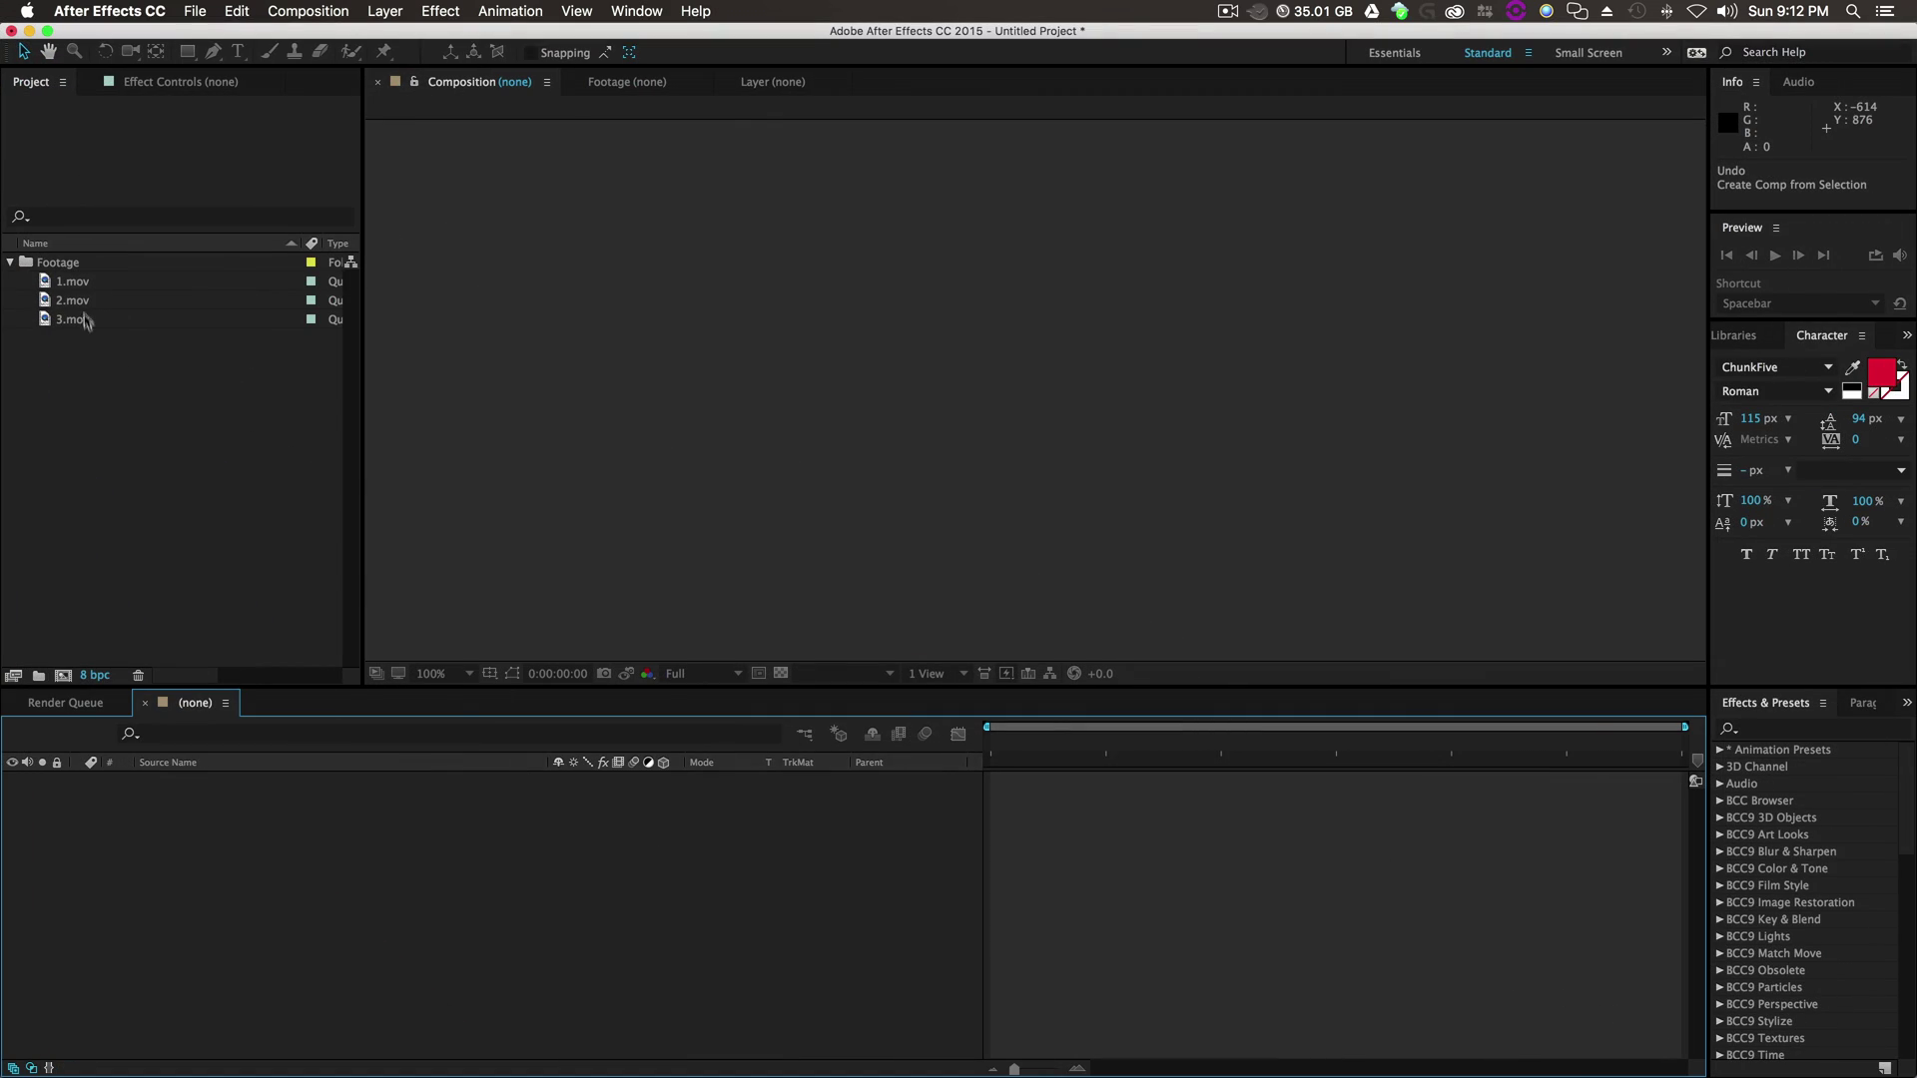
# Preview the green-screen clips 2.mov and 3.mov in the Footage viewer.
pyautogui.click(60, 320)
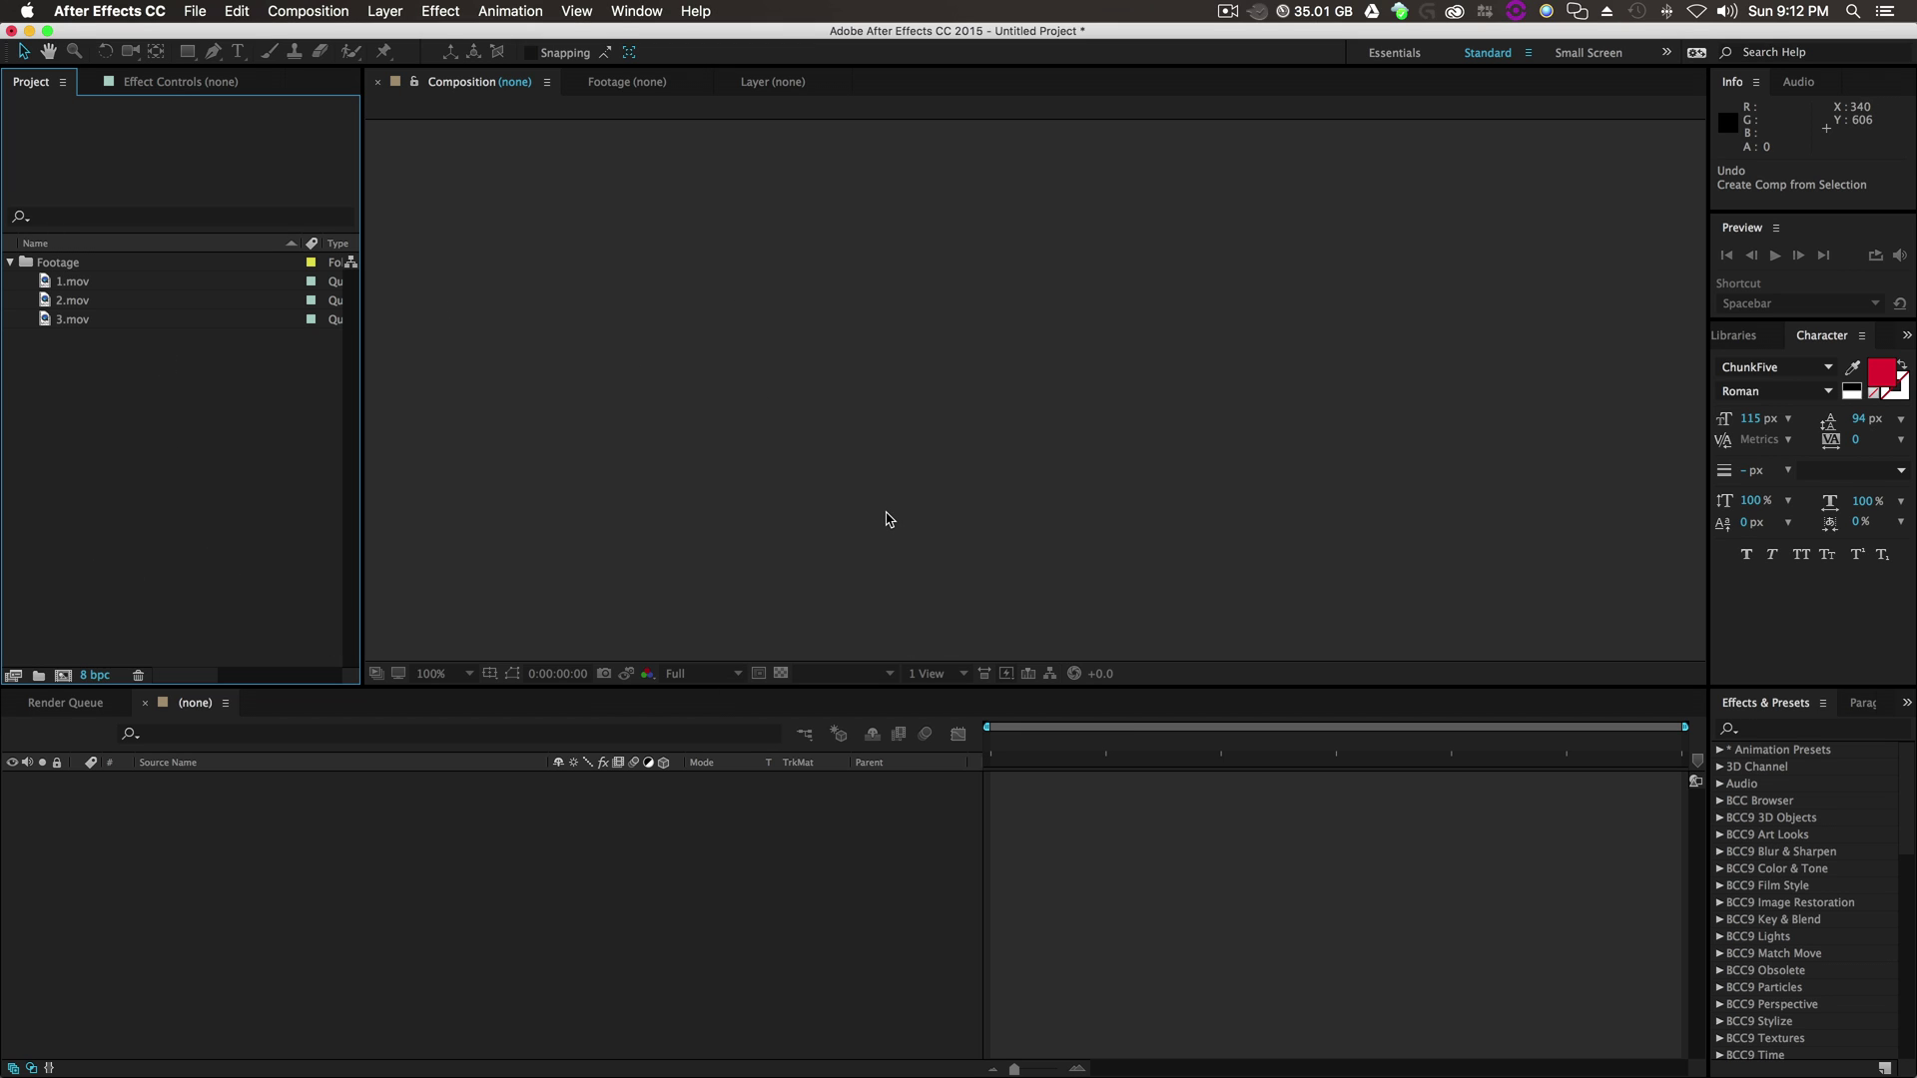
pyautogui.click(75, 289)
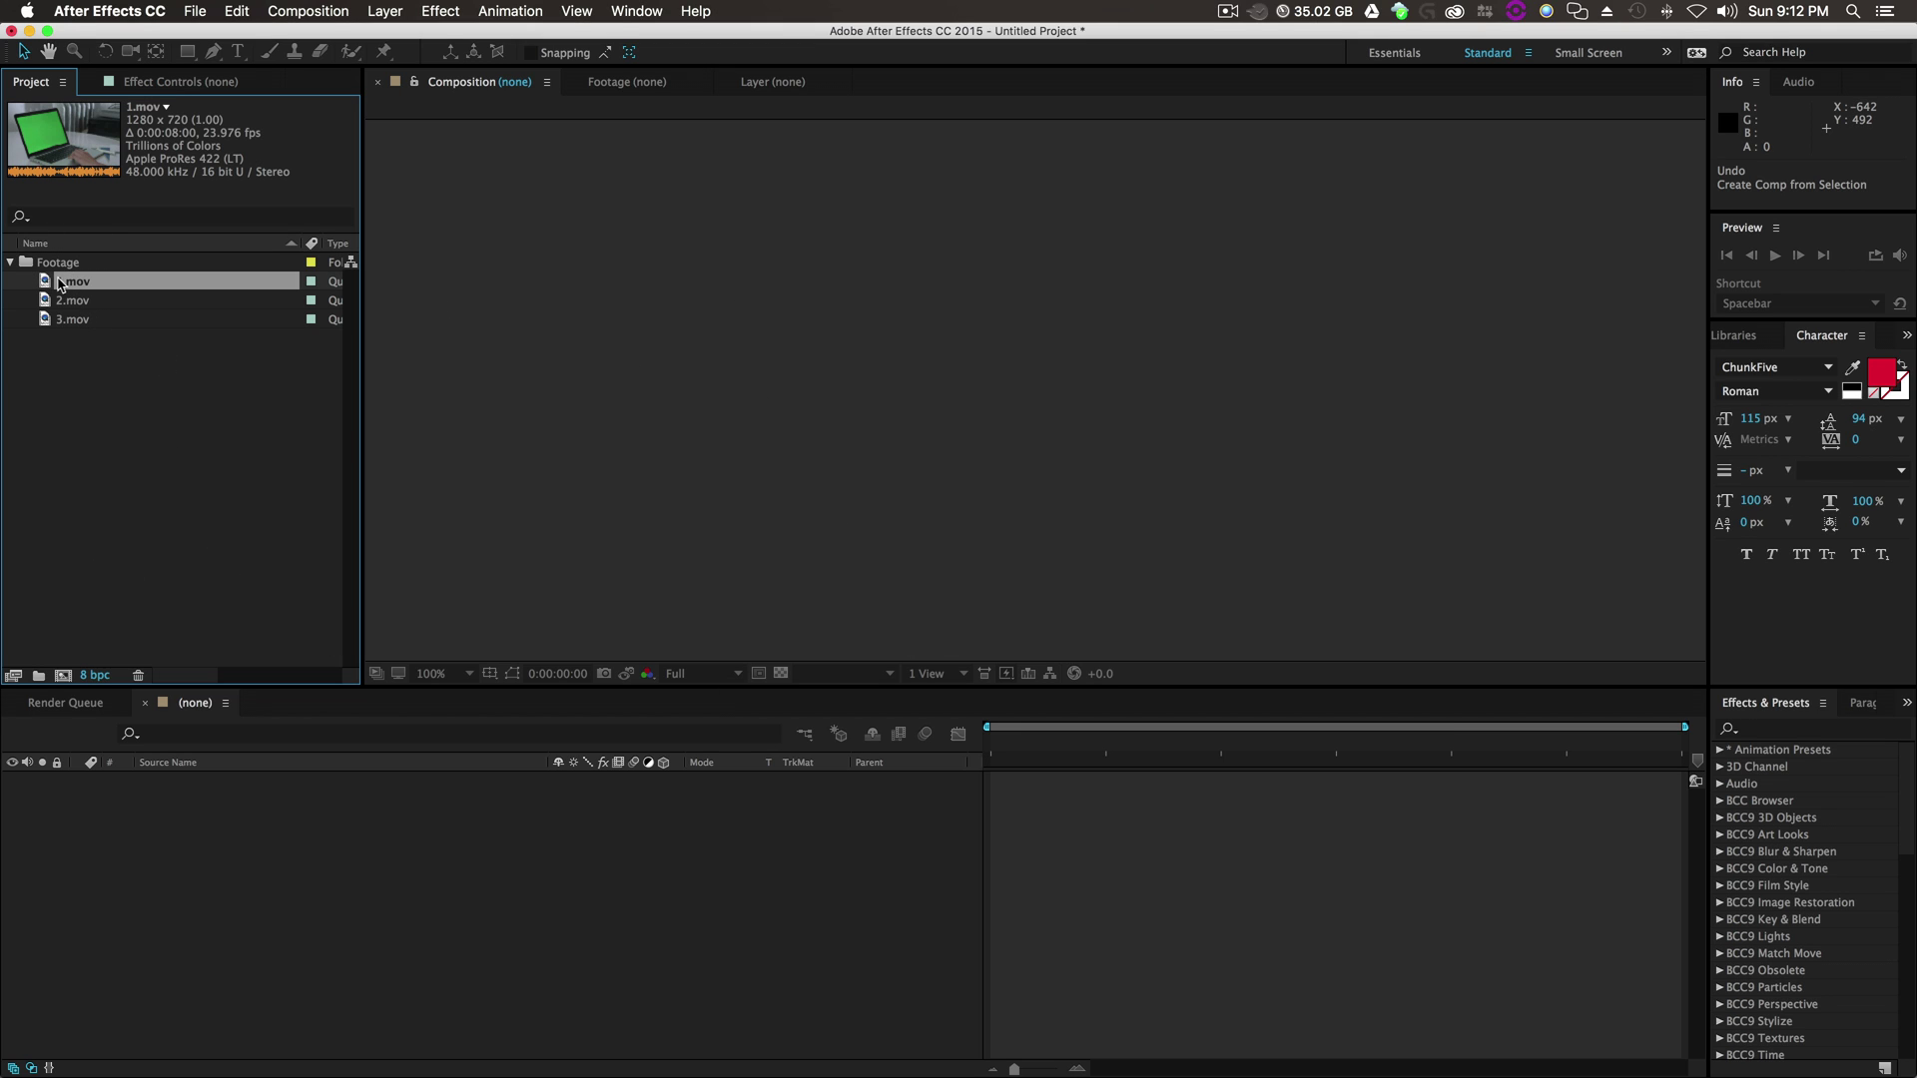
pyautogui.doubleClick(74, 300)
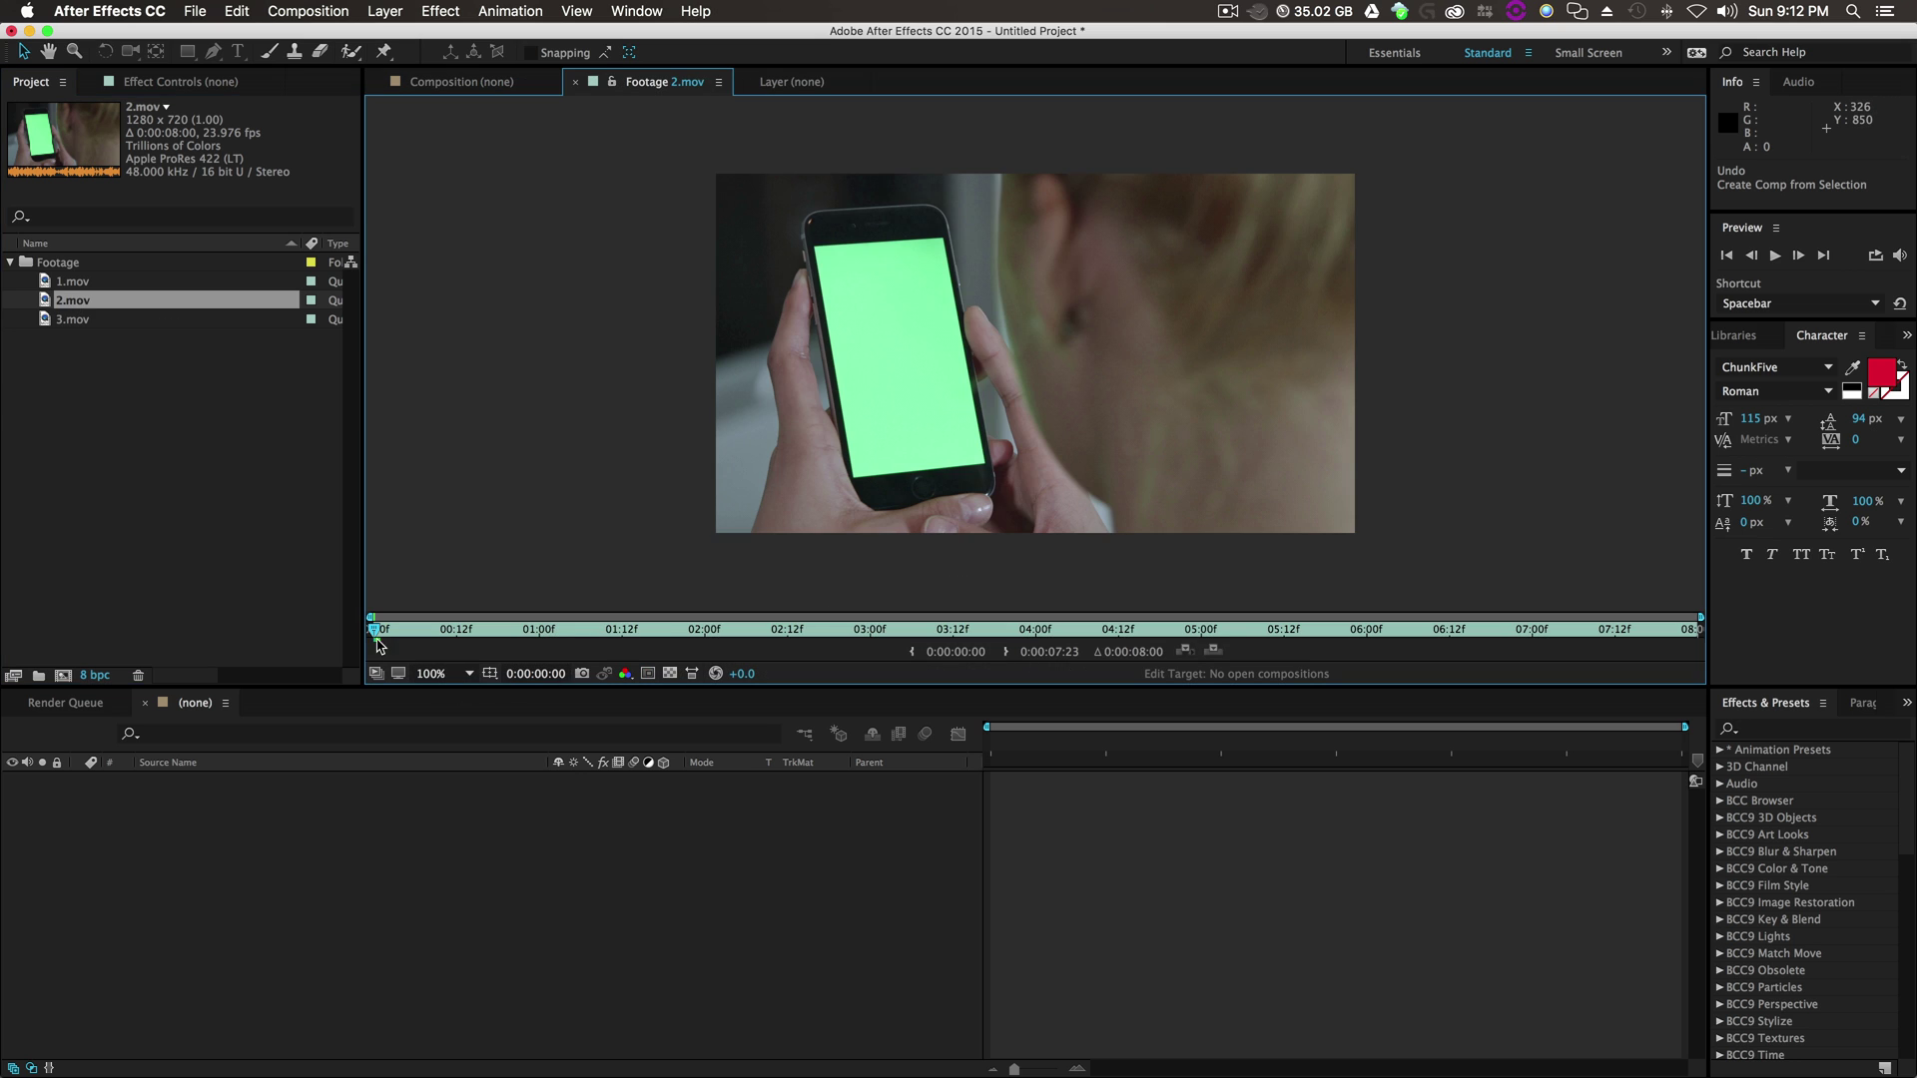
pyautogui.doubleClick(72, 318)
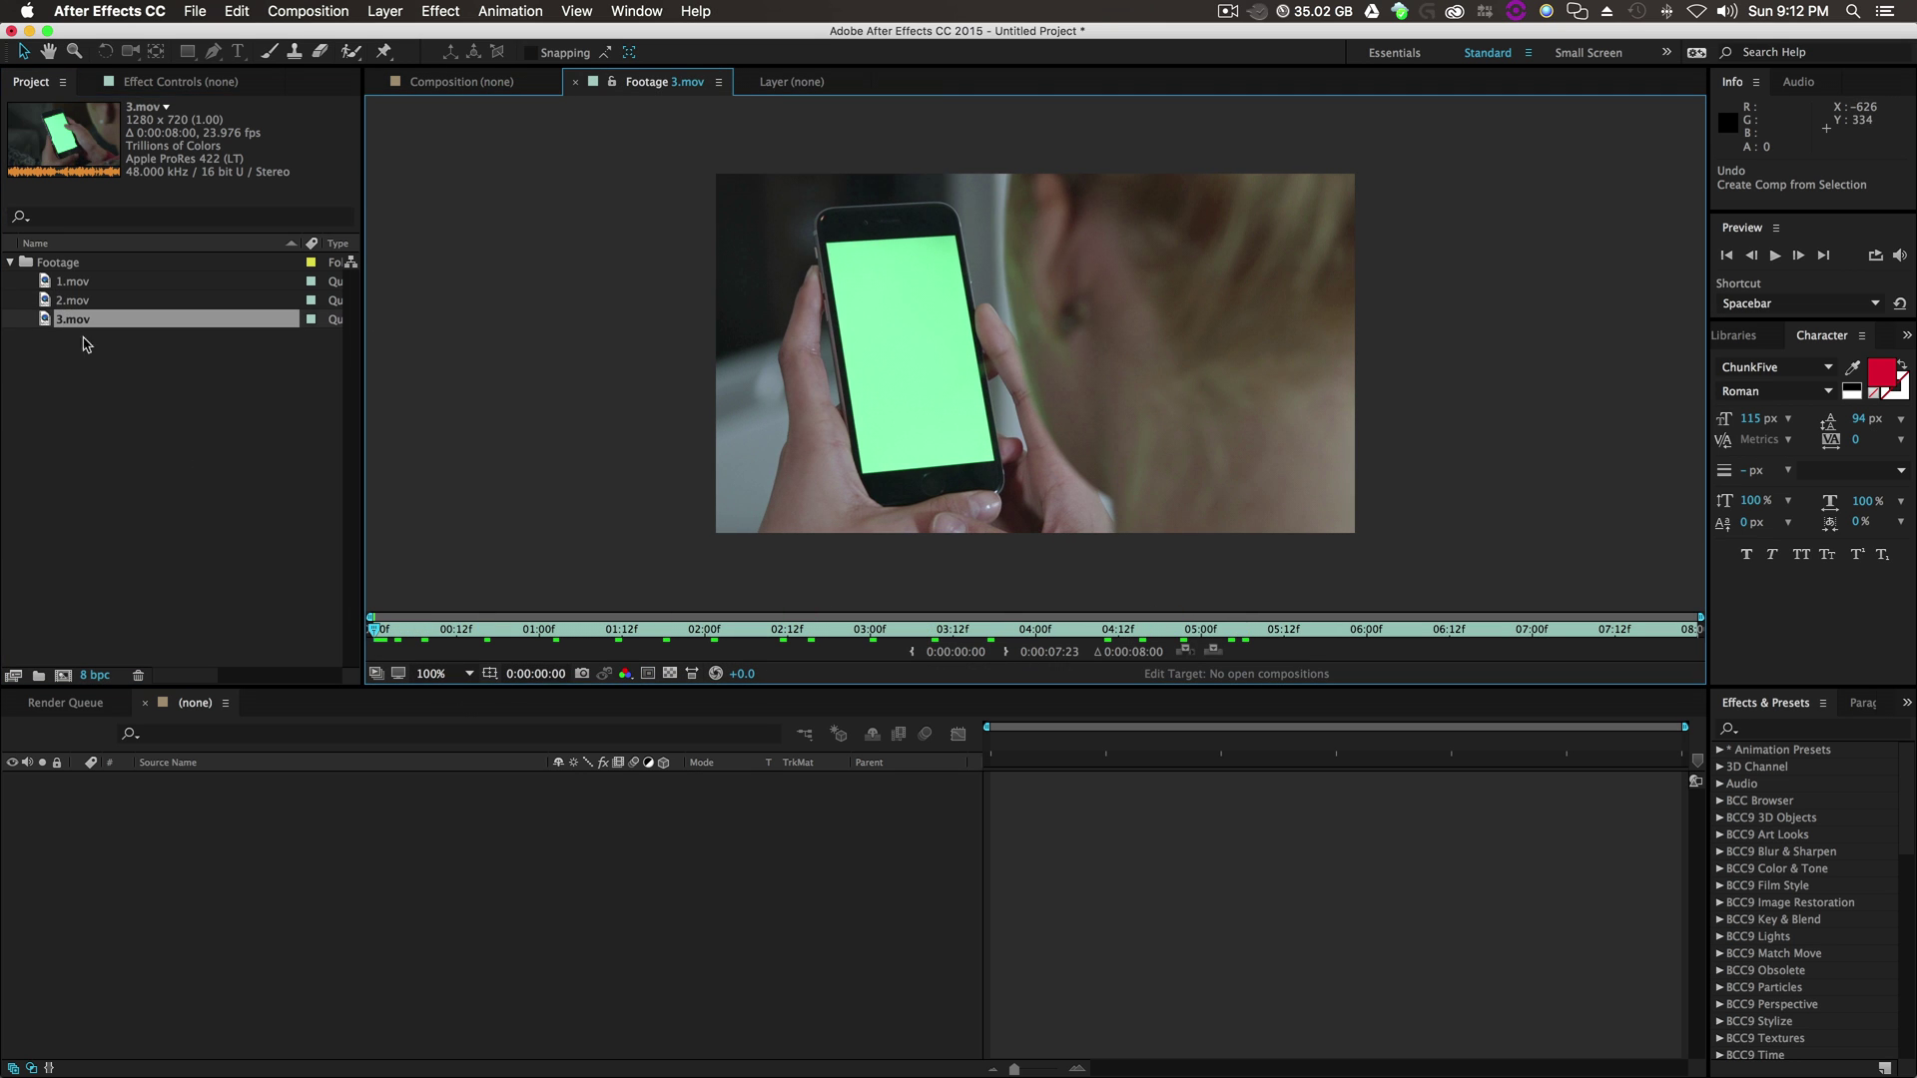
pyautogui.press('space')
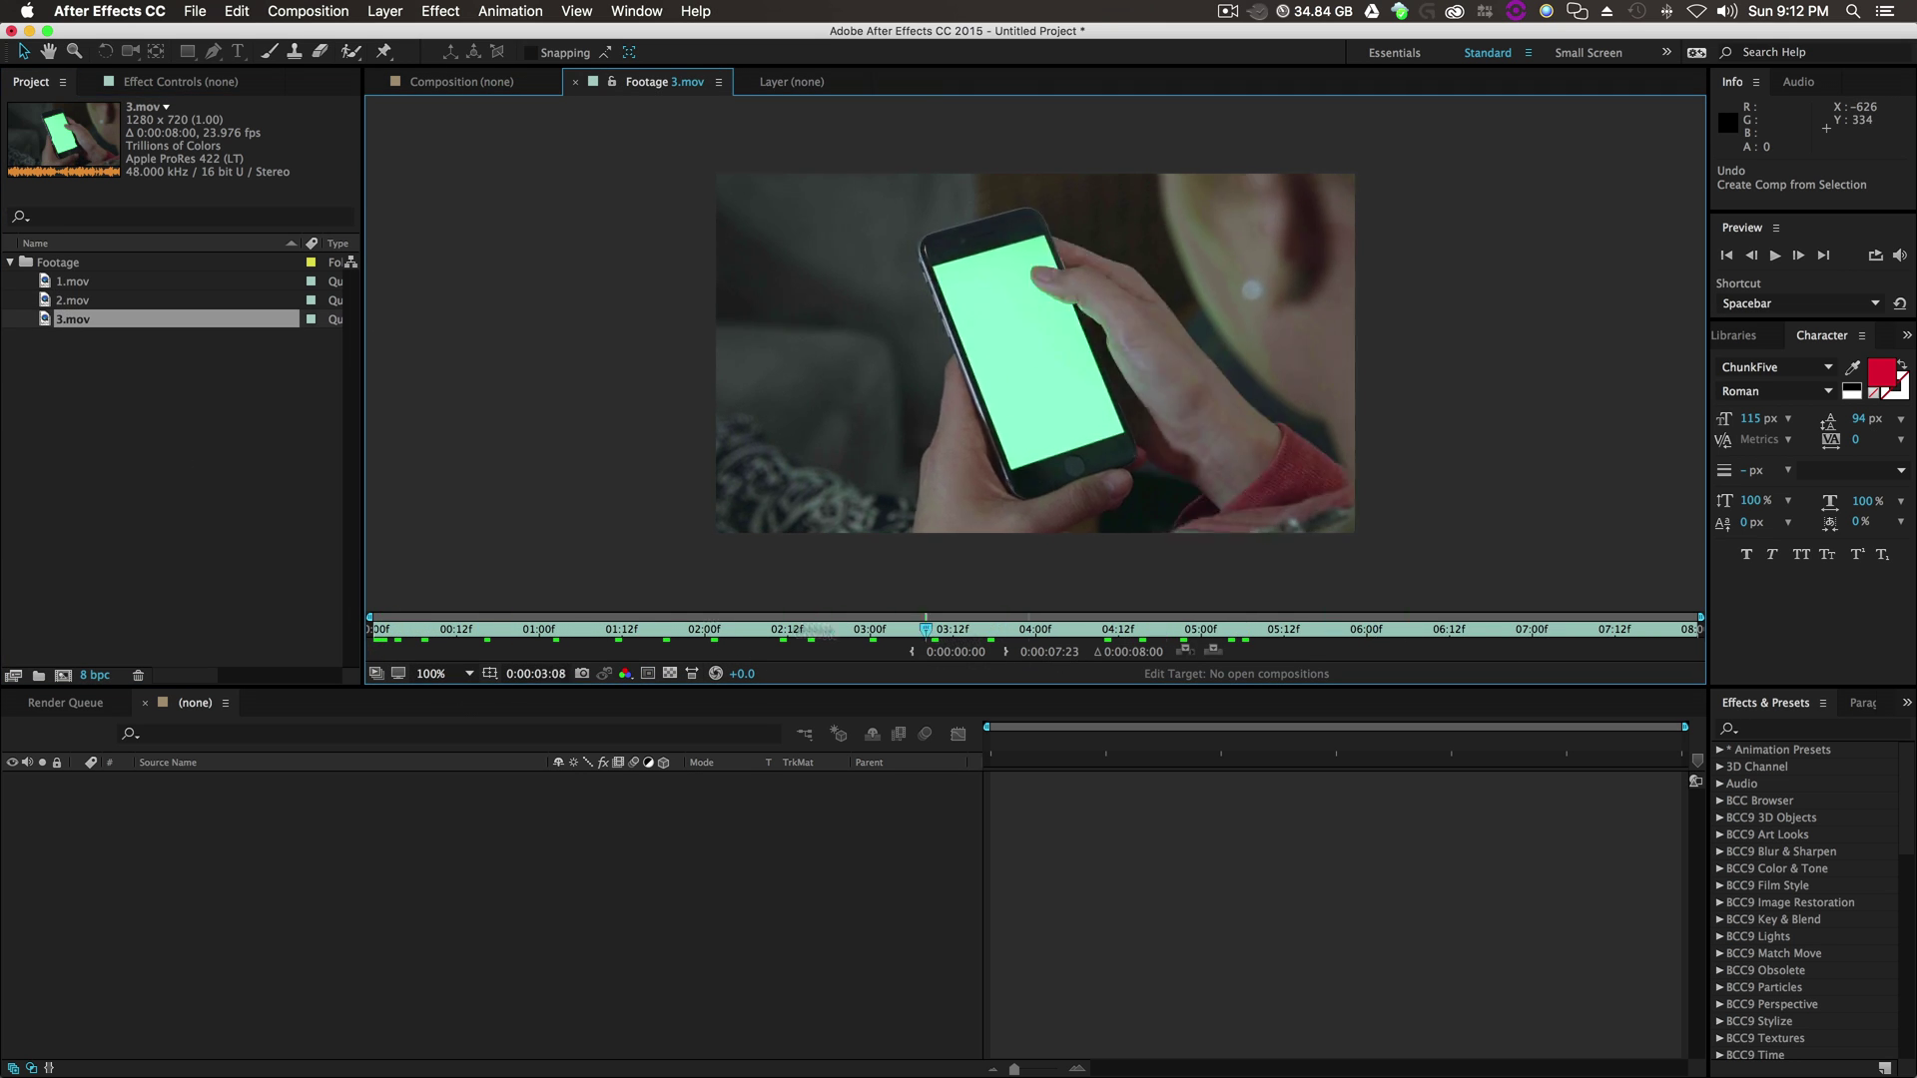
# Open the laptop clip 1.mov in the Footage viewer, play it and reselect it.
pyautogui.doubleClick(72, 281)
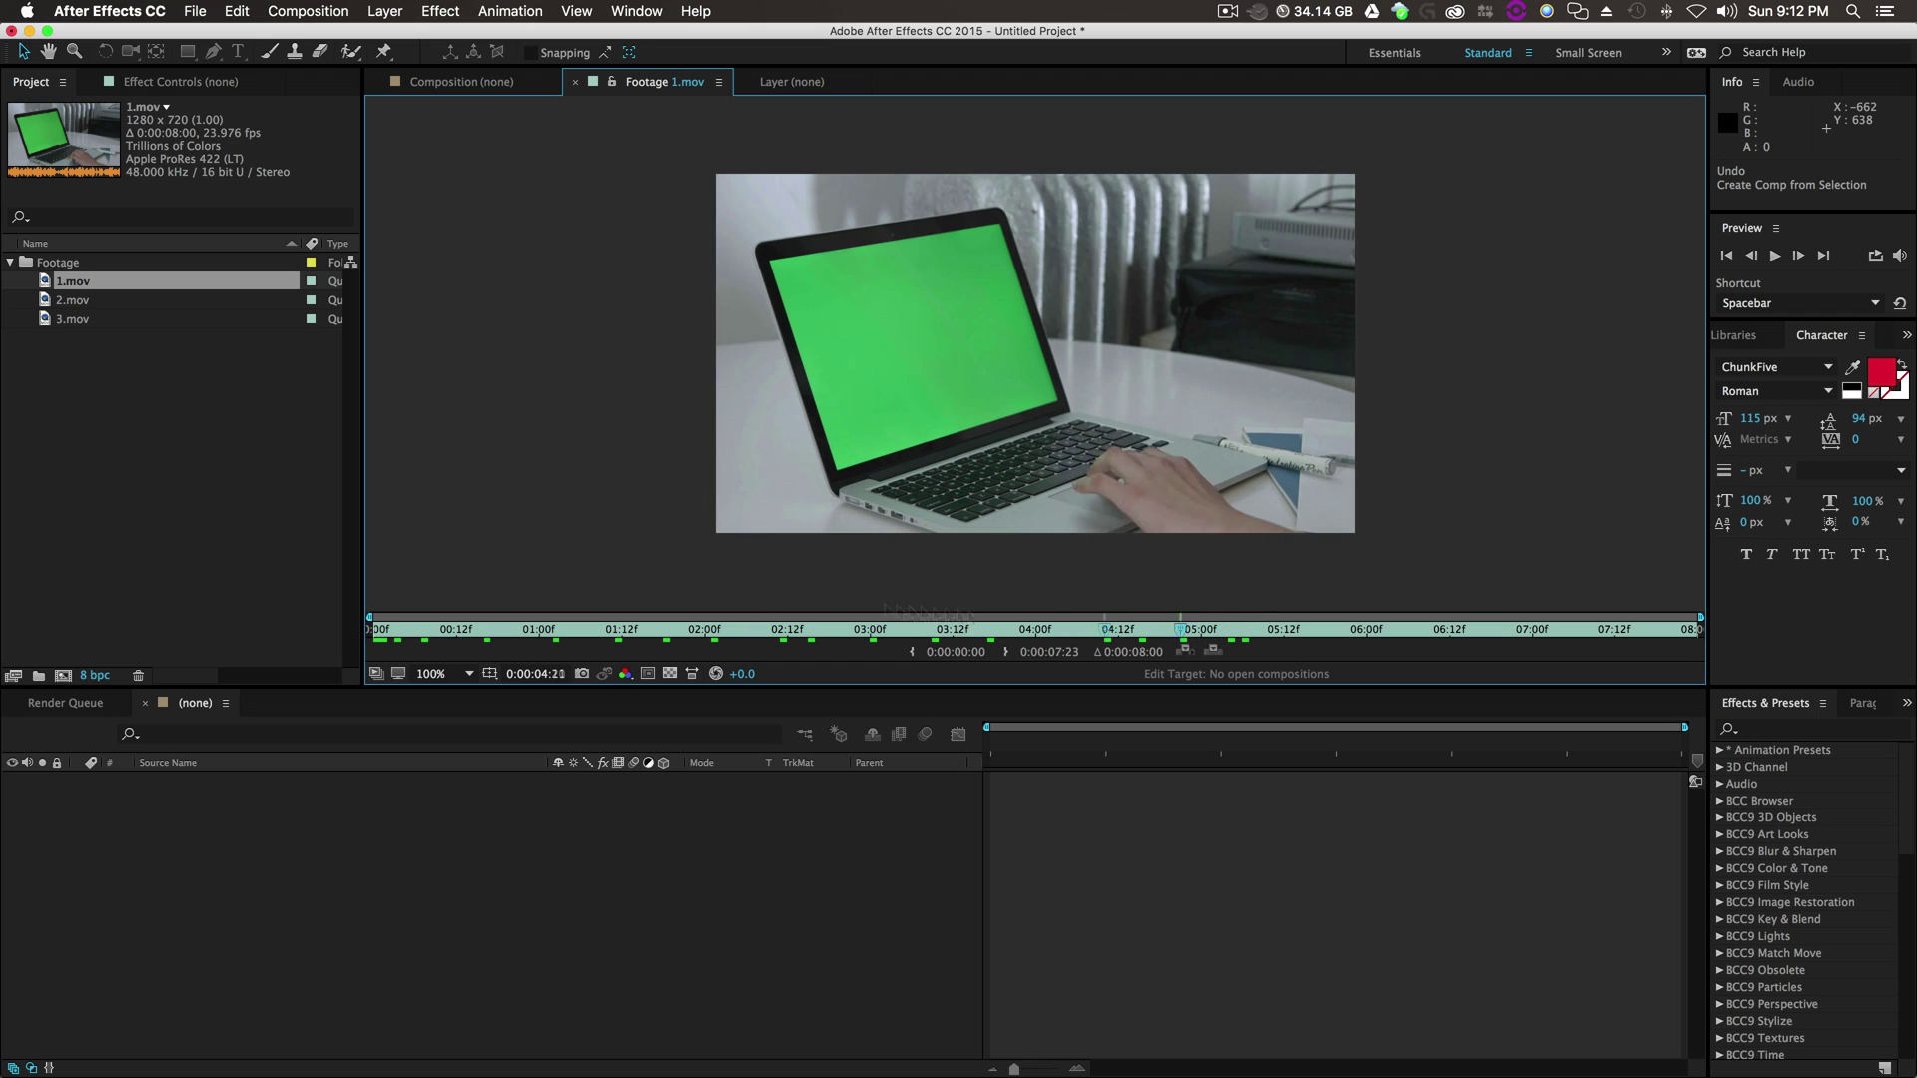
pyautogui.click(1283, 619)
pyautogui.press('space')
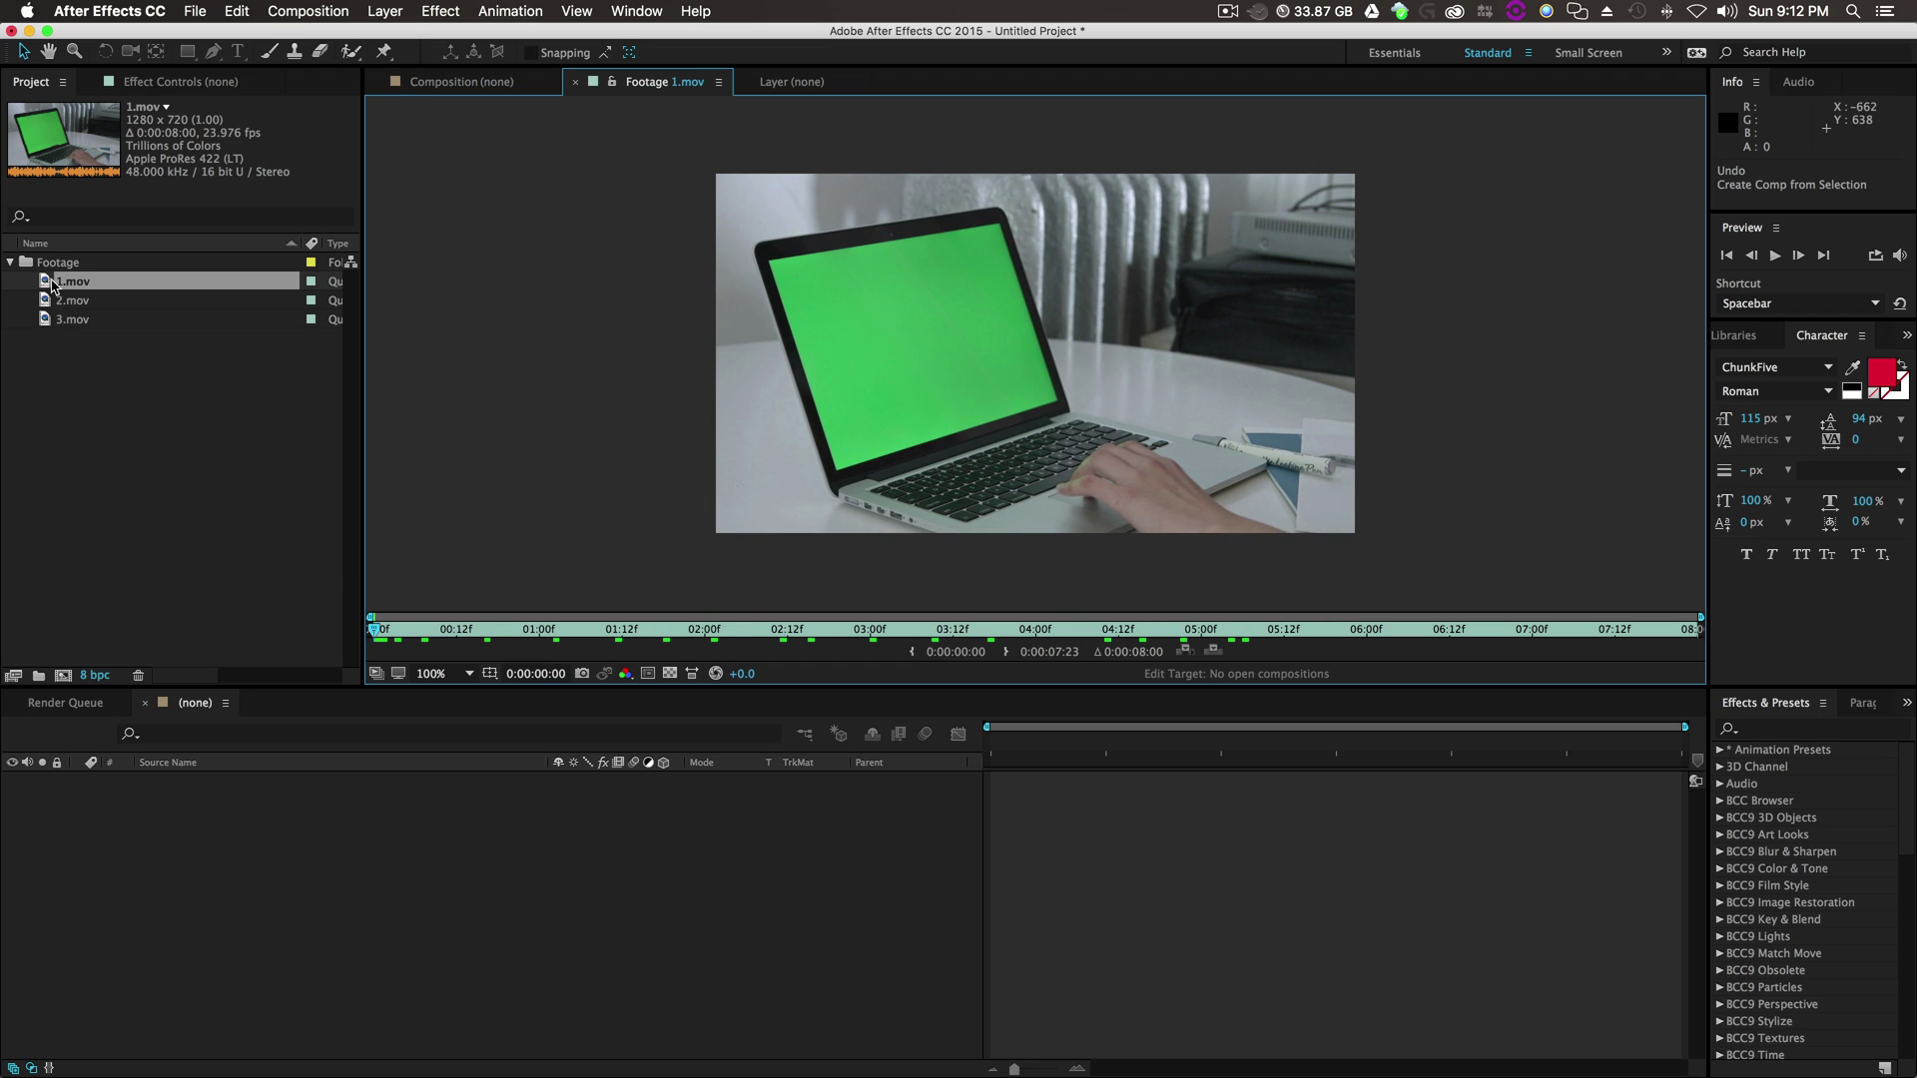
pyautogui.click(83, 290)
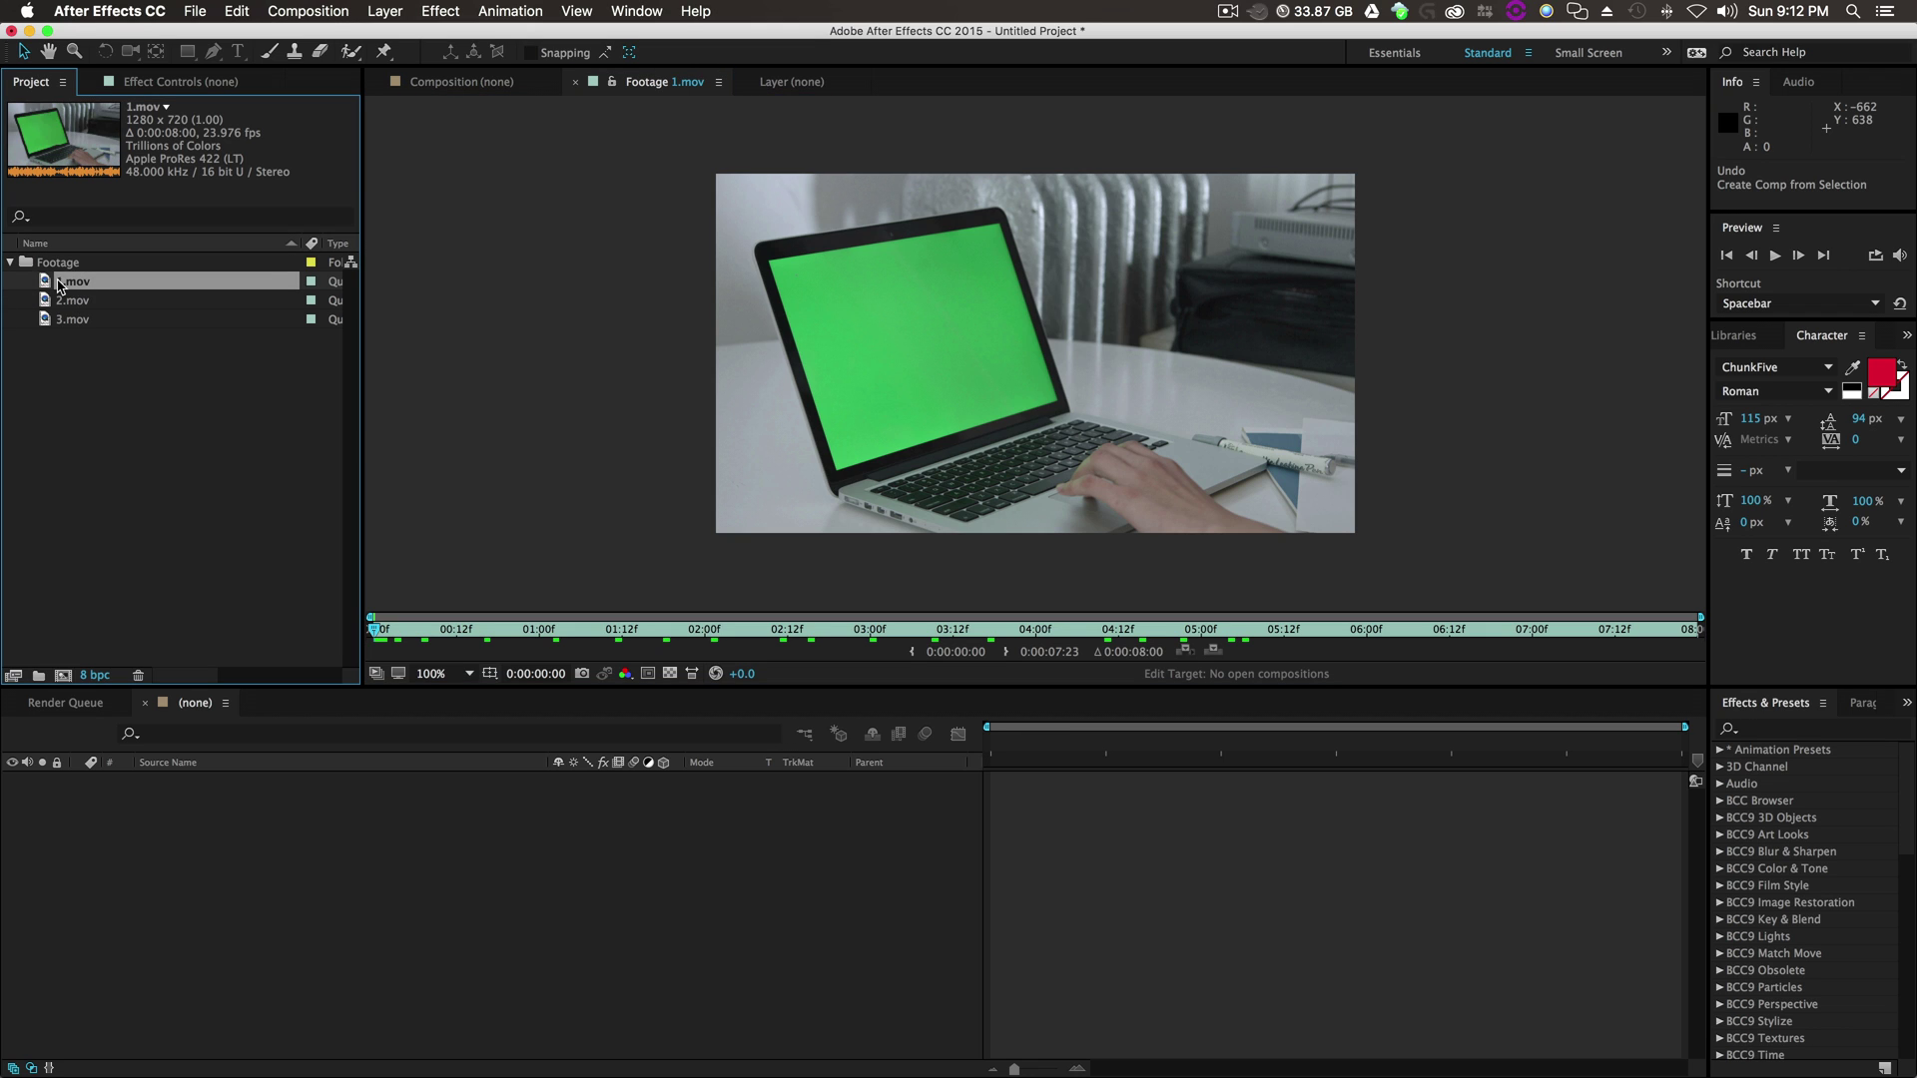
# Build composition 1 from 1.mov with New Comp from Selection and preview it.
pyautogui.rightClick(58, 285)
pyautogui.click(123, 315)
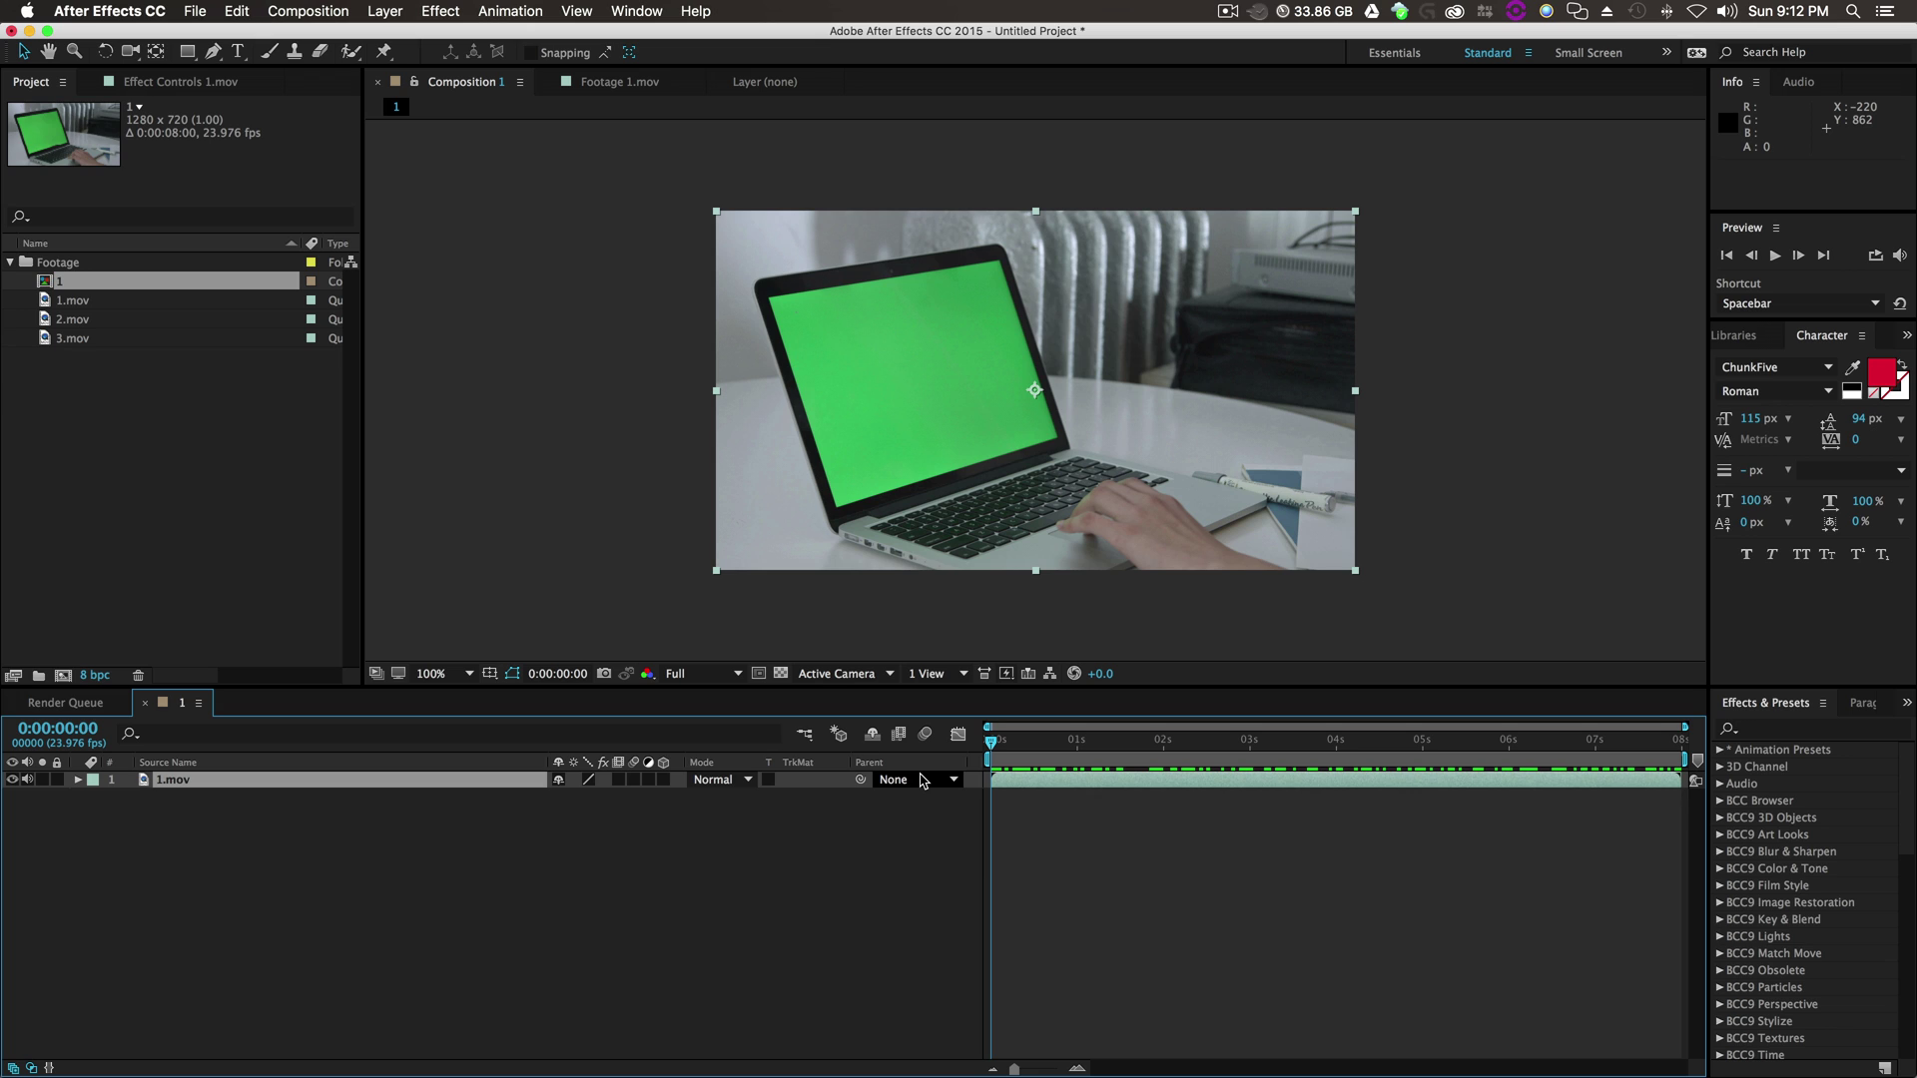
pyautogui.press('space')
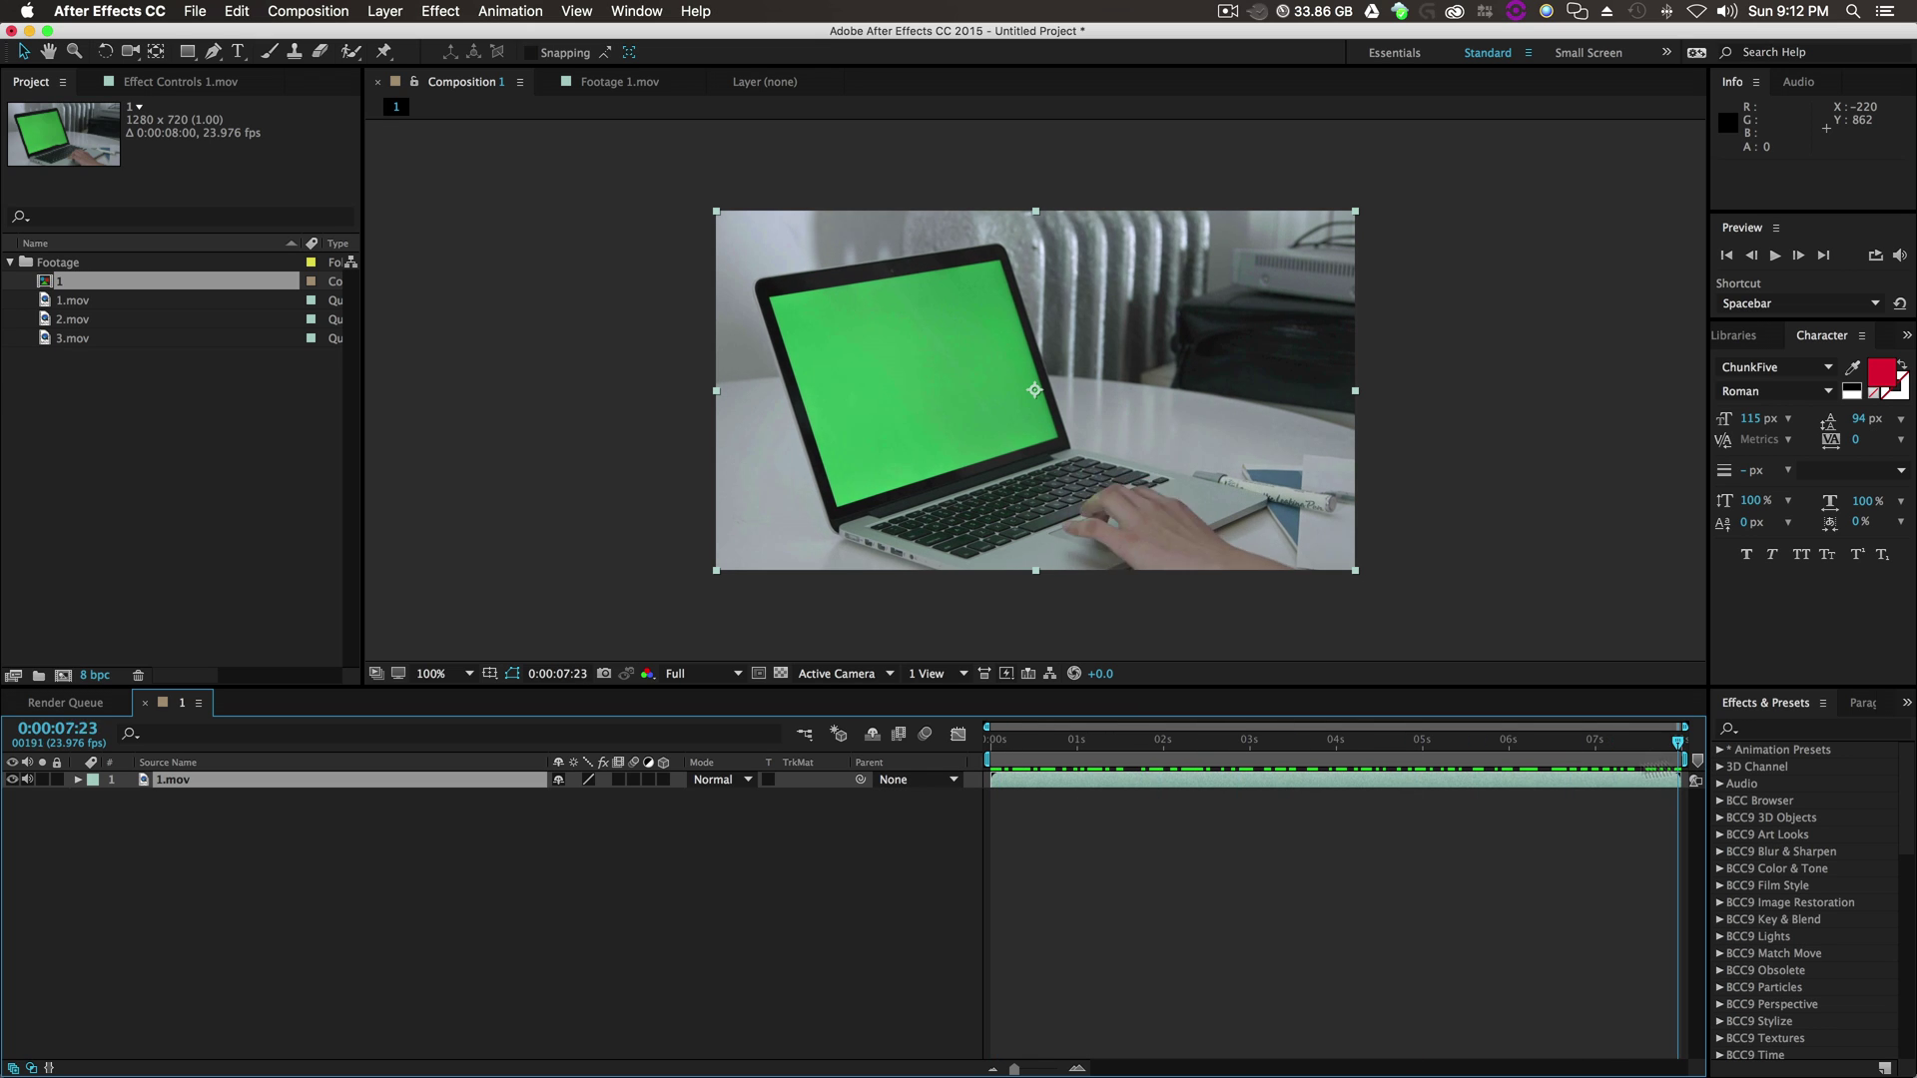
pyautogui.press('space')
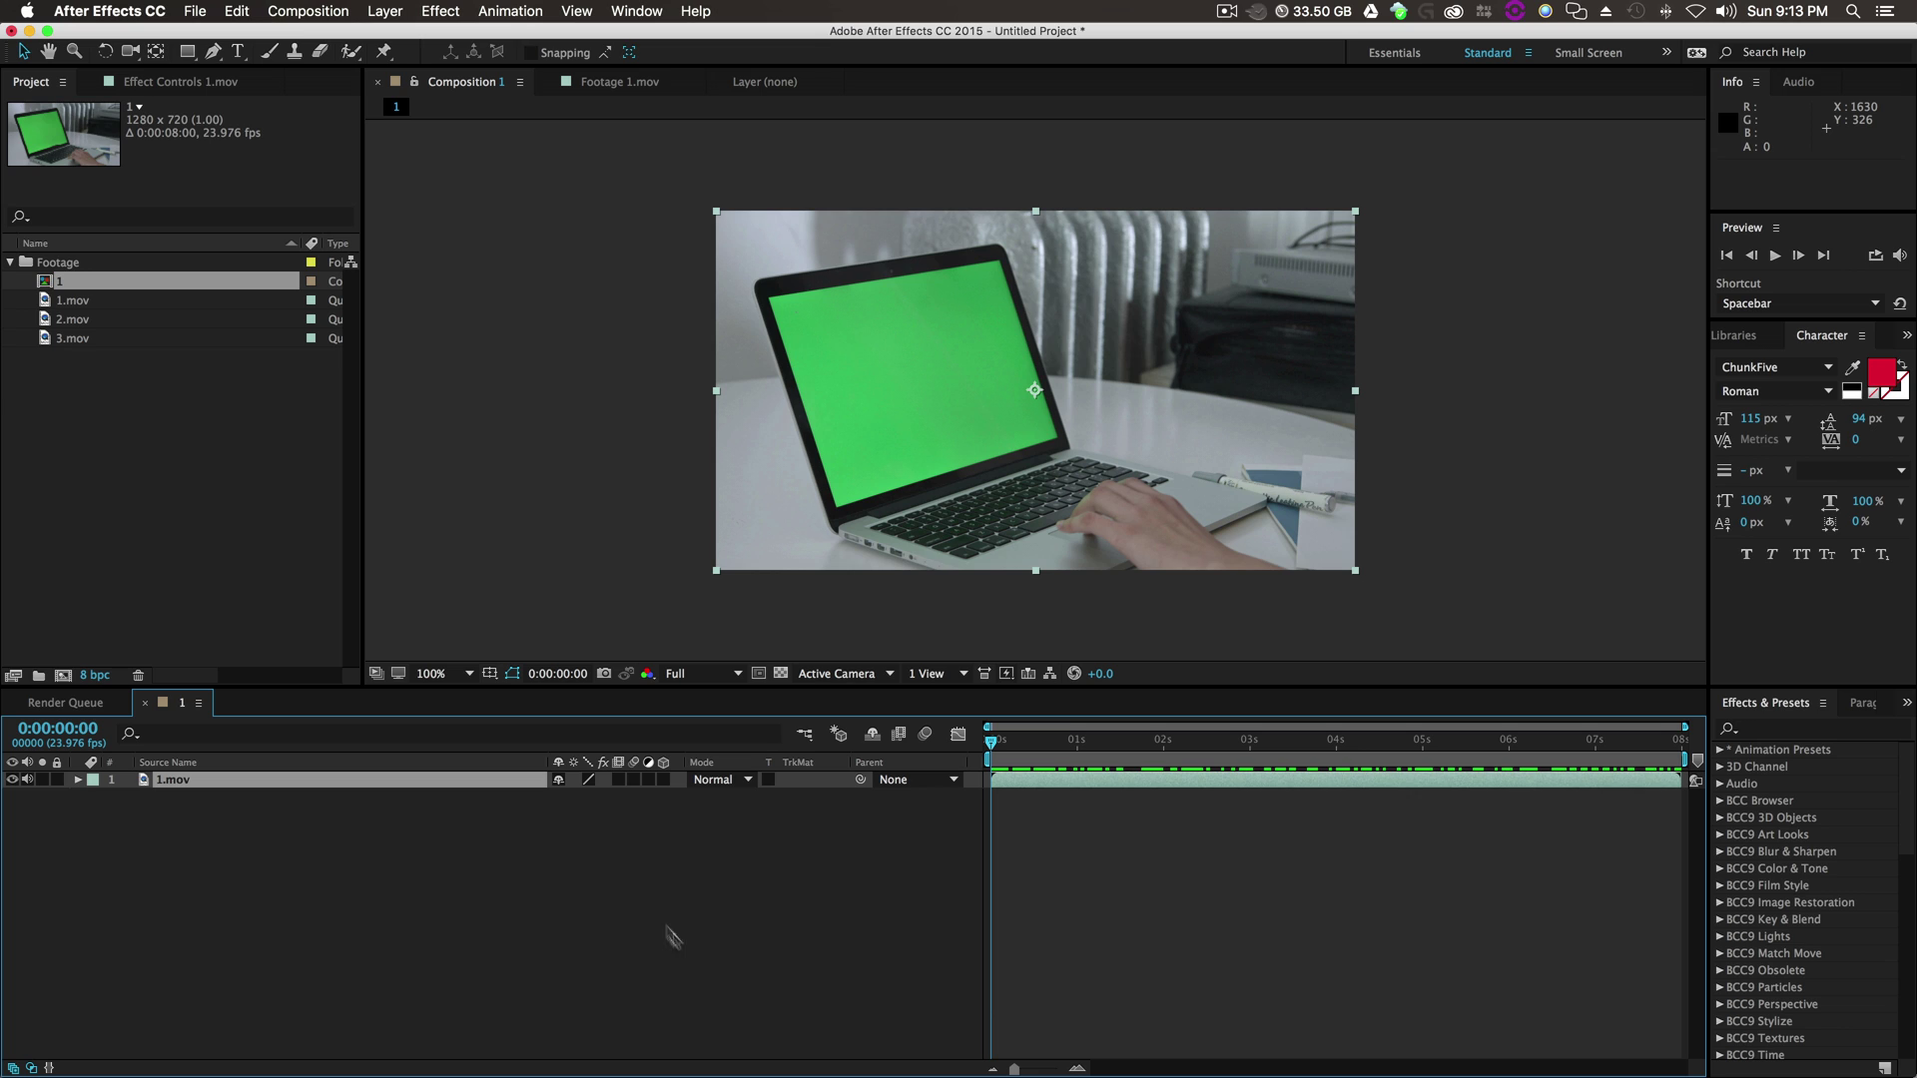
pyautogui.rightClick(299, 841)
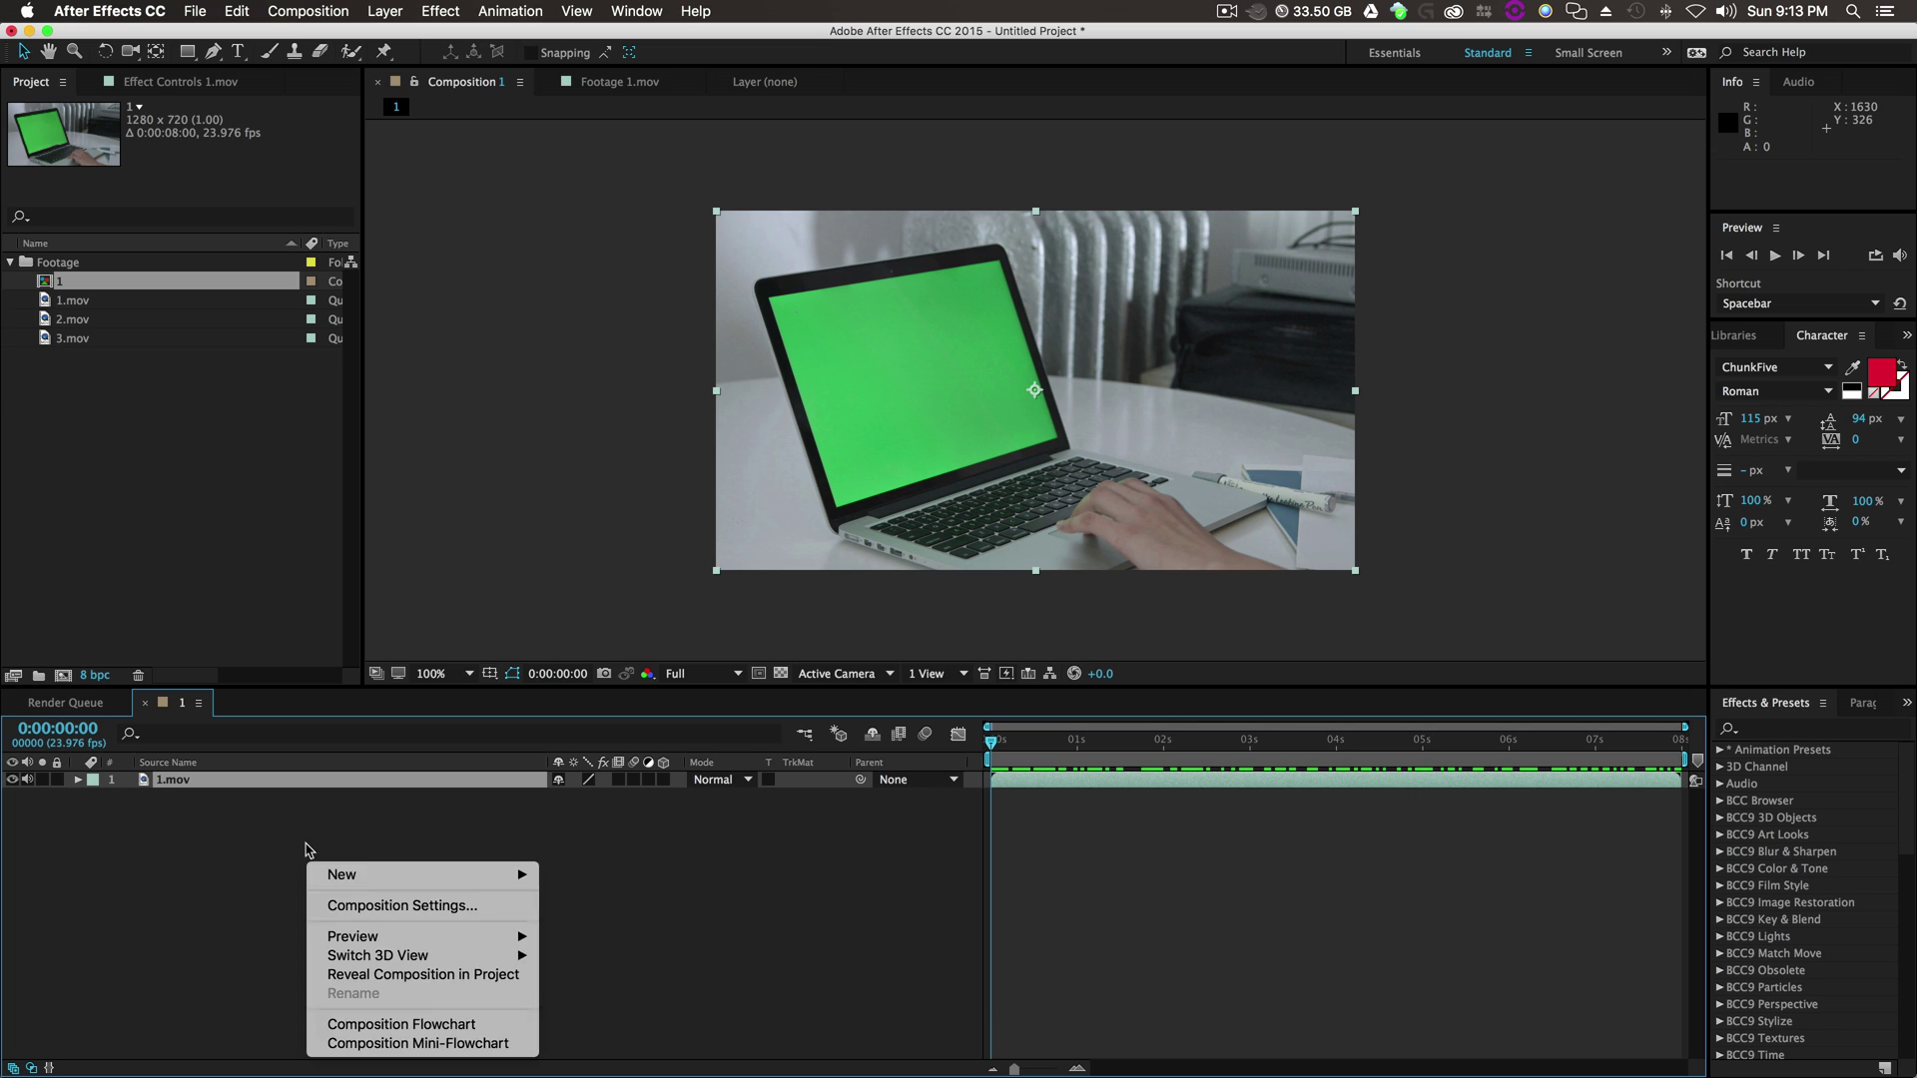
pyautogui.rightClick(342, 864)
# Start a new solid sized 2880×1800 with Lock Aspect Ratio checked.
pyautogui.moveTo(379, 880)
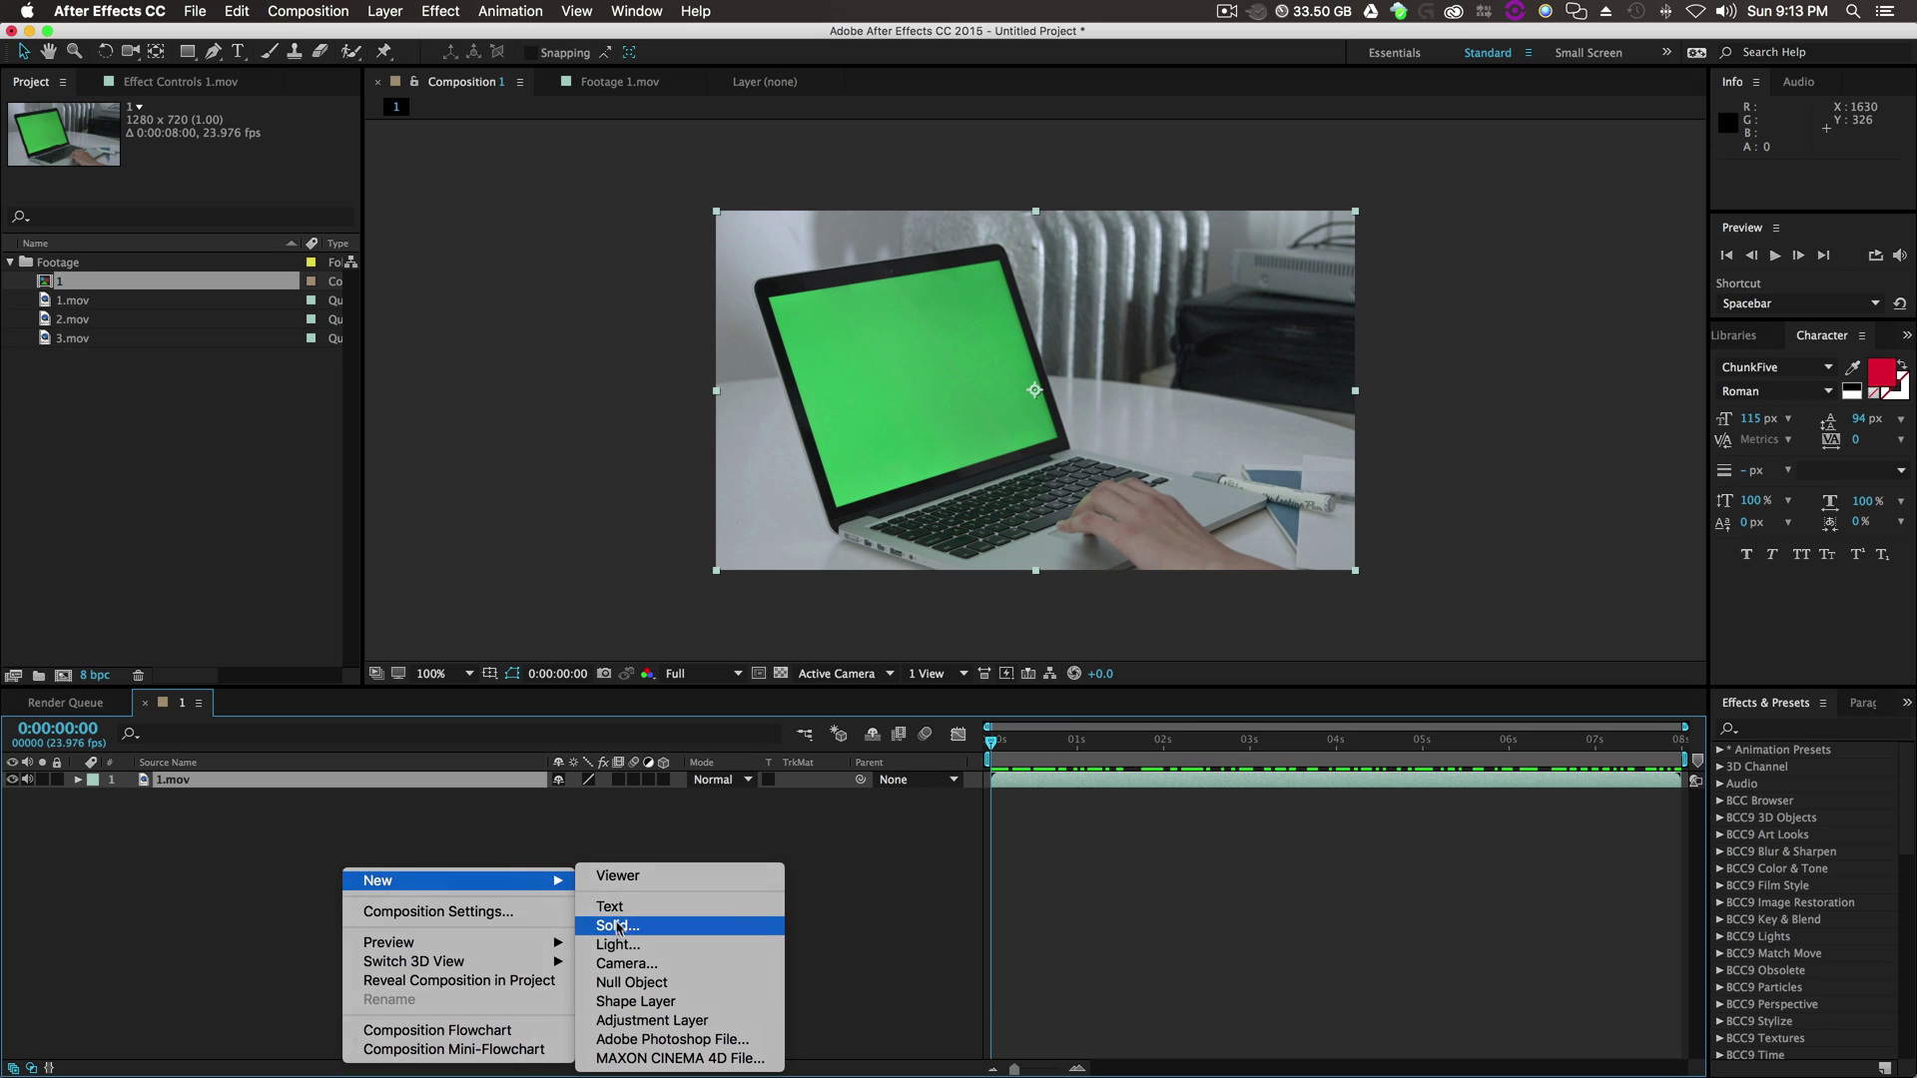
pyautogui.click(611, 925)
pyautogui.moveTo(1019, 168); pyautogui.dragTo(1532, 196)
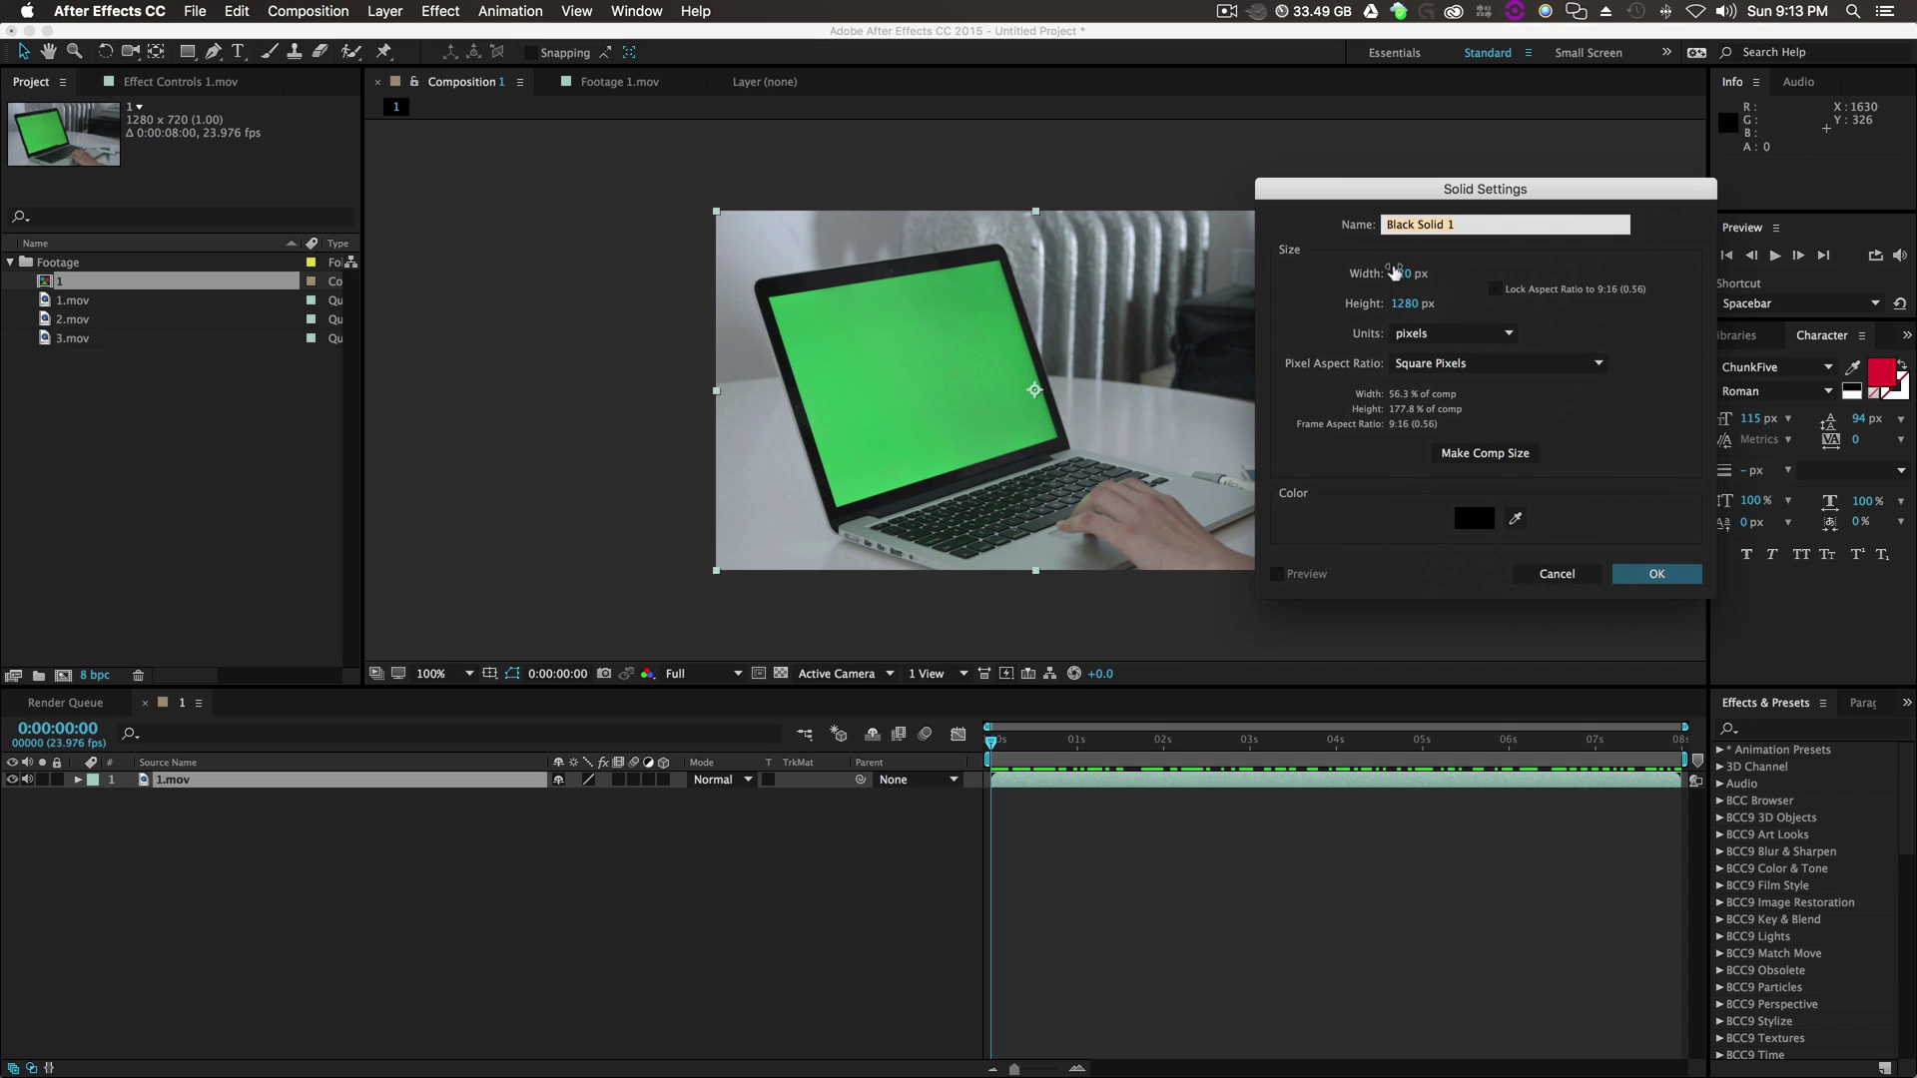
pyautogui.click(1408, 273)
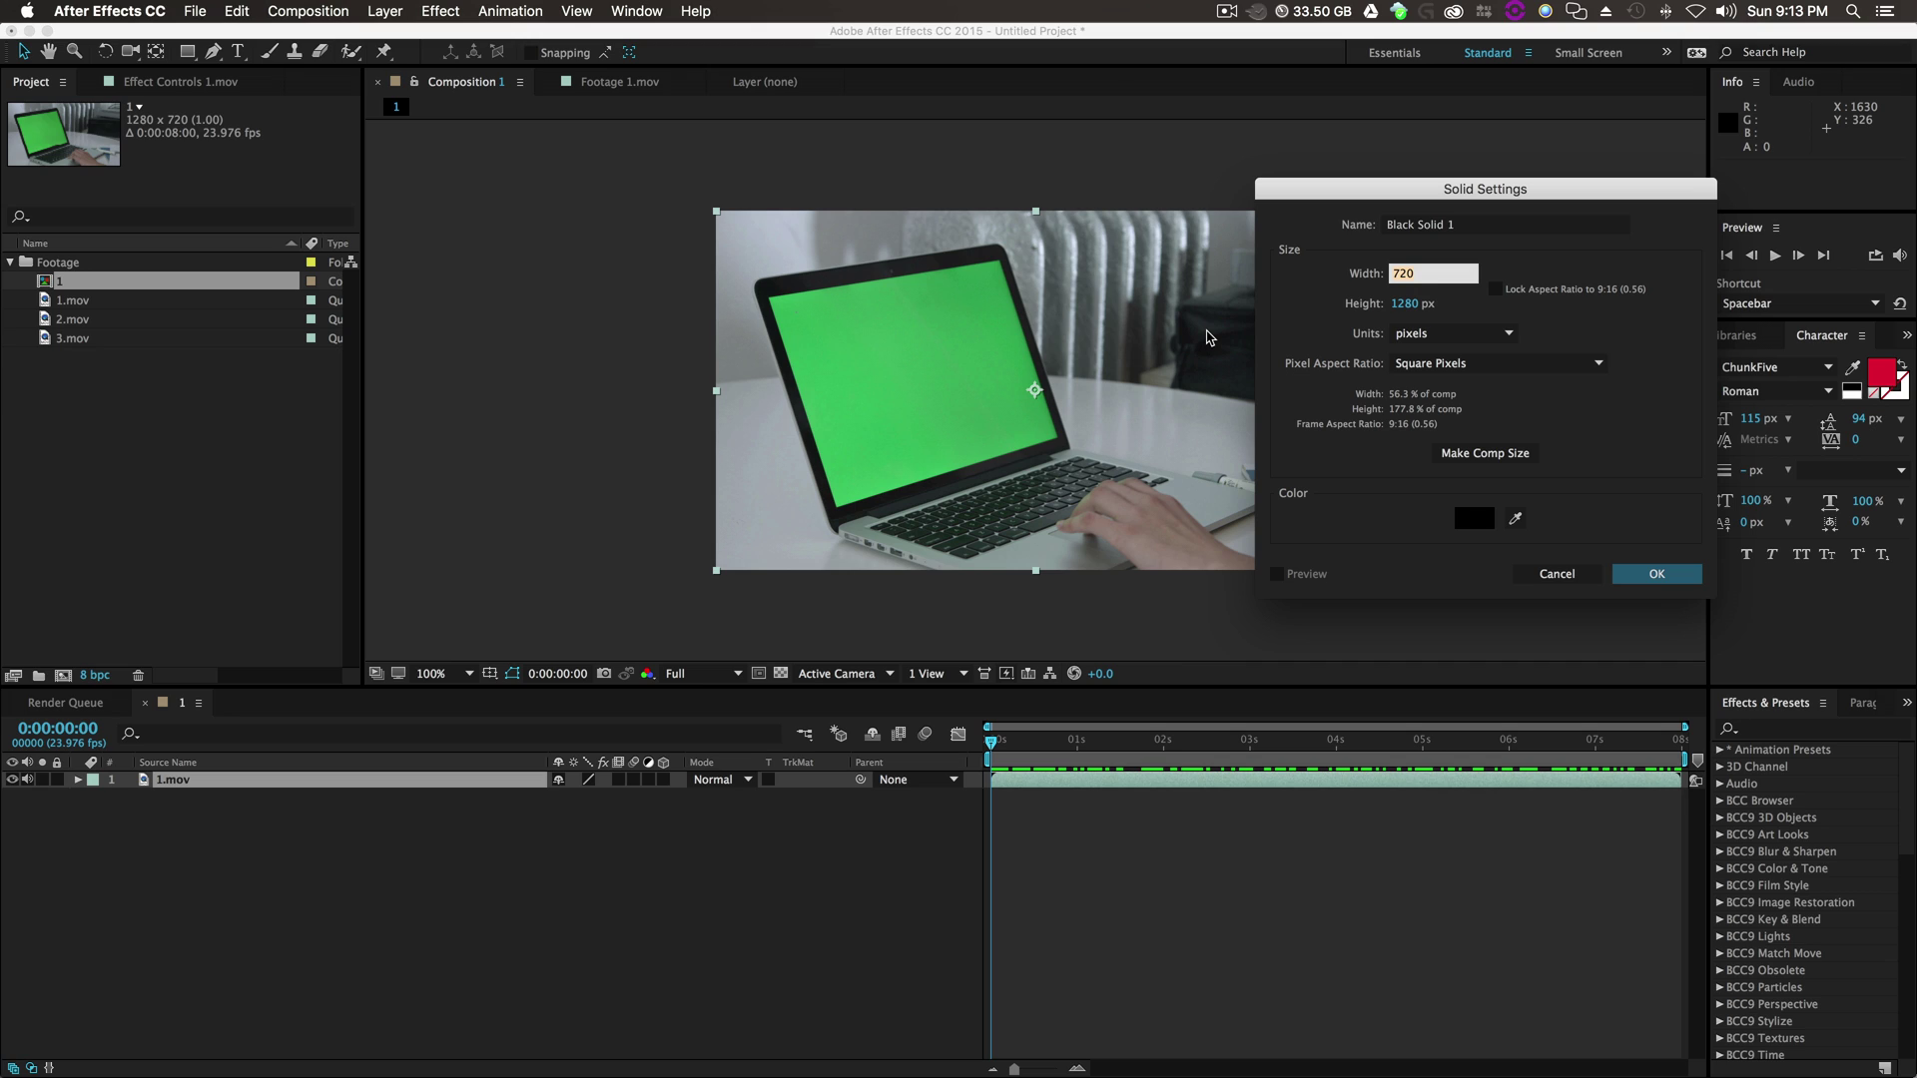
pyautogui.write('2880')
pyautogui.press('Tab')
pyautogui.write('1800')
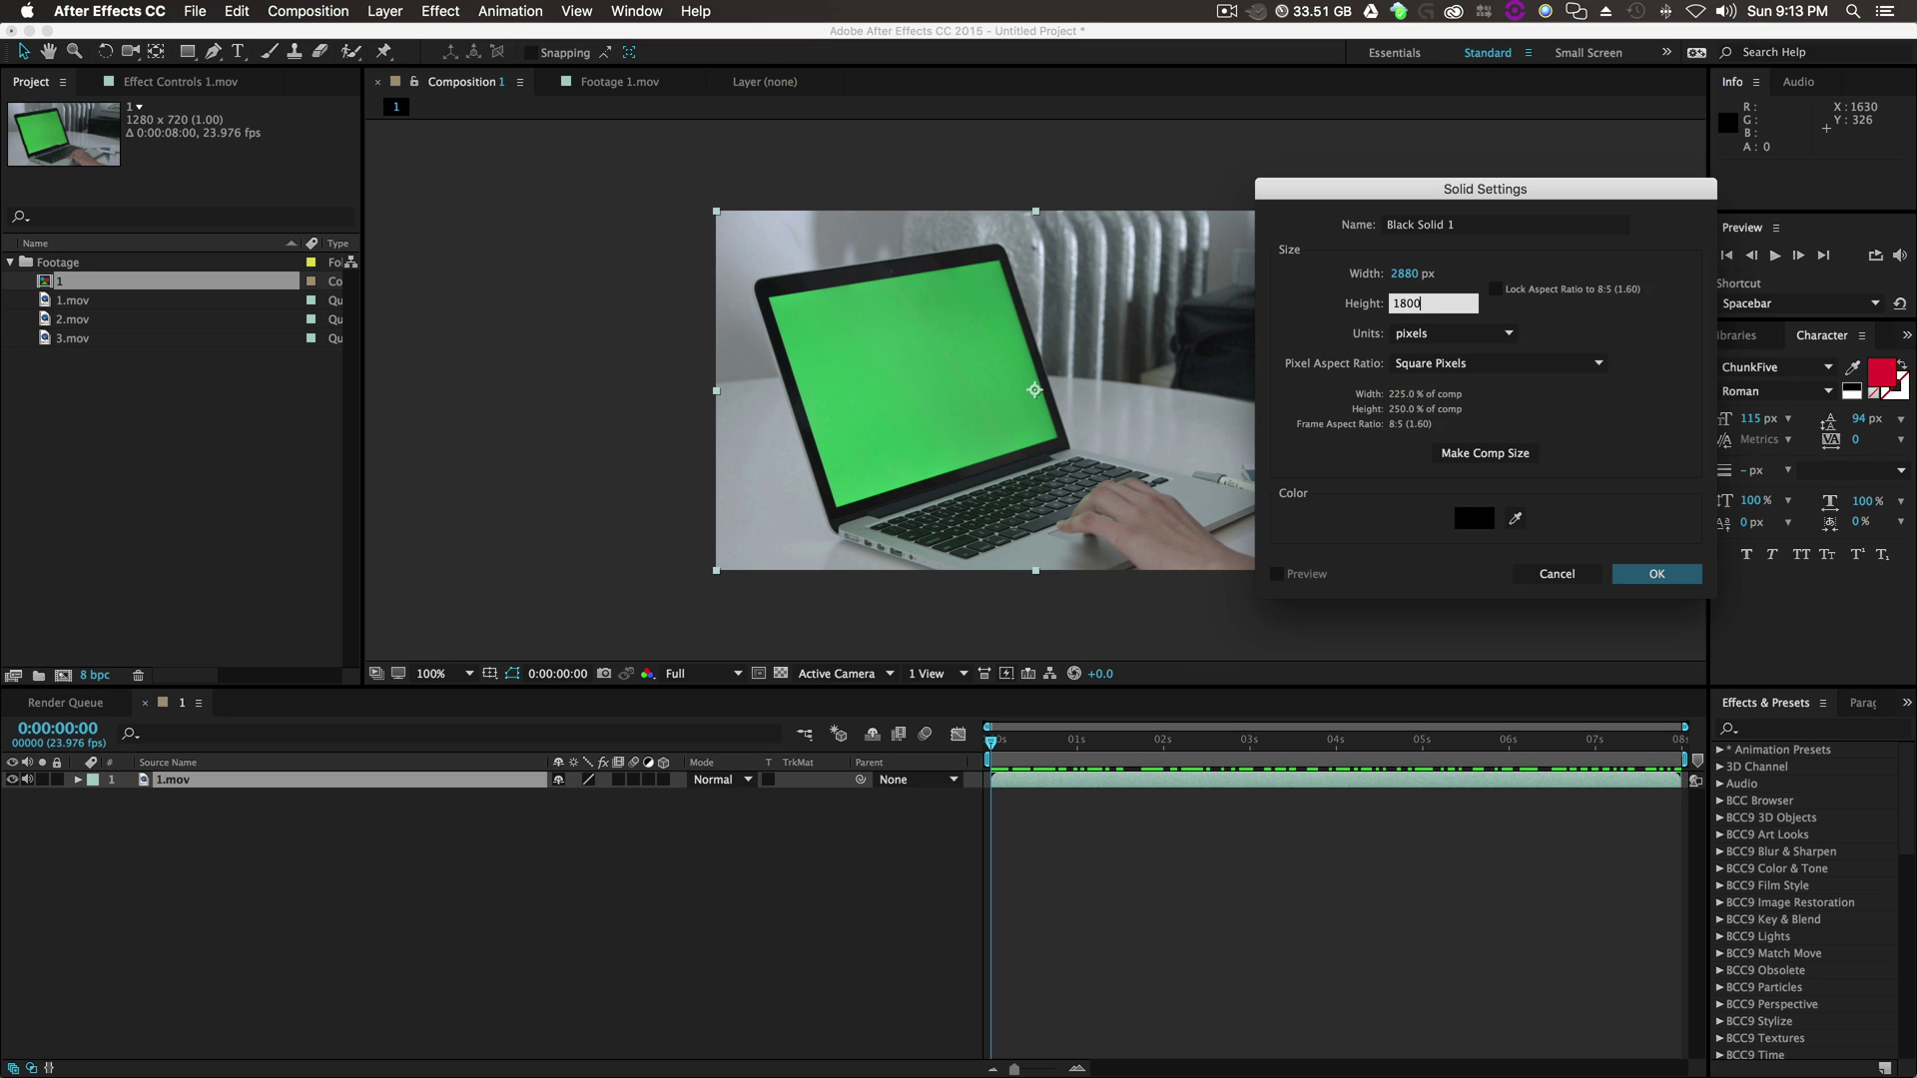
pyautogui.click(1495, 290)
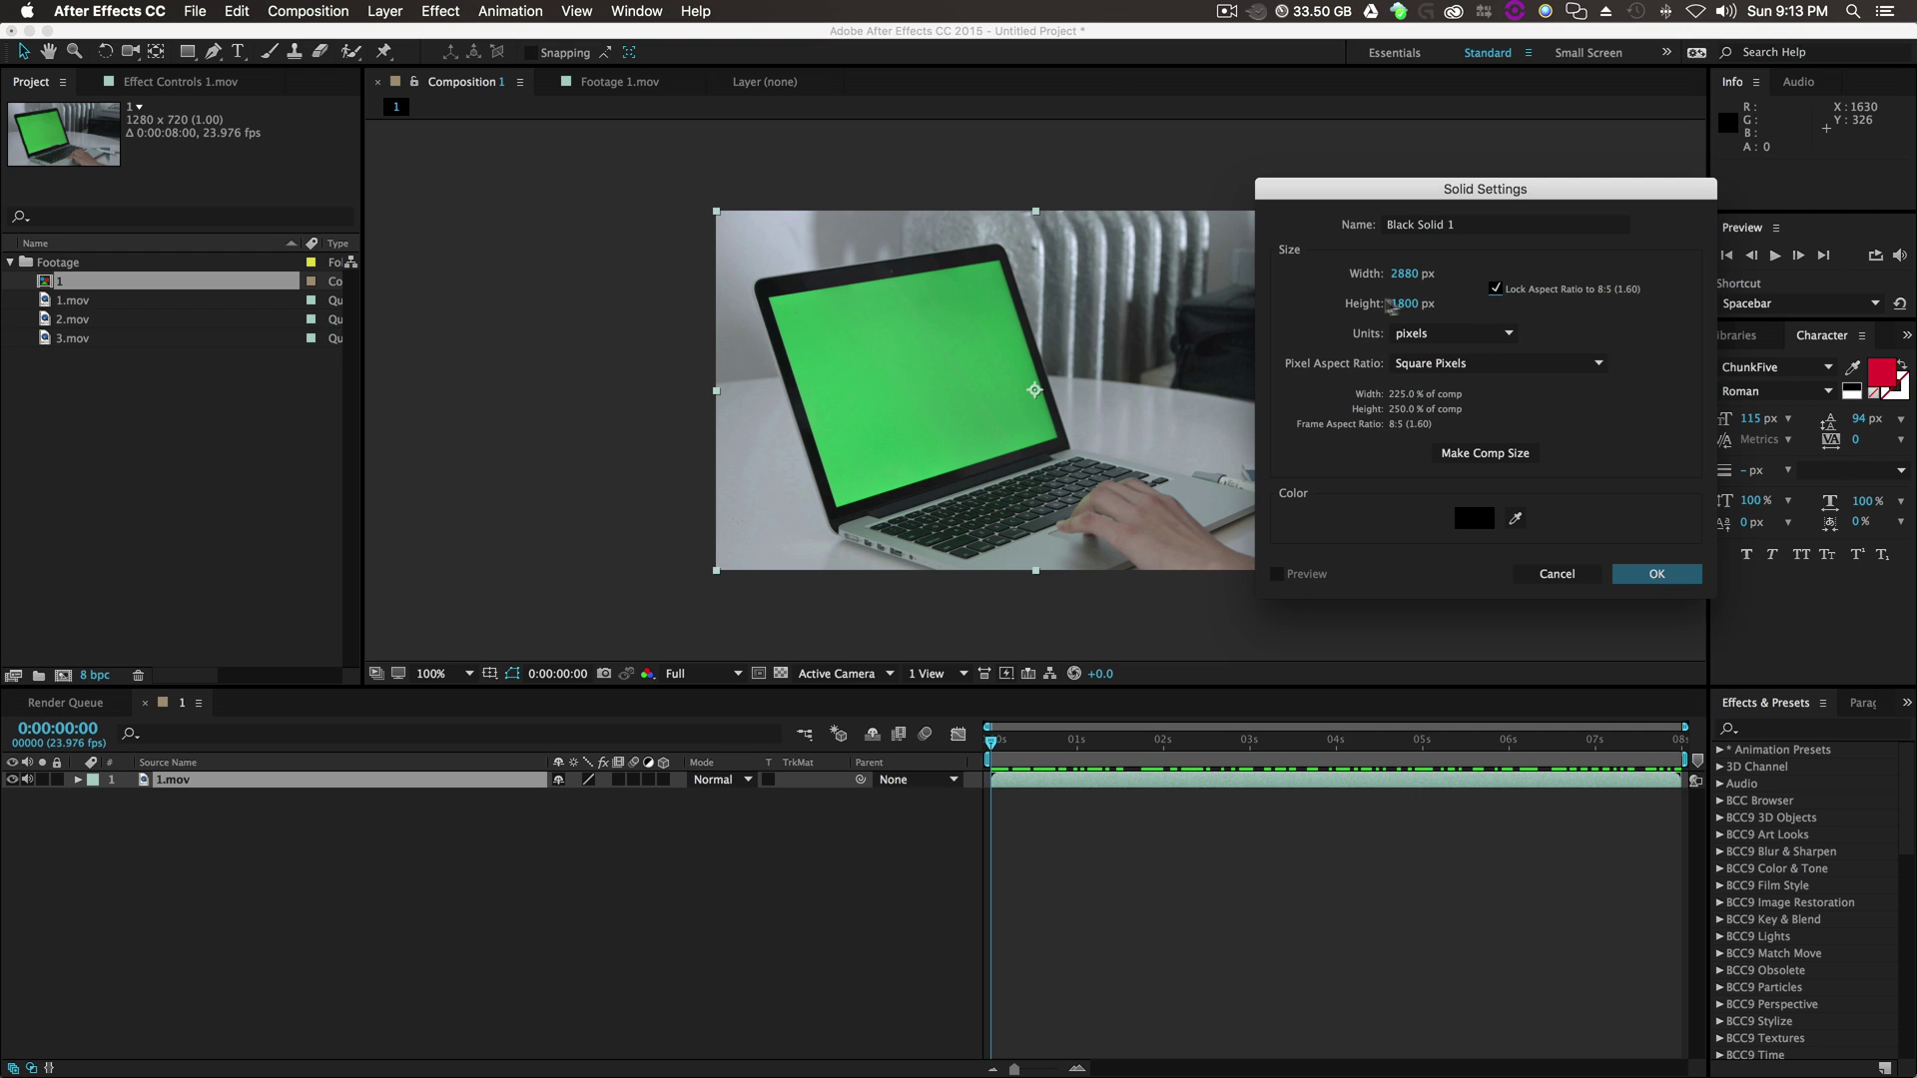
# Restore the width to 2880, name the solid Screen, and create it.
pyautogui.moveTo(1402, 272); pyautogui.dragTo(1297, 273)
pyautogui.press('super+z')
pyautogui.click(1412, 274)
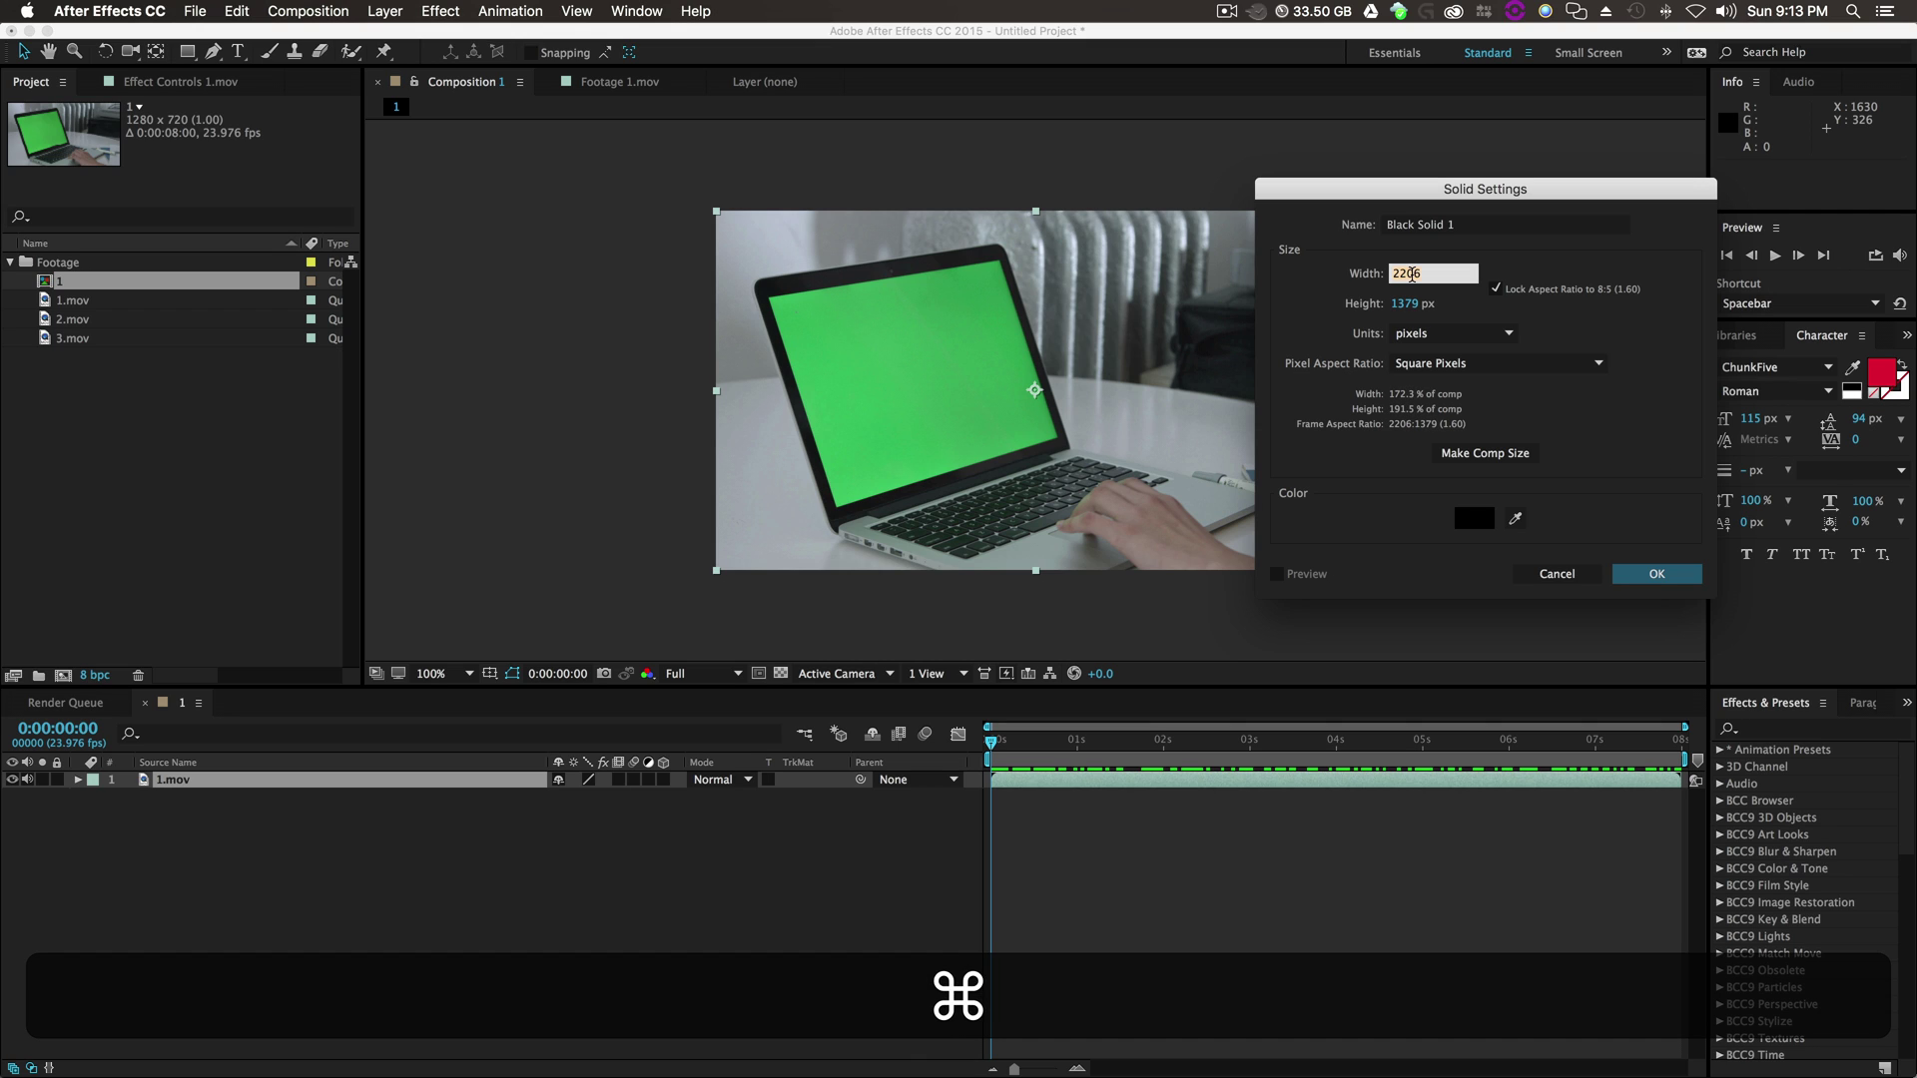
pyautogui.write('2880')
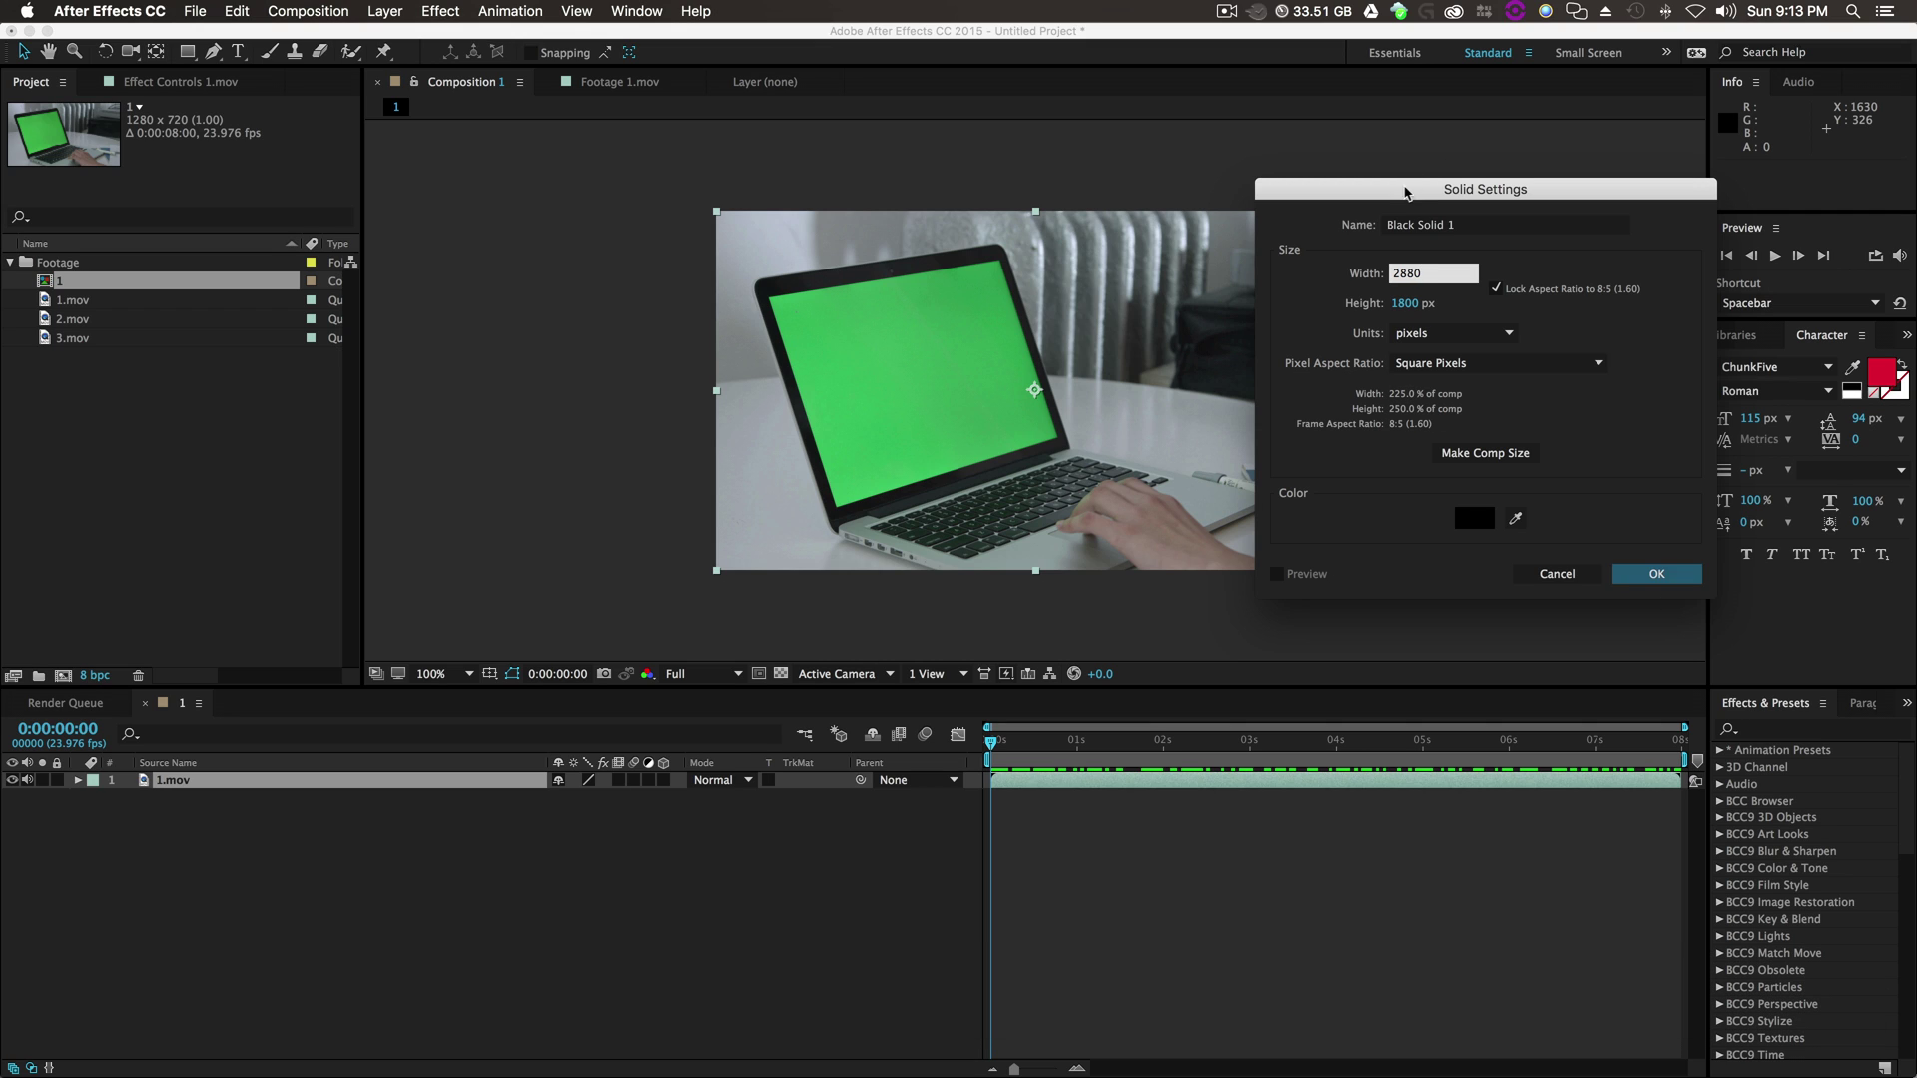
pyautogui.click(1405, 226)
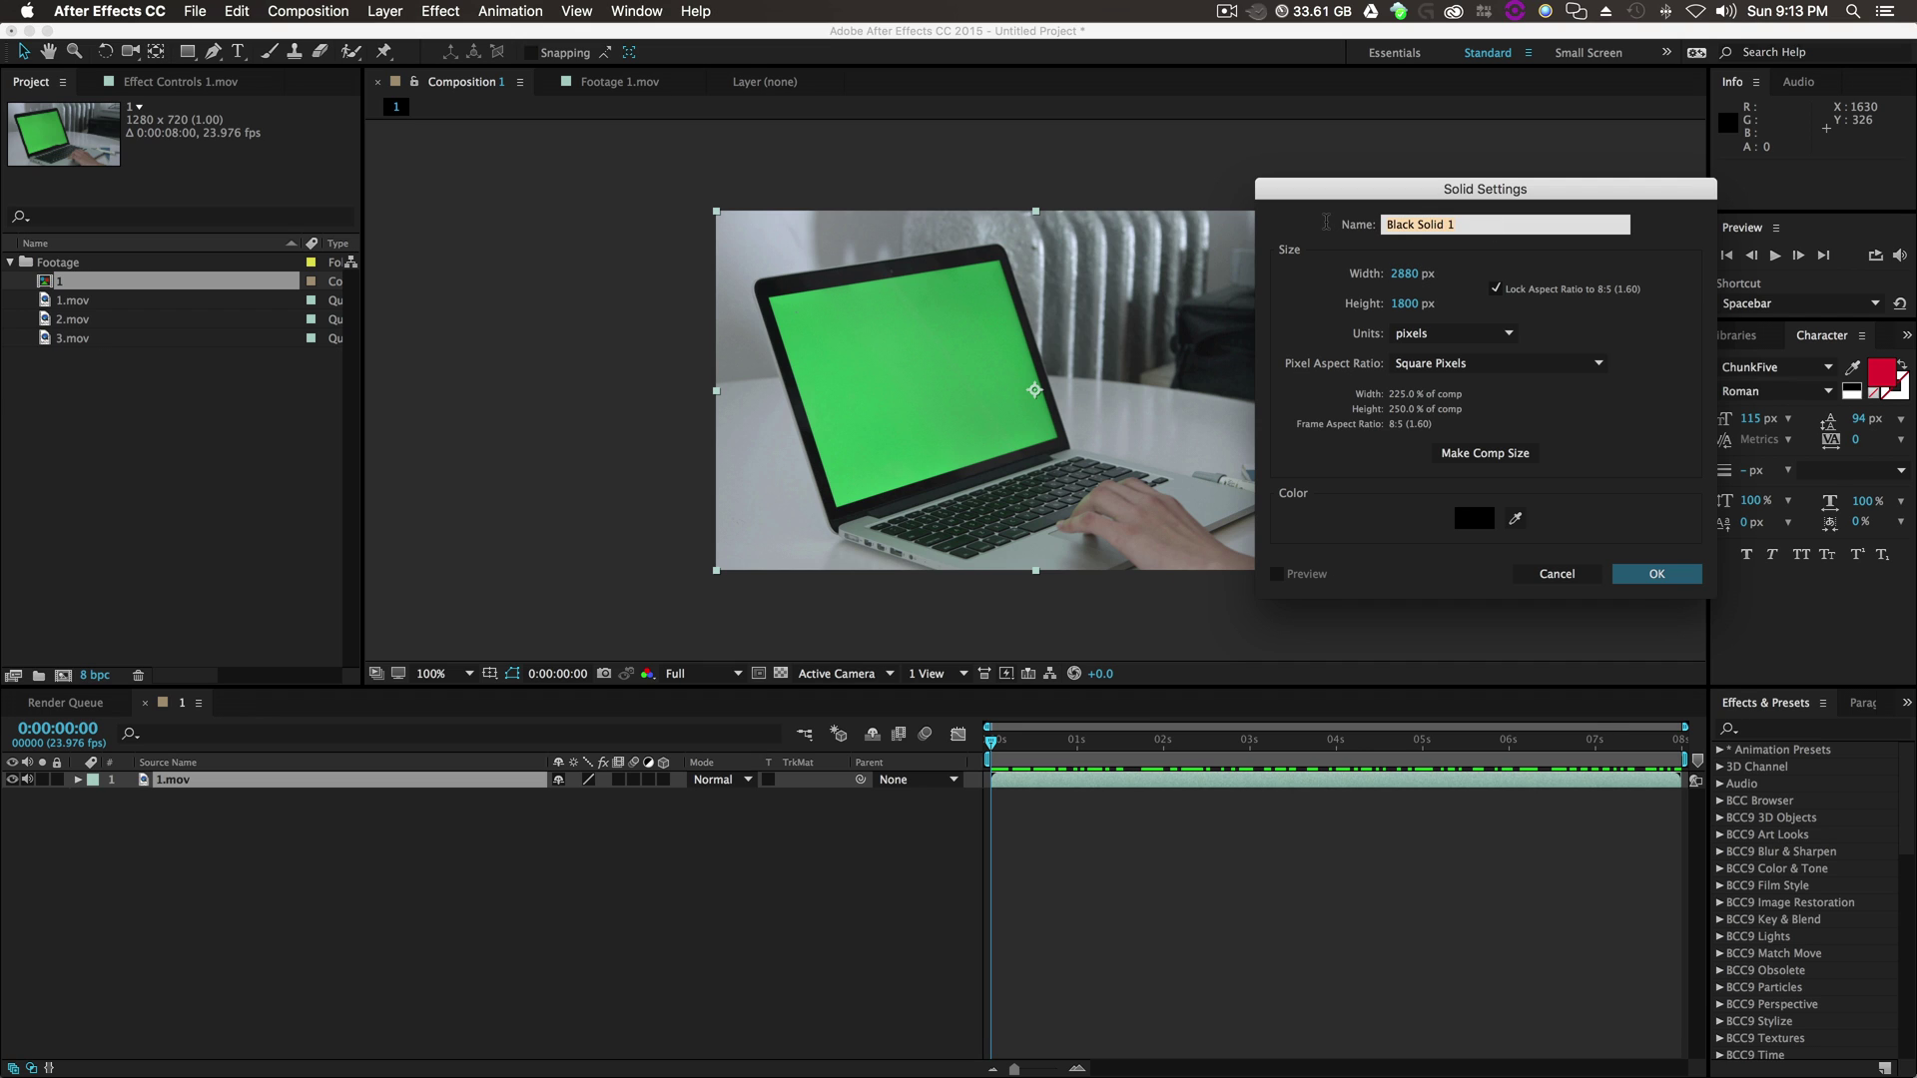
pyautogui.write('Screen')
pyautogui.press('Return')
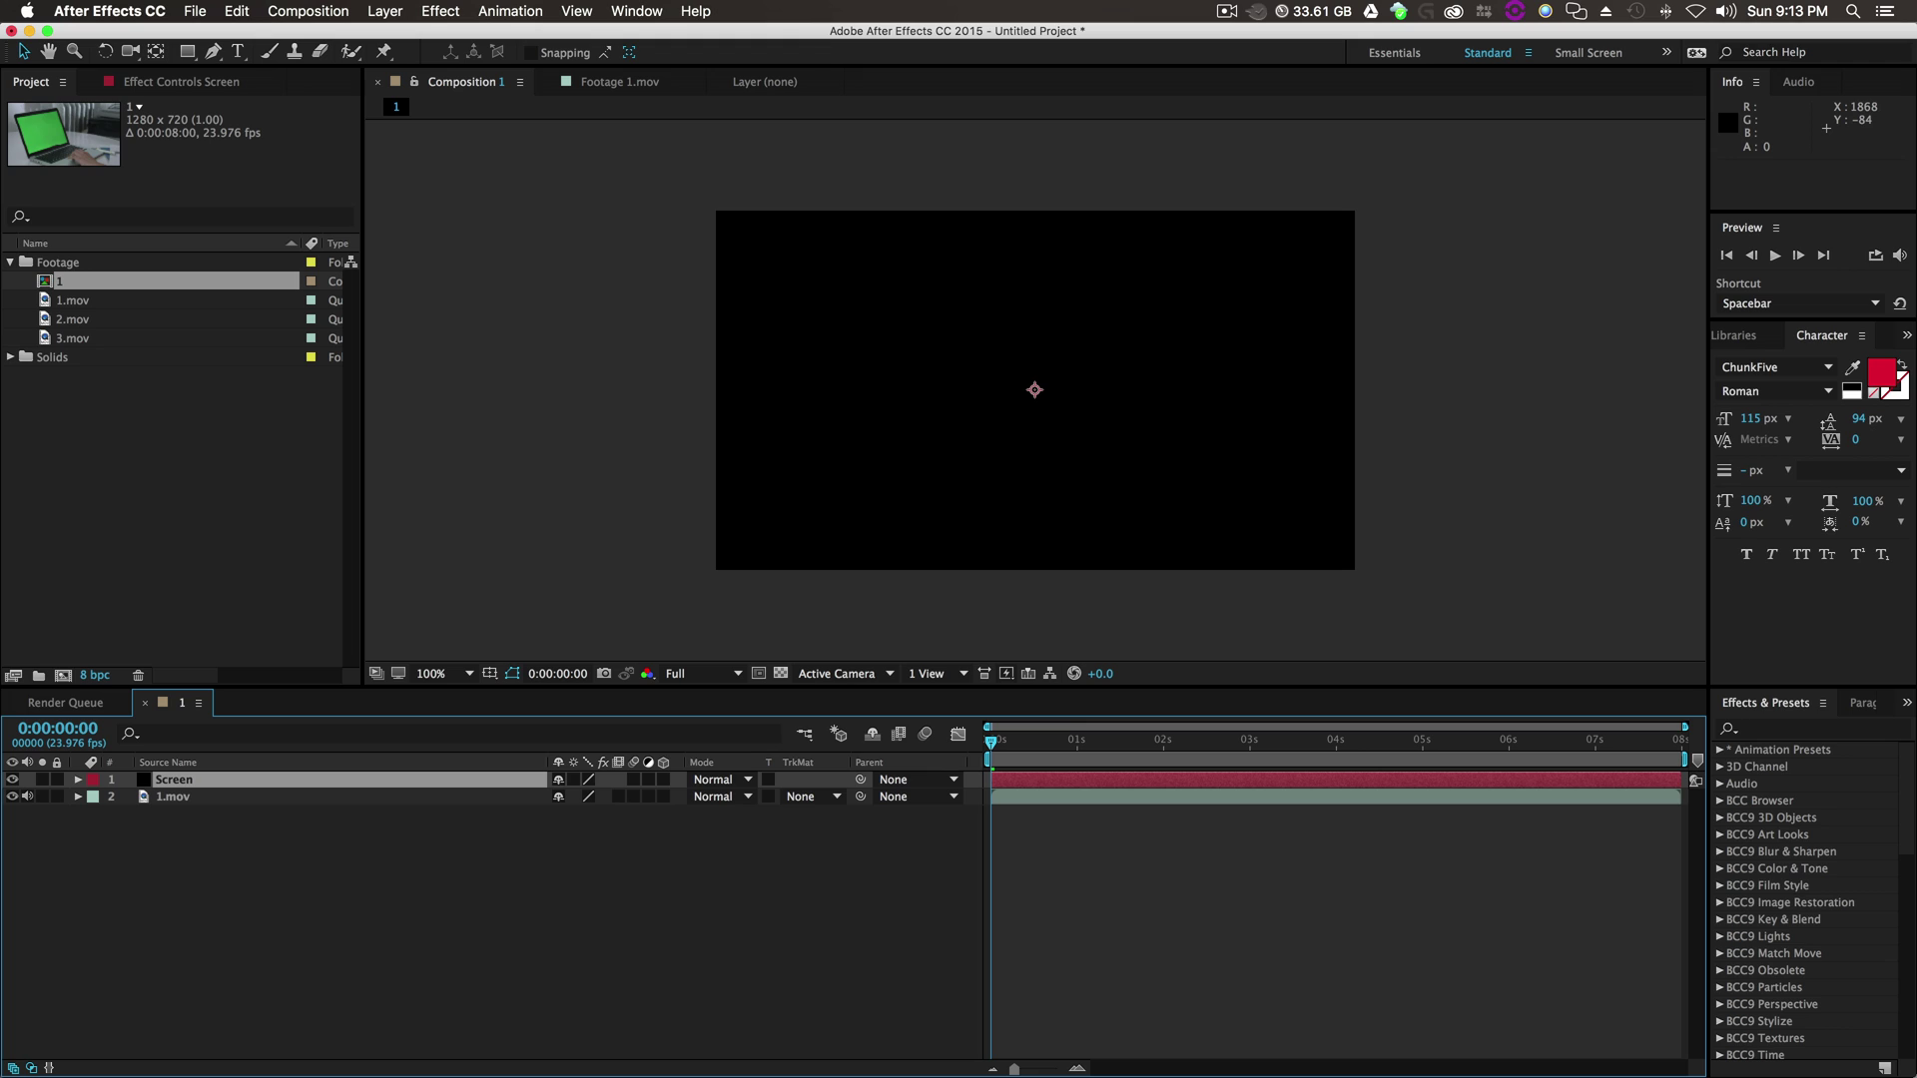
# Apply the Corner Pin effect to the Screen layer from the Effects search.
pyautogui.press(',')
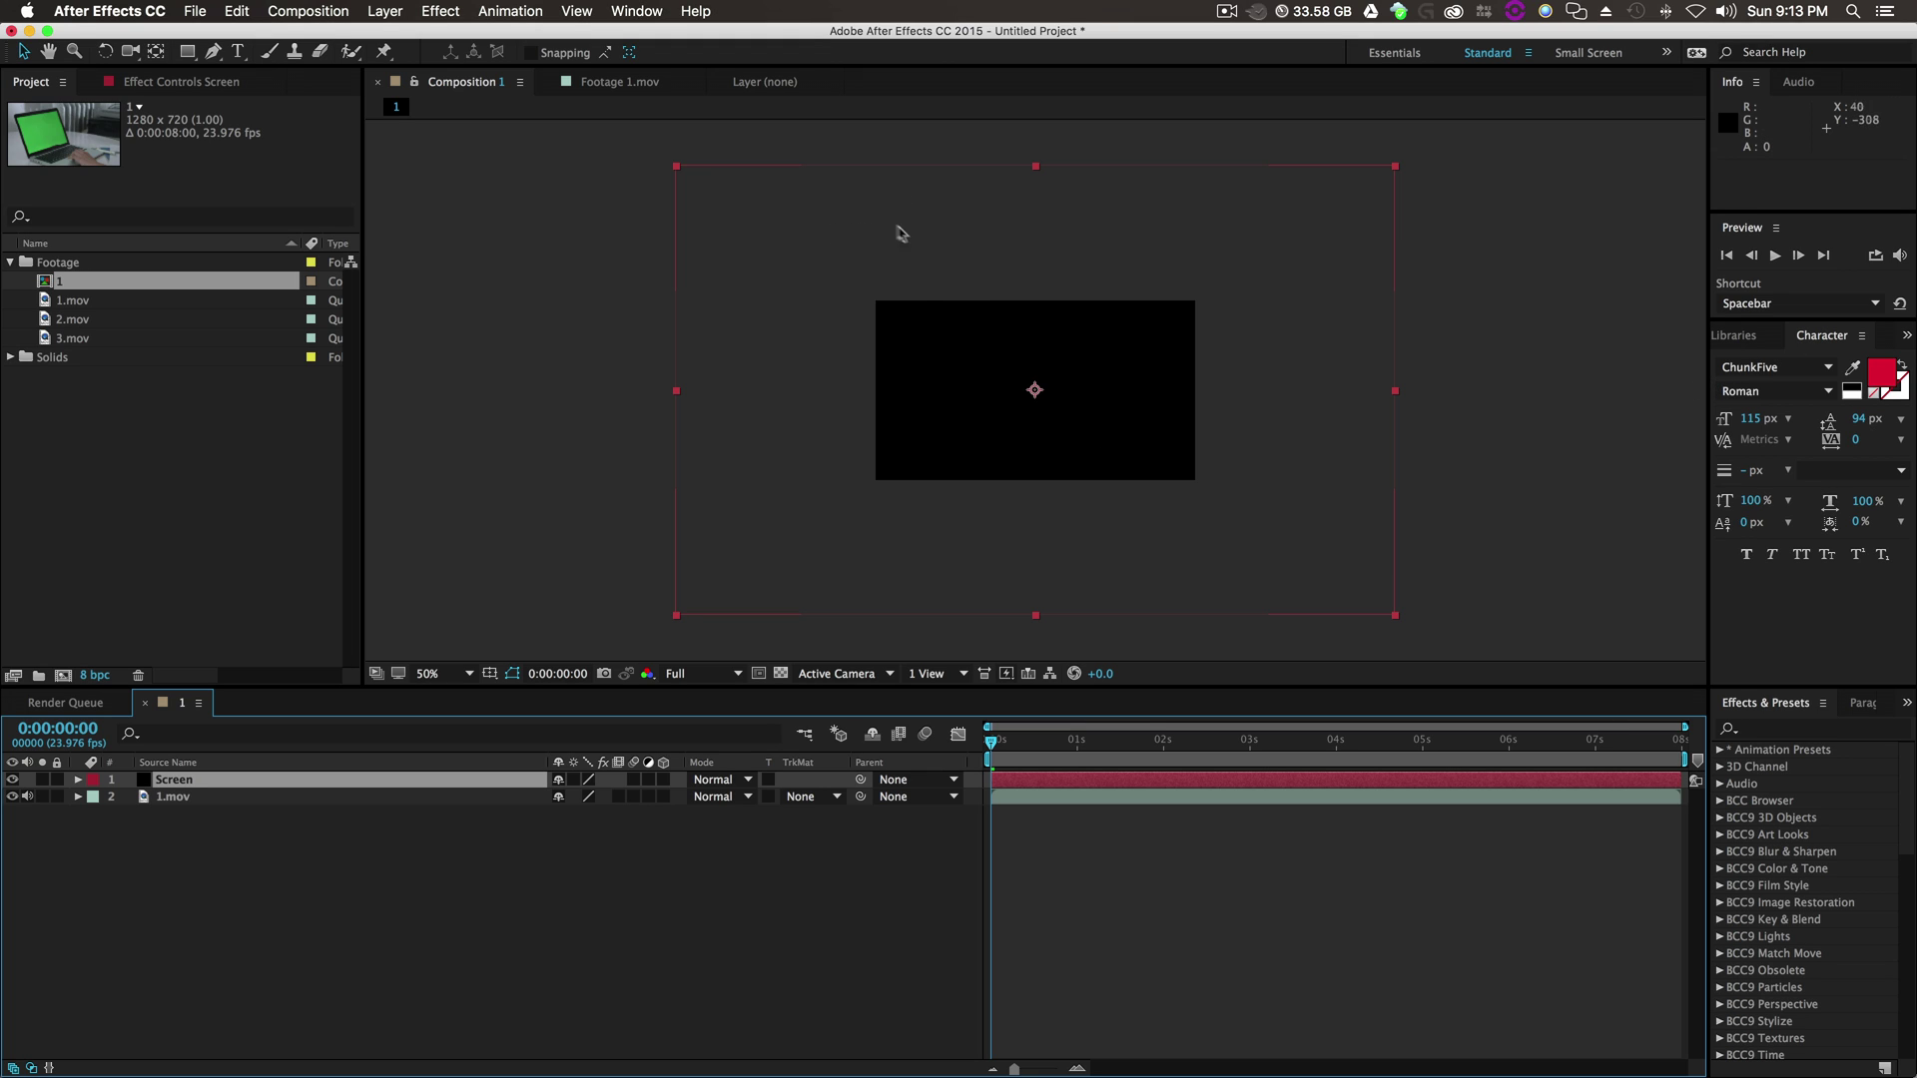
pyautogui.press('.')
pyautogui.press(',')
pyautogui.press('.')
pyautogui.press(',')
pyautogui.press('.')
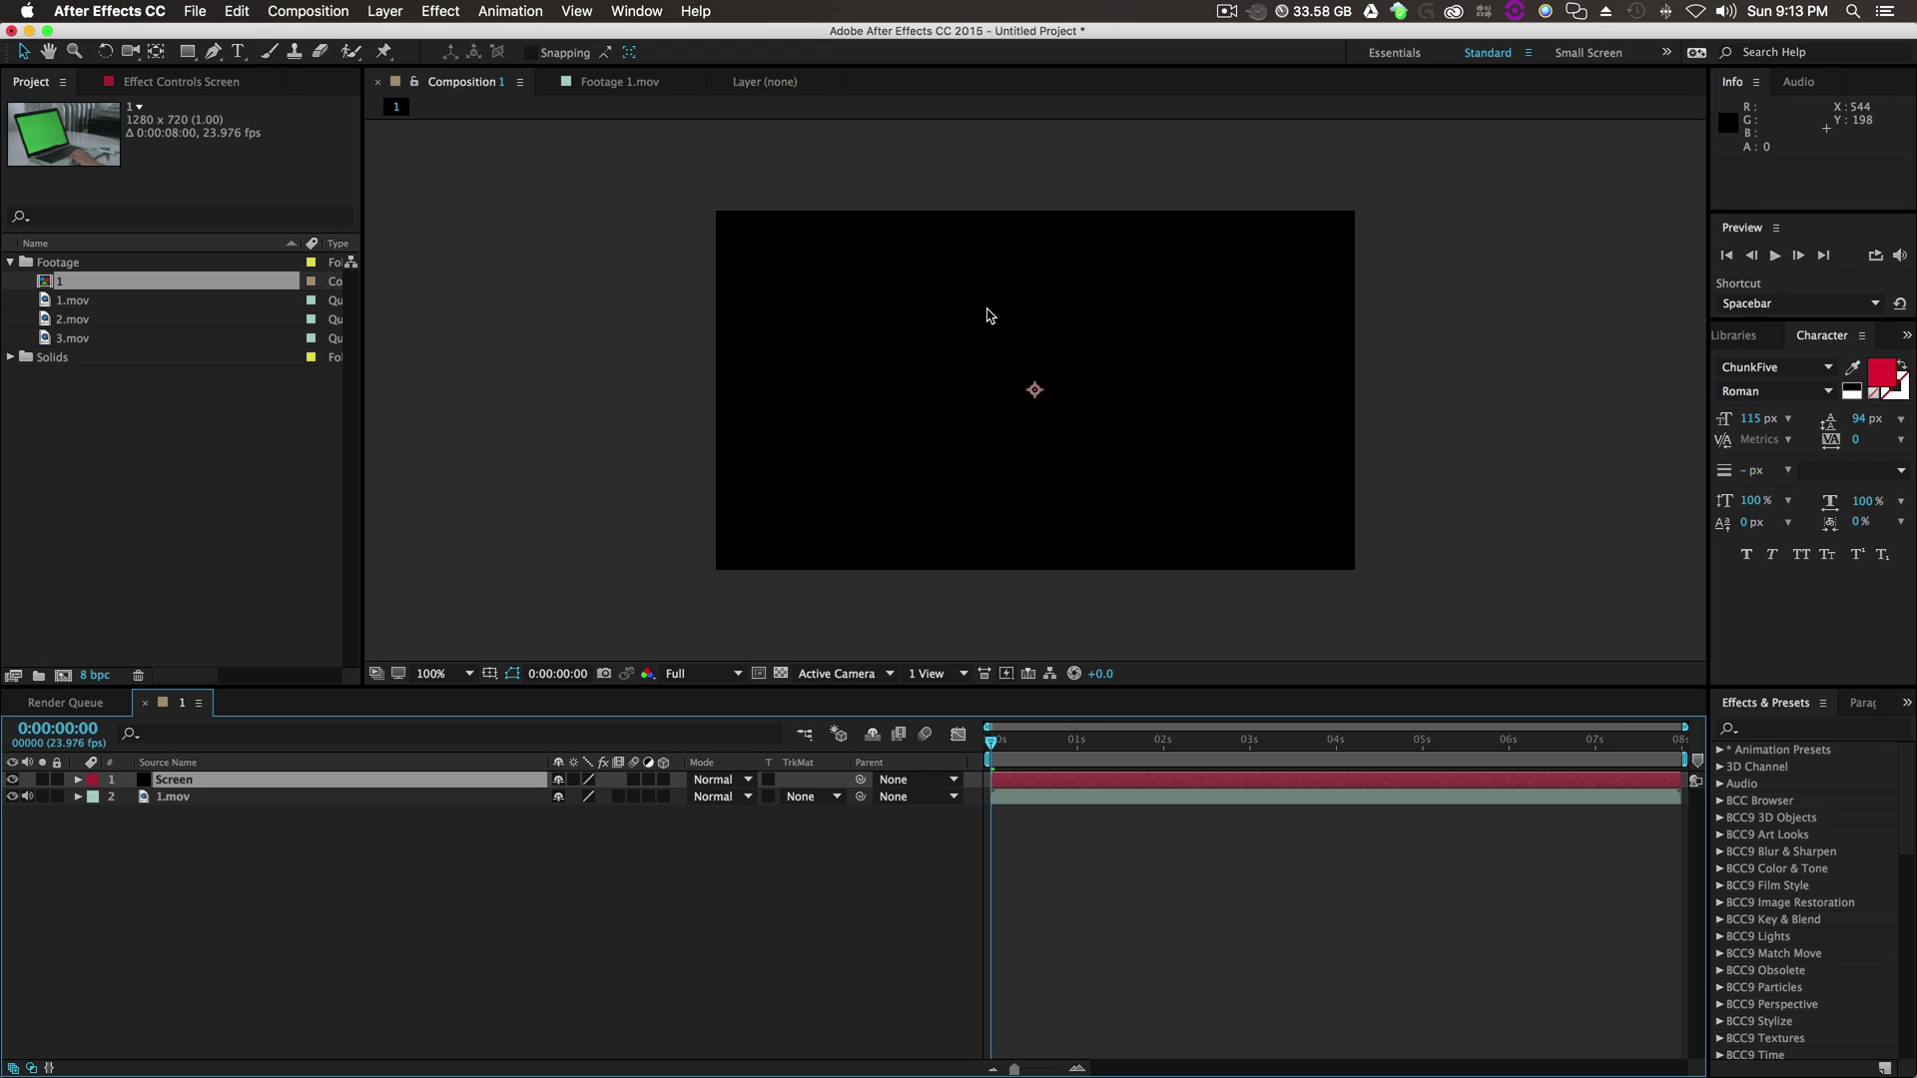
pyautogui.press(',')
pyautogui.click(1773, 730)
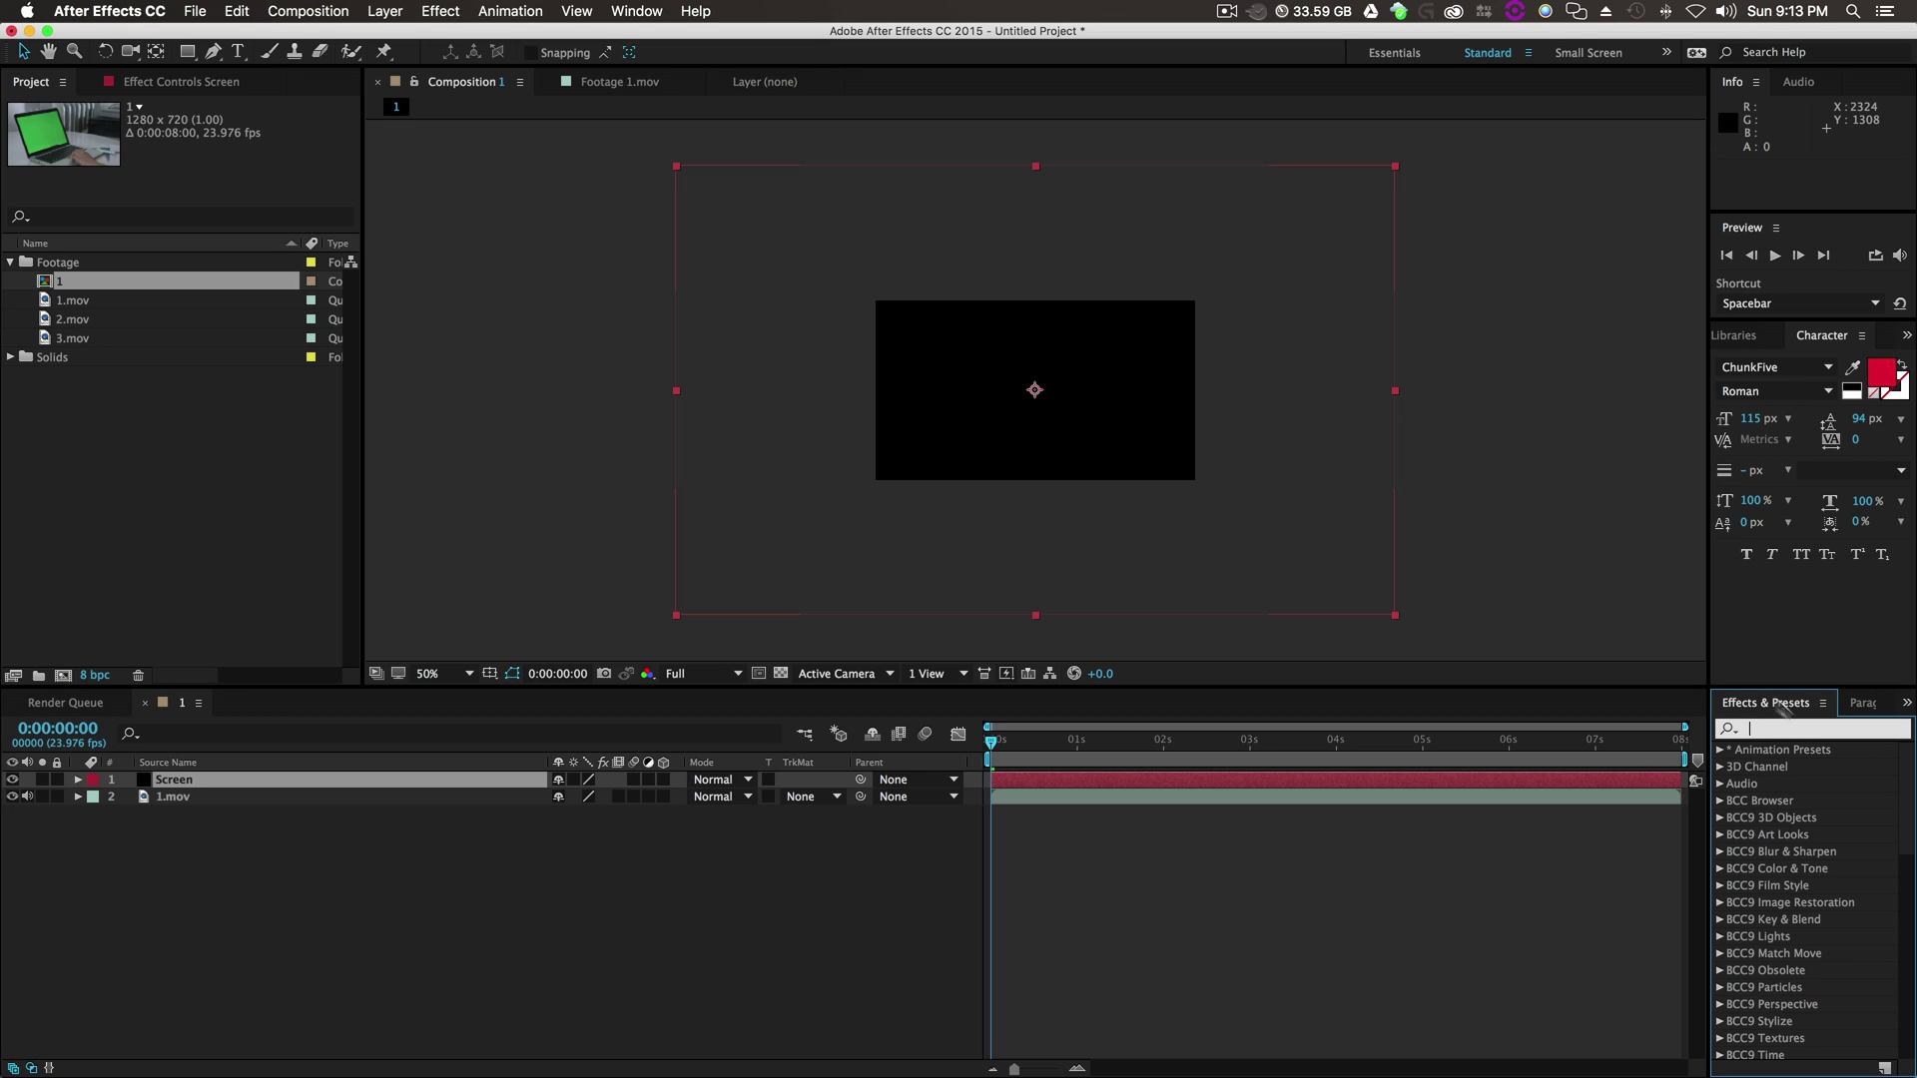
pyautogui.write('corn')
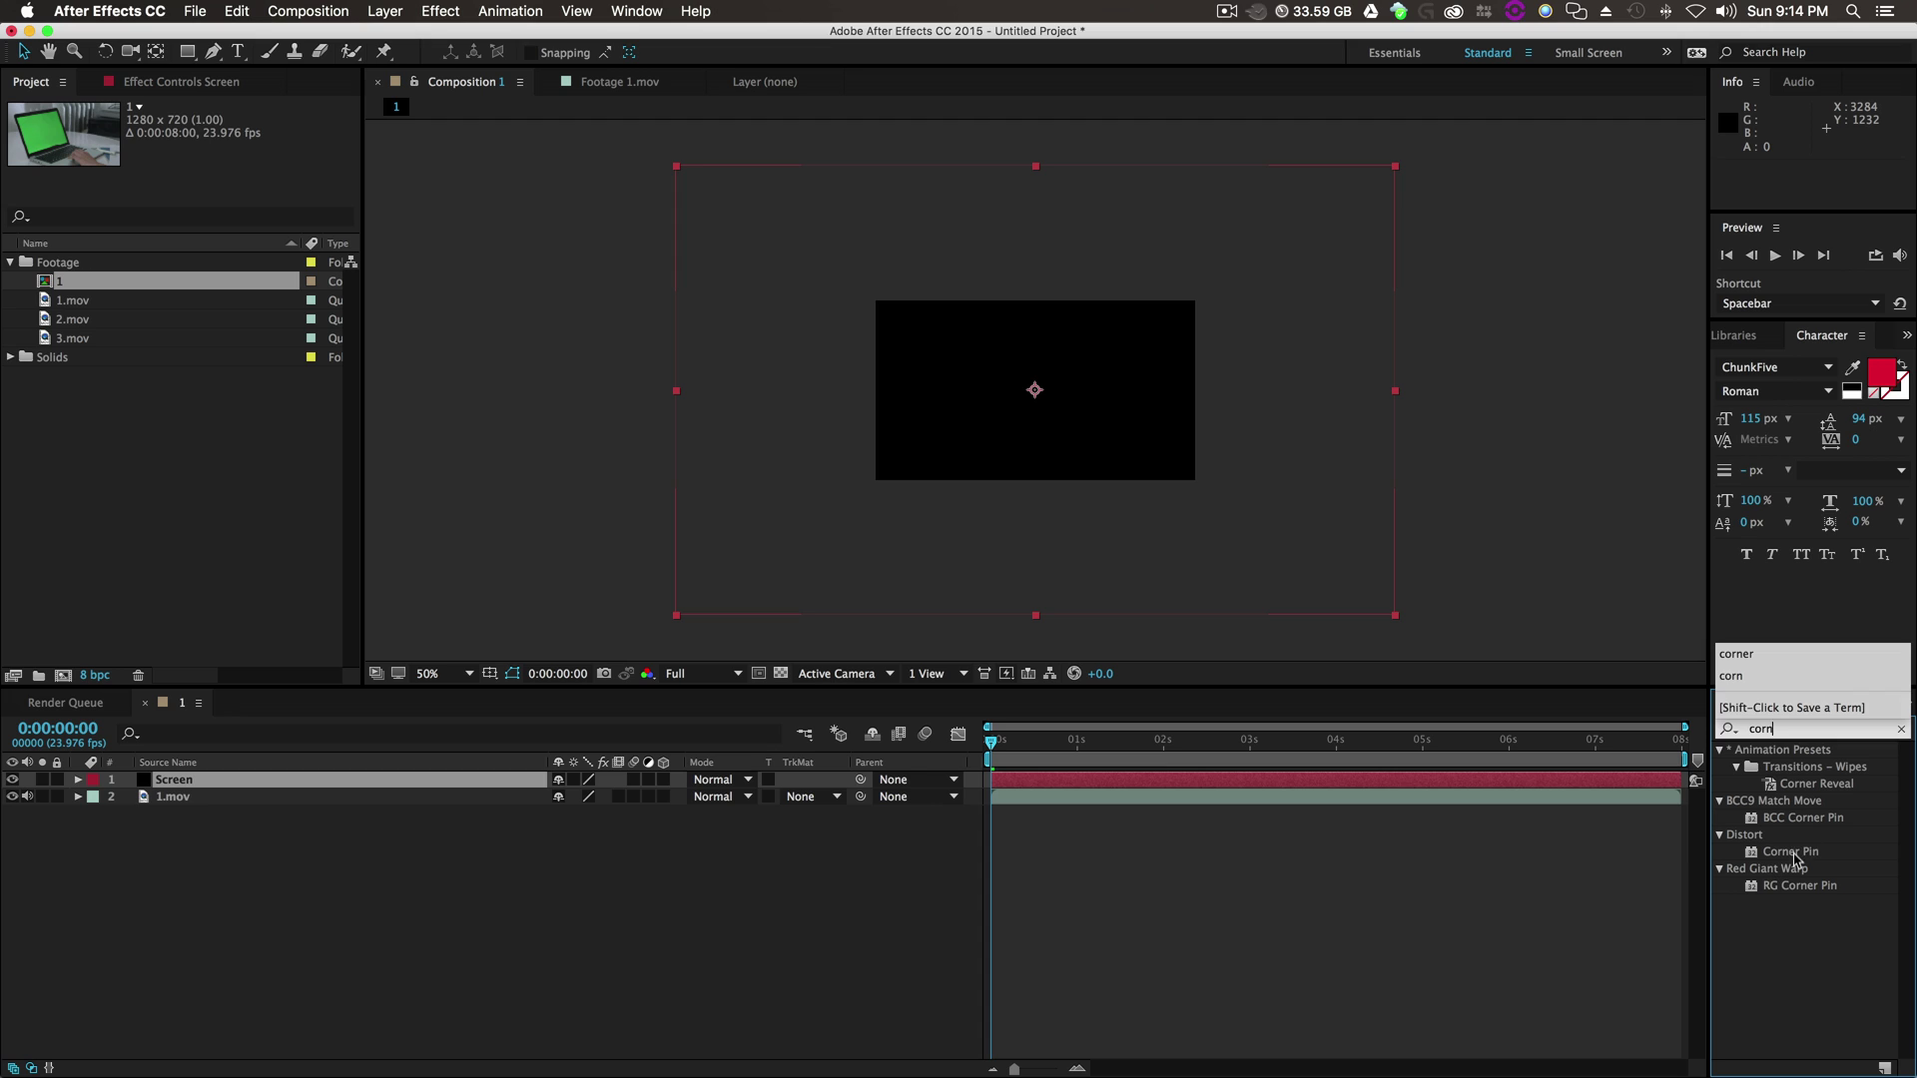
pyautogui.moveTo(1794, 854); pyautogui.dragTo(210, 785)
# Drag the four Corner Pin handles onto the laptop's green screen corners.
pyautogui.moveTo(1394, 615); pyautogui.dragTo(1104, 441)
pyautogui.moveTo(1396, 161); pyautogui.dragTo(1063, 345)
pyautogui.moveTo(678, 162); pyautogui.dragTo(965, 327)
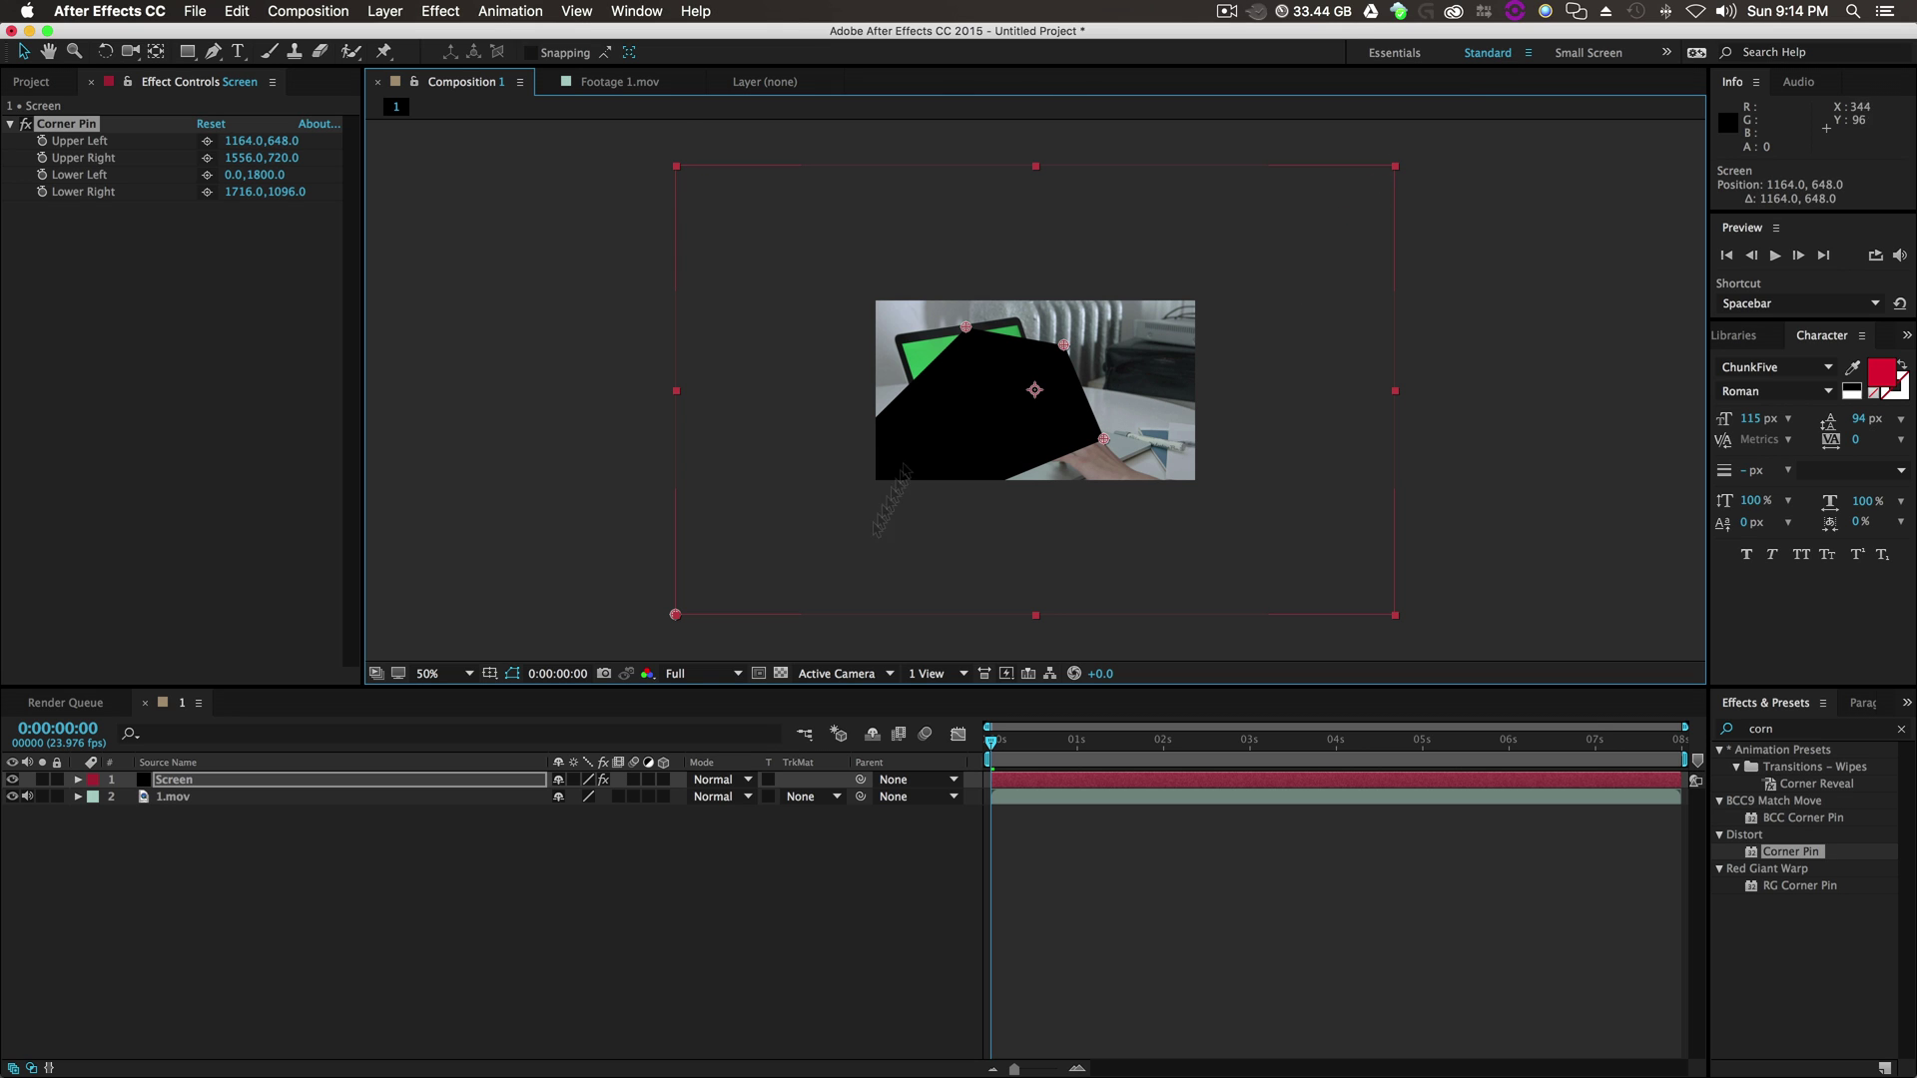
pyautogui.moveTo(675, 615); pyautogui.dragTo(982, 399)
pyautogui.press('/')
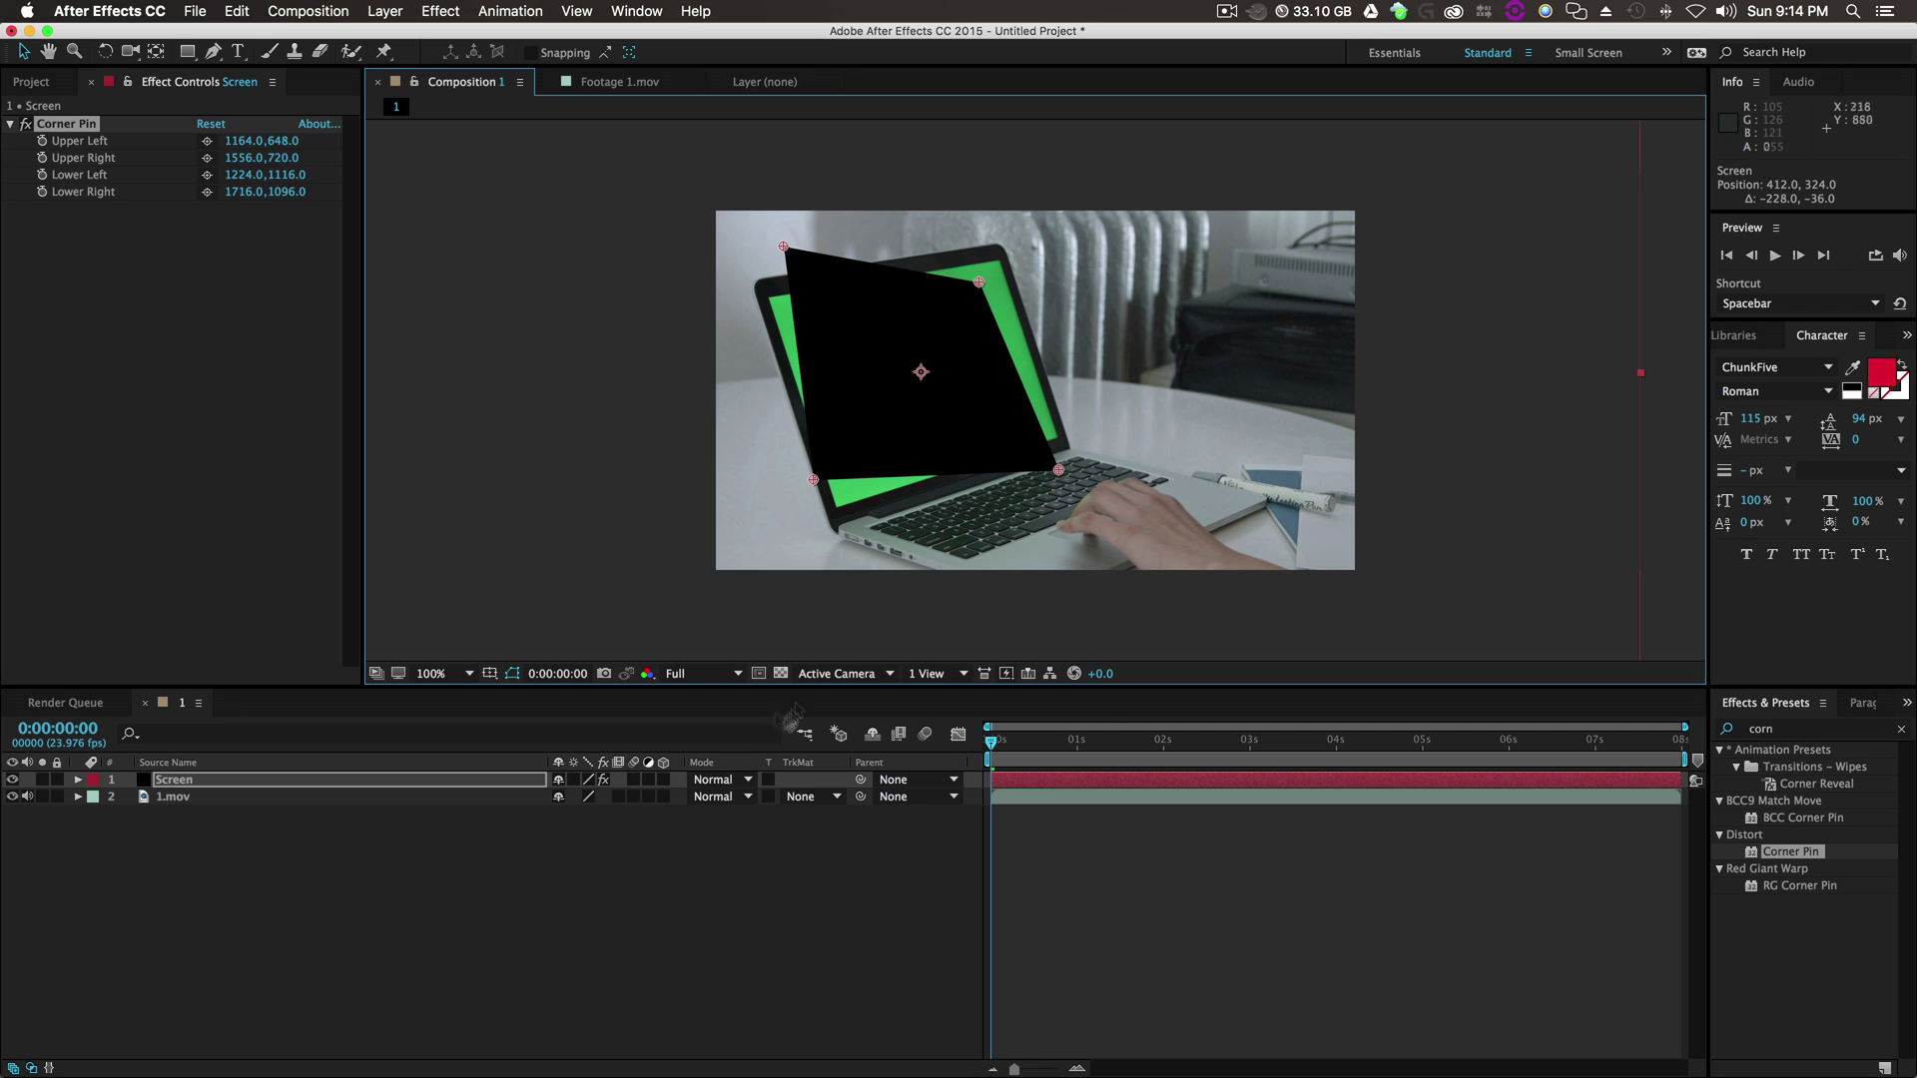
# Try Classic Difference blending, revert to Normal, and reveal the layer's Opacity.
pyautogui.click(732, 781)
pyautogui.click(771, 778)
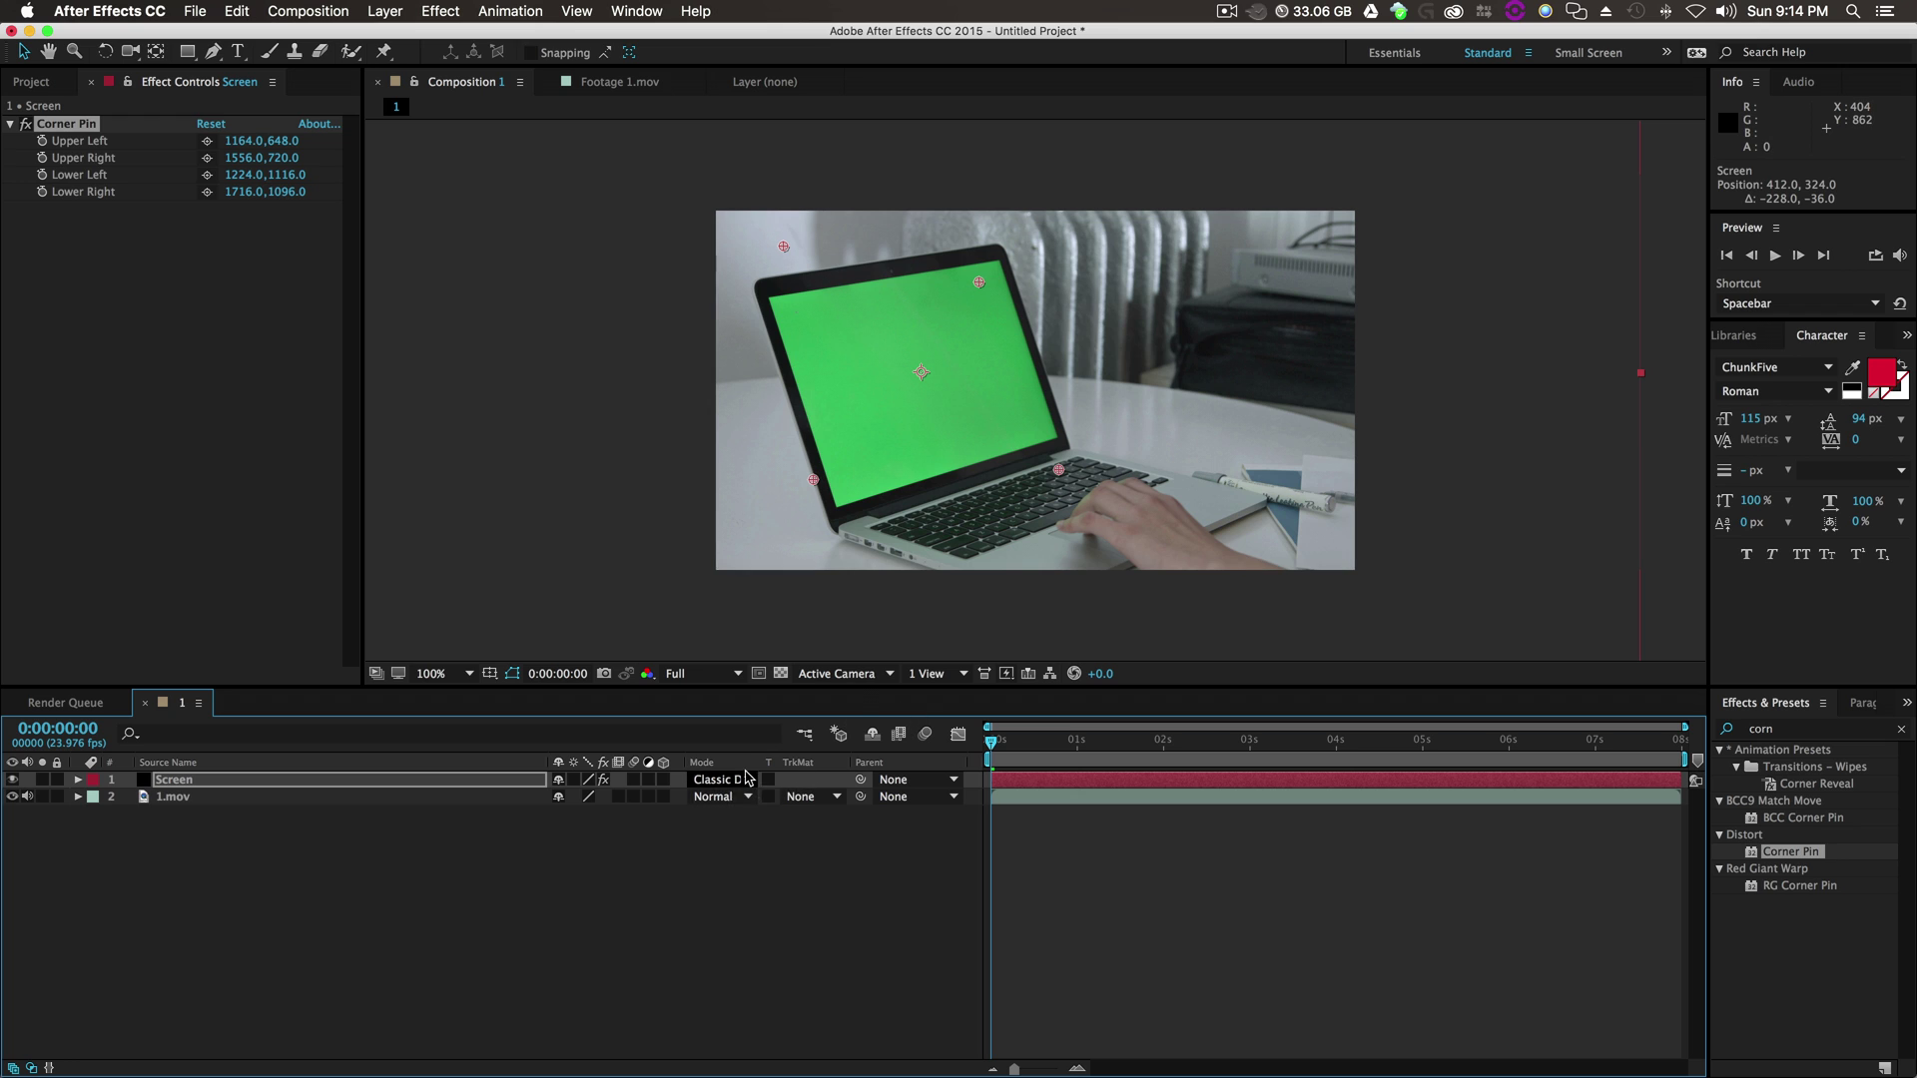
pyautogui.click(719, 779)
pyautogui.click(243, 804)
pyautogui.press('super+z')
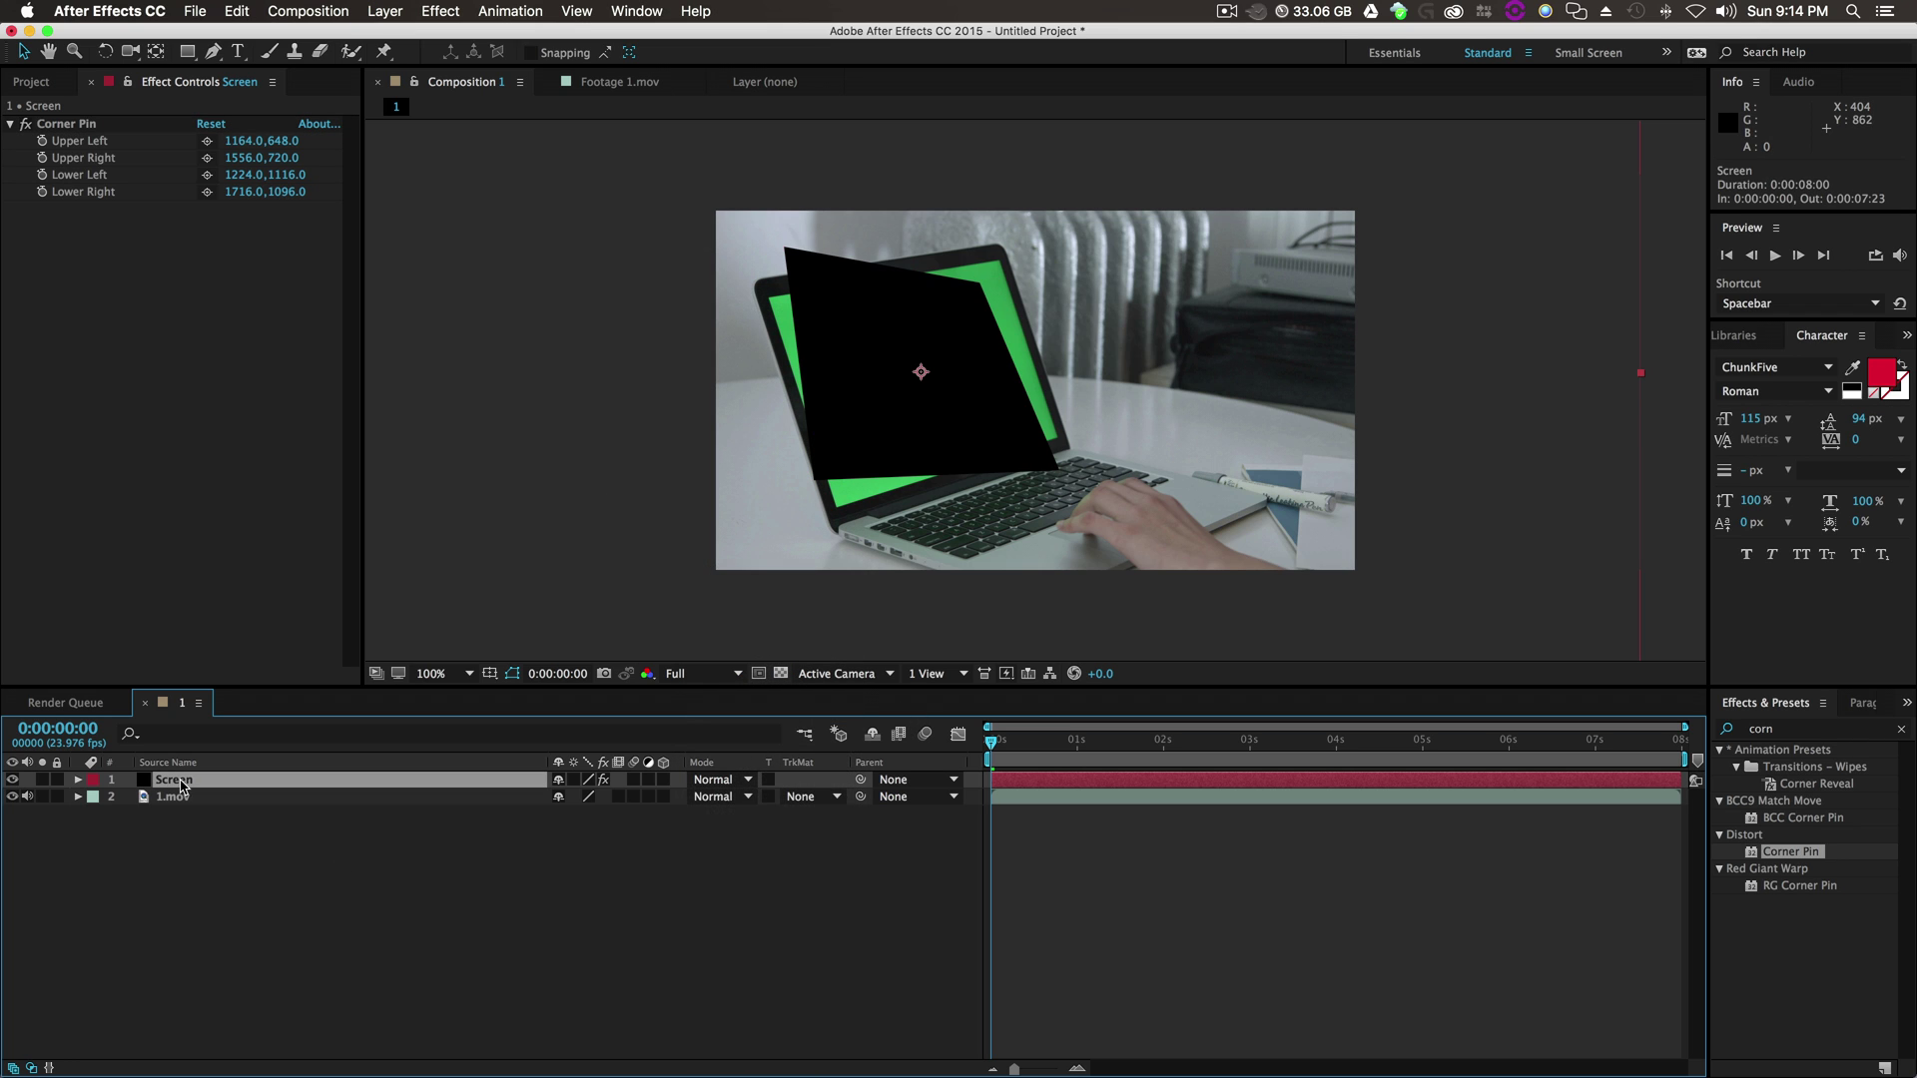
pyautogui.press('t')
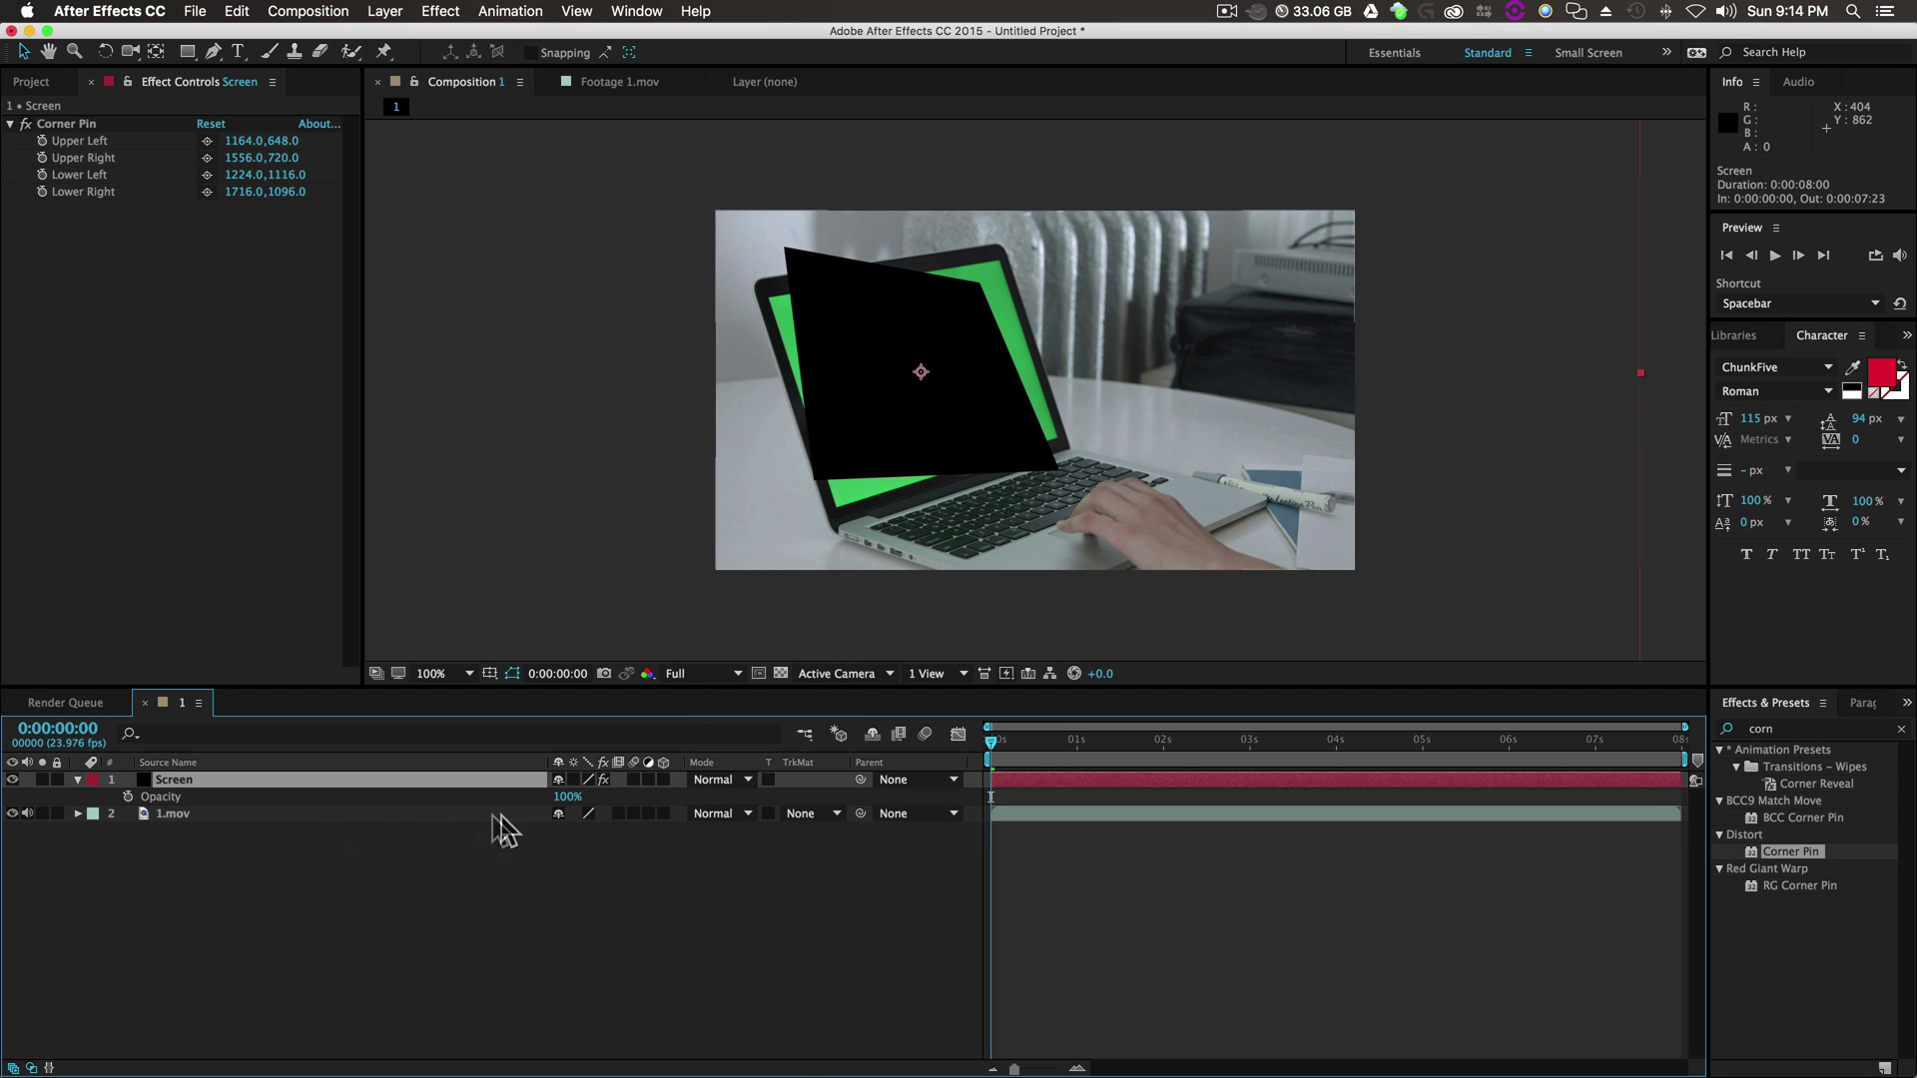
# Lower Screen opacity to 66% and move the Corner Pin handles onto the screen corners.
pyautogui.moveTo(565, 797); pyautogui.dragTo(533, 798)
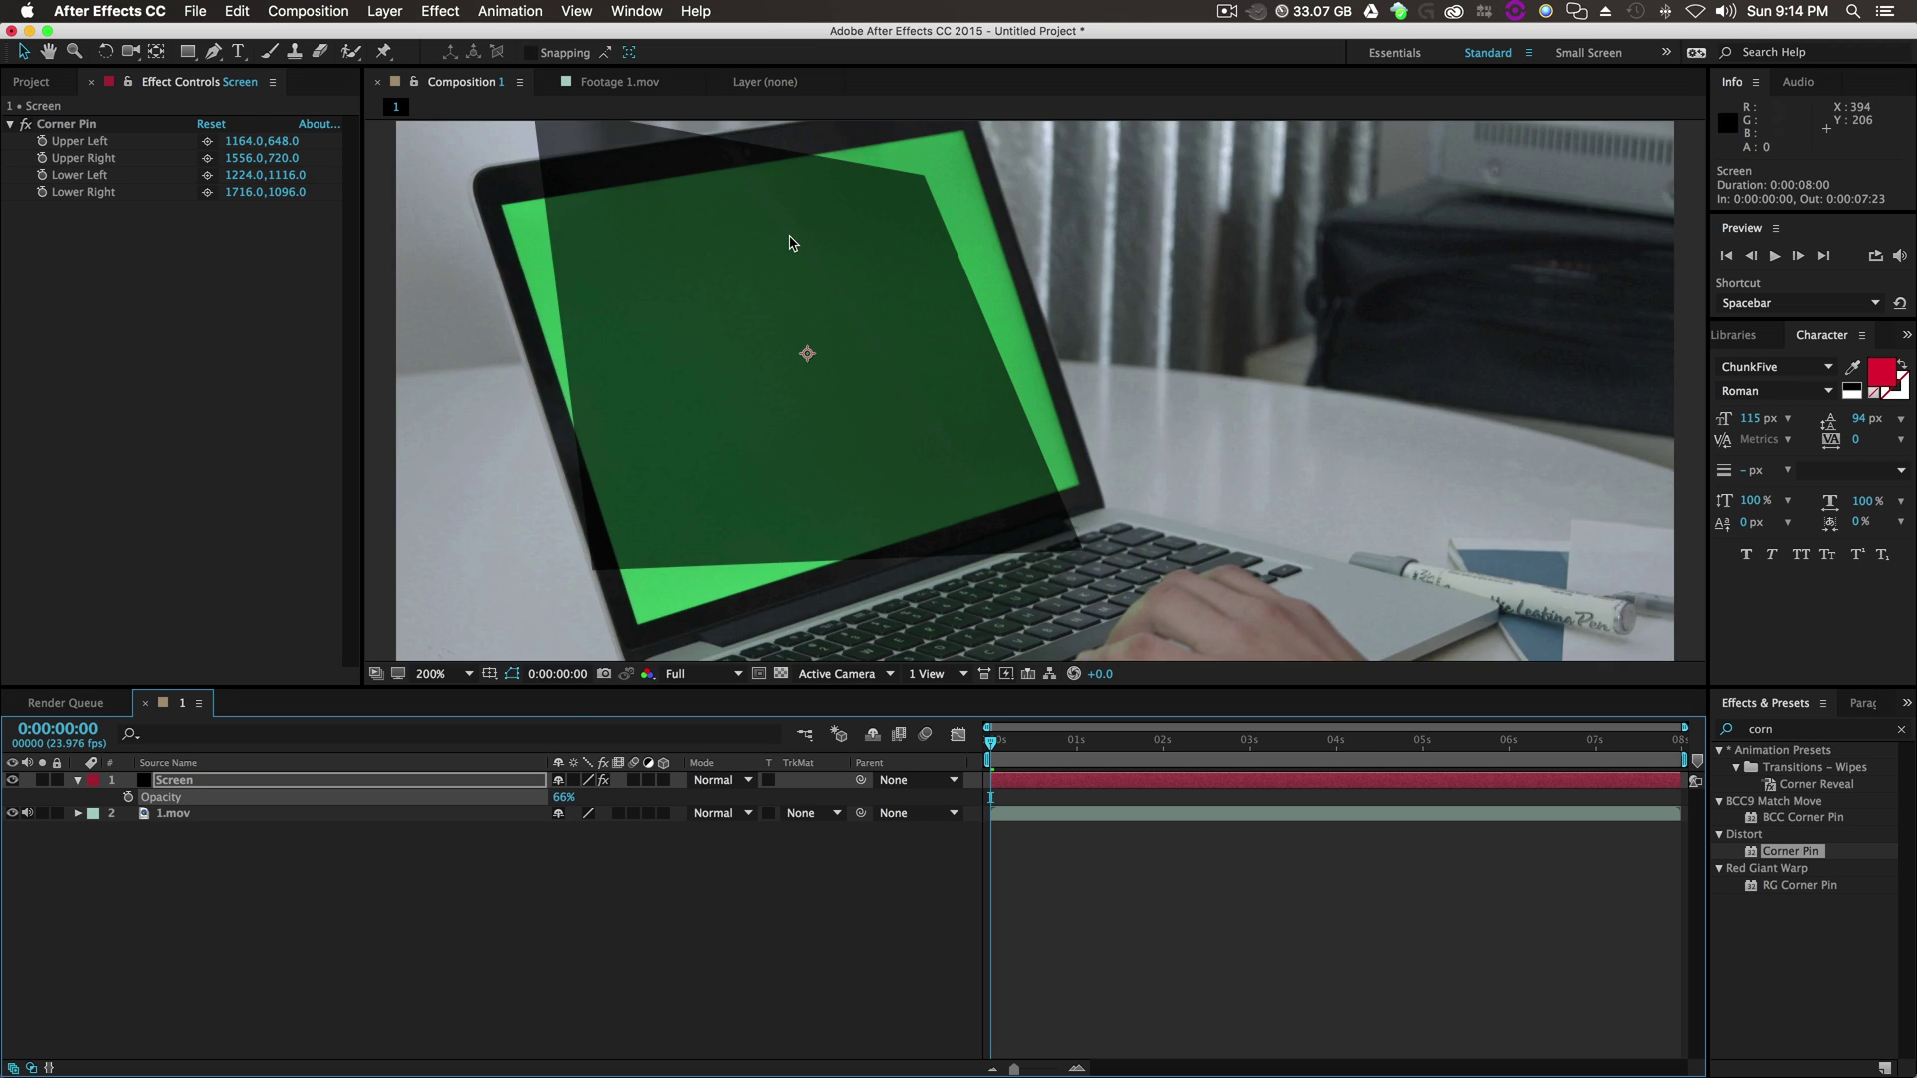
pyautogui.click(85, 128)
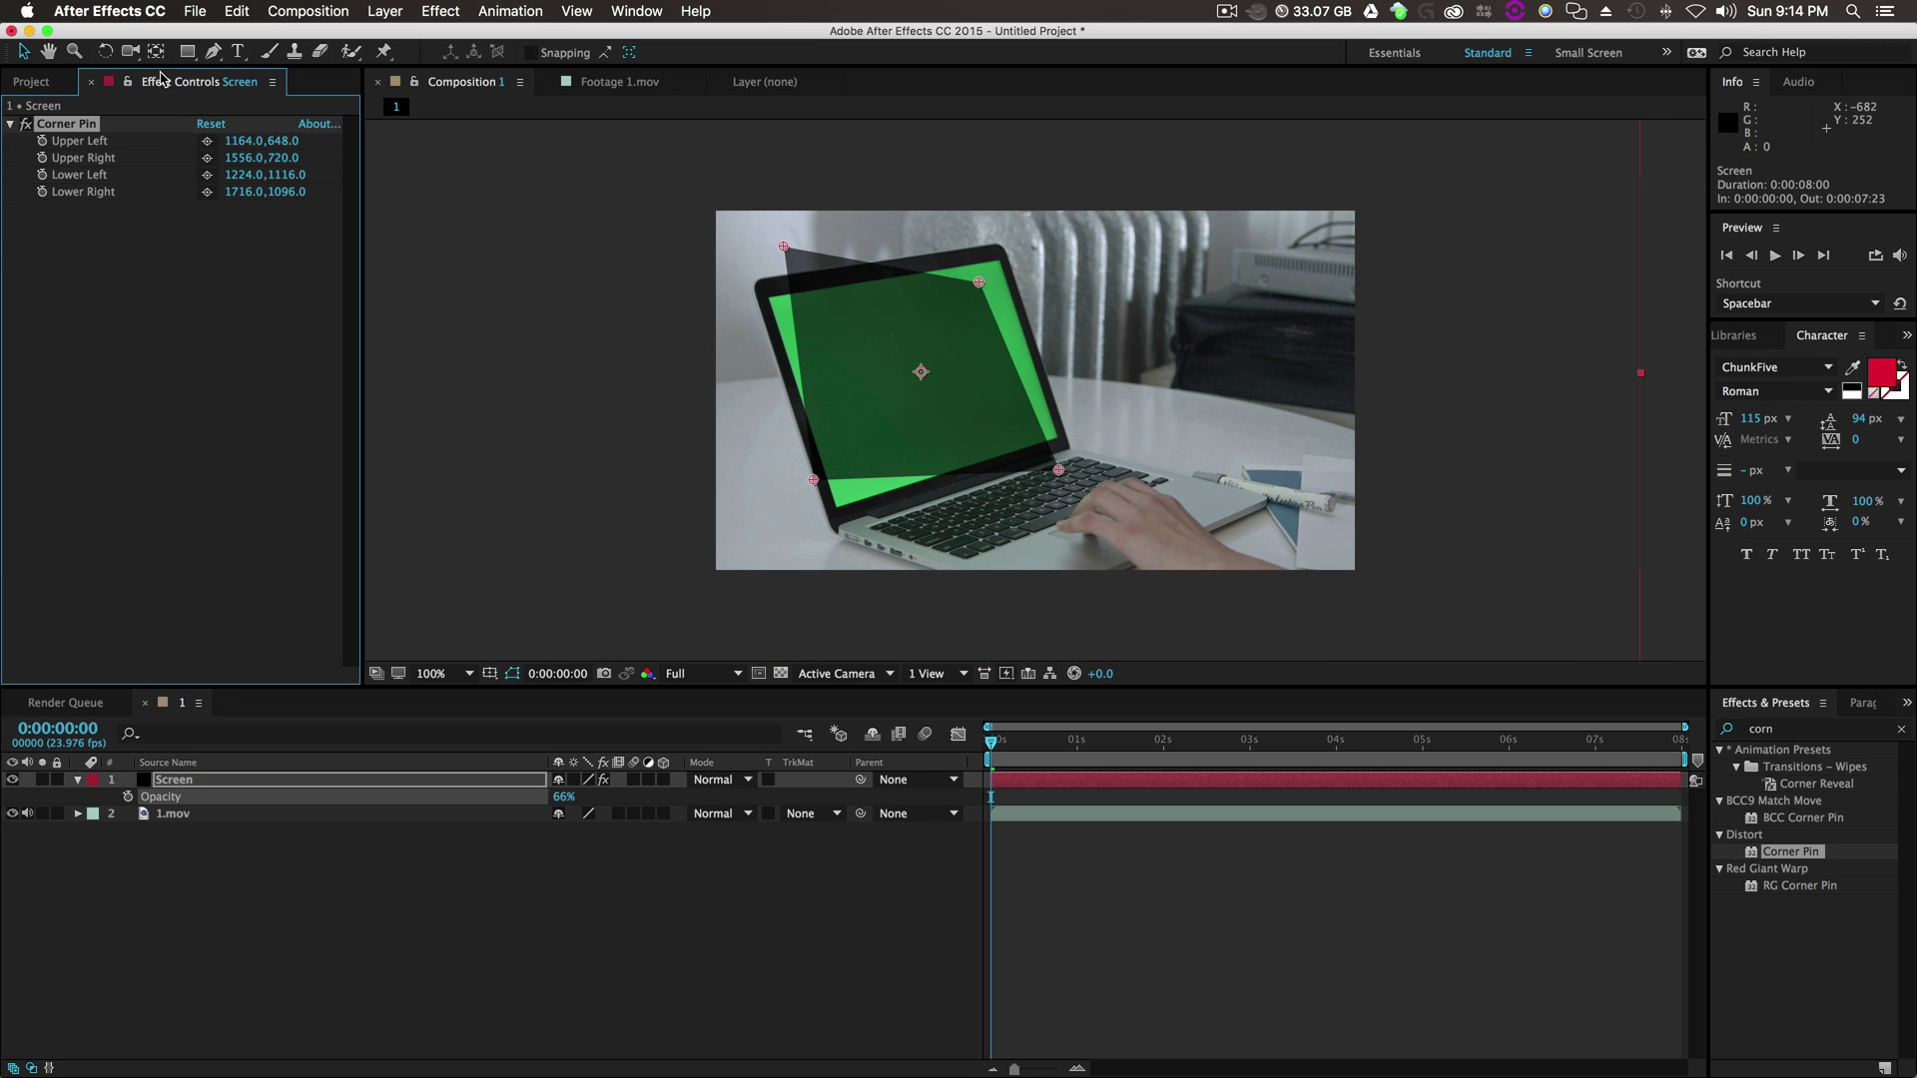
pyautogui.moveTo(979, 281); pyautogui.dragTo(999, 260)
pyautogui.moveTo(775, 233); pyautogui.dragTo(799, 257)
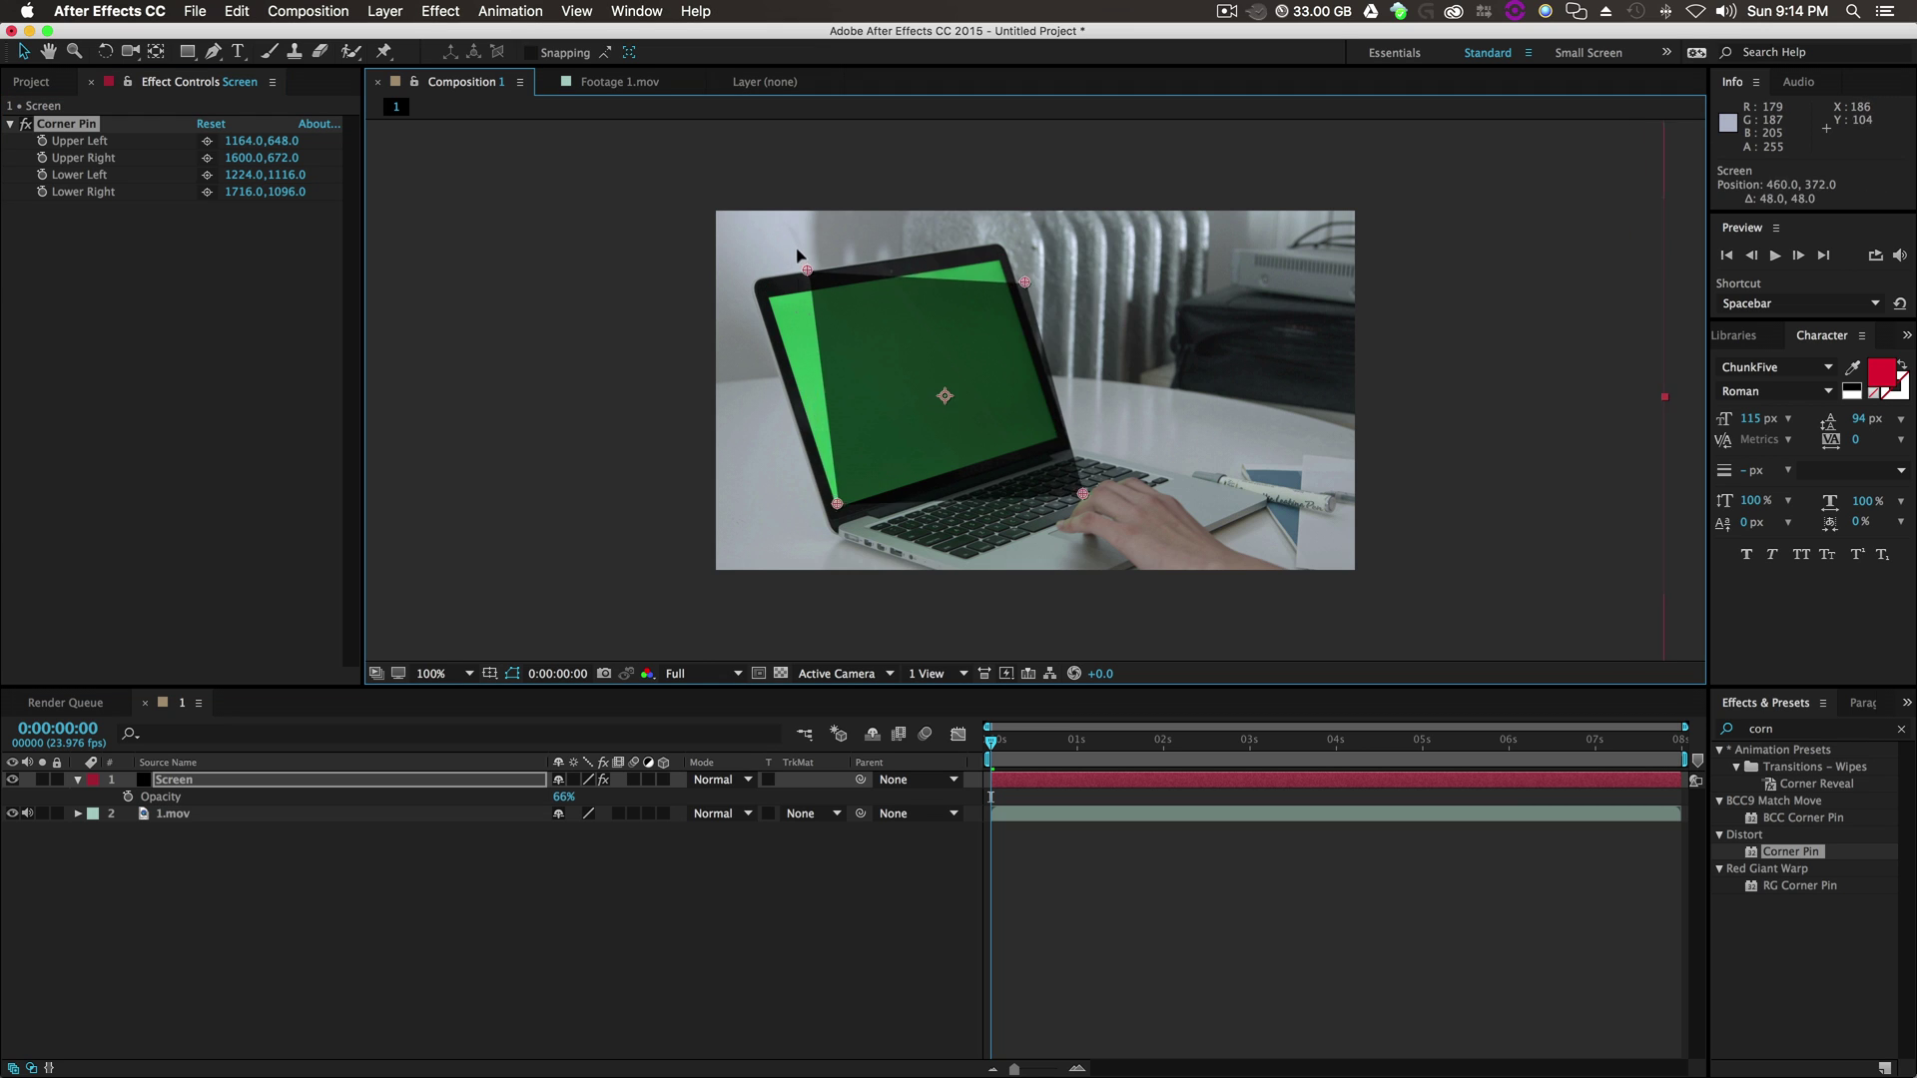
pyautogui.press('super+z')
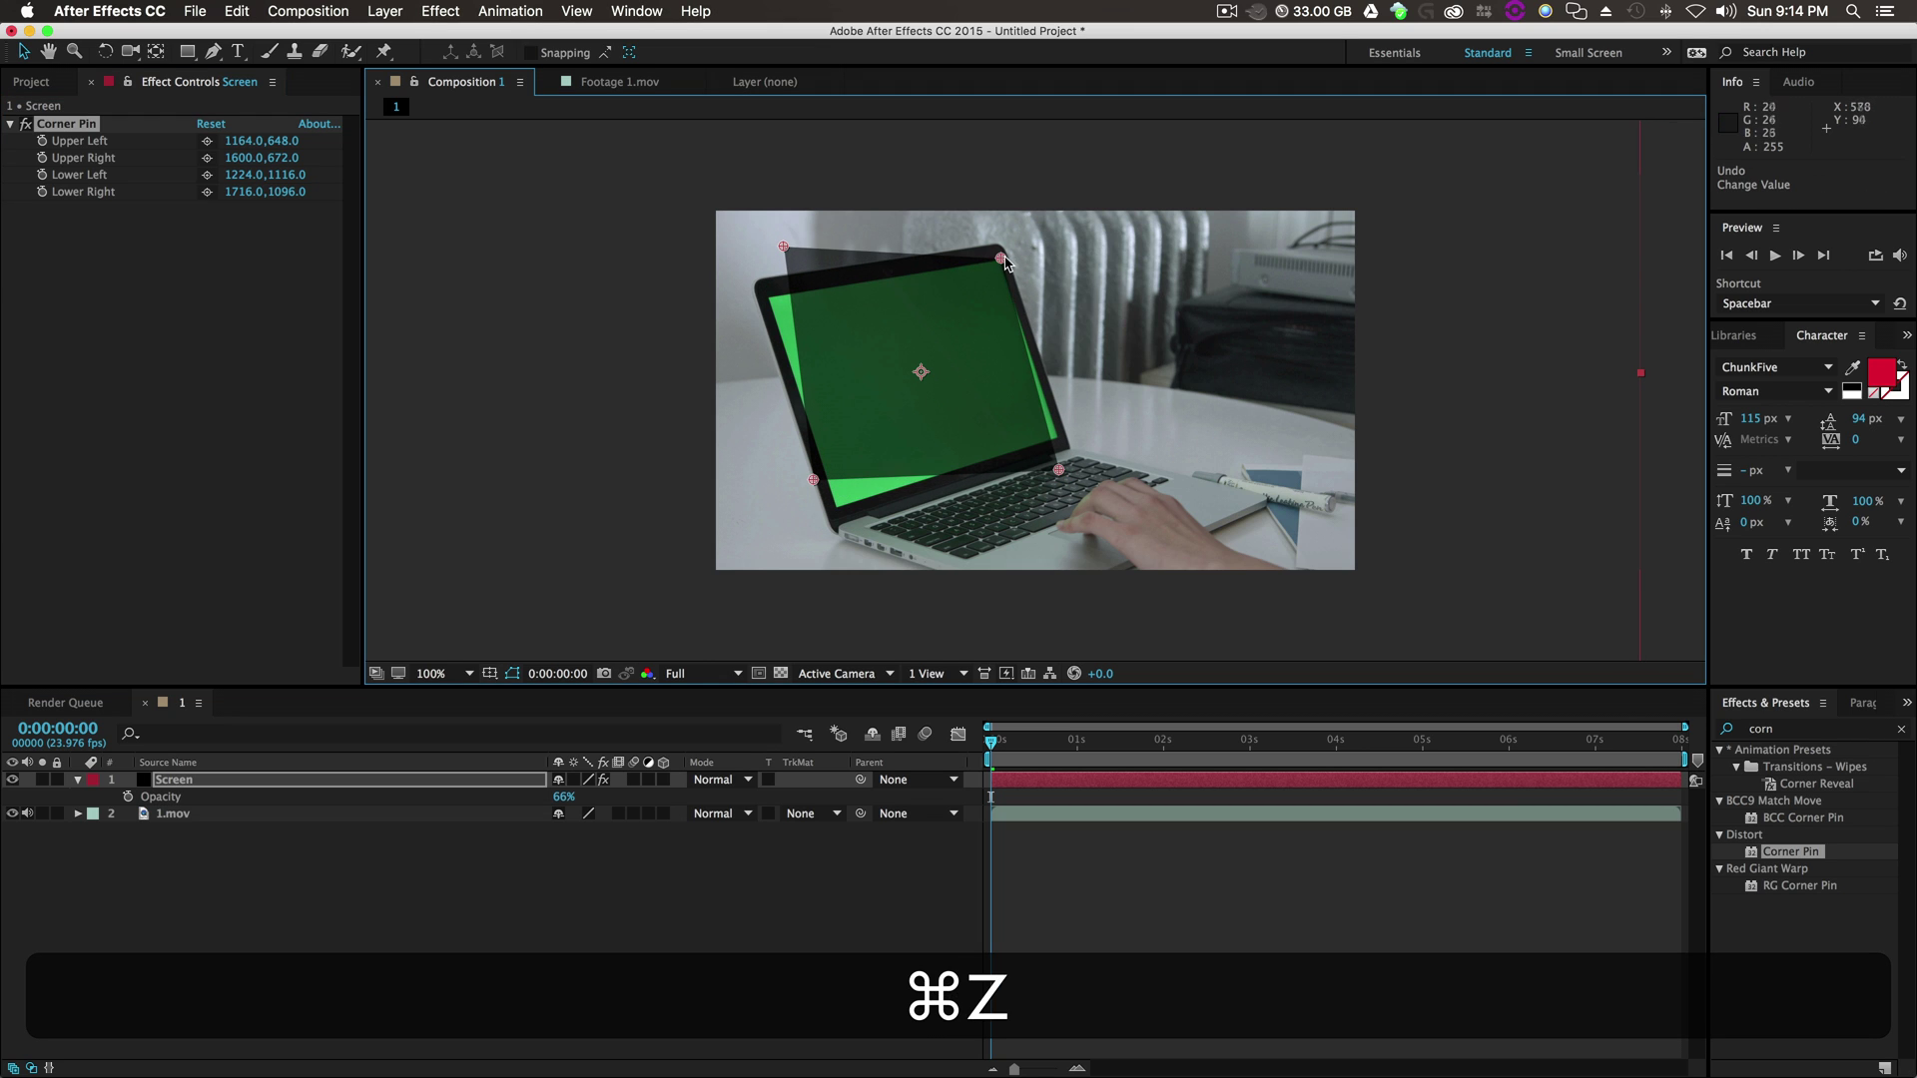
pyautogui.moveTo(782, 246); pyautogui.dragTo(767, 303)
pyautogui.moveTo(815, 482)
pyautogui.mouseDown()
pyautogui.moveTo(851, 503)
pyautogui.moveTo(835, 510)
pyautogui.mouseUp()
pyautogui.moveTo(1058, 469); pyautogui.dragTo(1061, 440)
# Fine-tune all four corners precisely against the laptop screen edges.
pyautogui.scroll(5, 1016, 445)
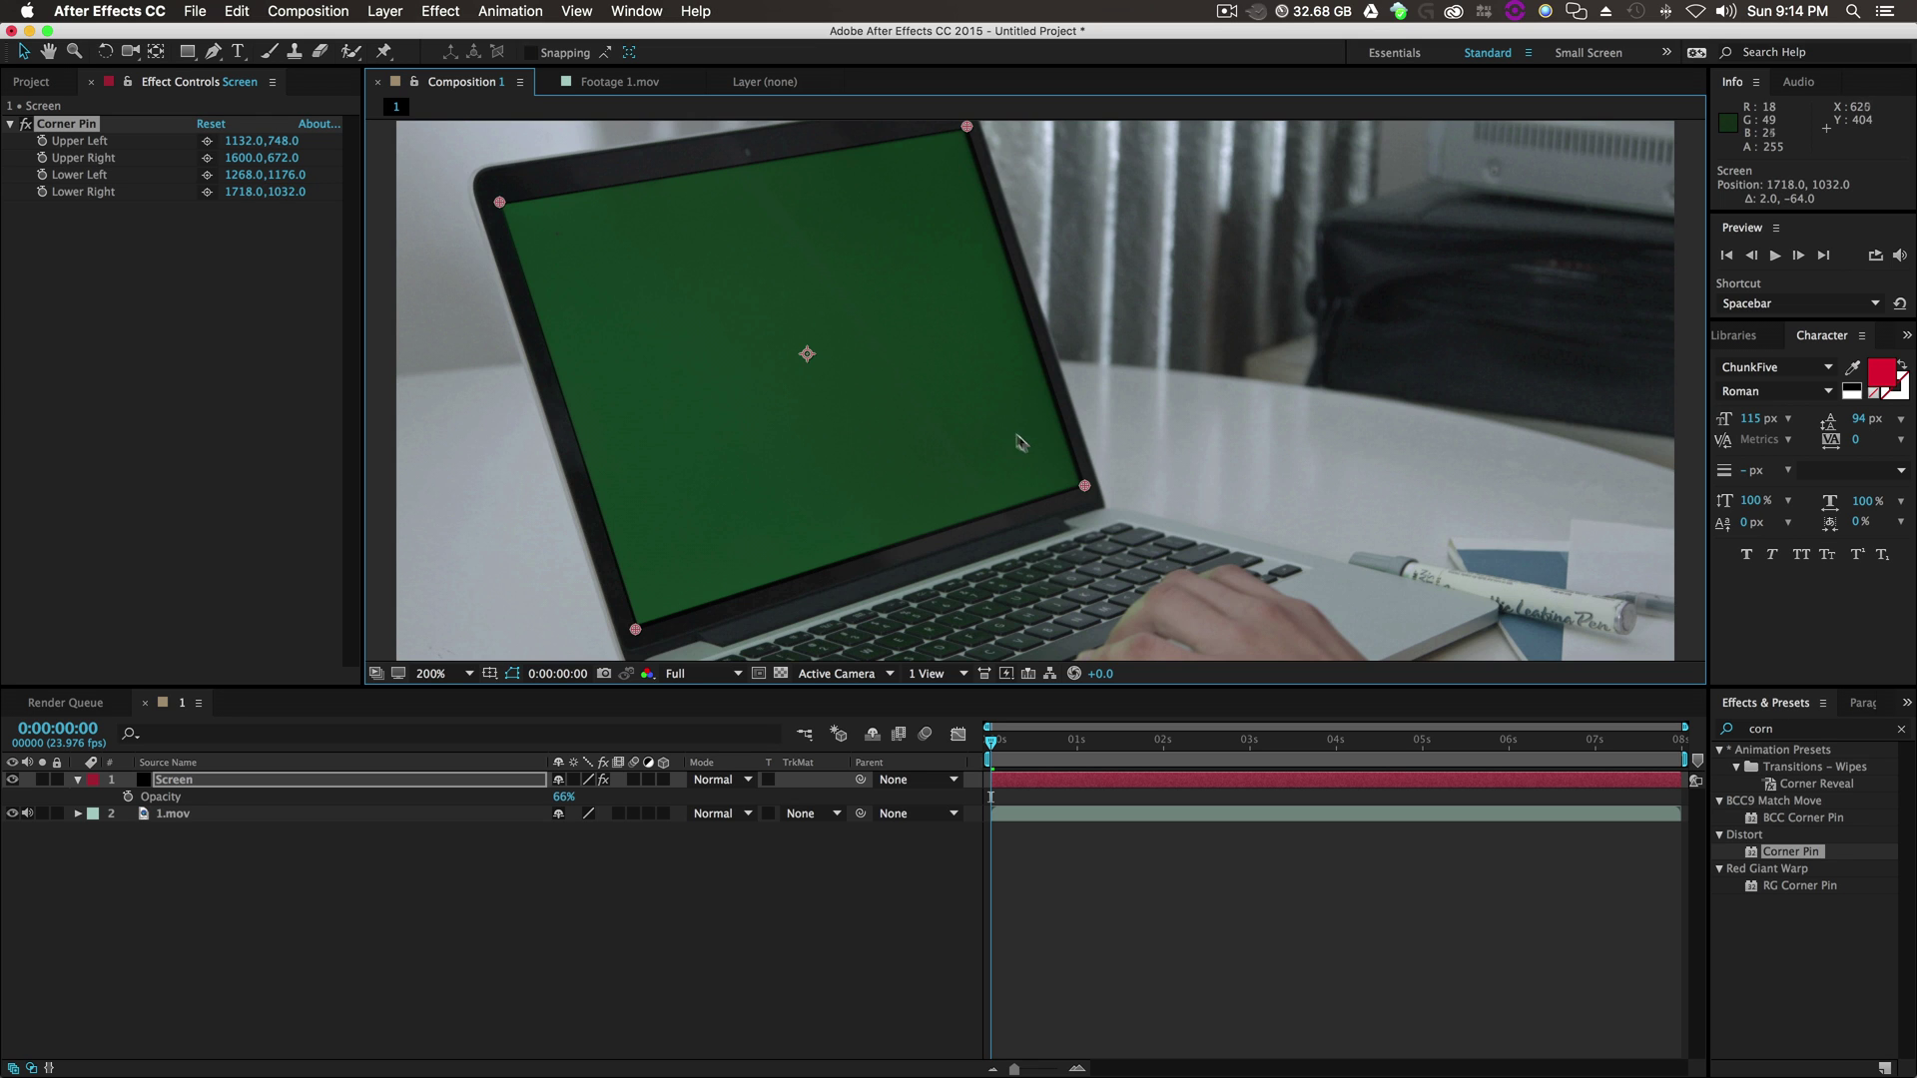
pyautogui.scroll(-1, 1004, 469)
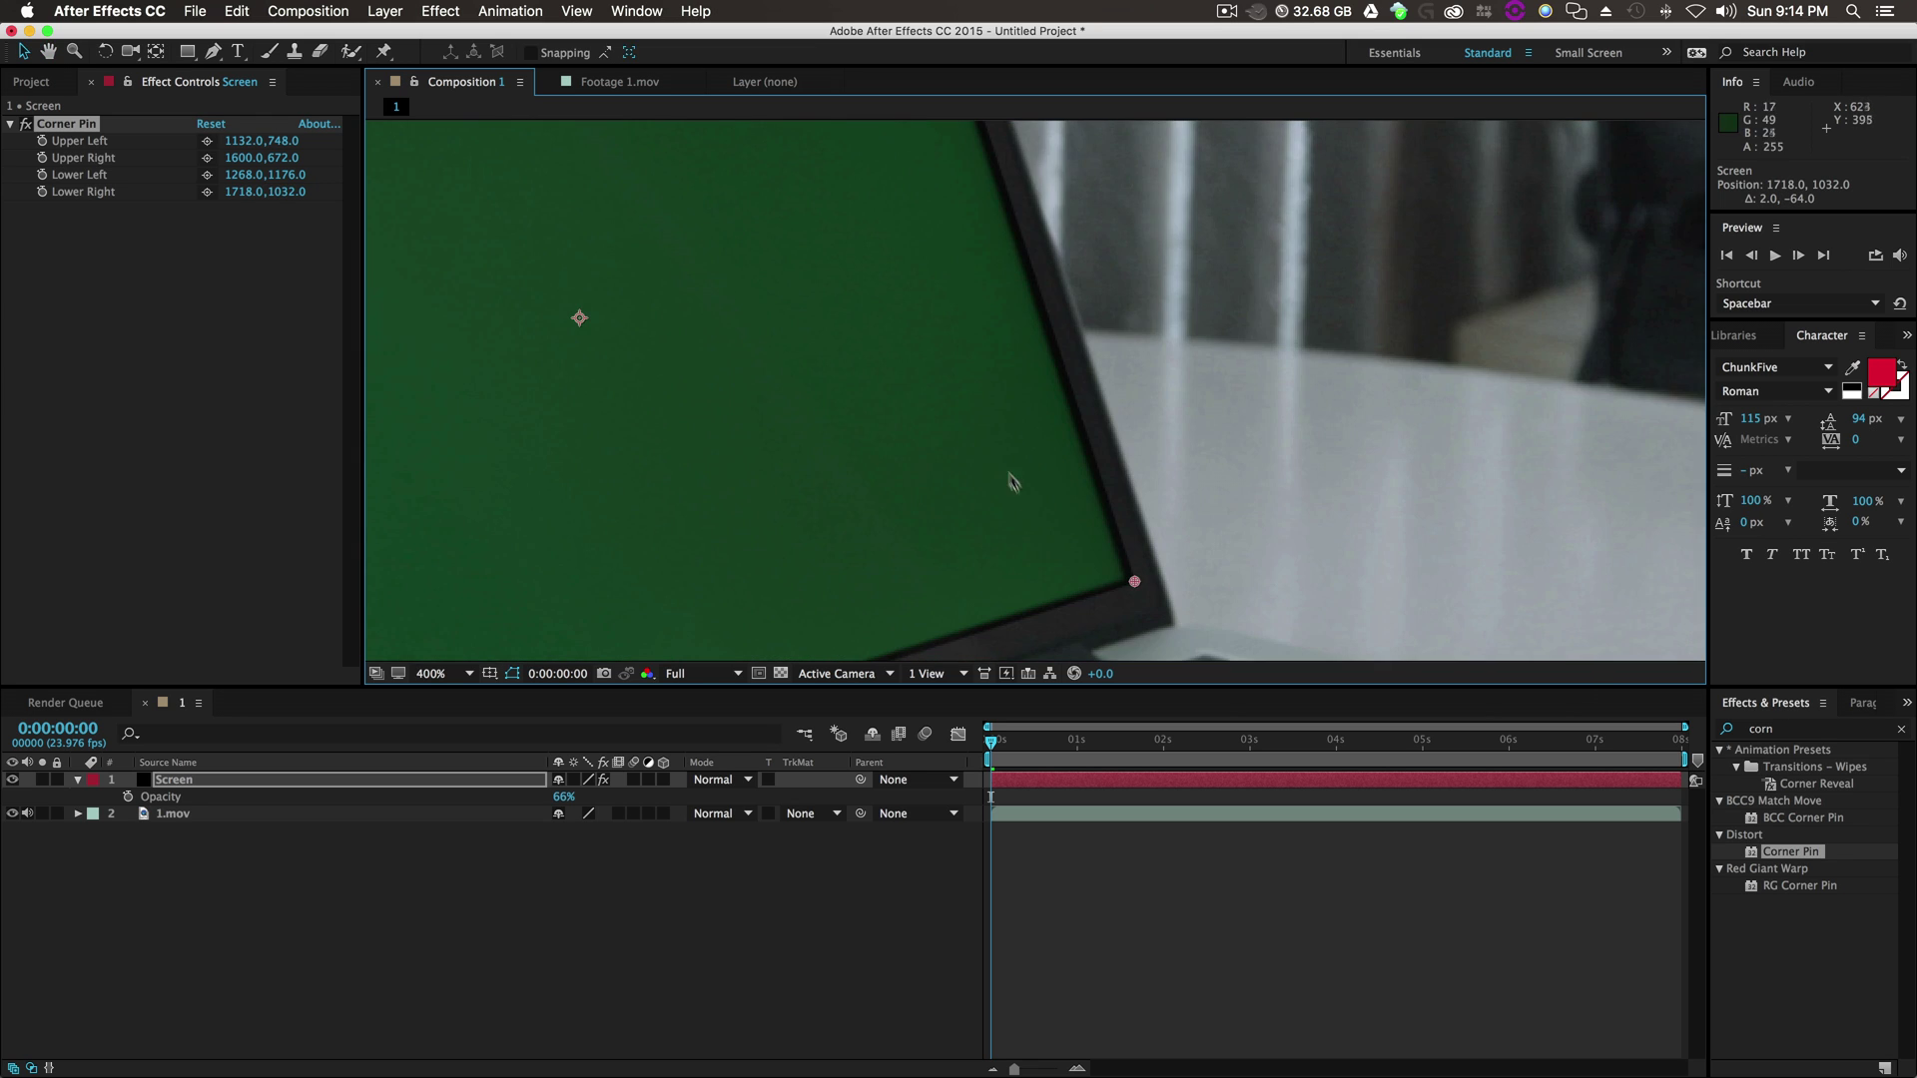
pyautogui.moveTo(1139, 583); pyautogui.dragTo(1130, 579)
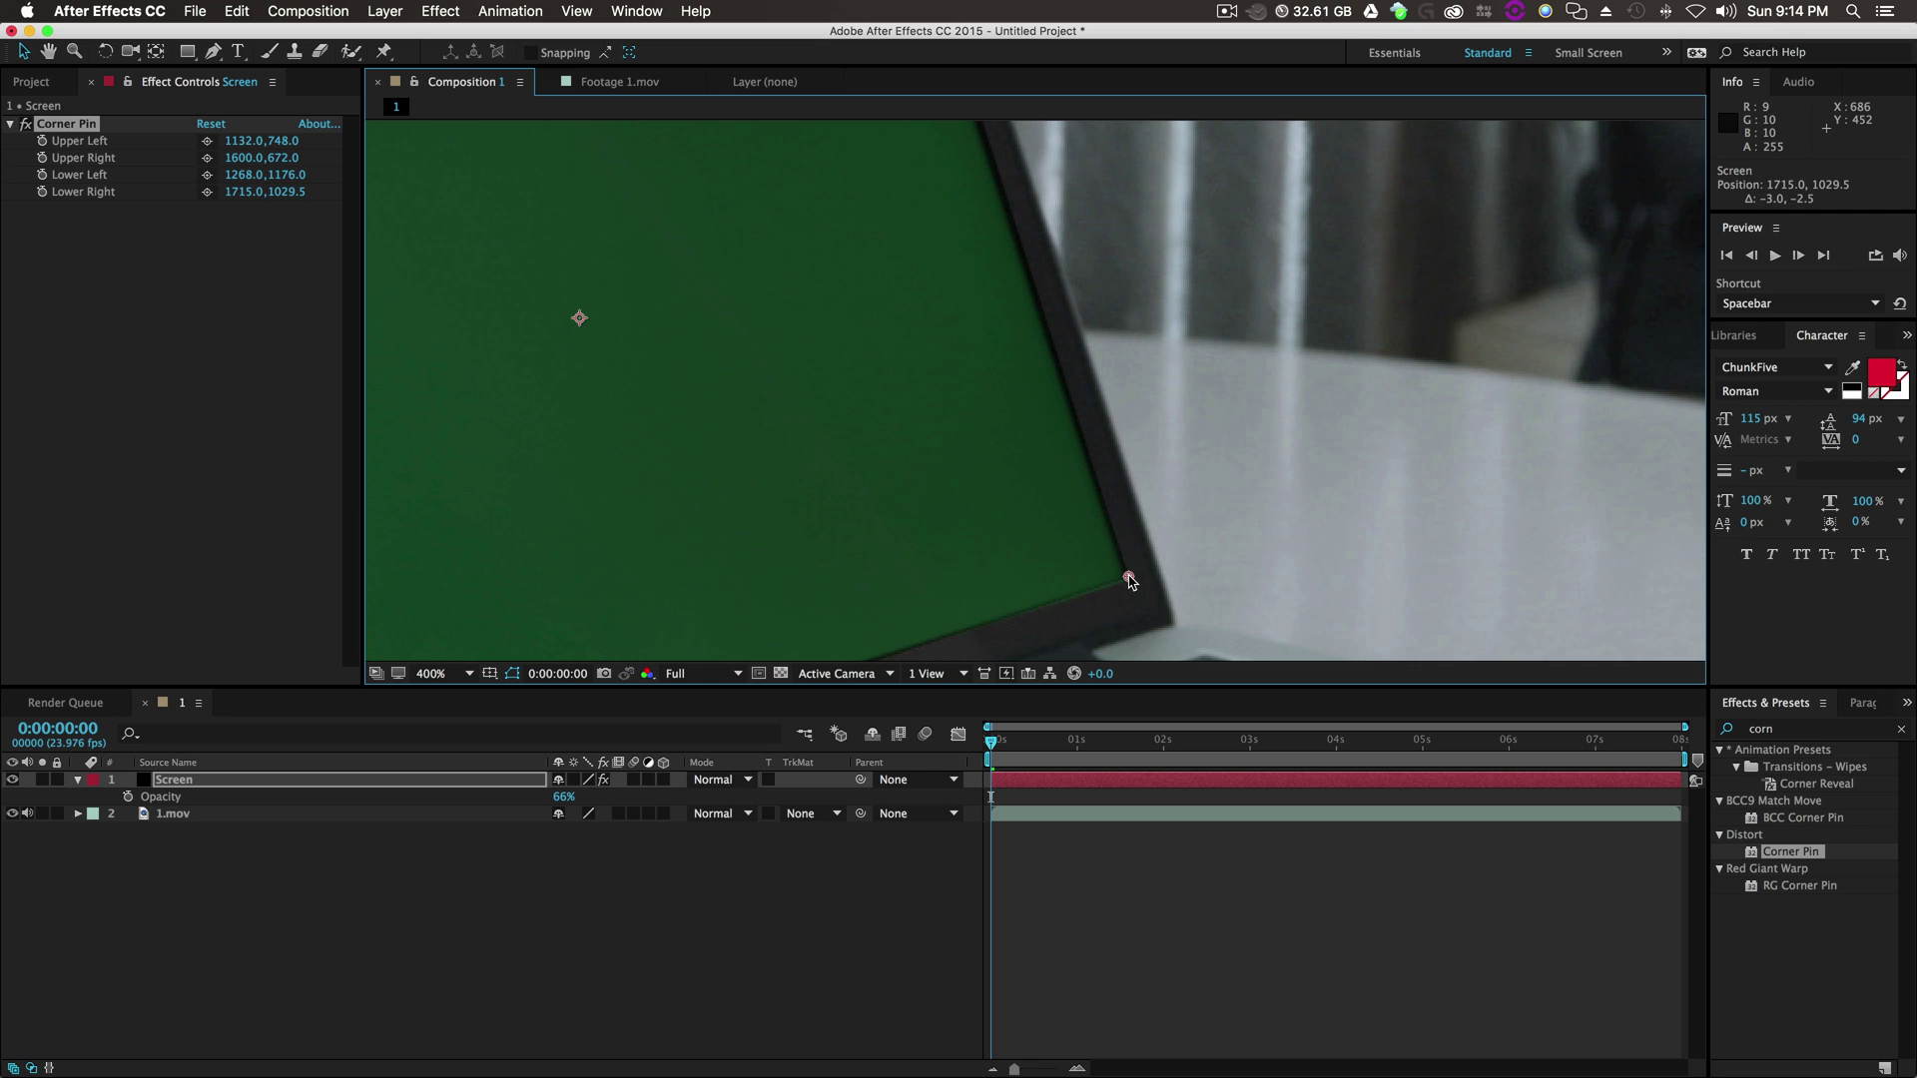
pyautogui.scroll(-1, 1128, 581)
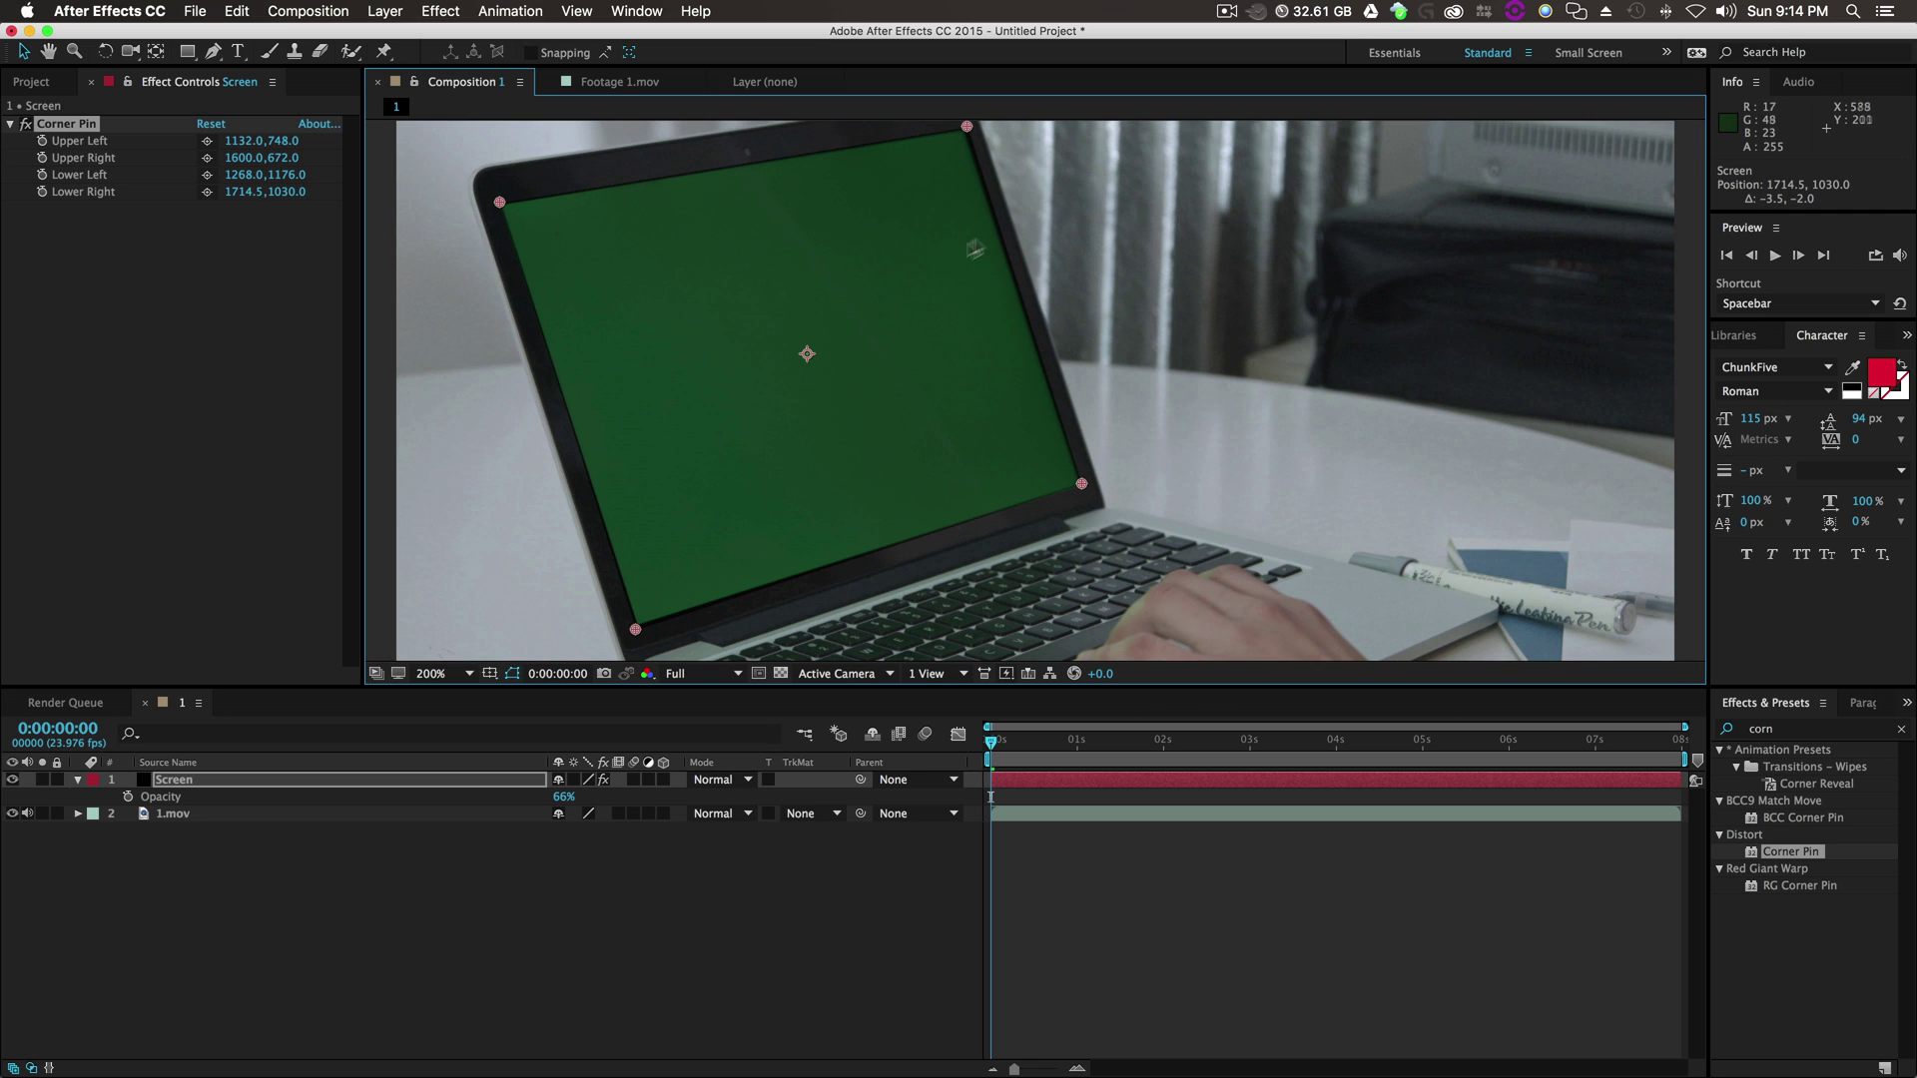
pyautogui.moveTo(969, 127); pyautogui.dragTo(966, 134)
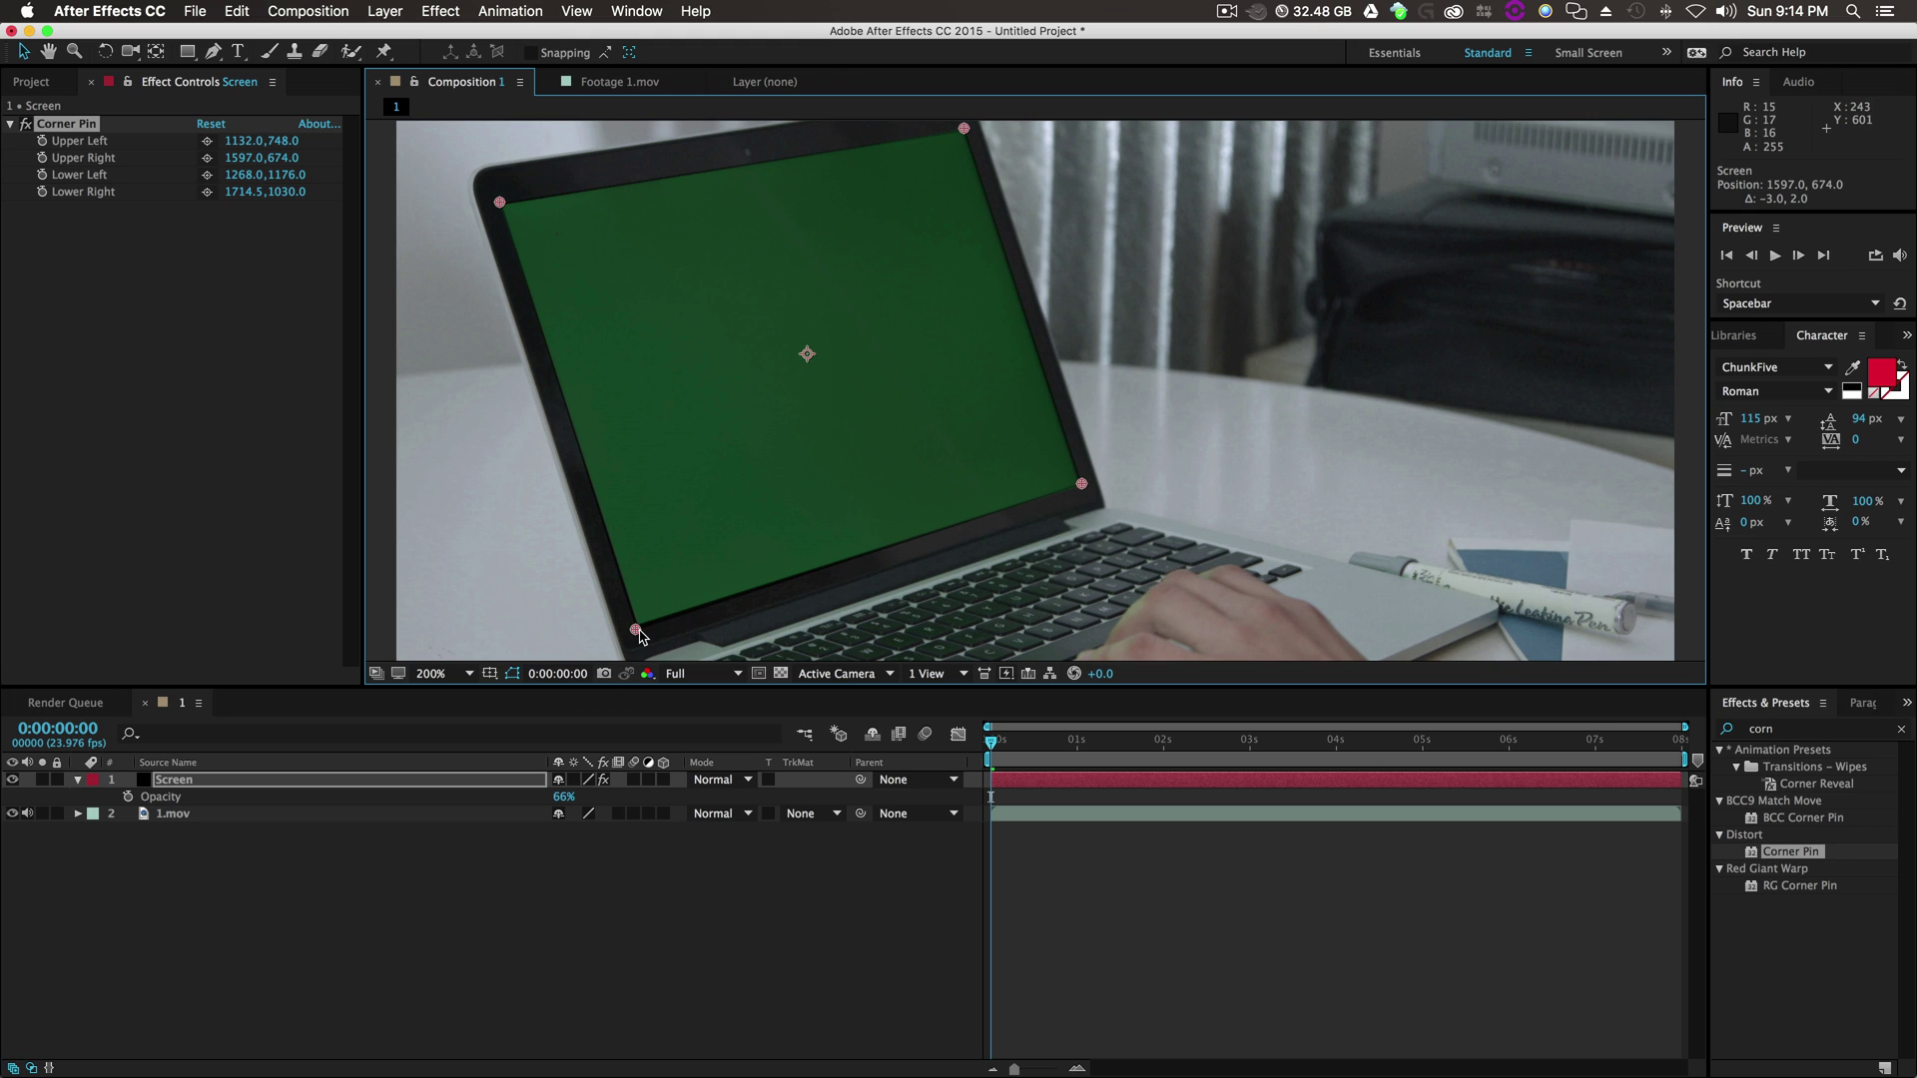
pyautogui.moveTo(639, 633); pyautogui.dragTo(637, 627)
pyautogui.moveTo(500, 203); pyautogui.dragTo(503, 206)
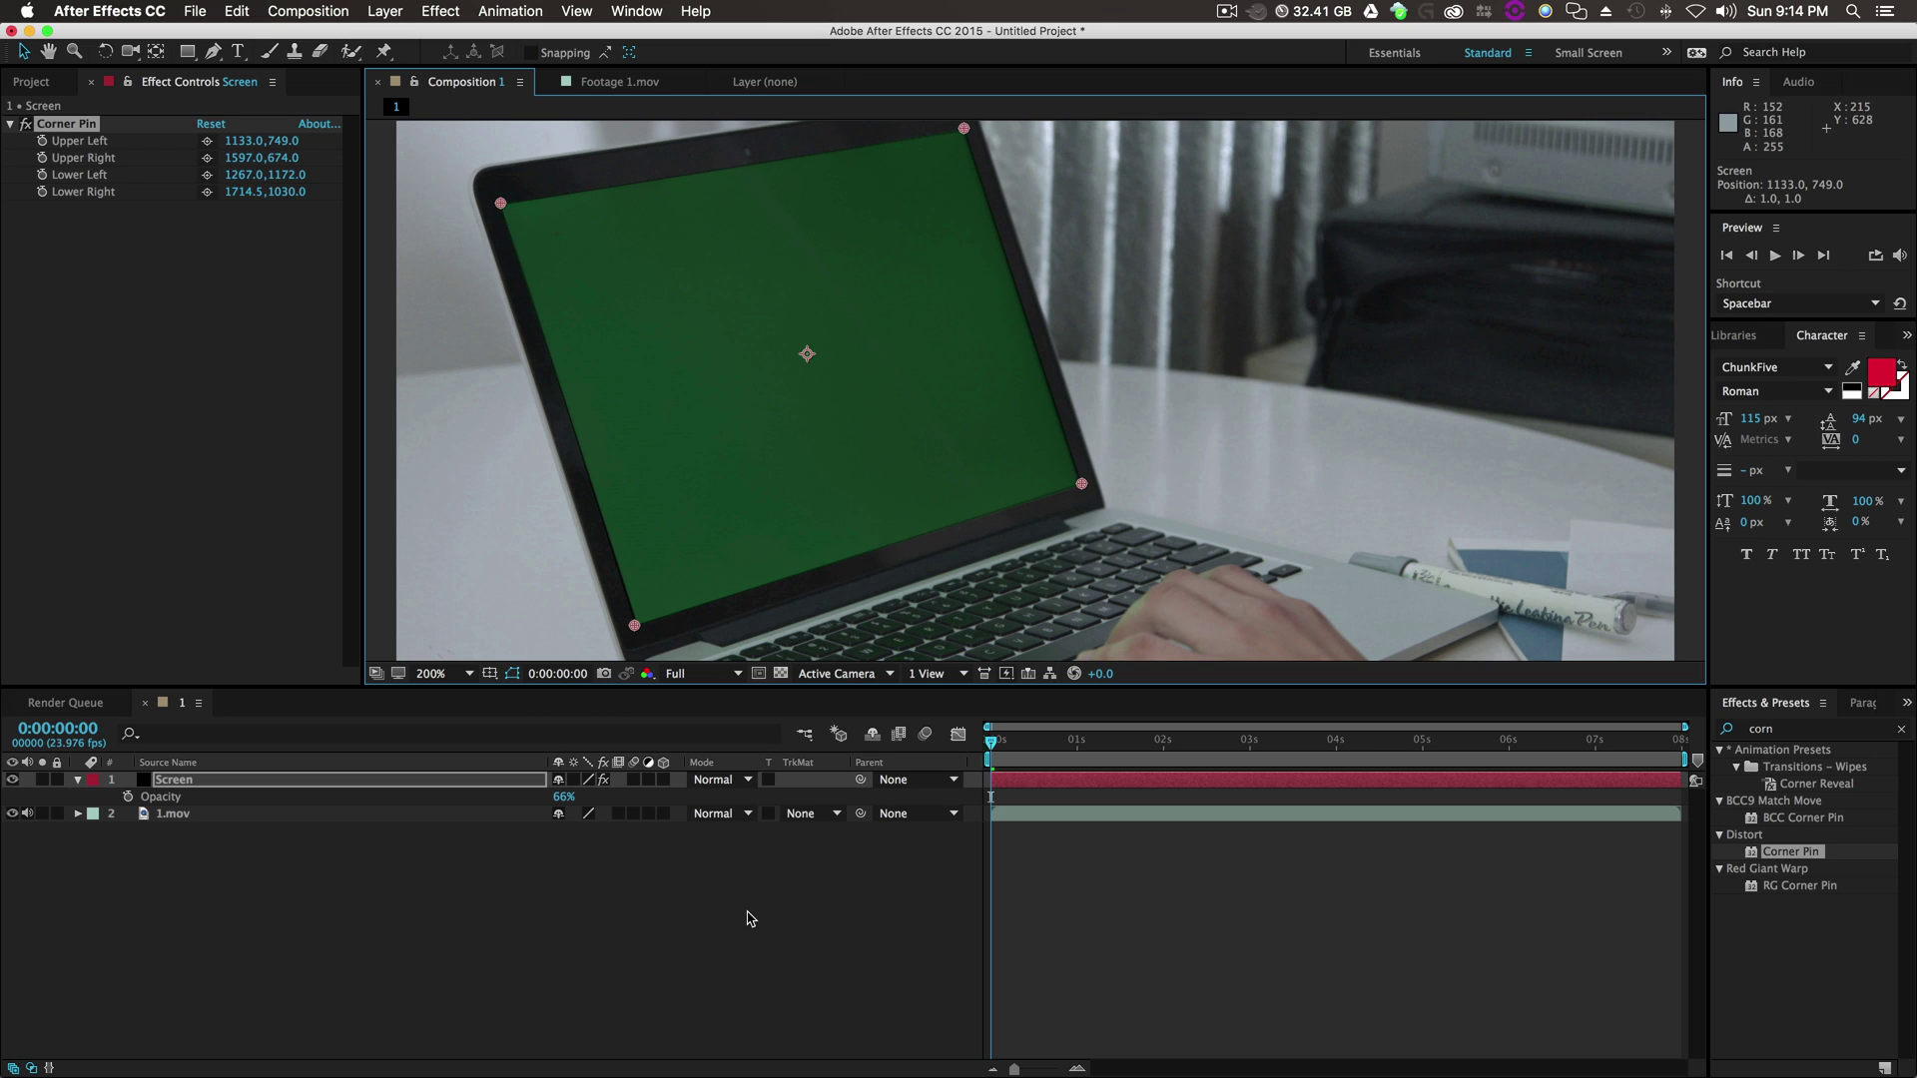
# Restore the Screen layer's Opacity to 100% and check the fit.
pyautogui.click(629, 949)
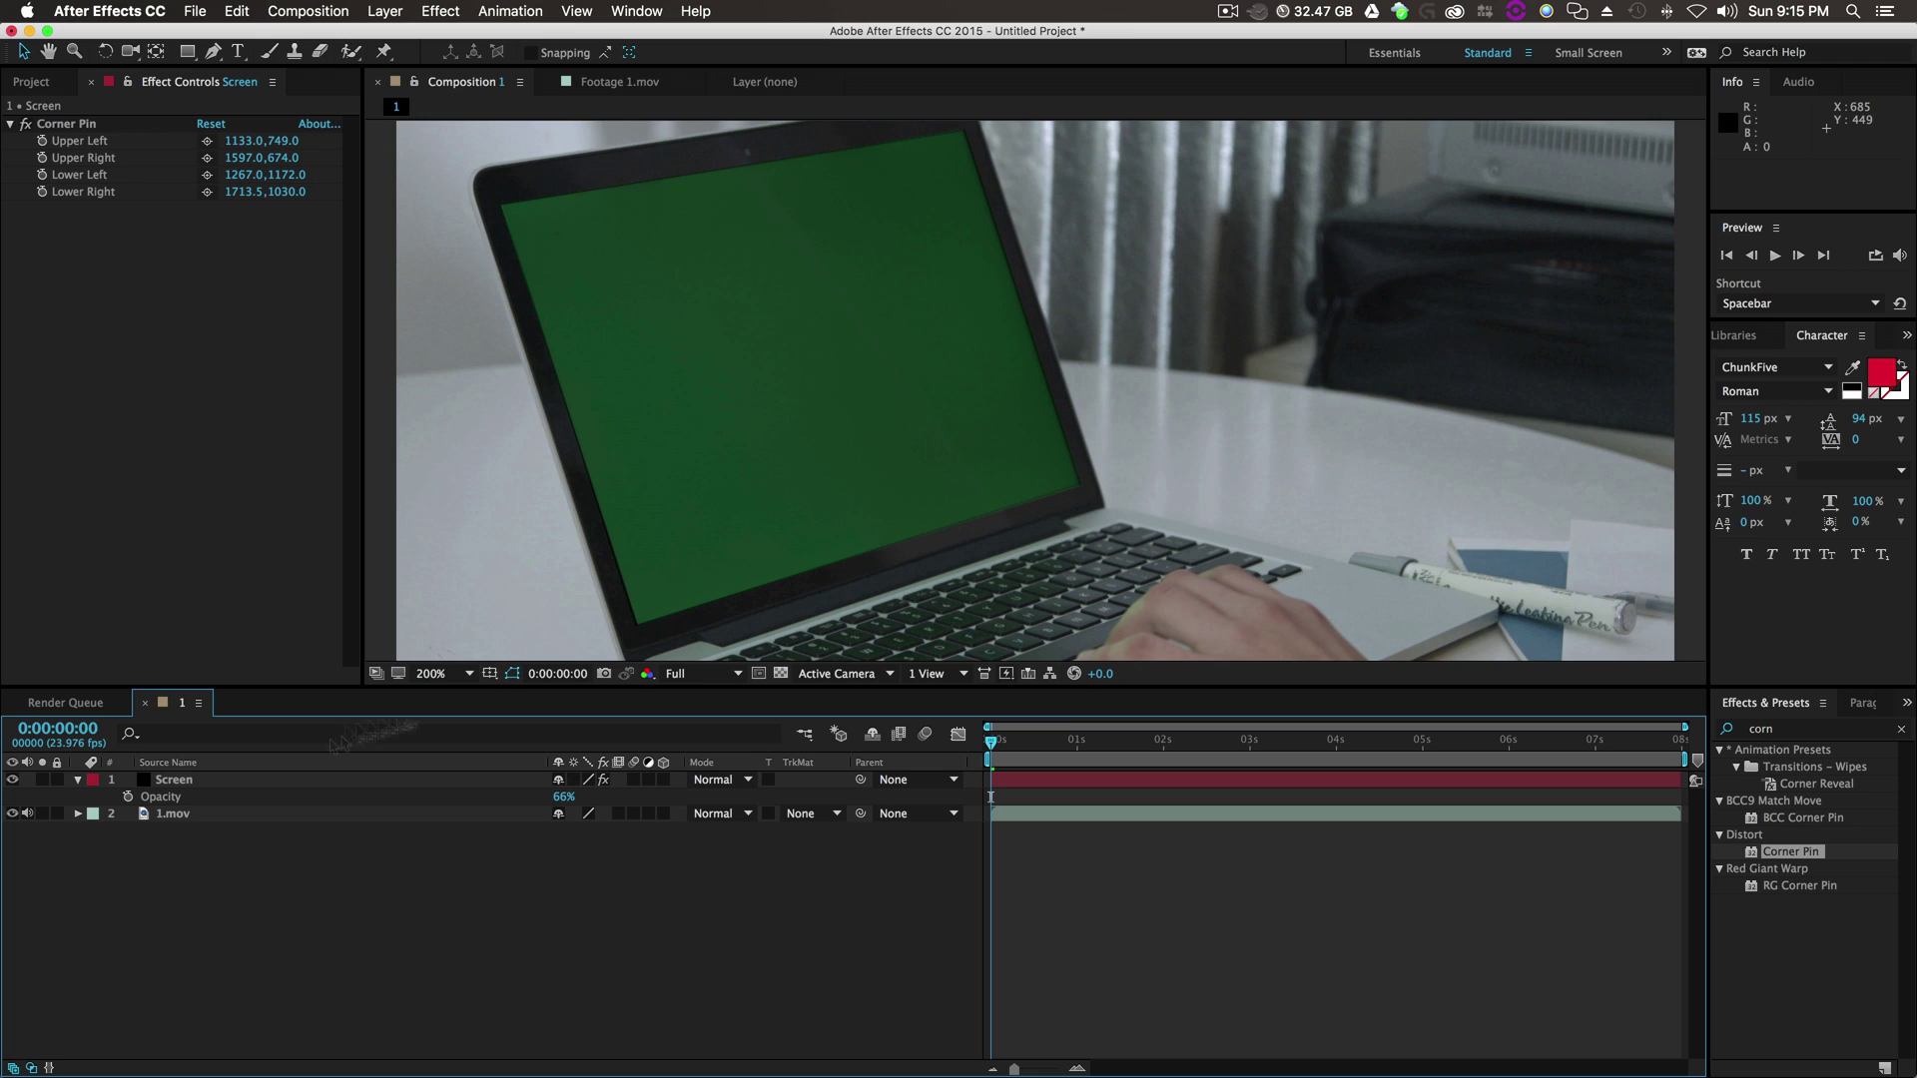
pyautogui.click(195, 781)
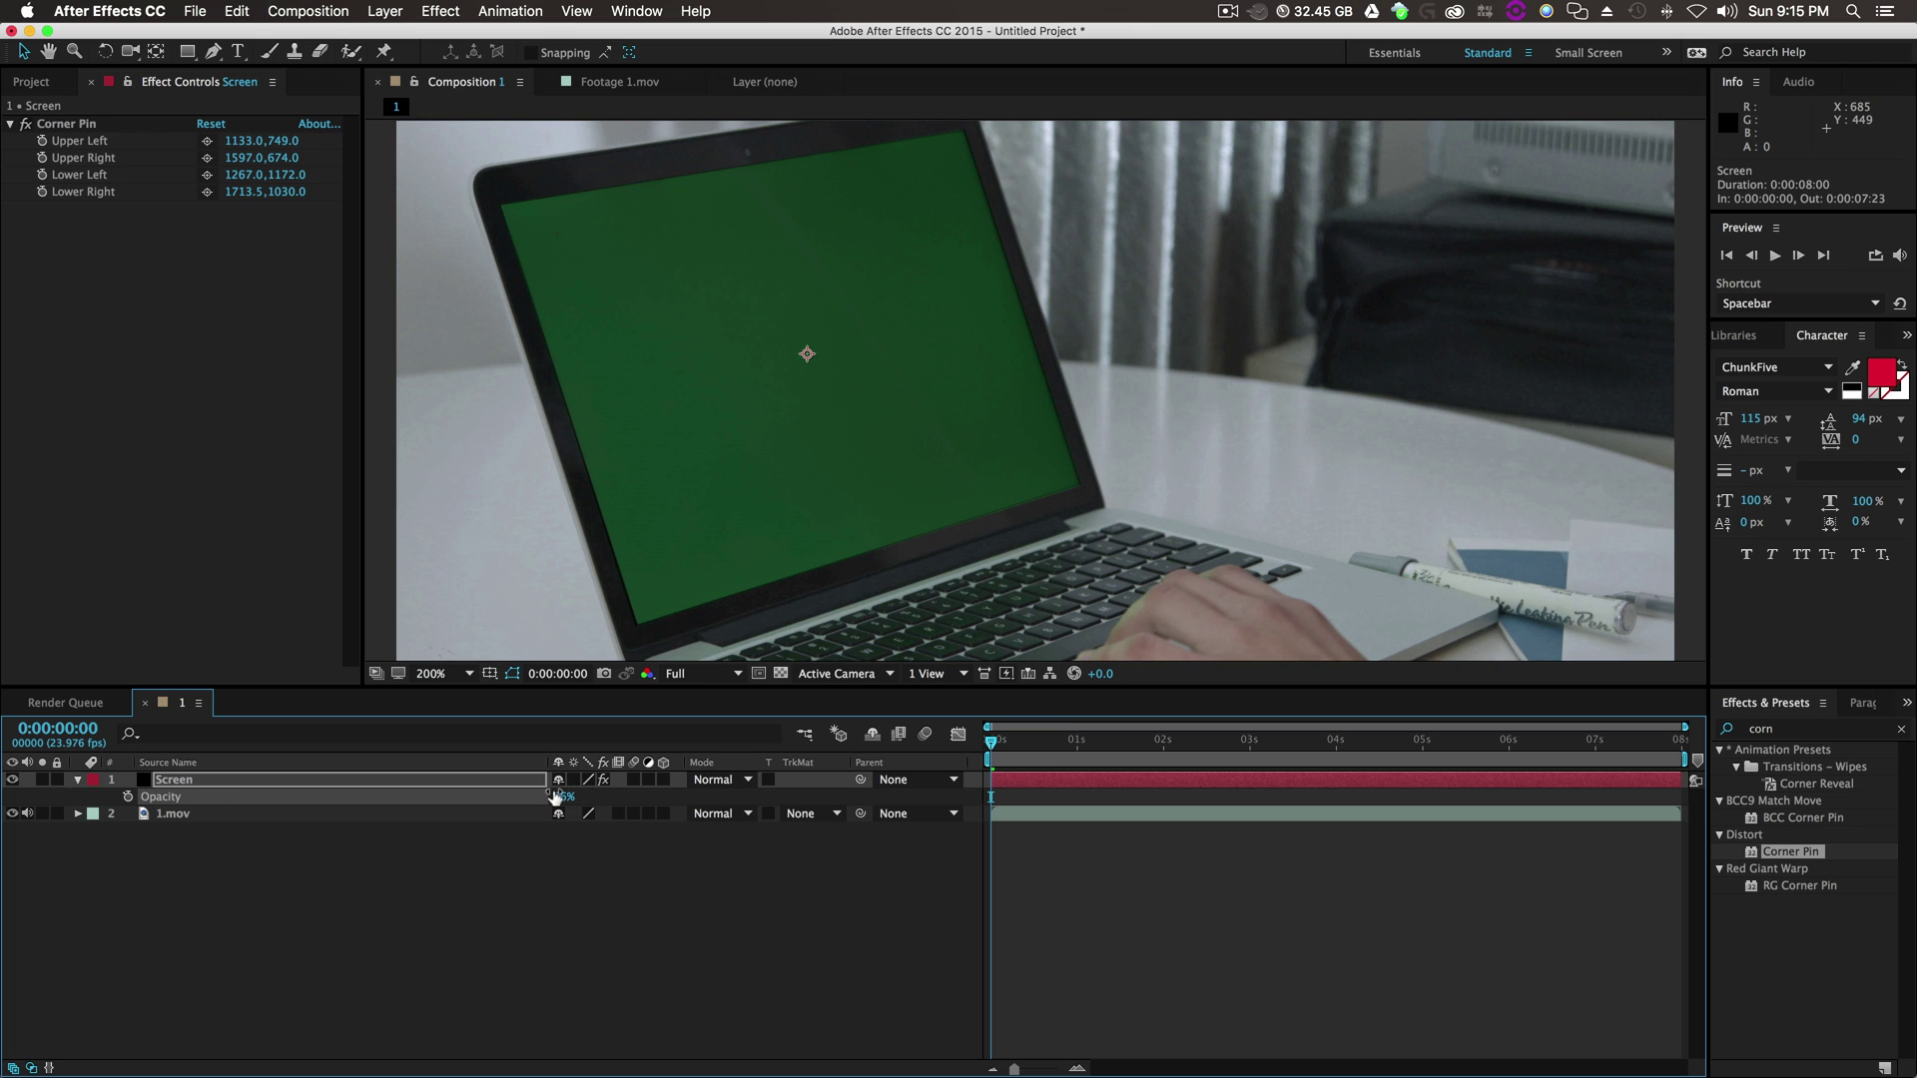
pyautogui.moveTo(555, 797); pyautogui.dragTo(589, 796)
pyautogui.press(',')
pyautogui.click(739, 858)
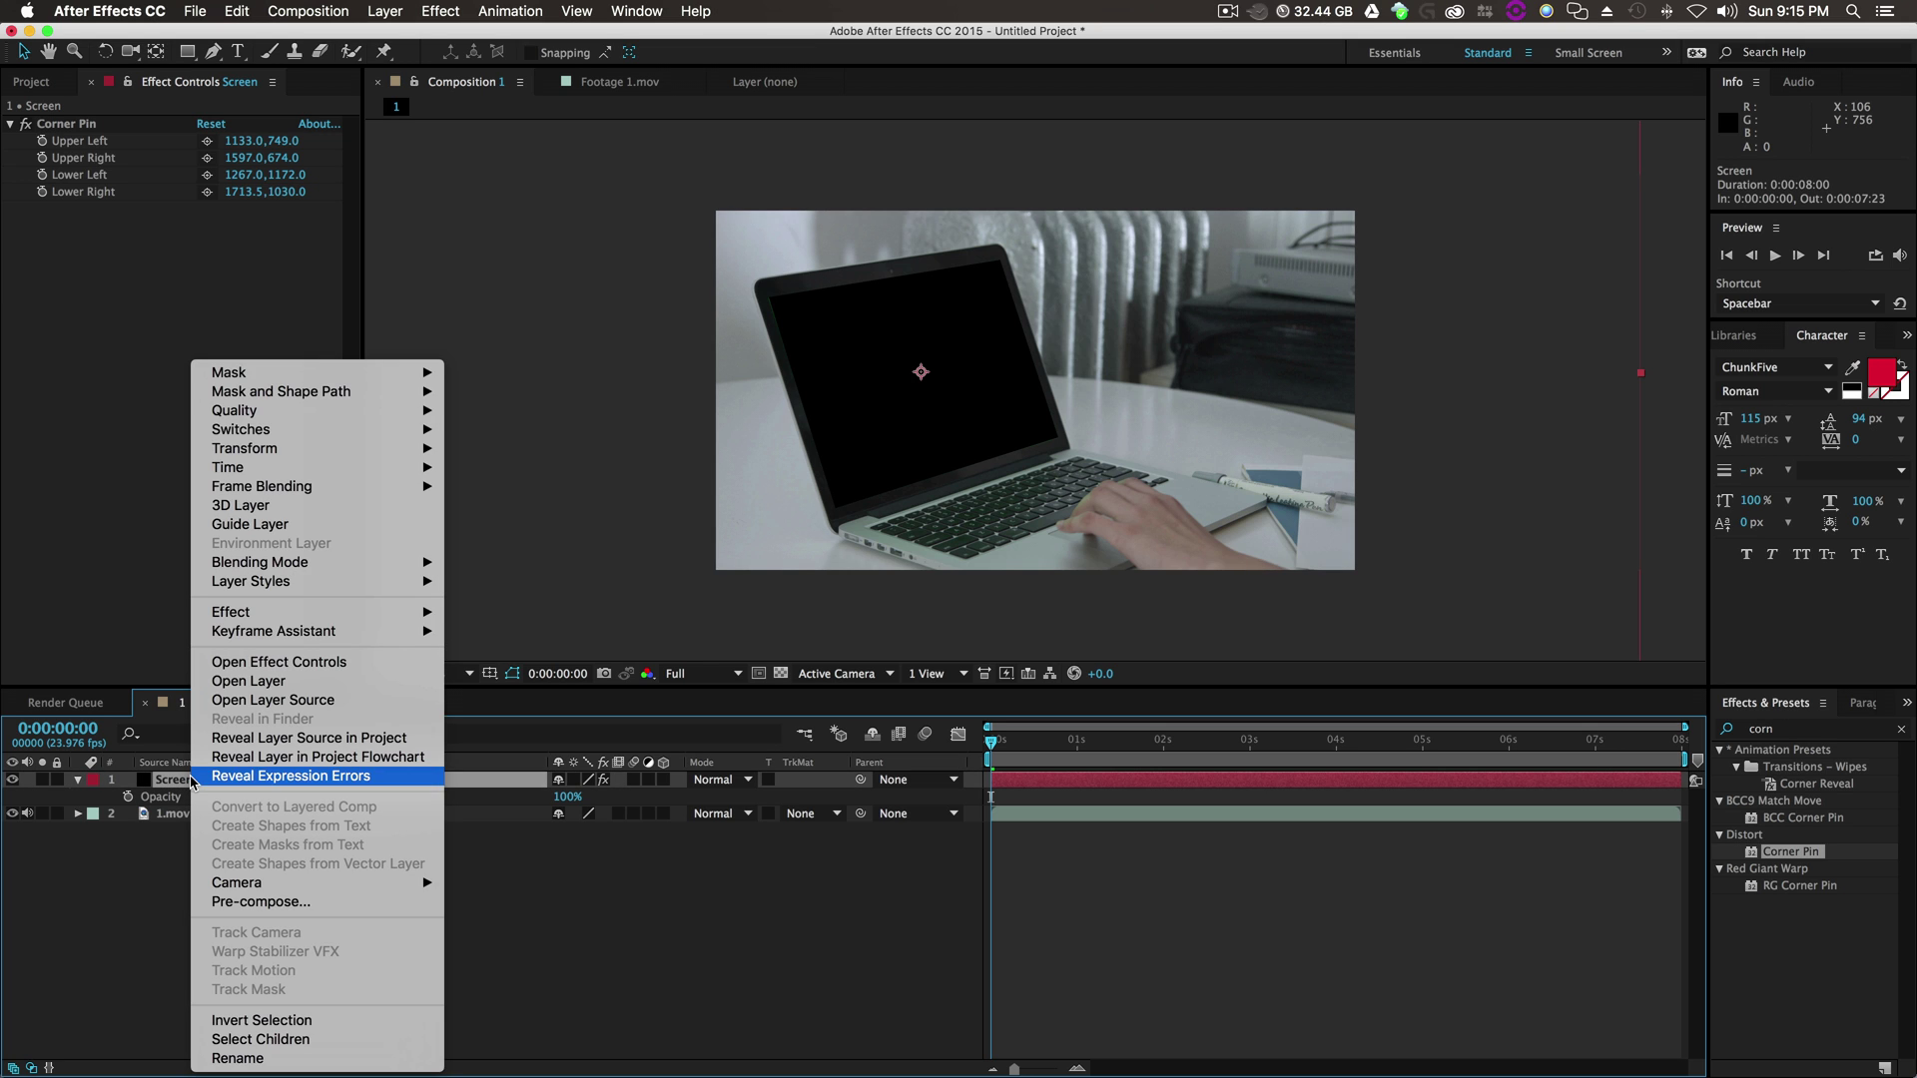
# Pre-compose the Screen layer as Screen_Flat, leaving all attributes in composition 1.
pyautogui.click(318, 903)
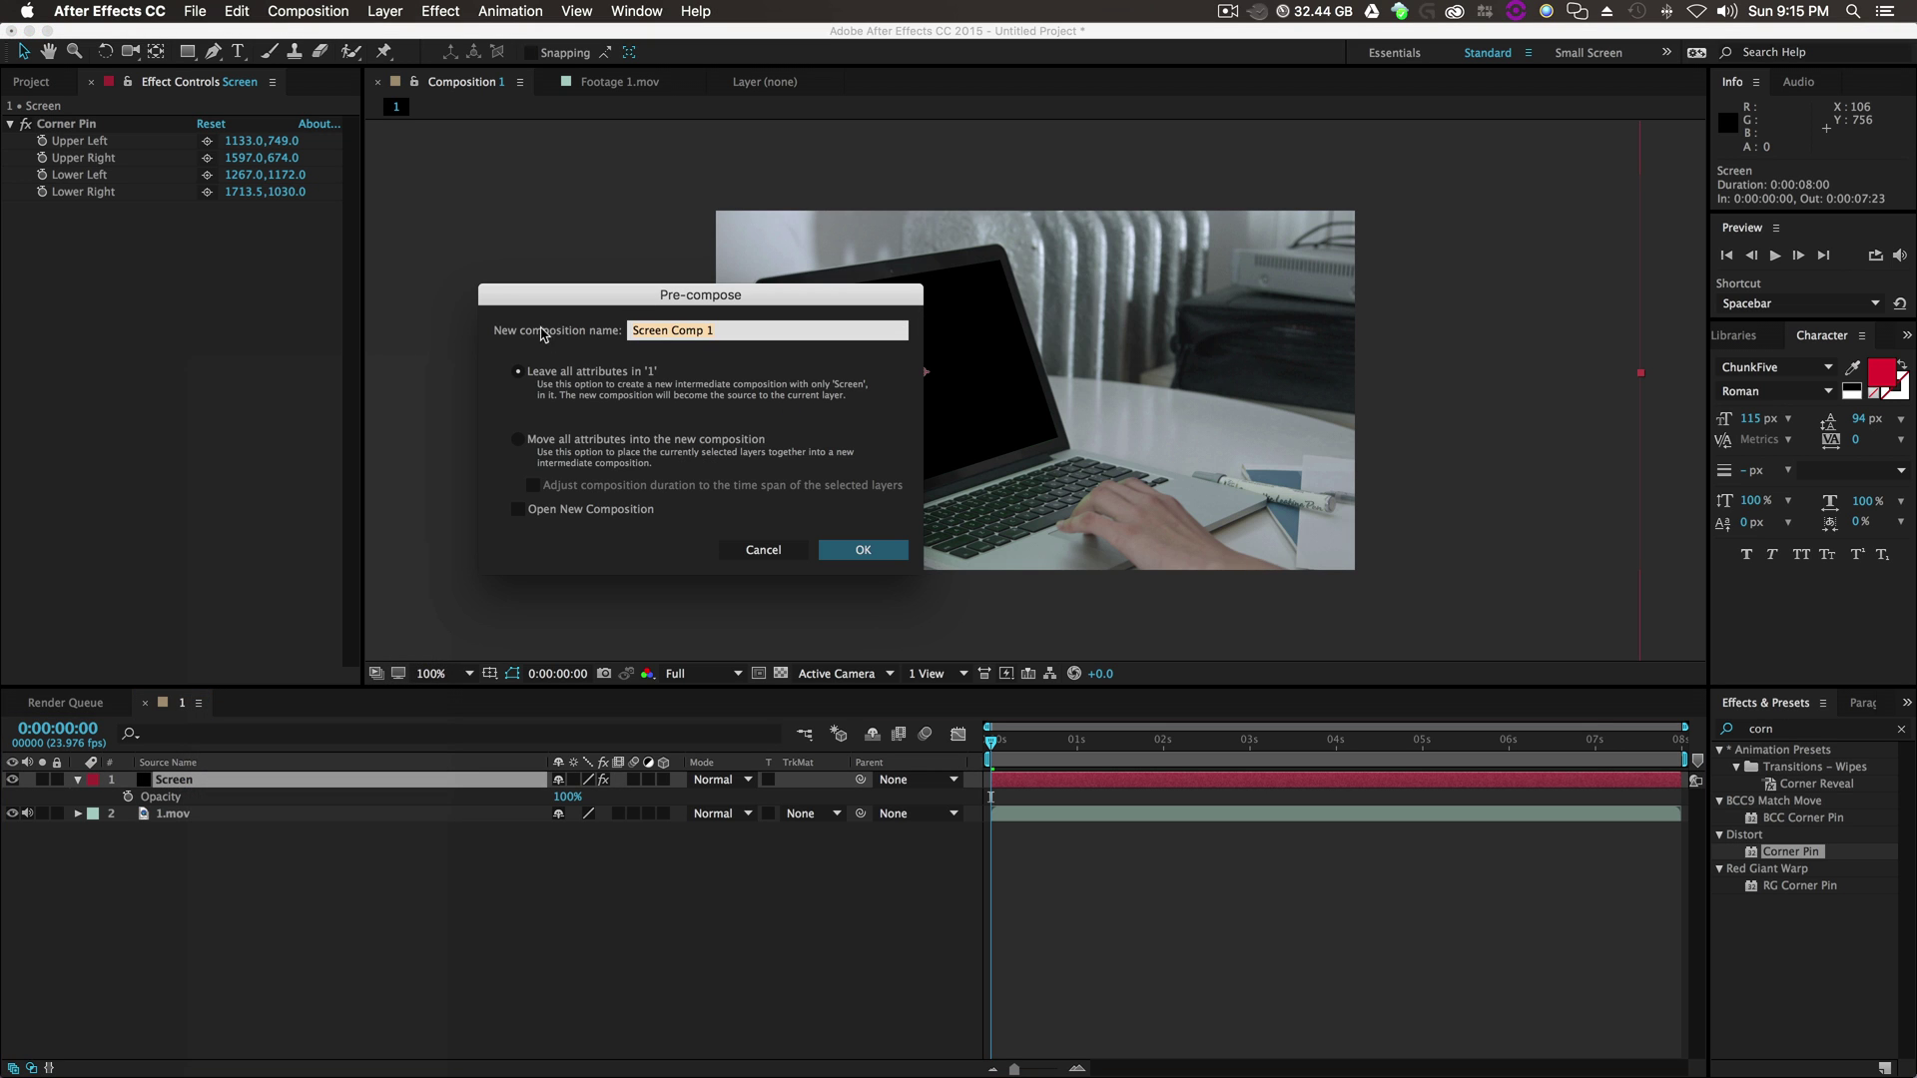
pyautogui.moveTo(594, 296); pyautogui.dragTo(651, 298)
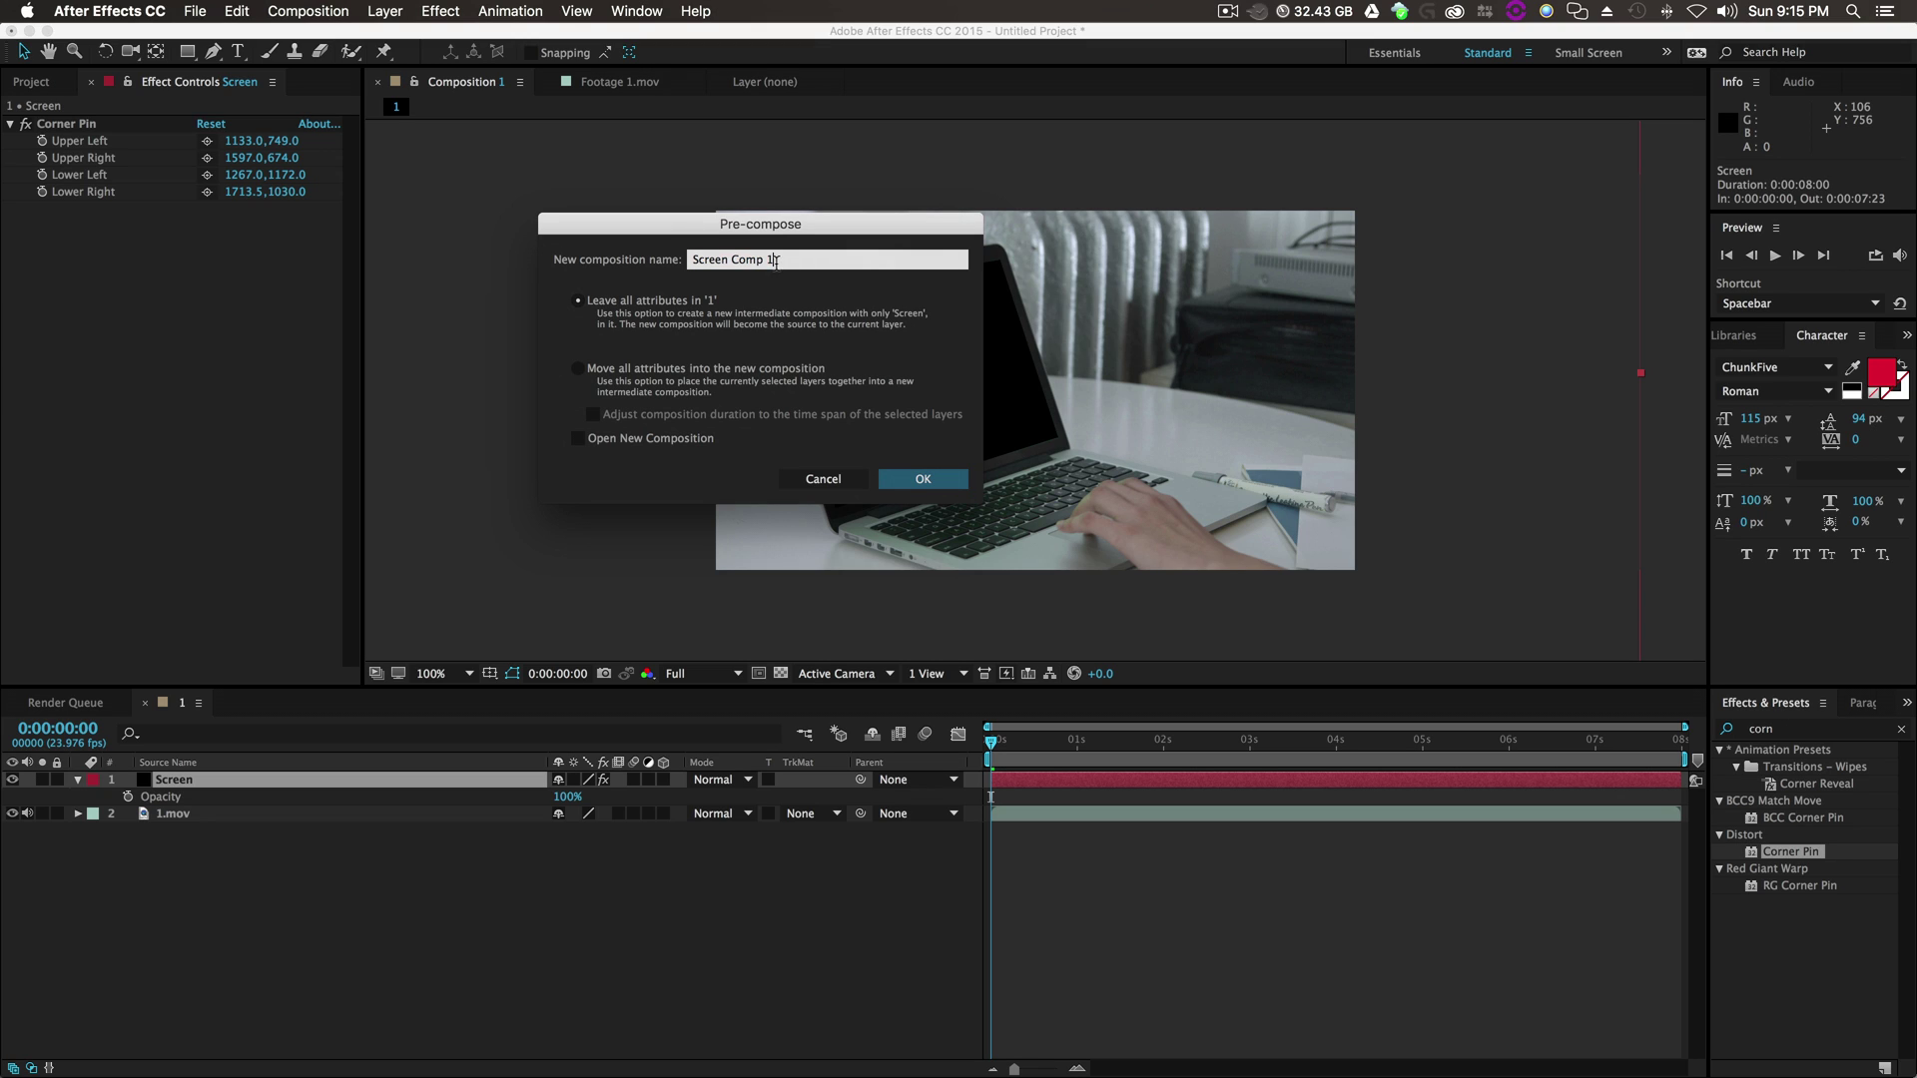
pyautogui.write('_')
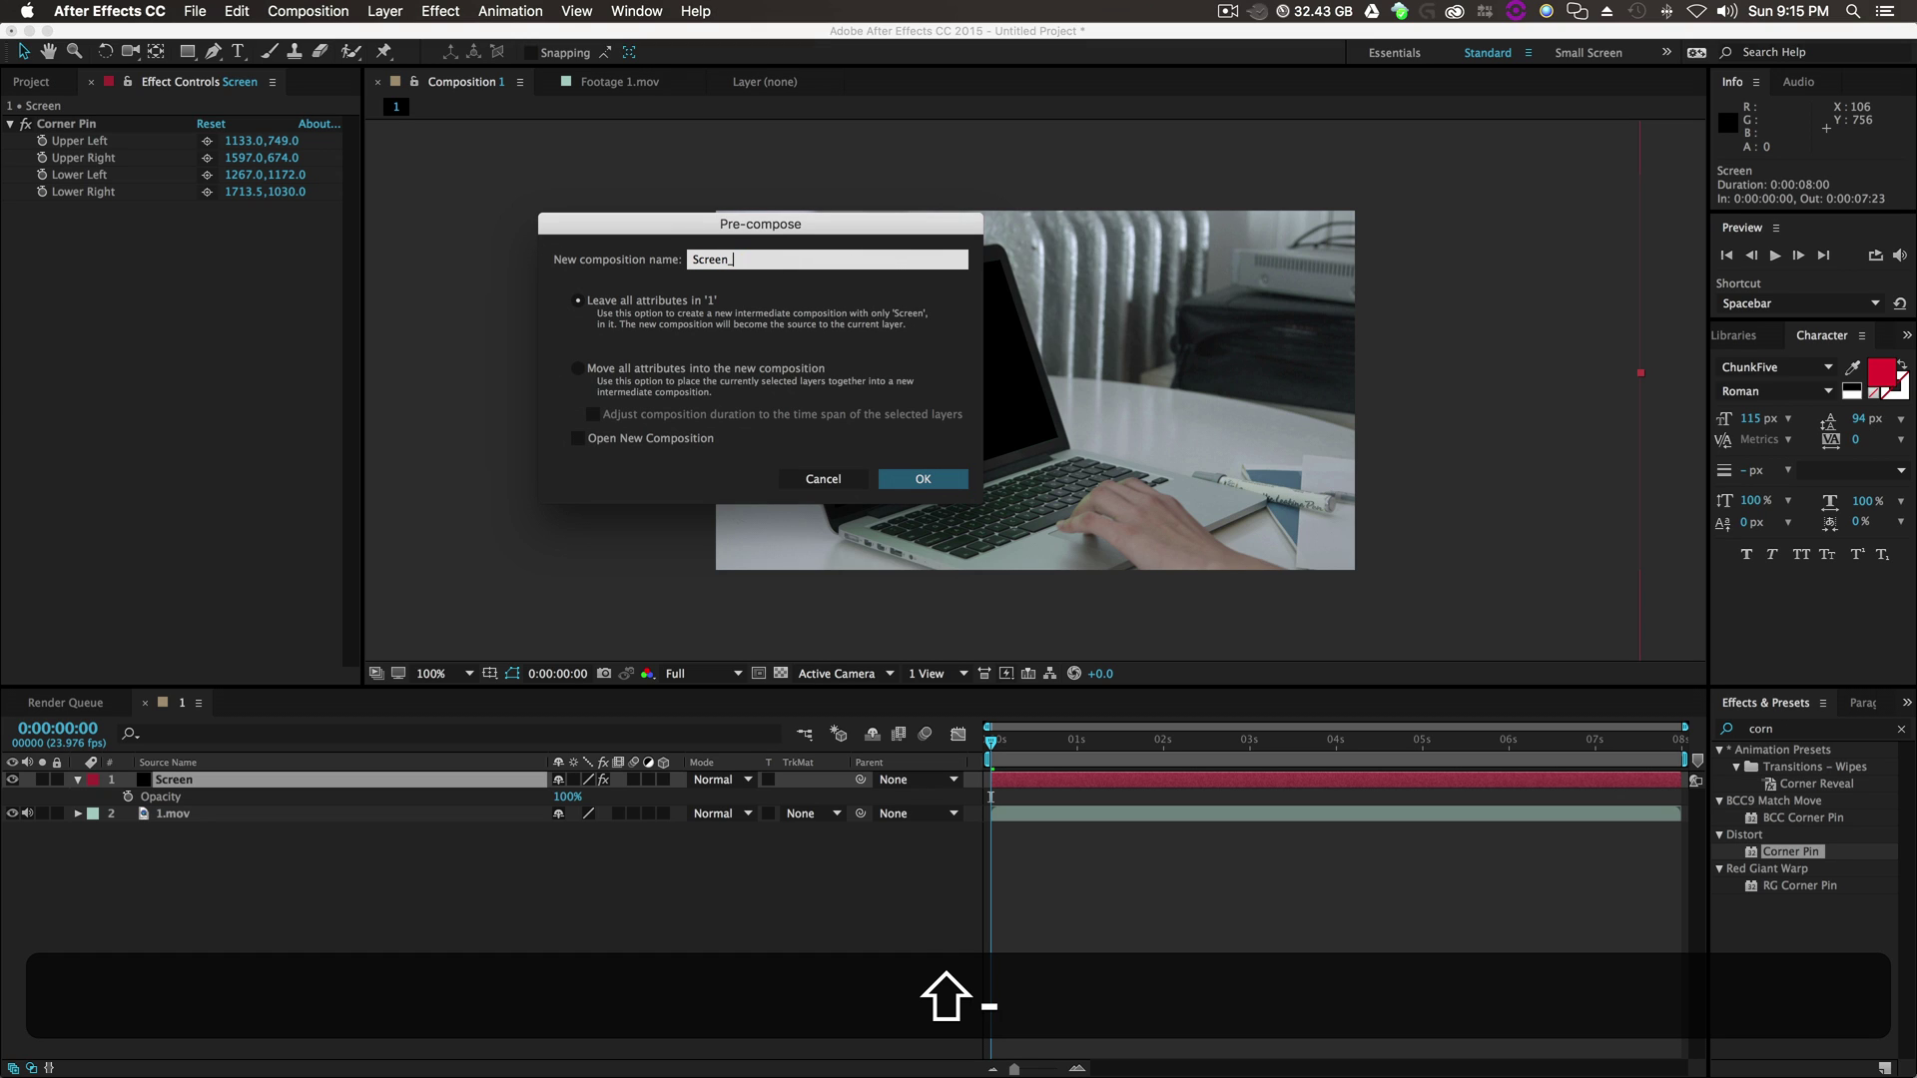
pyautogui.write('Flat')
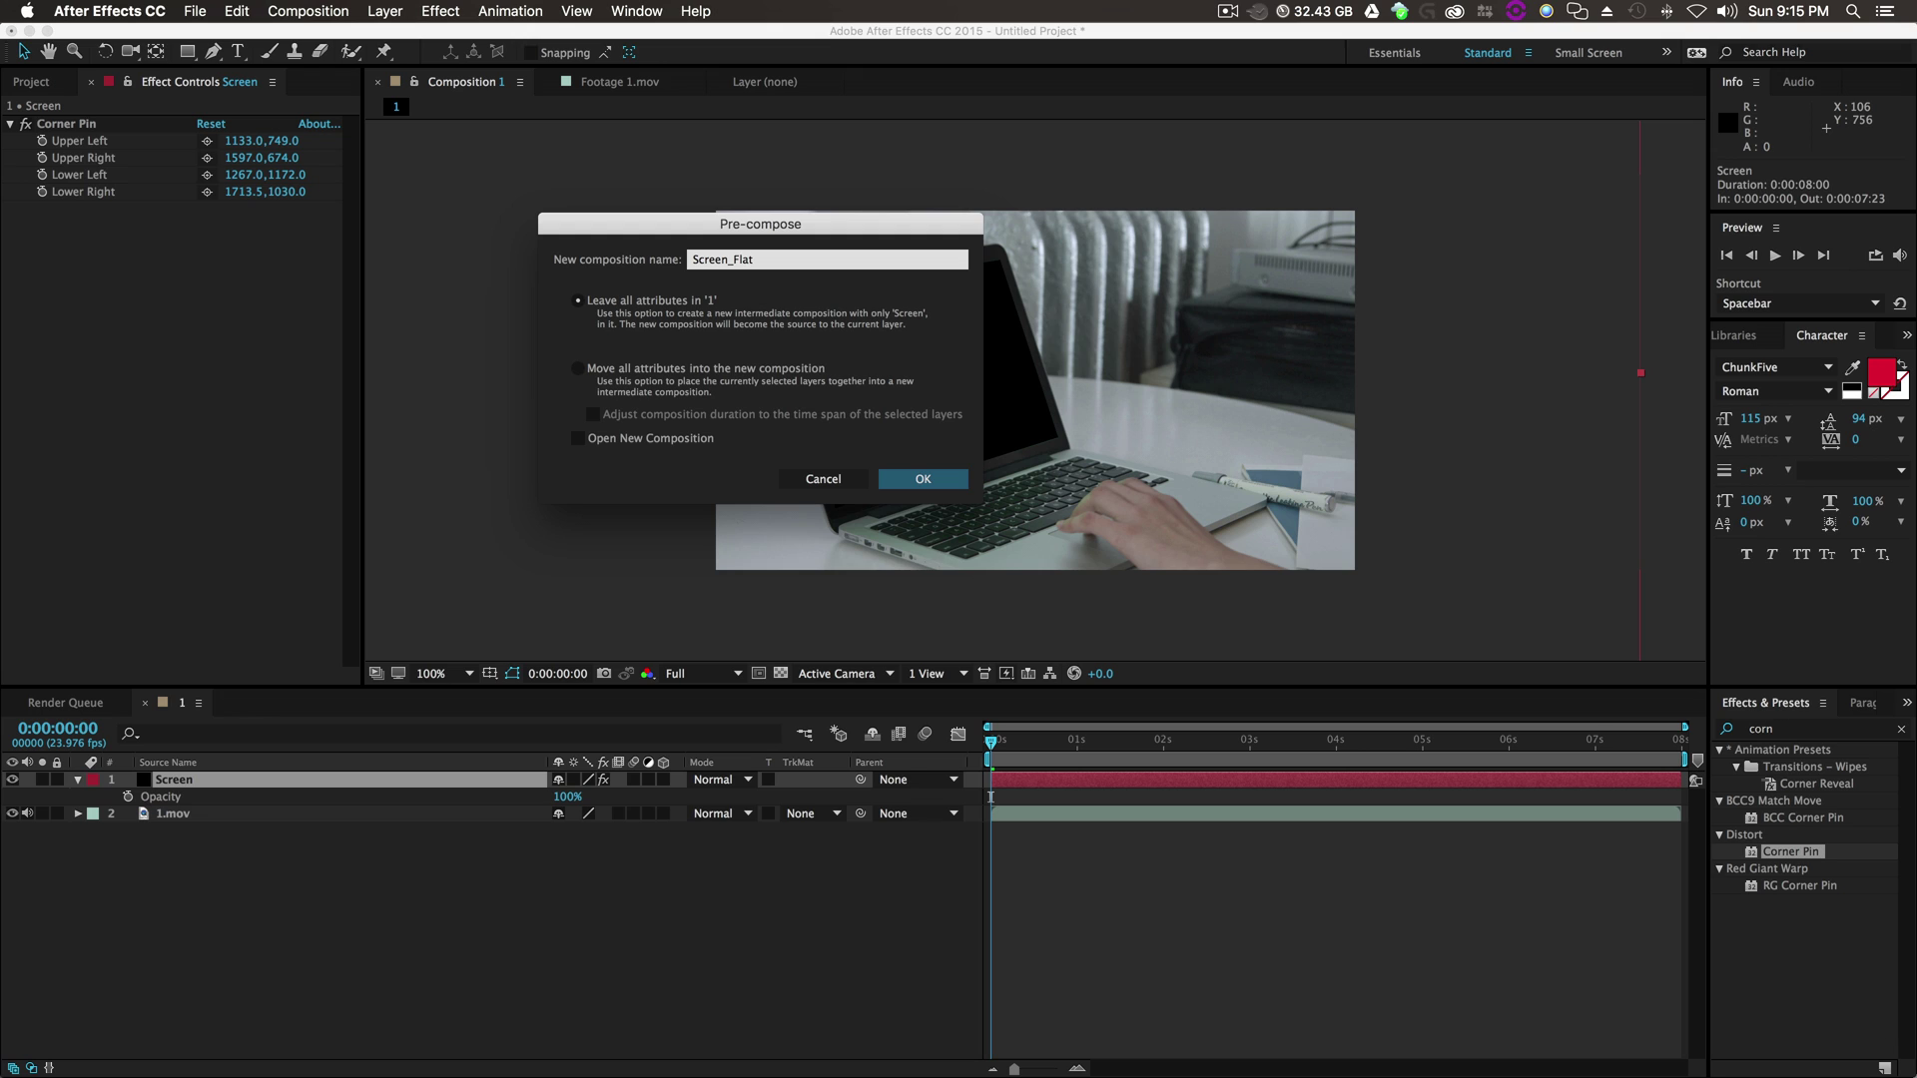
pyautogui.press('Return')
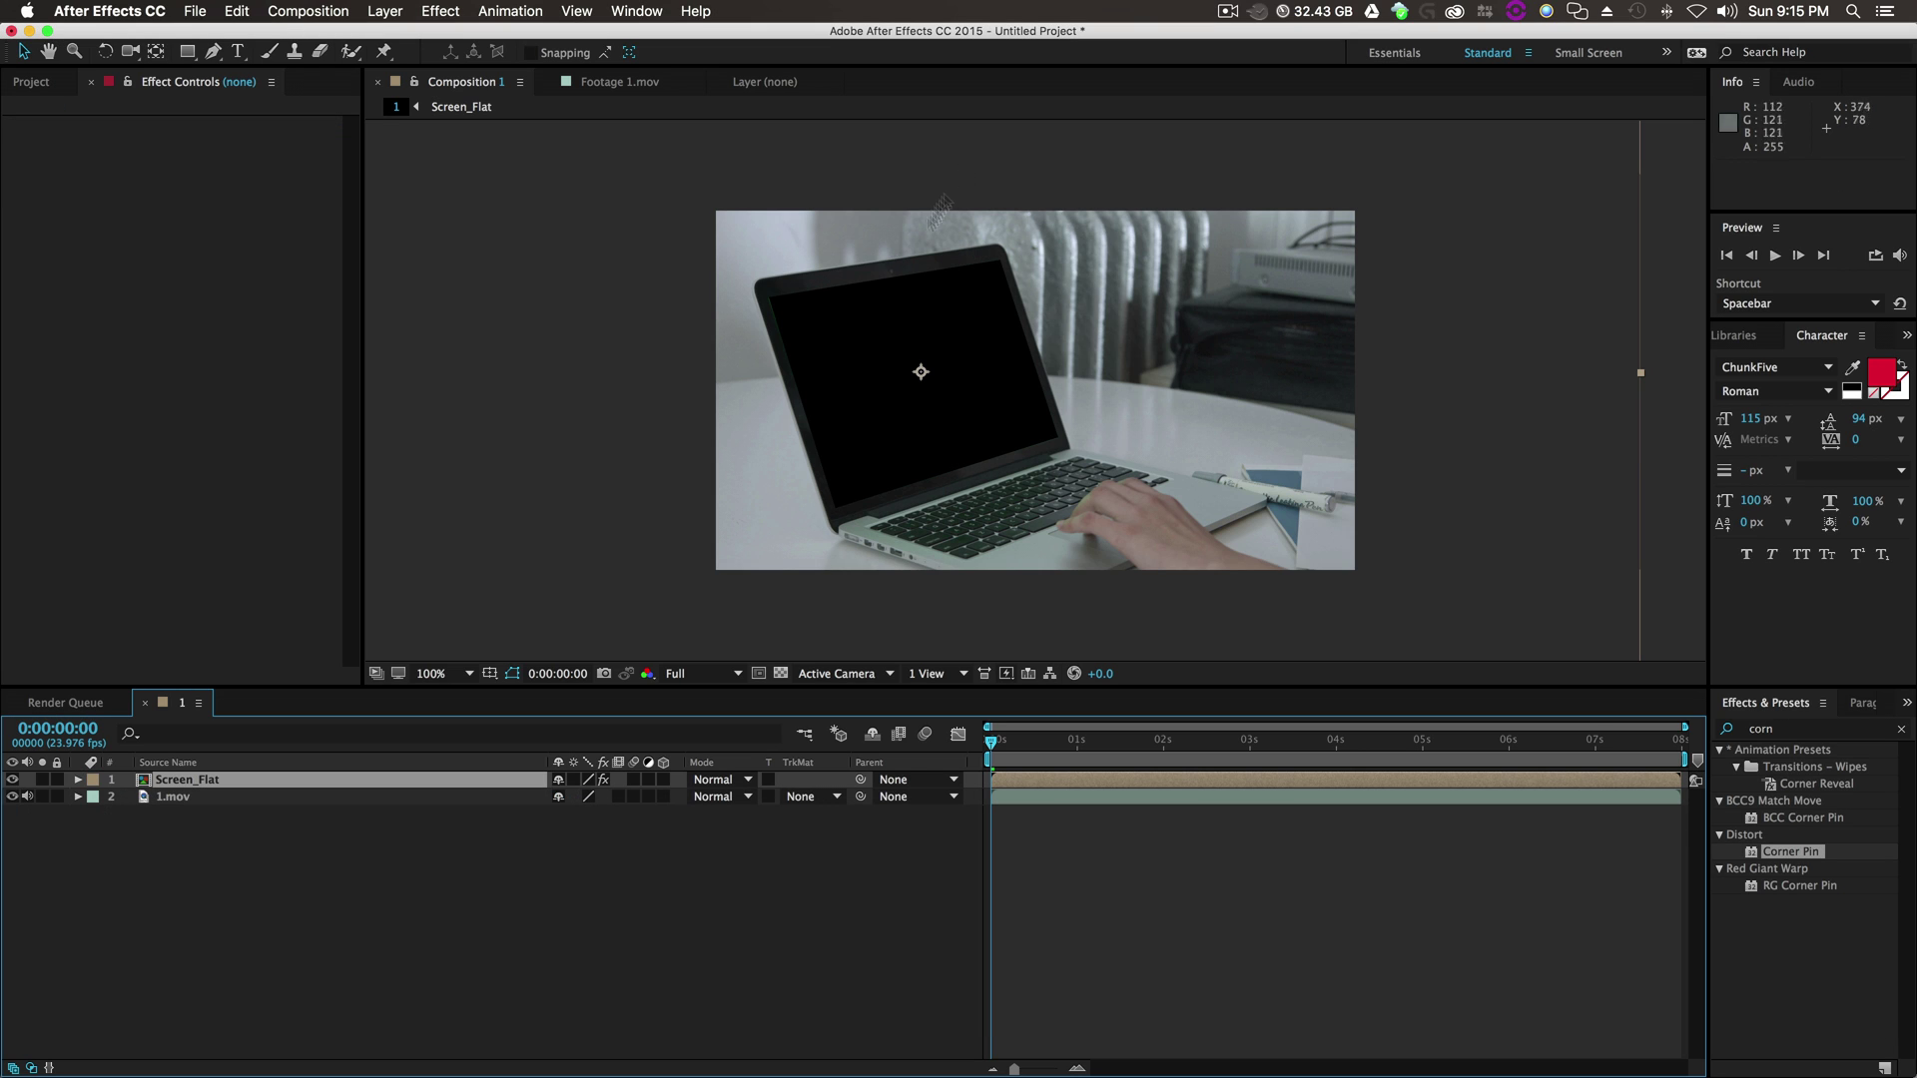
pyautogui.press(',')
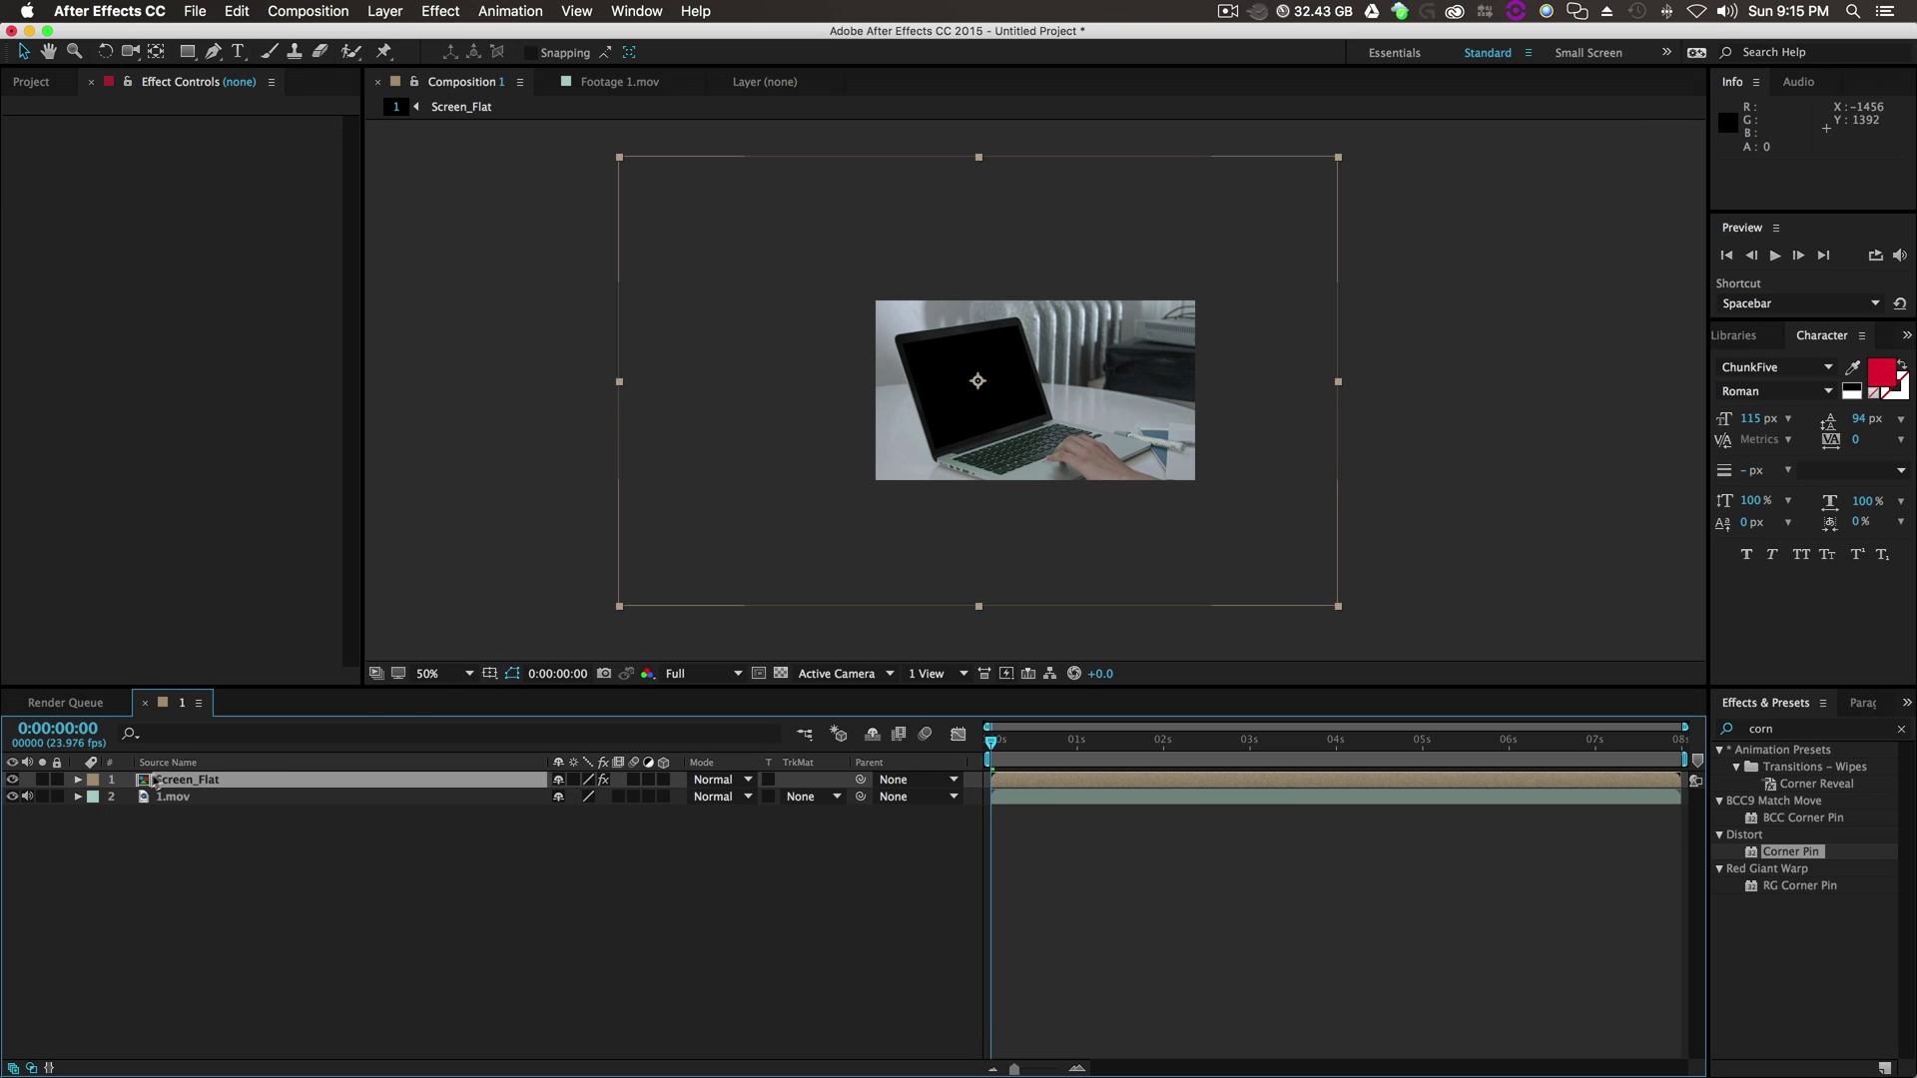
# Inside Screen_Flat, type TEXT, enlarge it to 846 px and centre it in the frame.
pyautogui.doubleClick(189, 783)
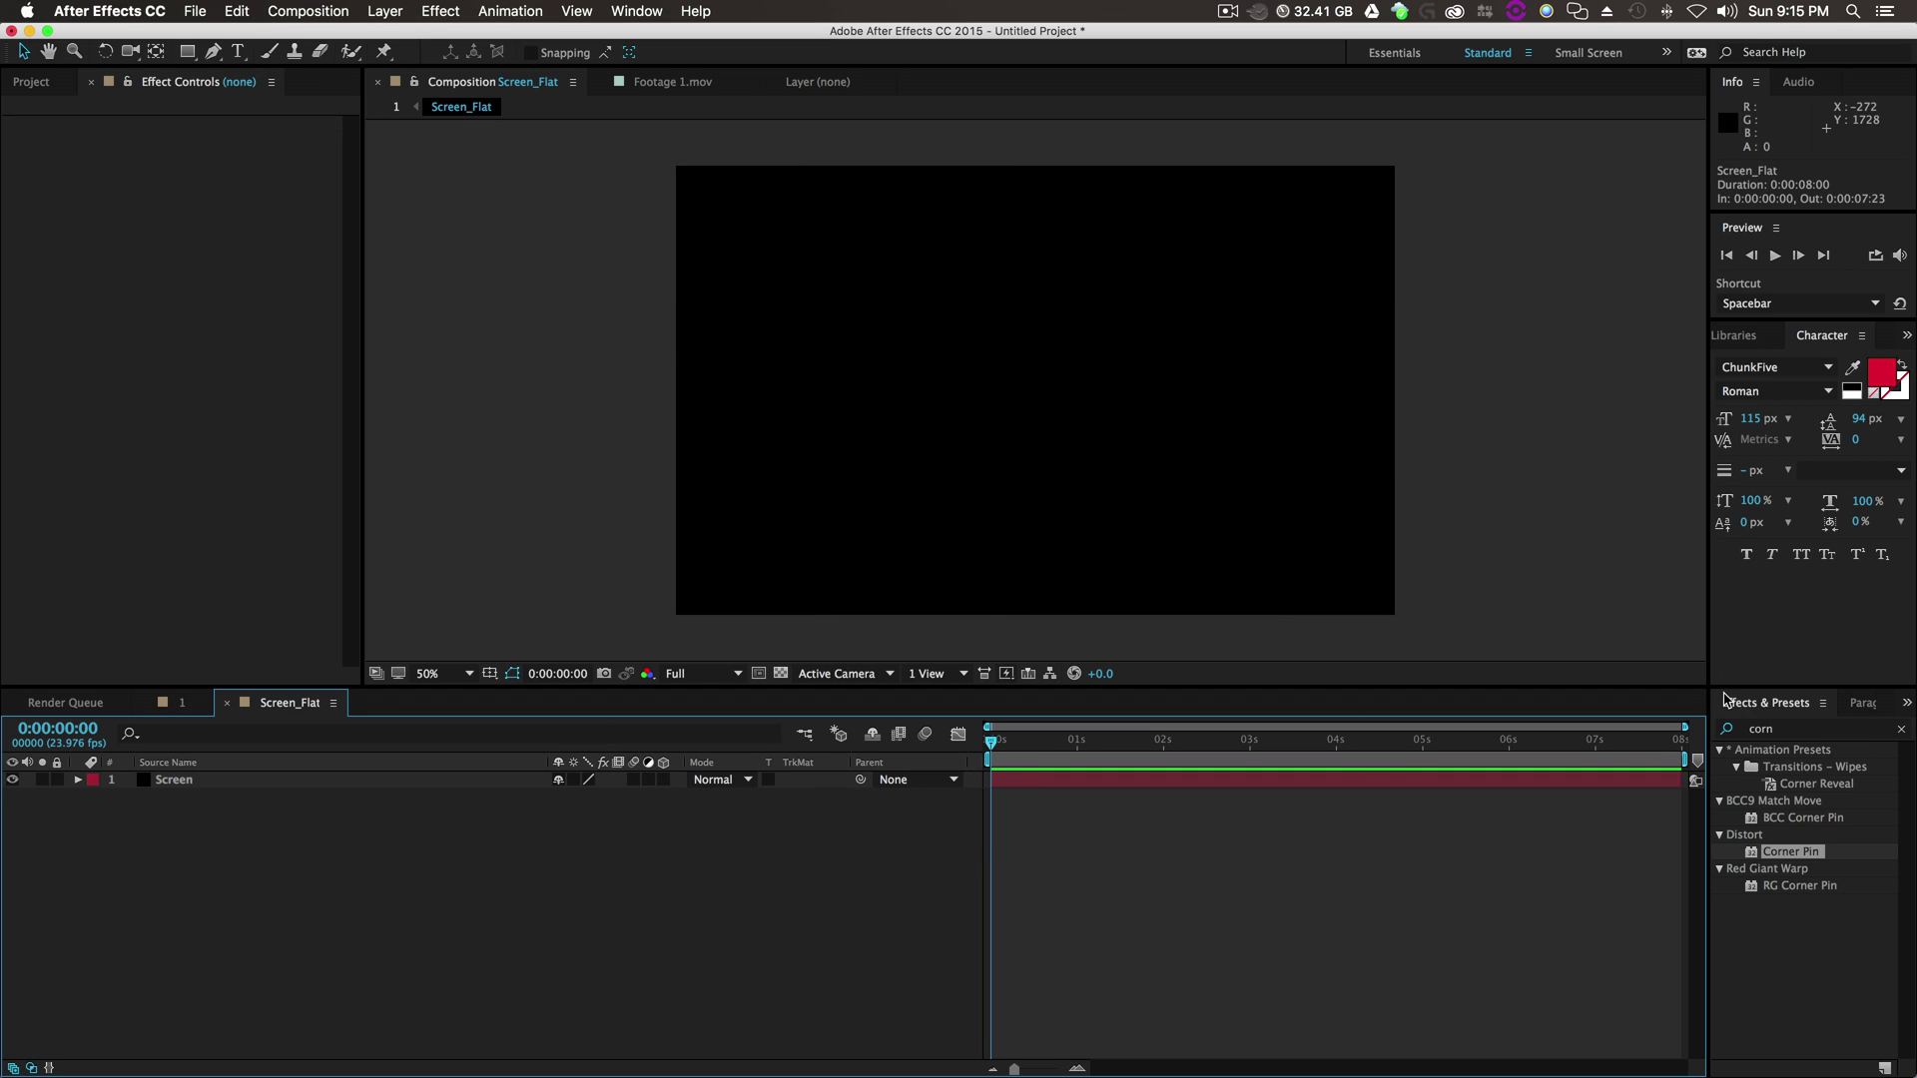
pyautogui.click(238, 51)
pyautogui.click(727, 393)
pyautogui.write('TEXT')
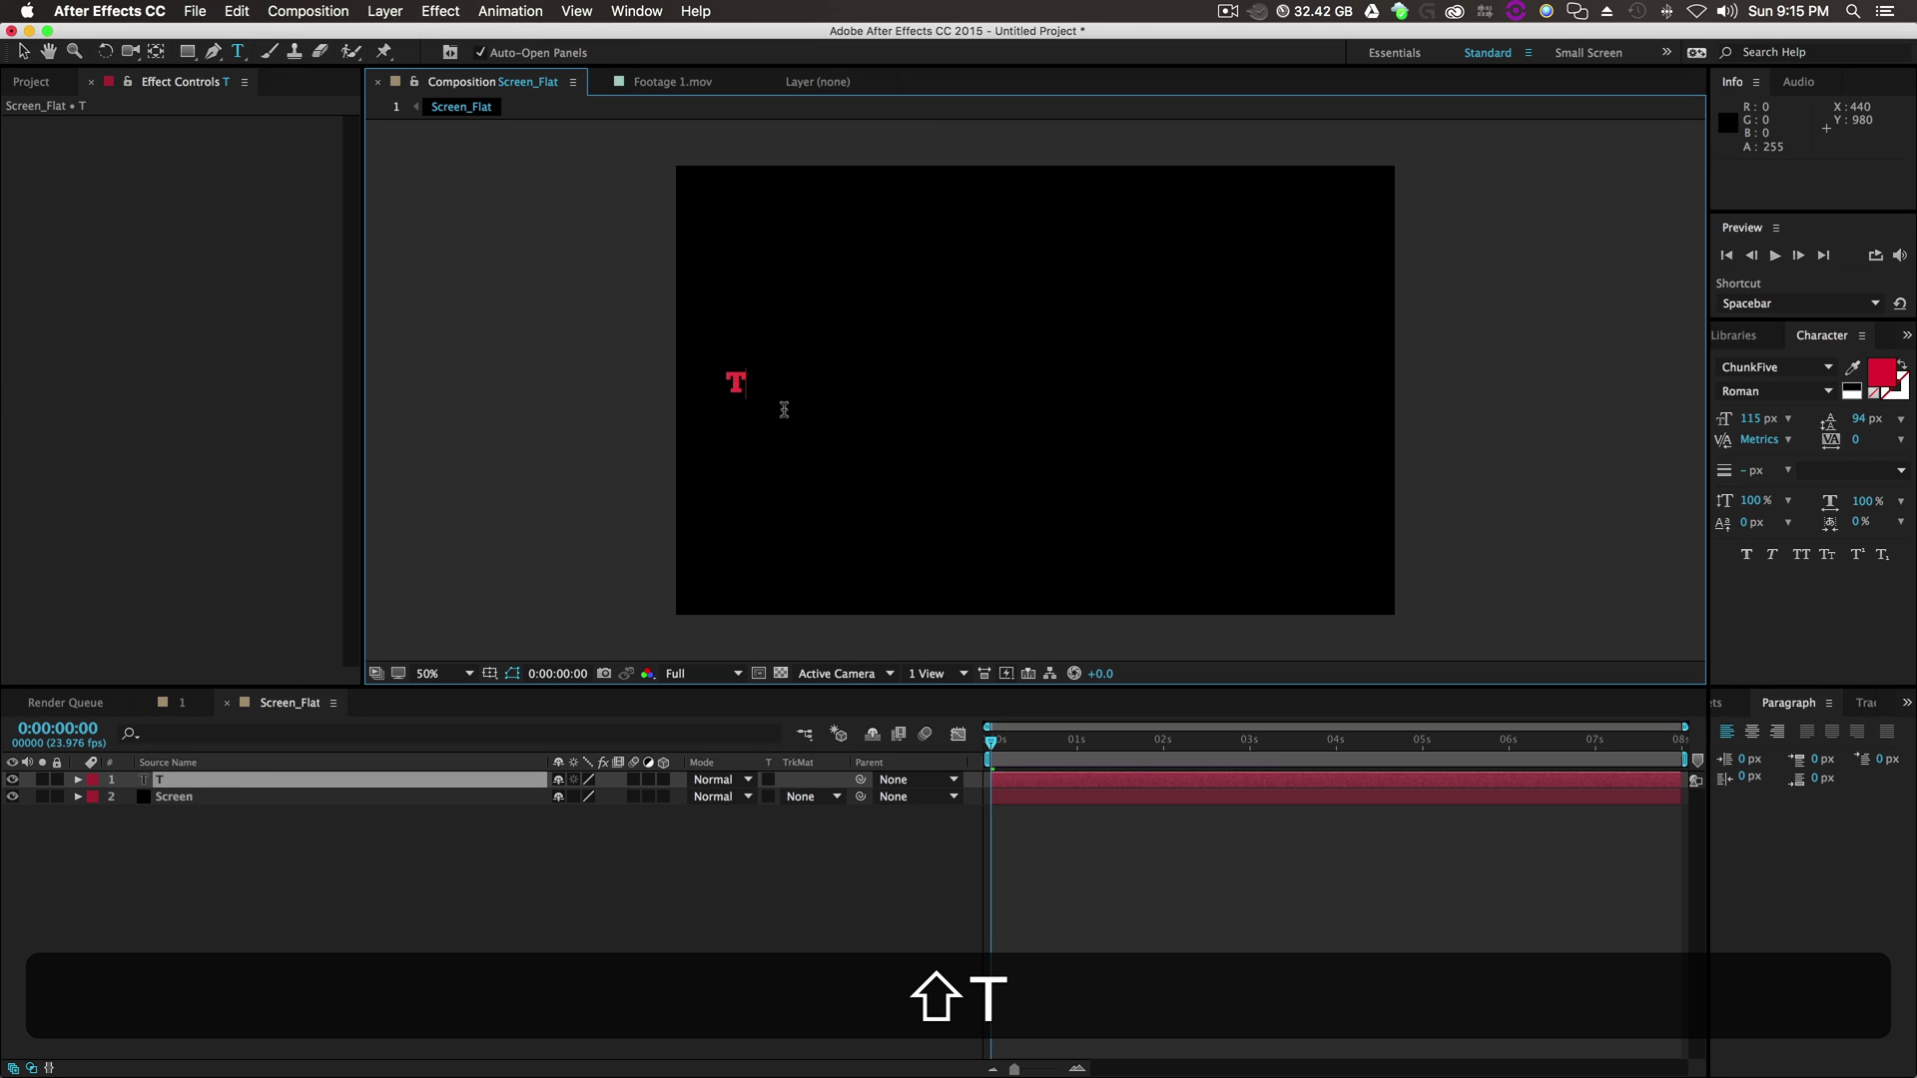
pyautogui.doubleClick(802, 384)
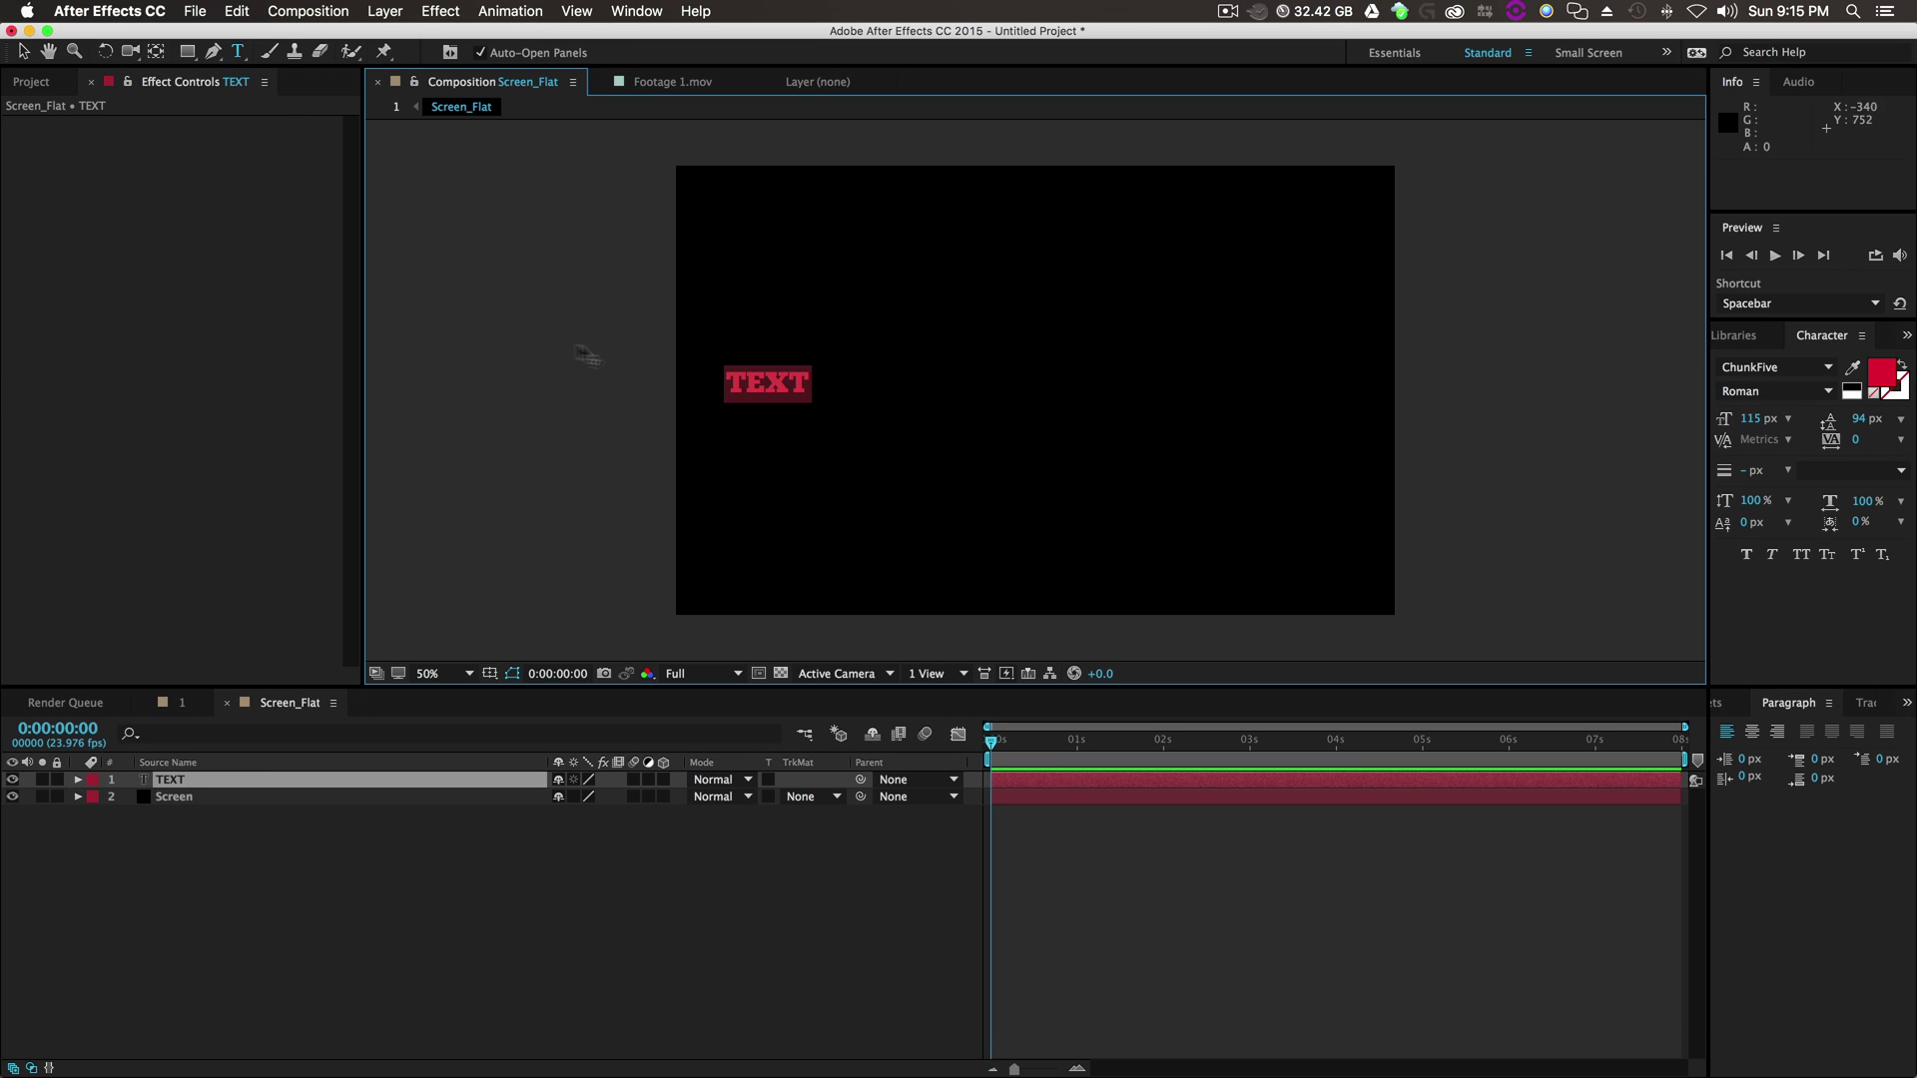
pyautogui.moveTo(1739, 416); pyautogui.dragTo(1857, 416)
pyautogui.click(22, 51)
pyautogui.moveTo(919, 355); pyautogui.dragTo(920, 425)
# Apply a Fill effect to the Screen layer with magenta colour CF0AD9.
pyautogui.click(213, 882)
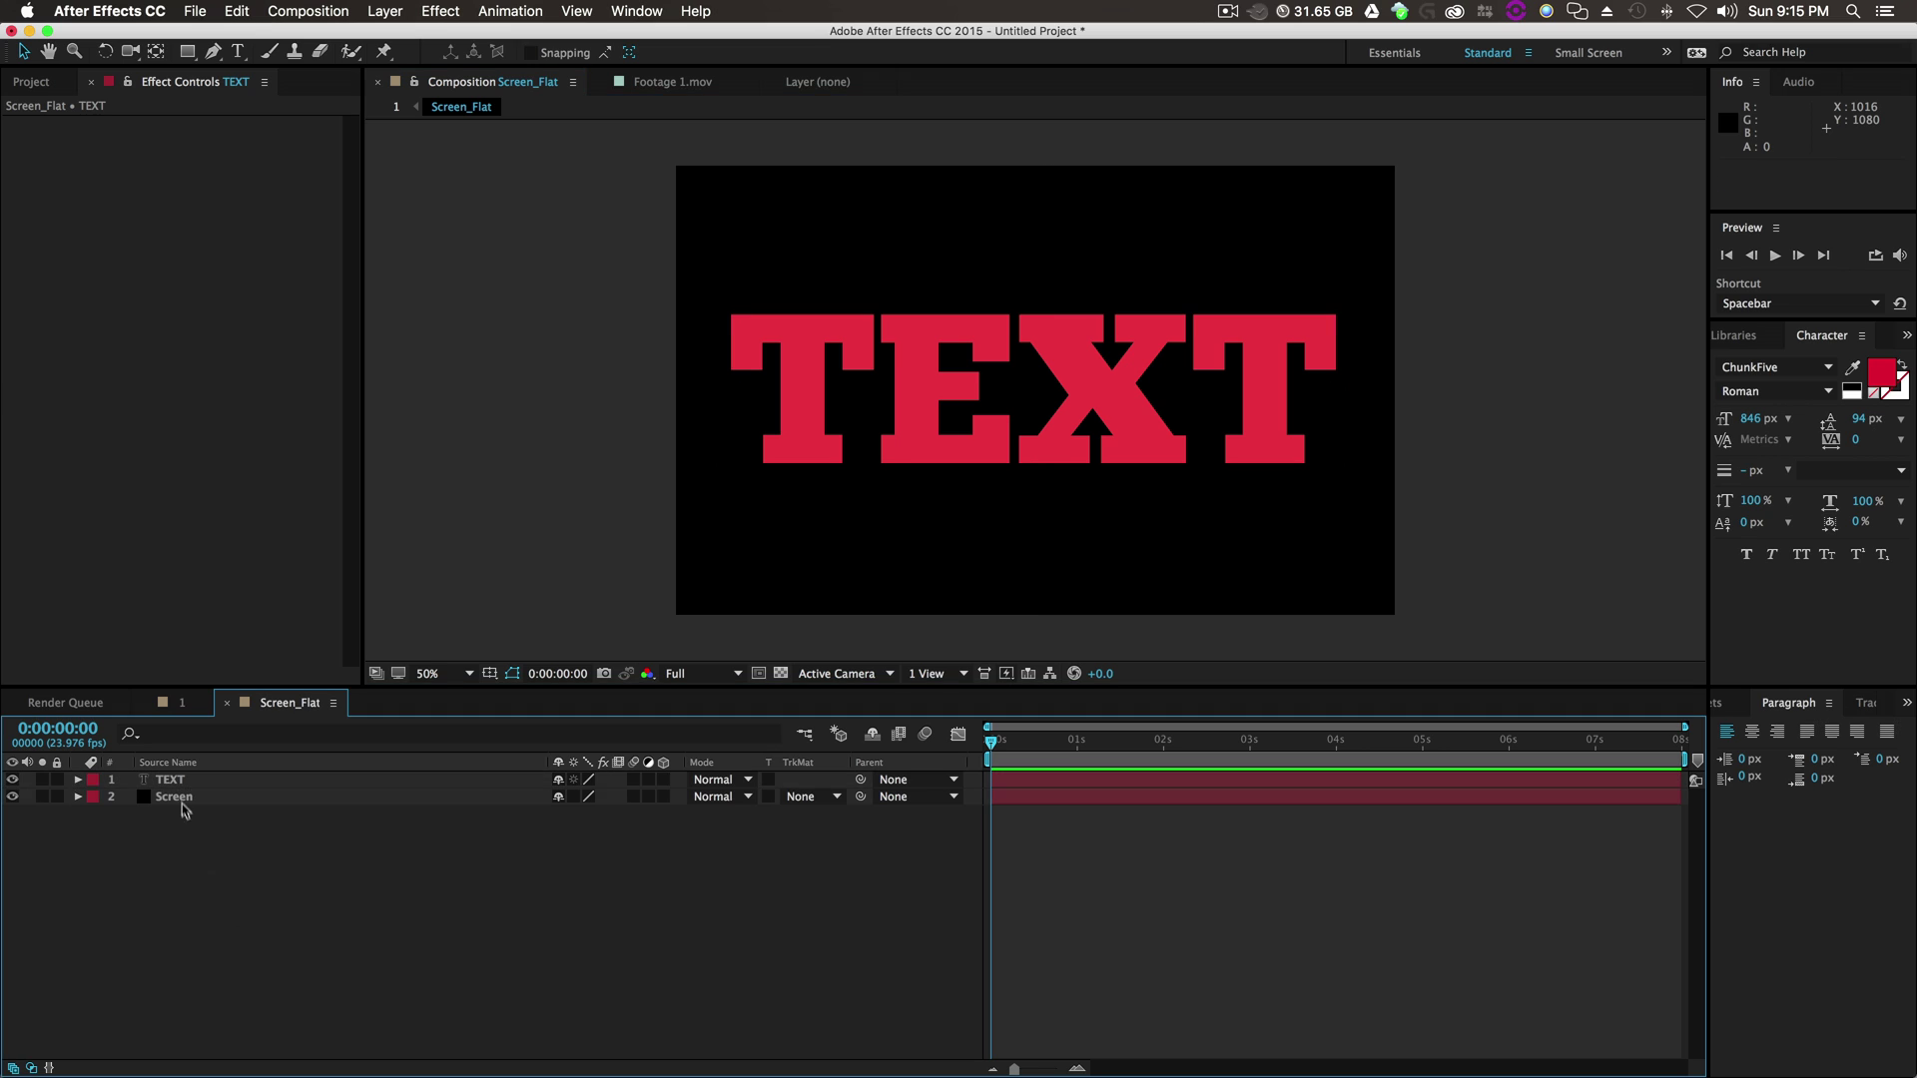
pyautogui.click(190, 799)
pyautogui.click(1710, 702)
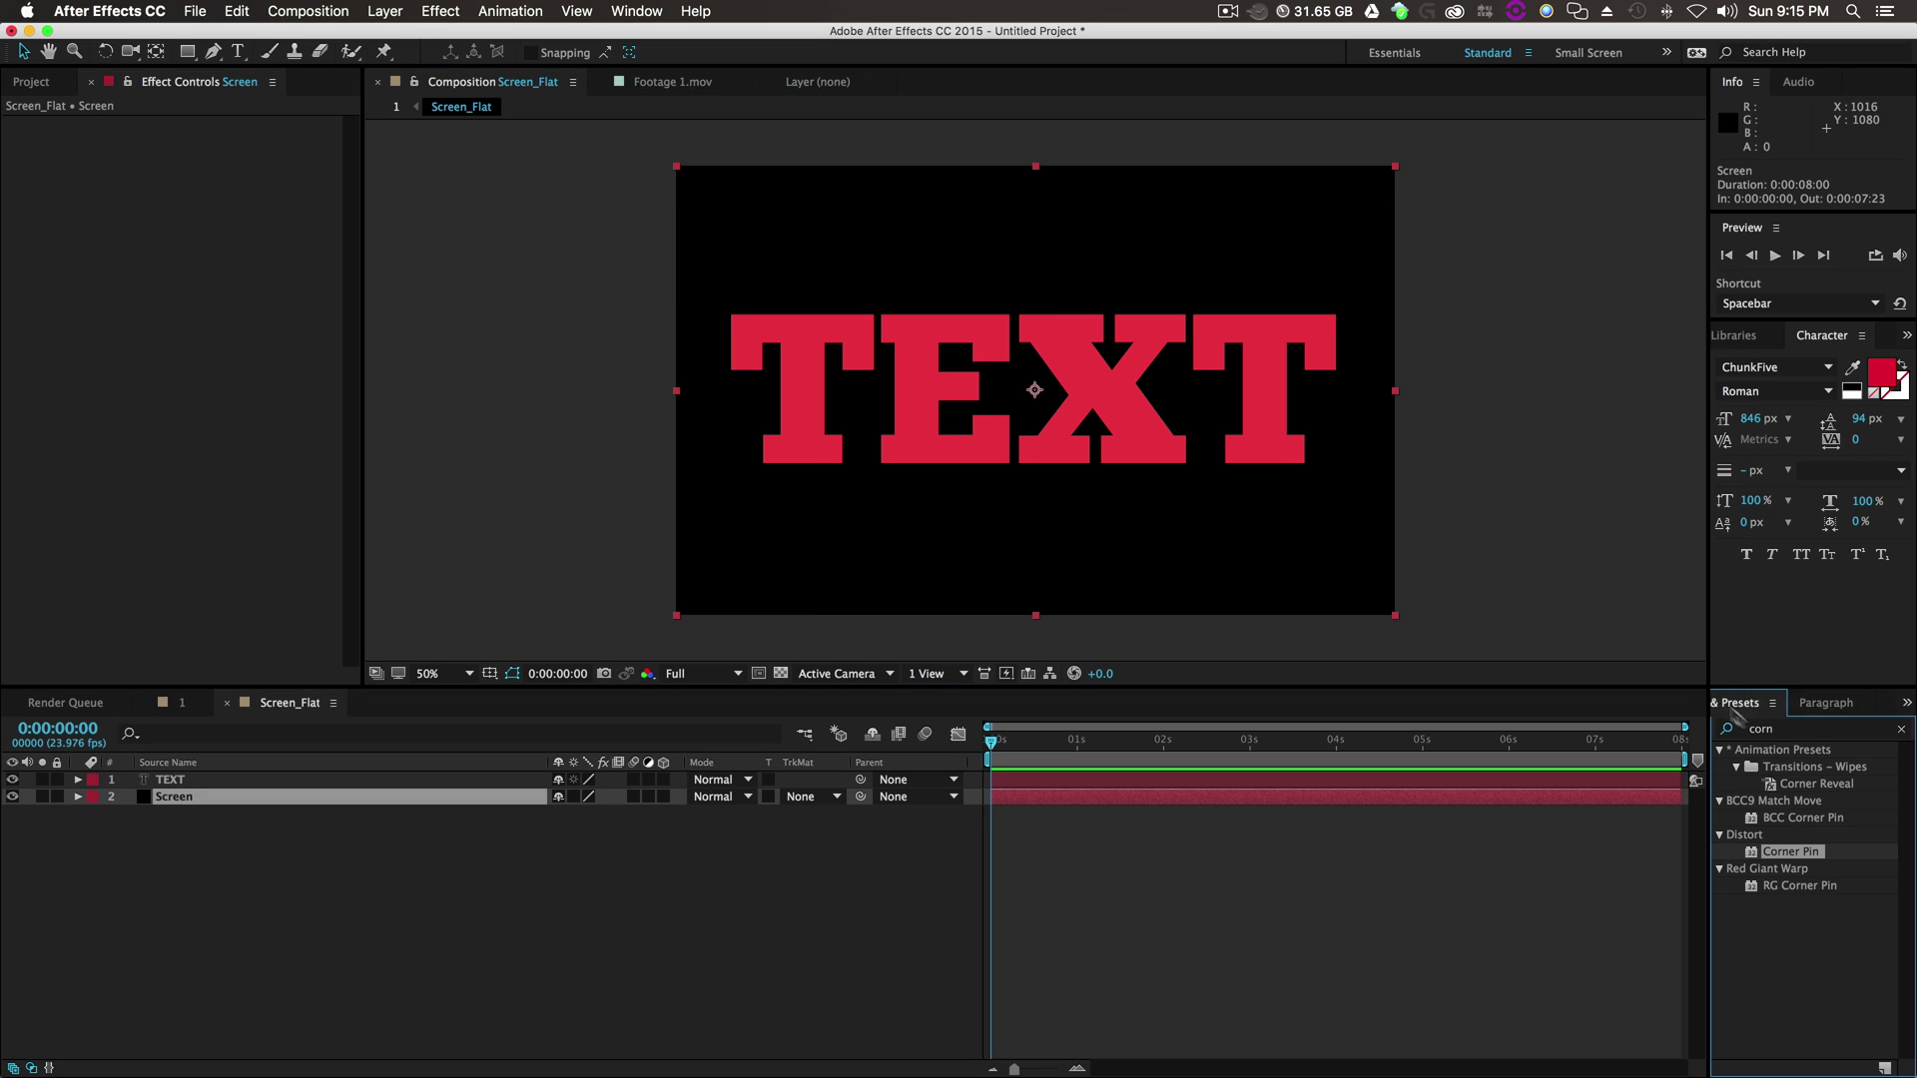
pyautogui.click(1776, 732)
pyautogui.write('f')
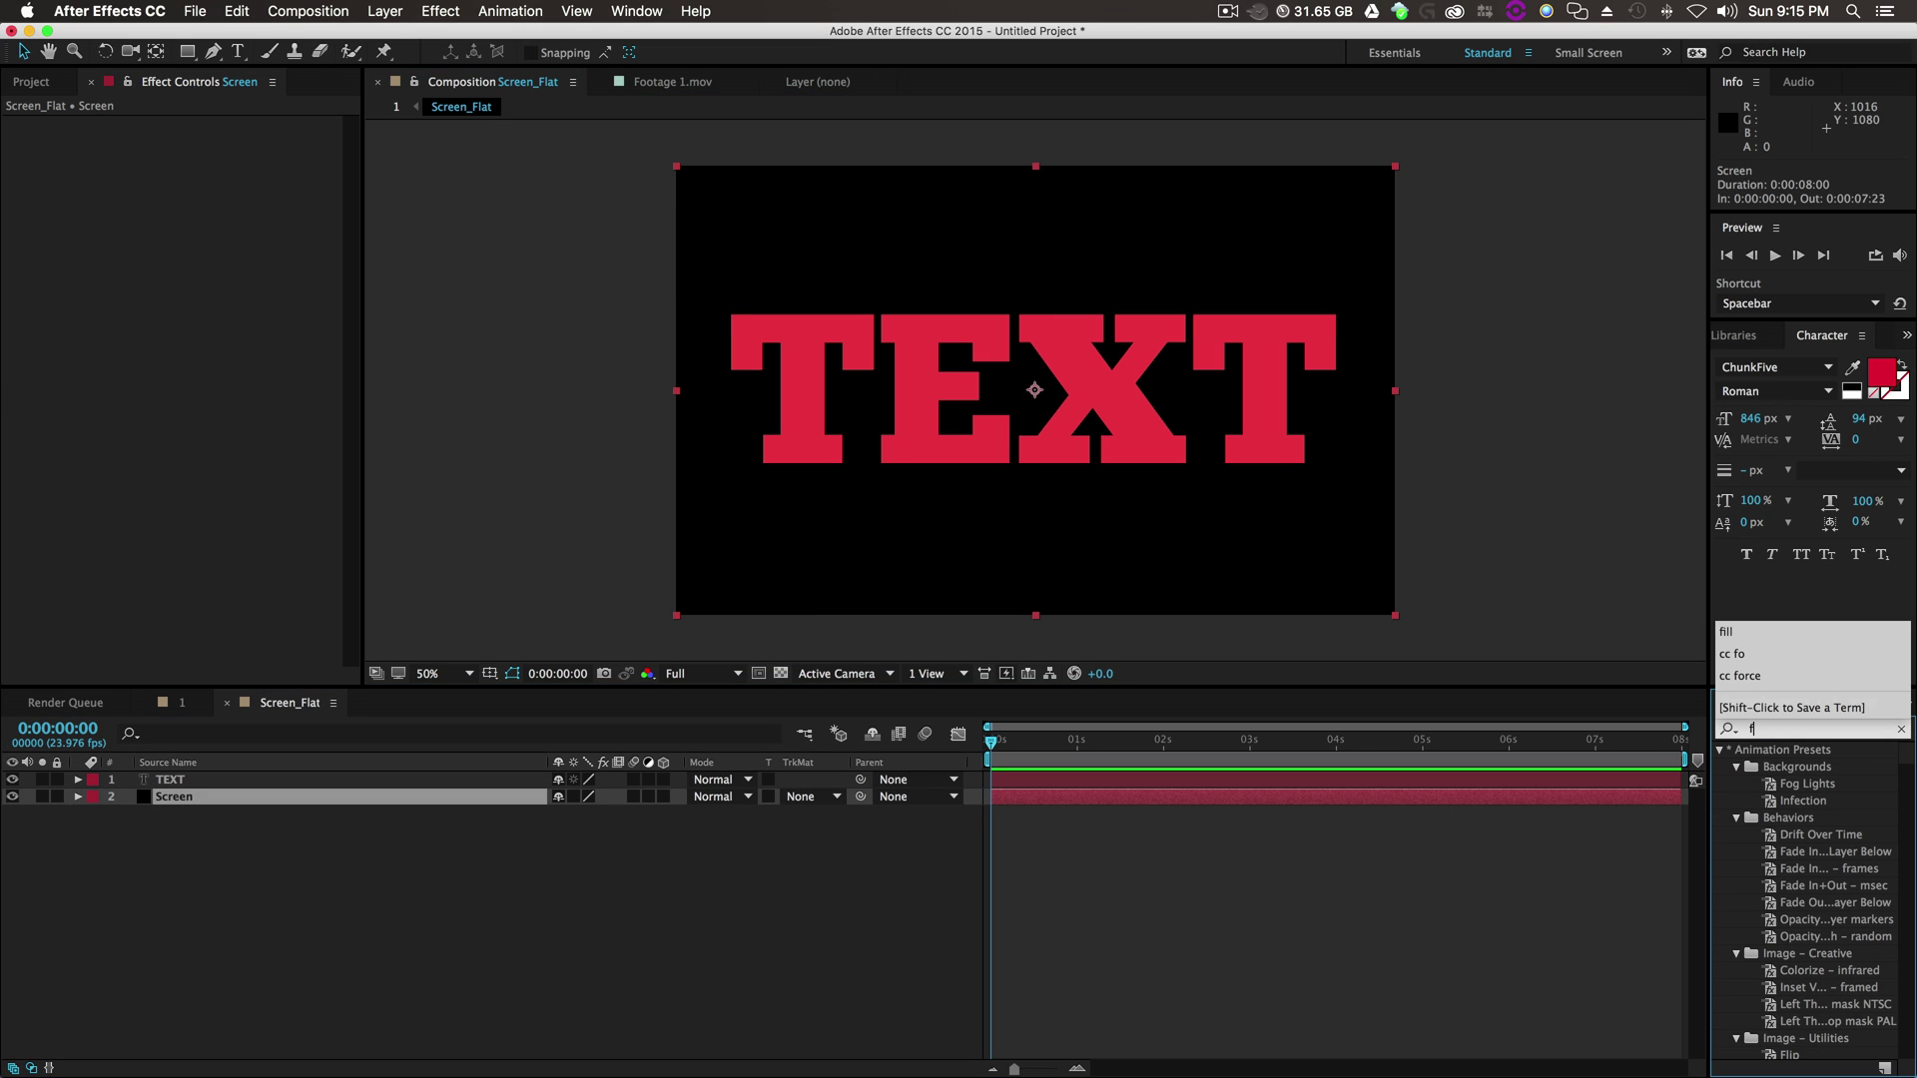
pyautogui.write('ill')
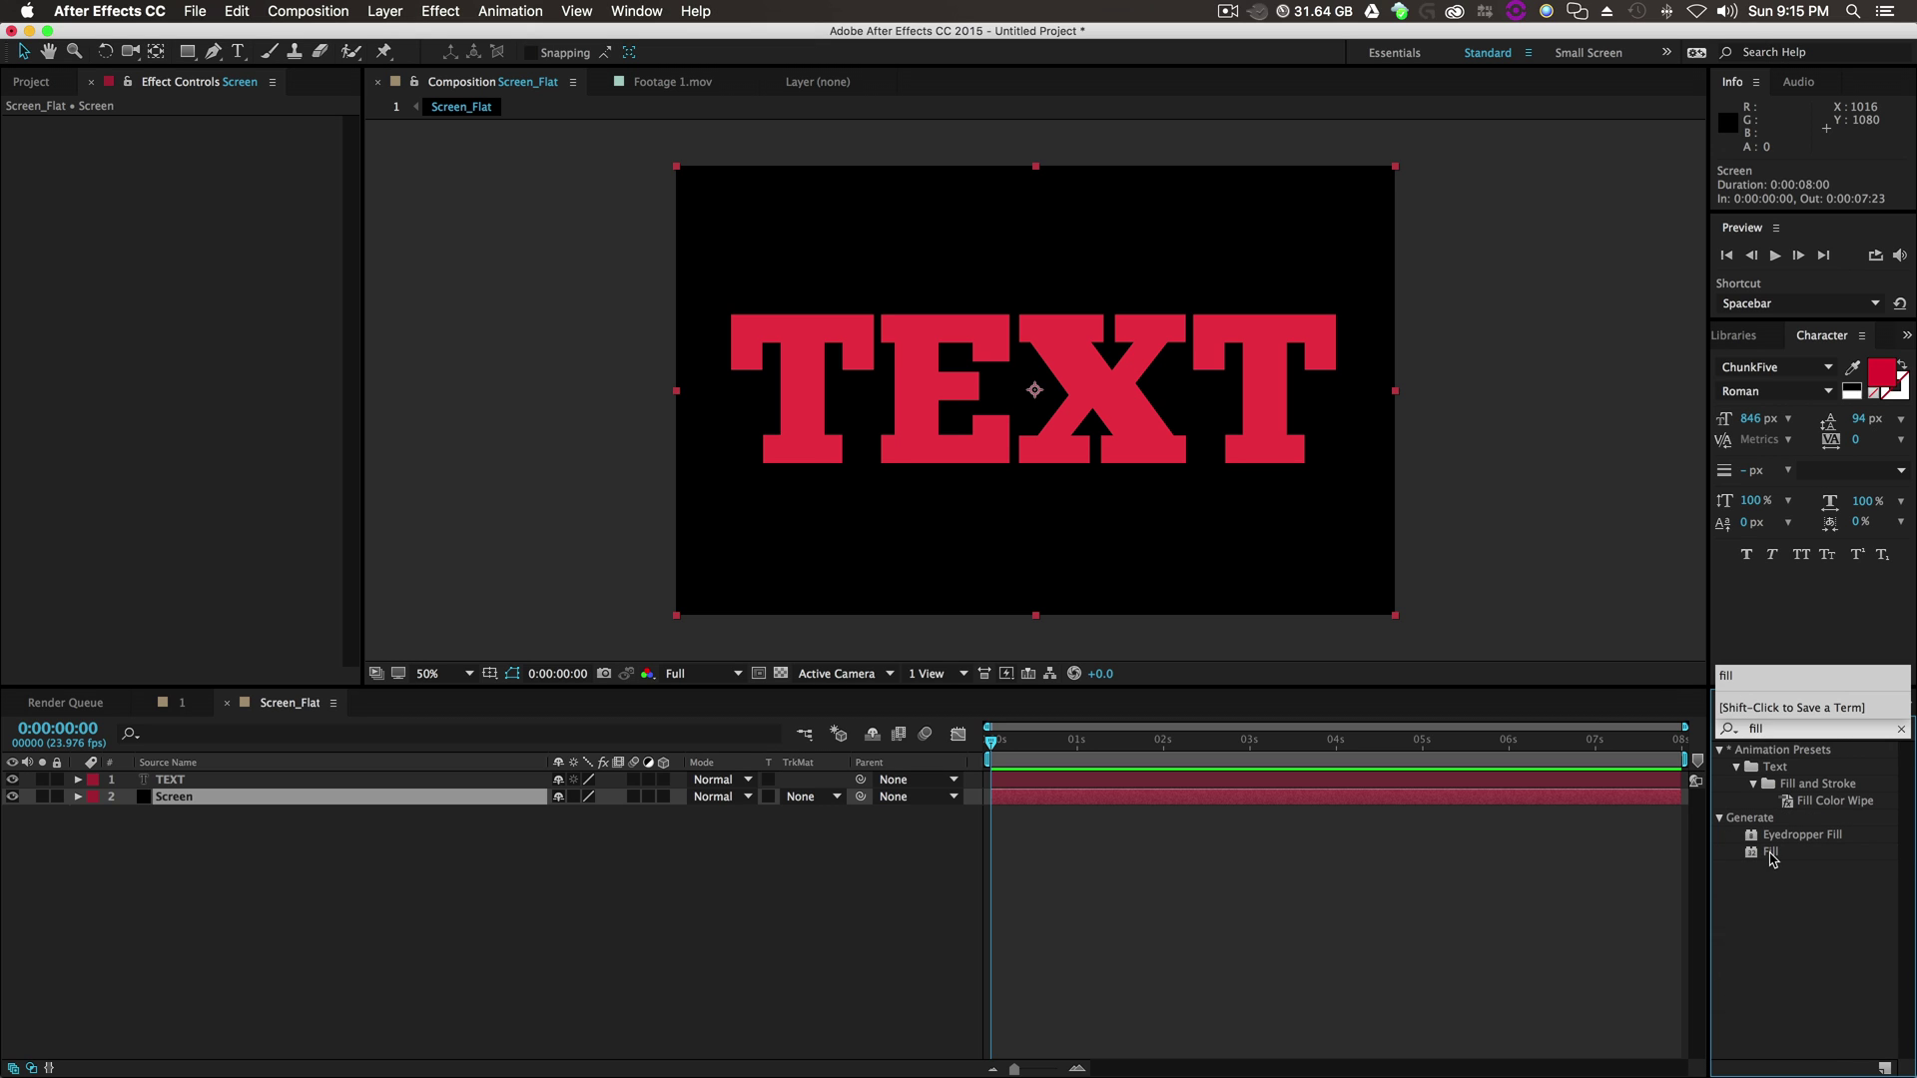
pyautogui.moveTo(1772, 859); pyautogui.dragTo(190, 799)
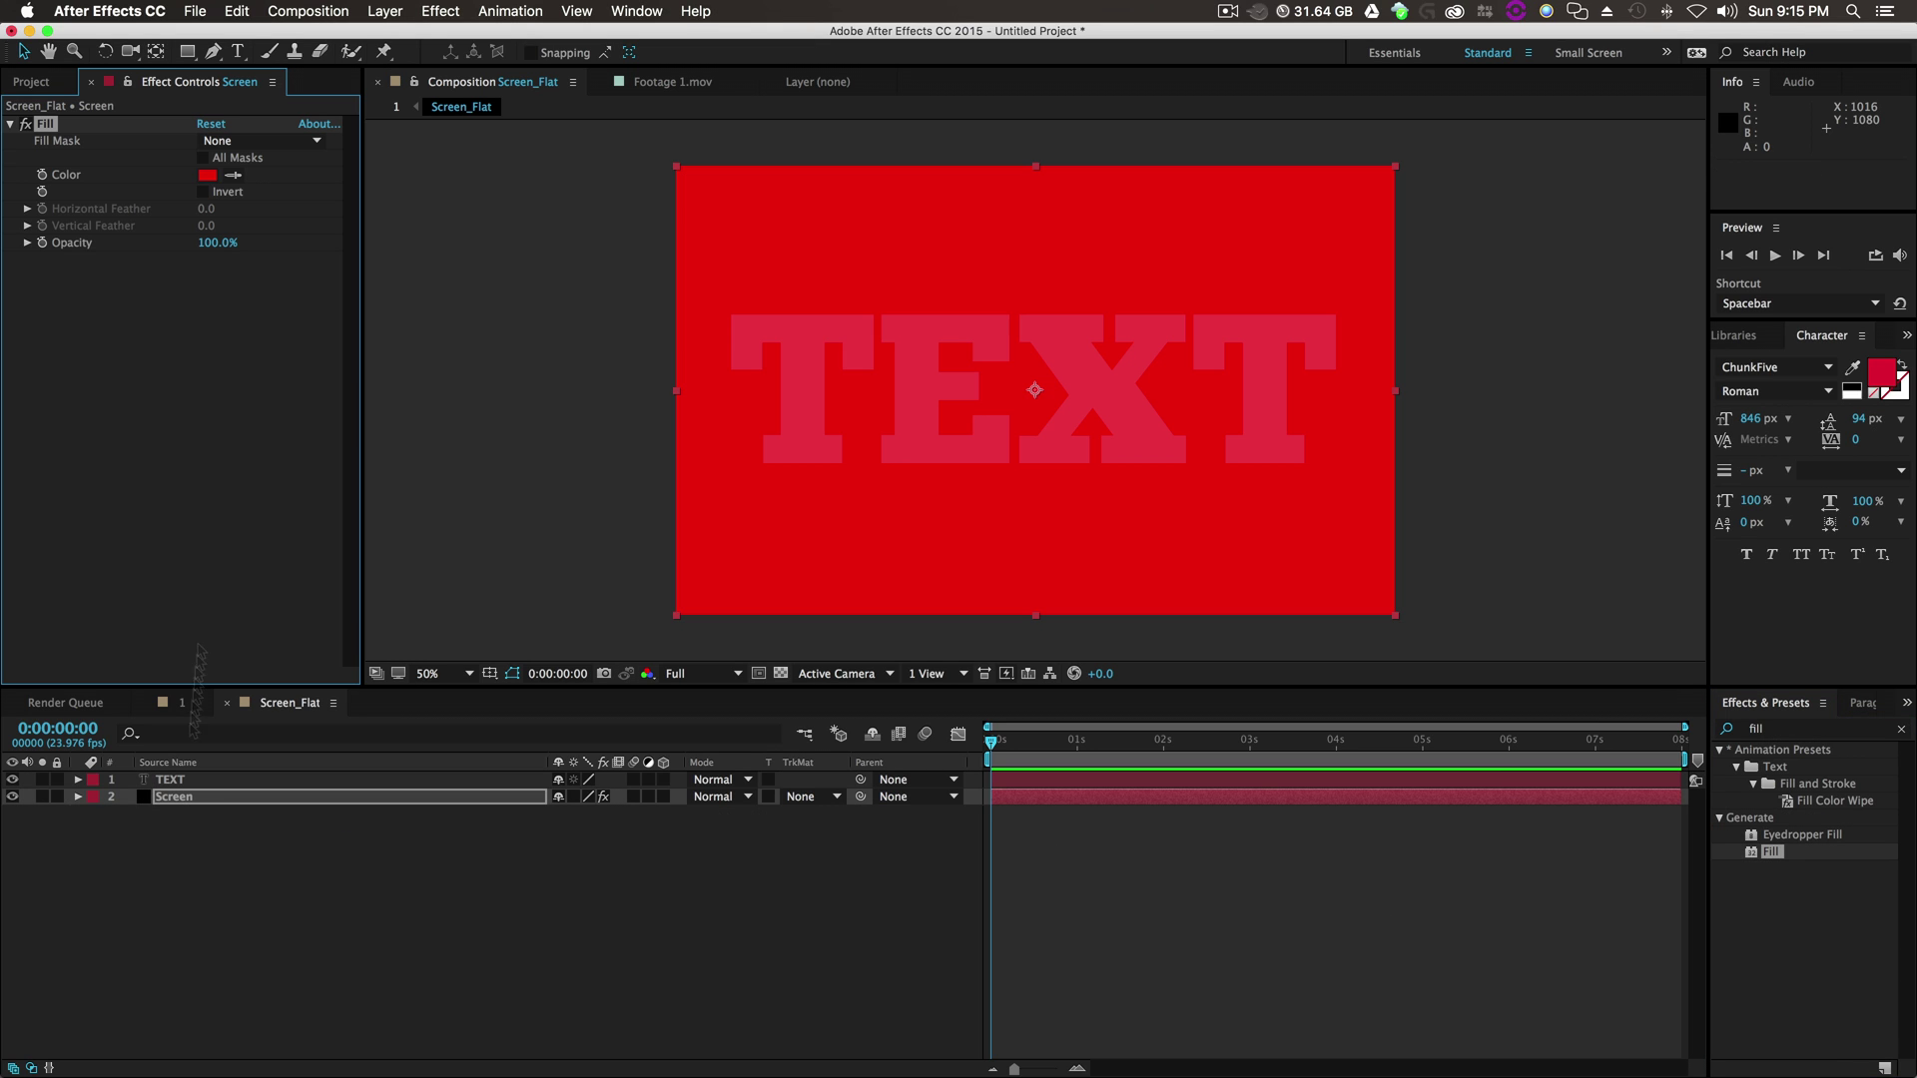
pyautogui.click(206, 175)
pyautogui.moveTo(774, 354); pyautogui.dragTo(771, 277)
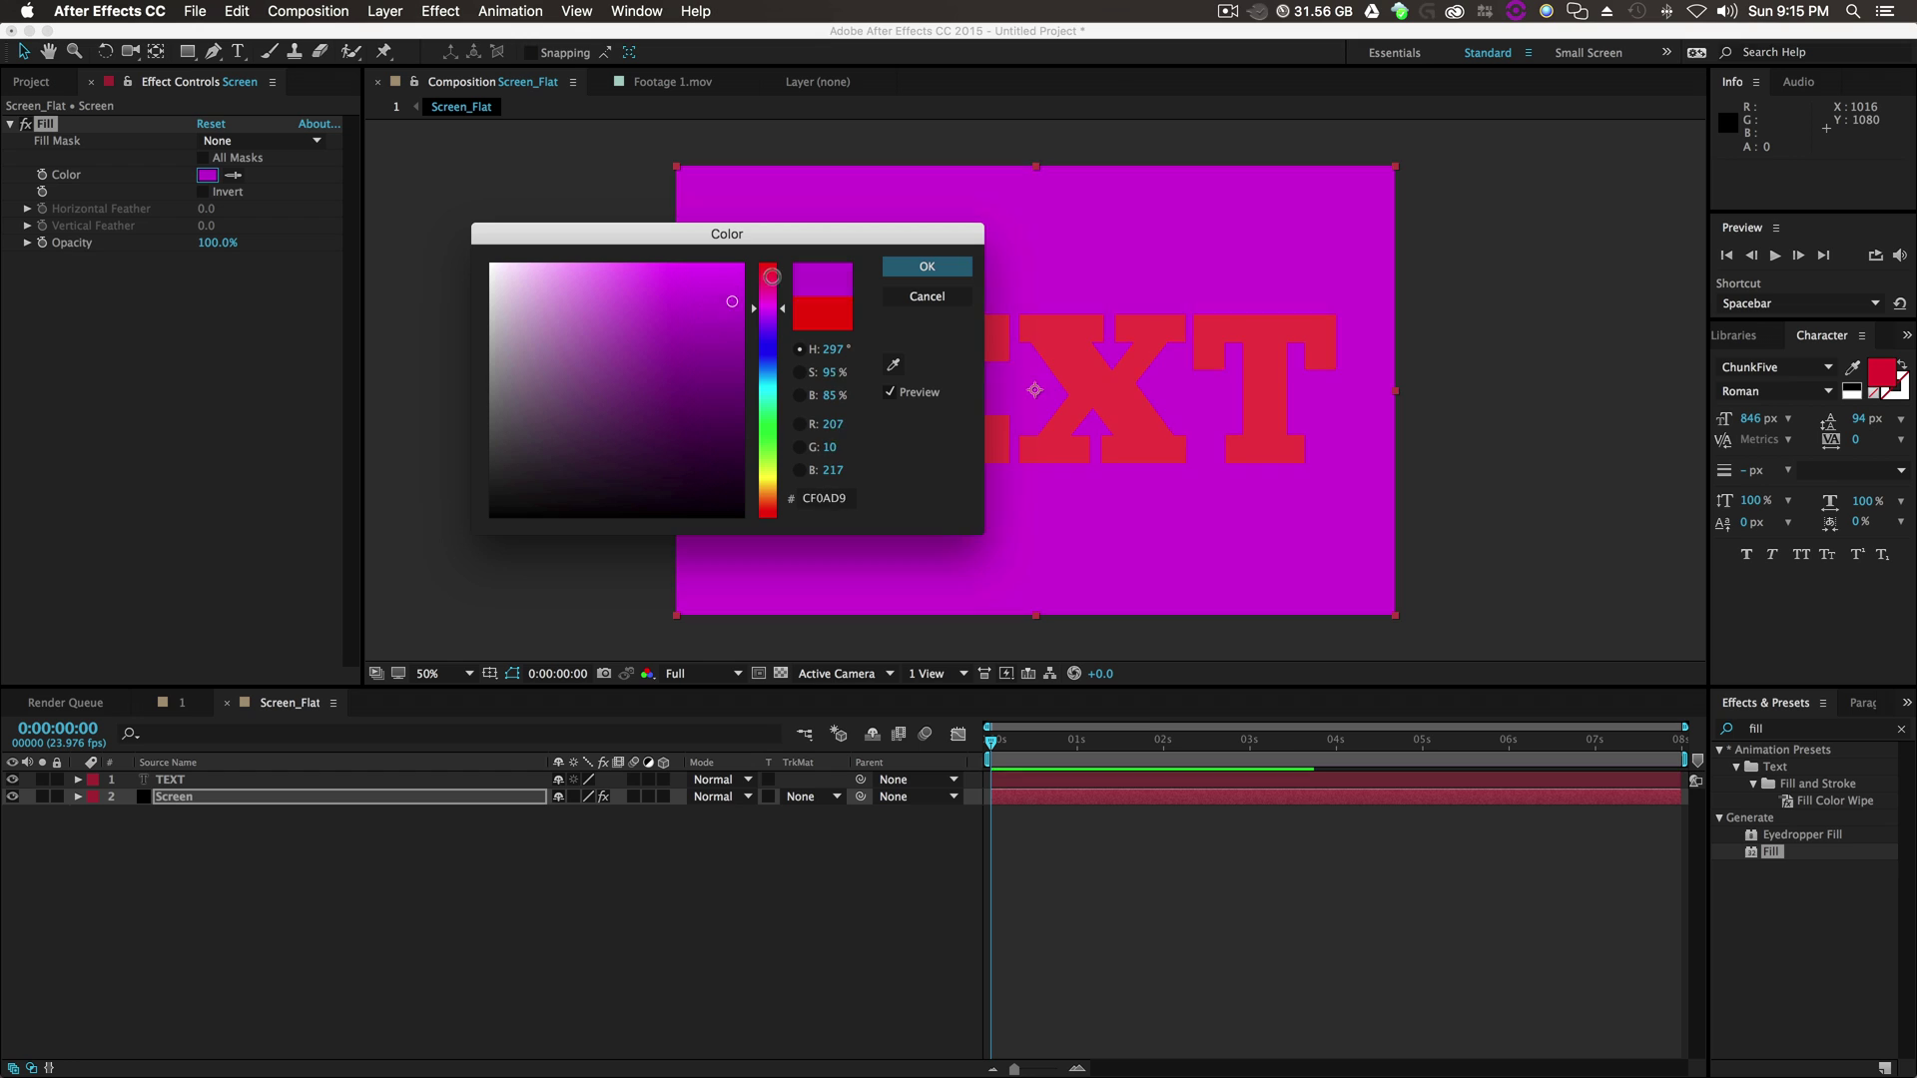
pyautogui.click(927, 267)
# Apply a white FFFFFF Fill effect to the TEXT layer.
pyautogui.click(204, 779)
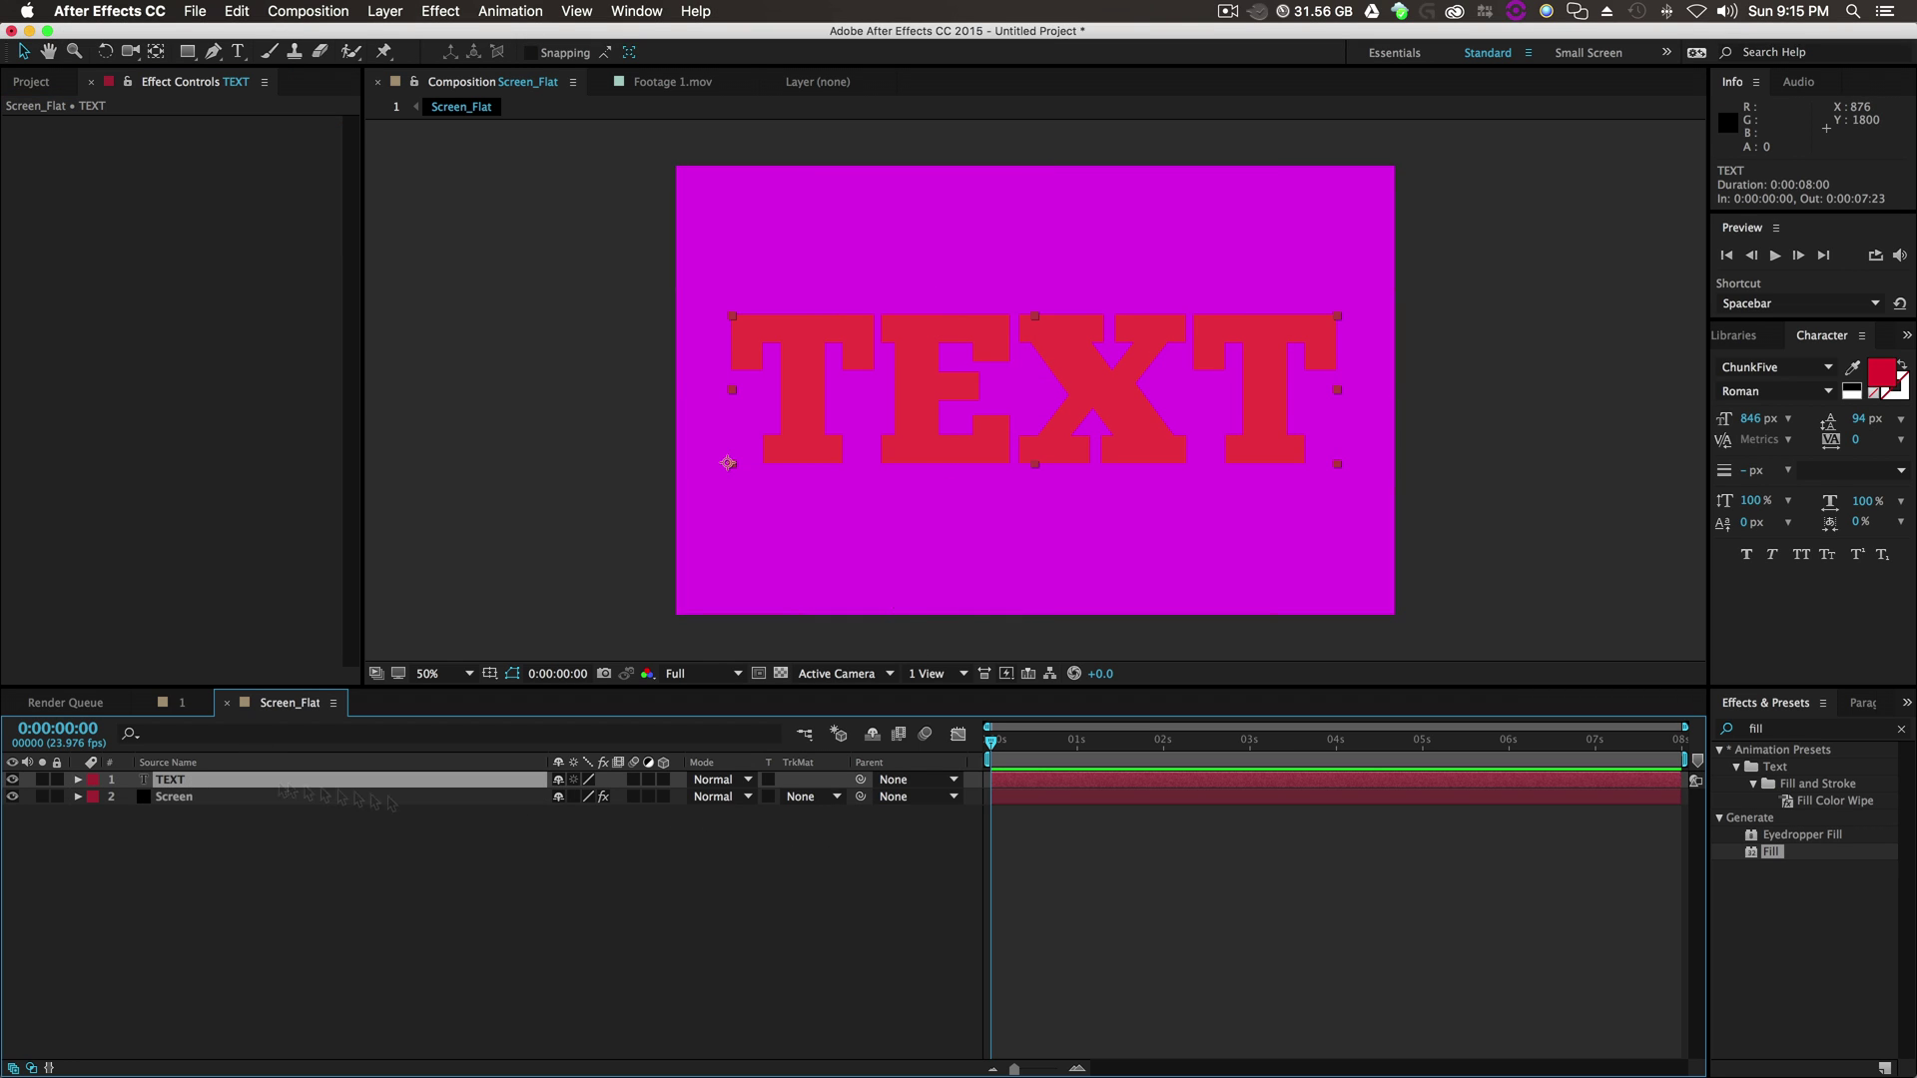
pyautogui.moveTo(1776, 853); pyautogui.dragTo(209, 784)
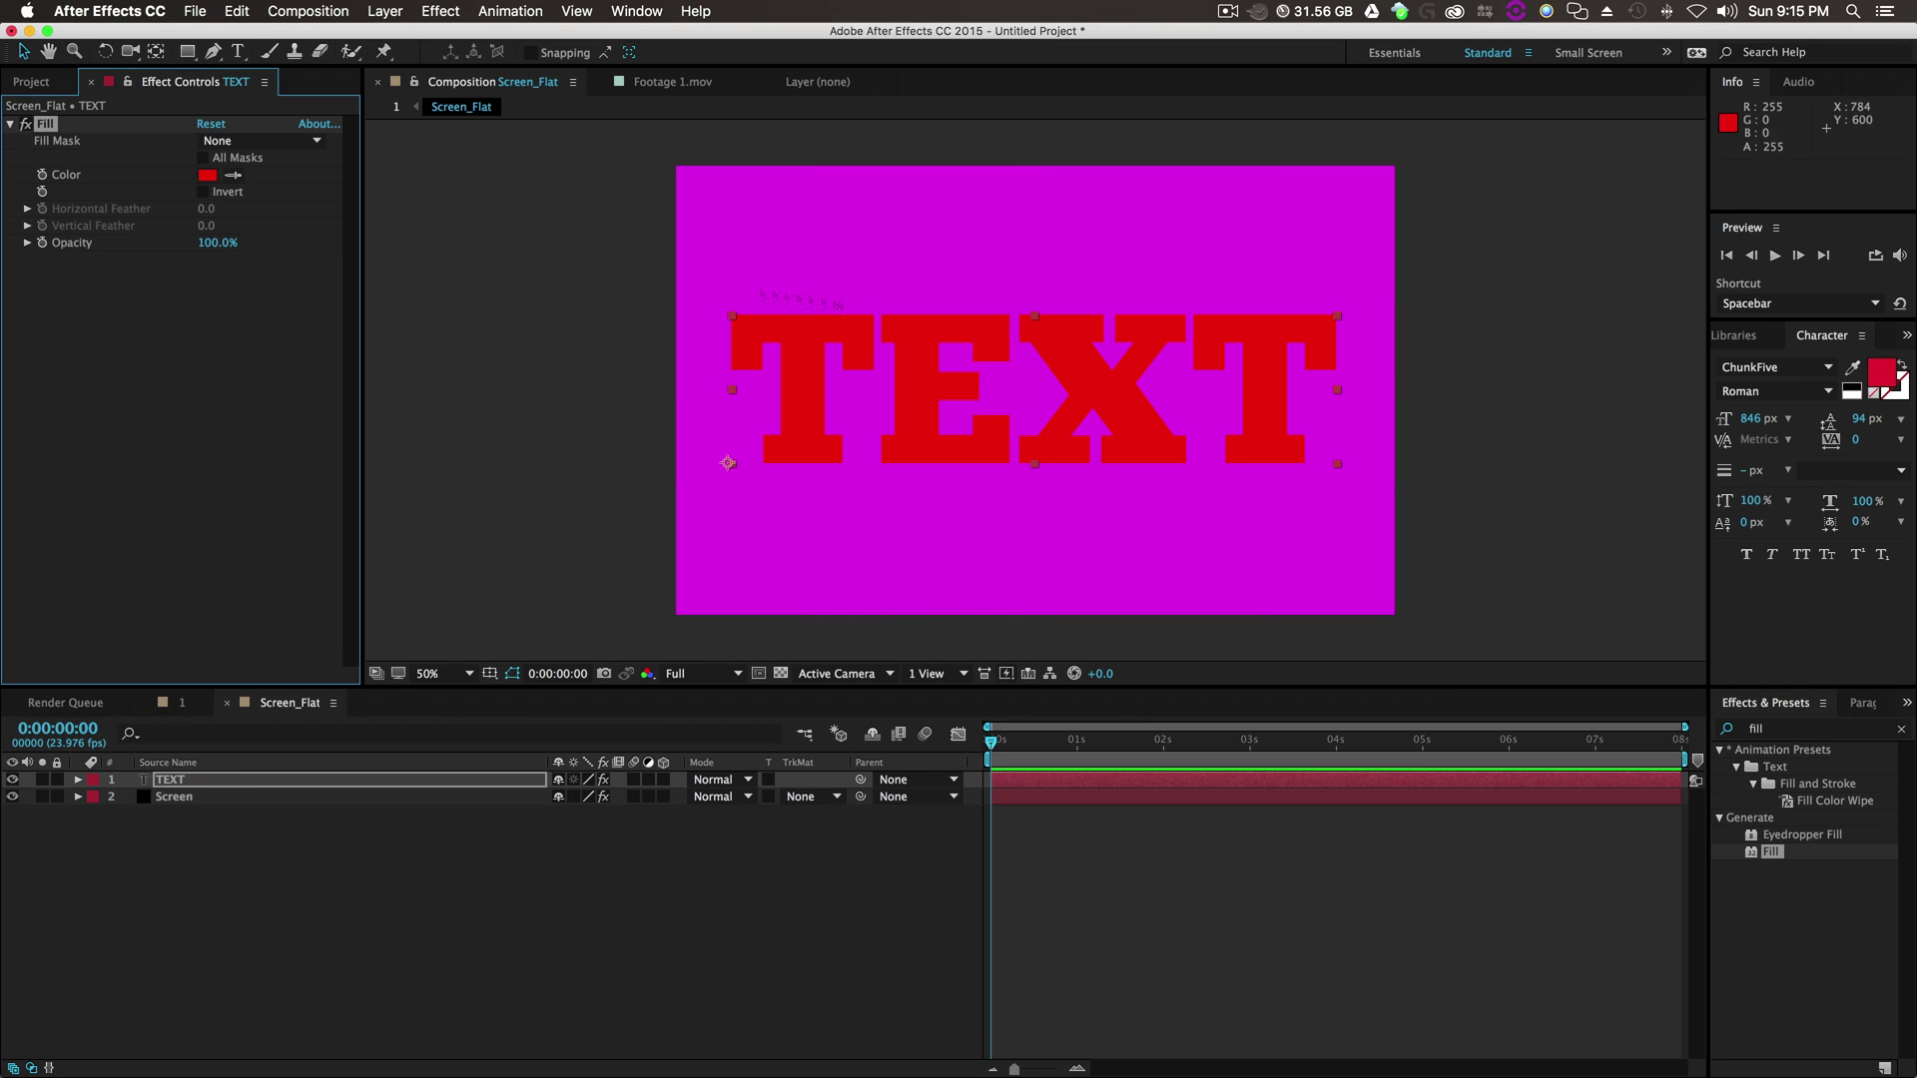
pyautogui.click(205, 176)
pyautogui.moveTo(625, 334); pyautogui.dragTo(489, 262)
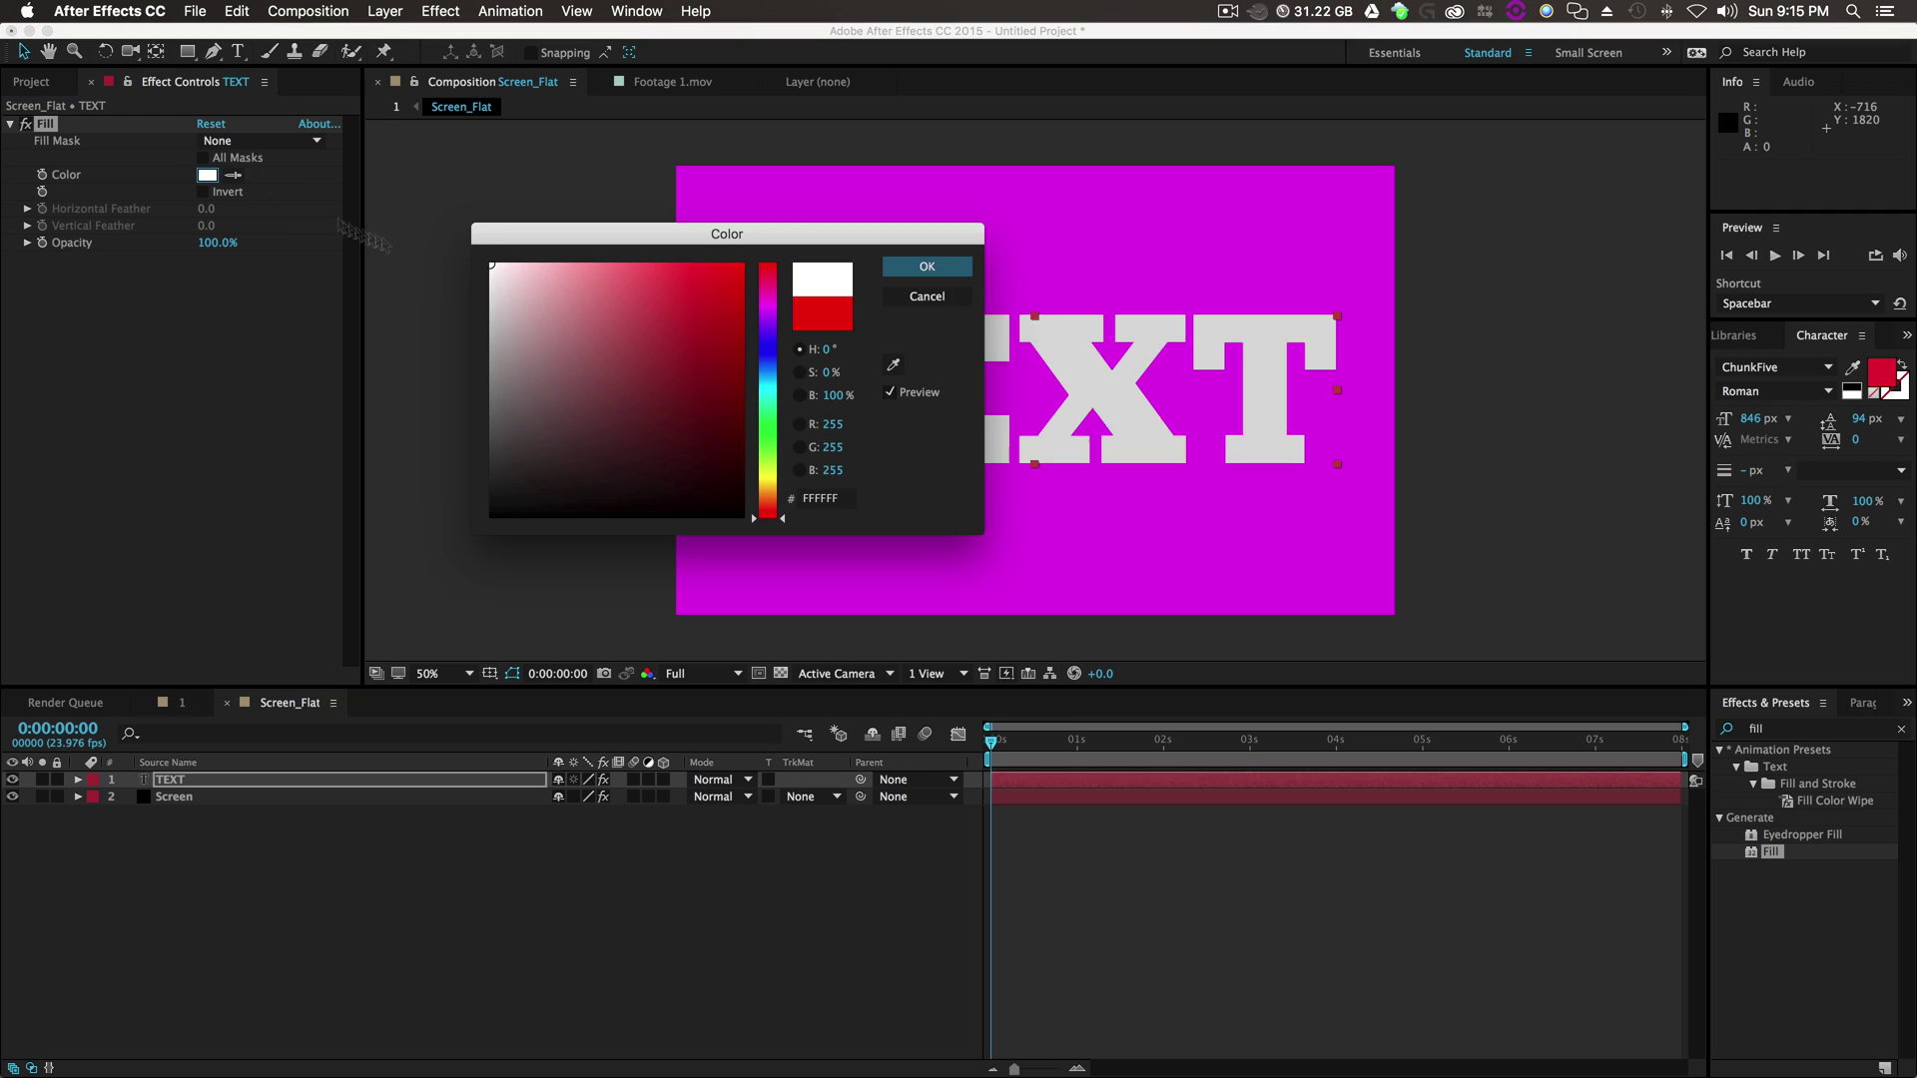
pyautogui.click(926, 266)
pyautogui.click(777, 879)
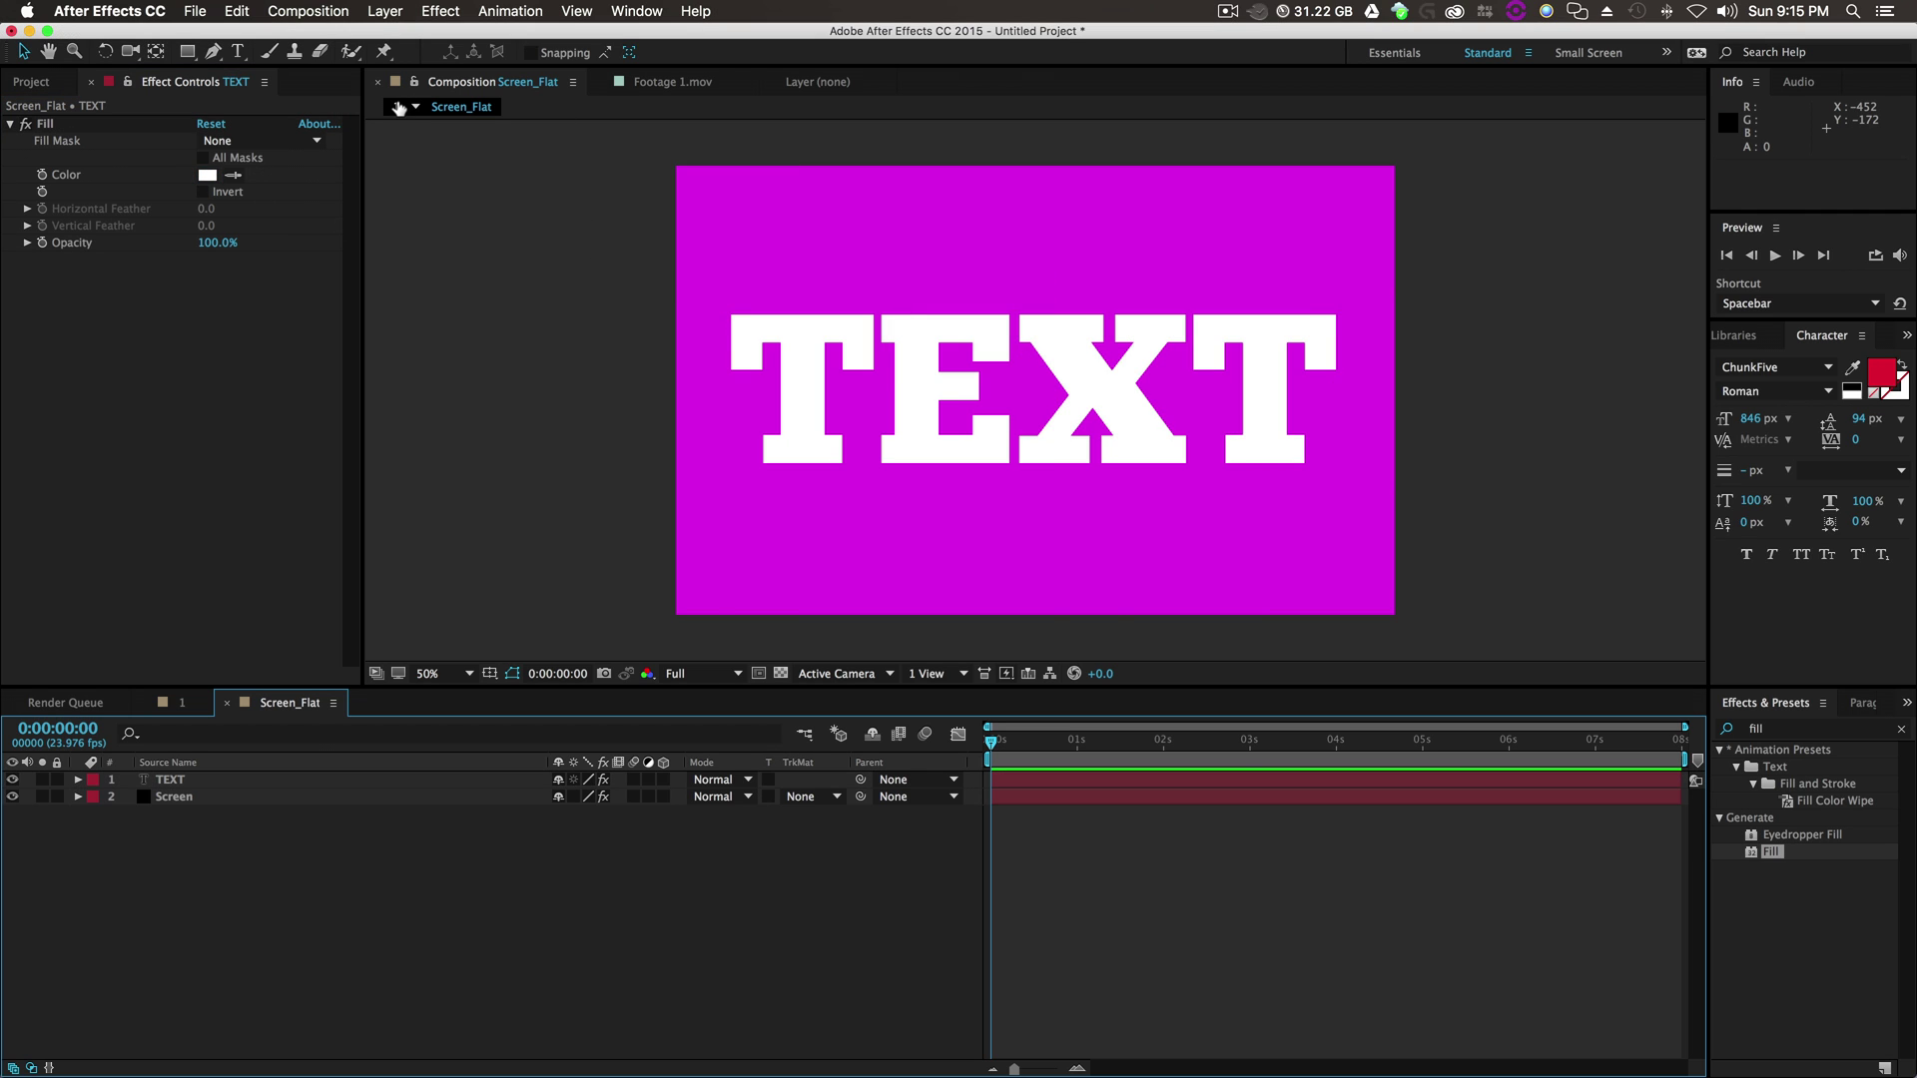
# Switch to Composition 1 and preview the magenta TEXT screen pinned on the laptop.
pyautogui.click(395, 105)
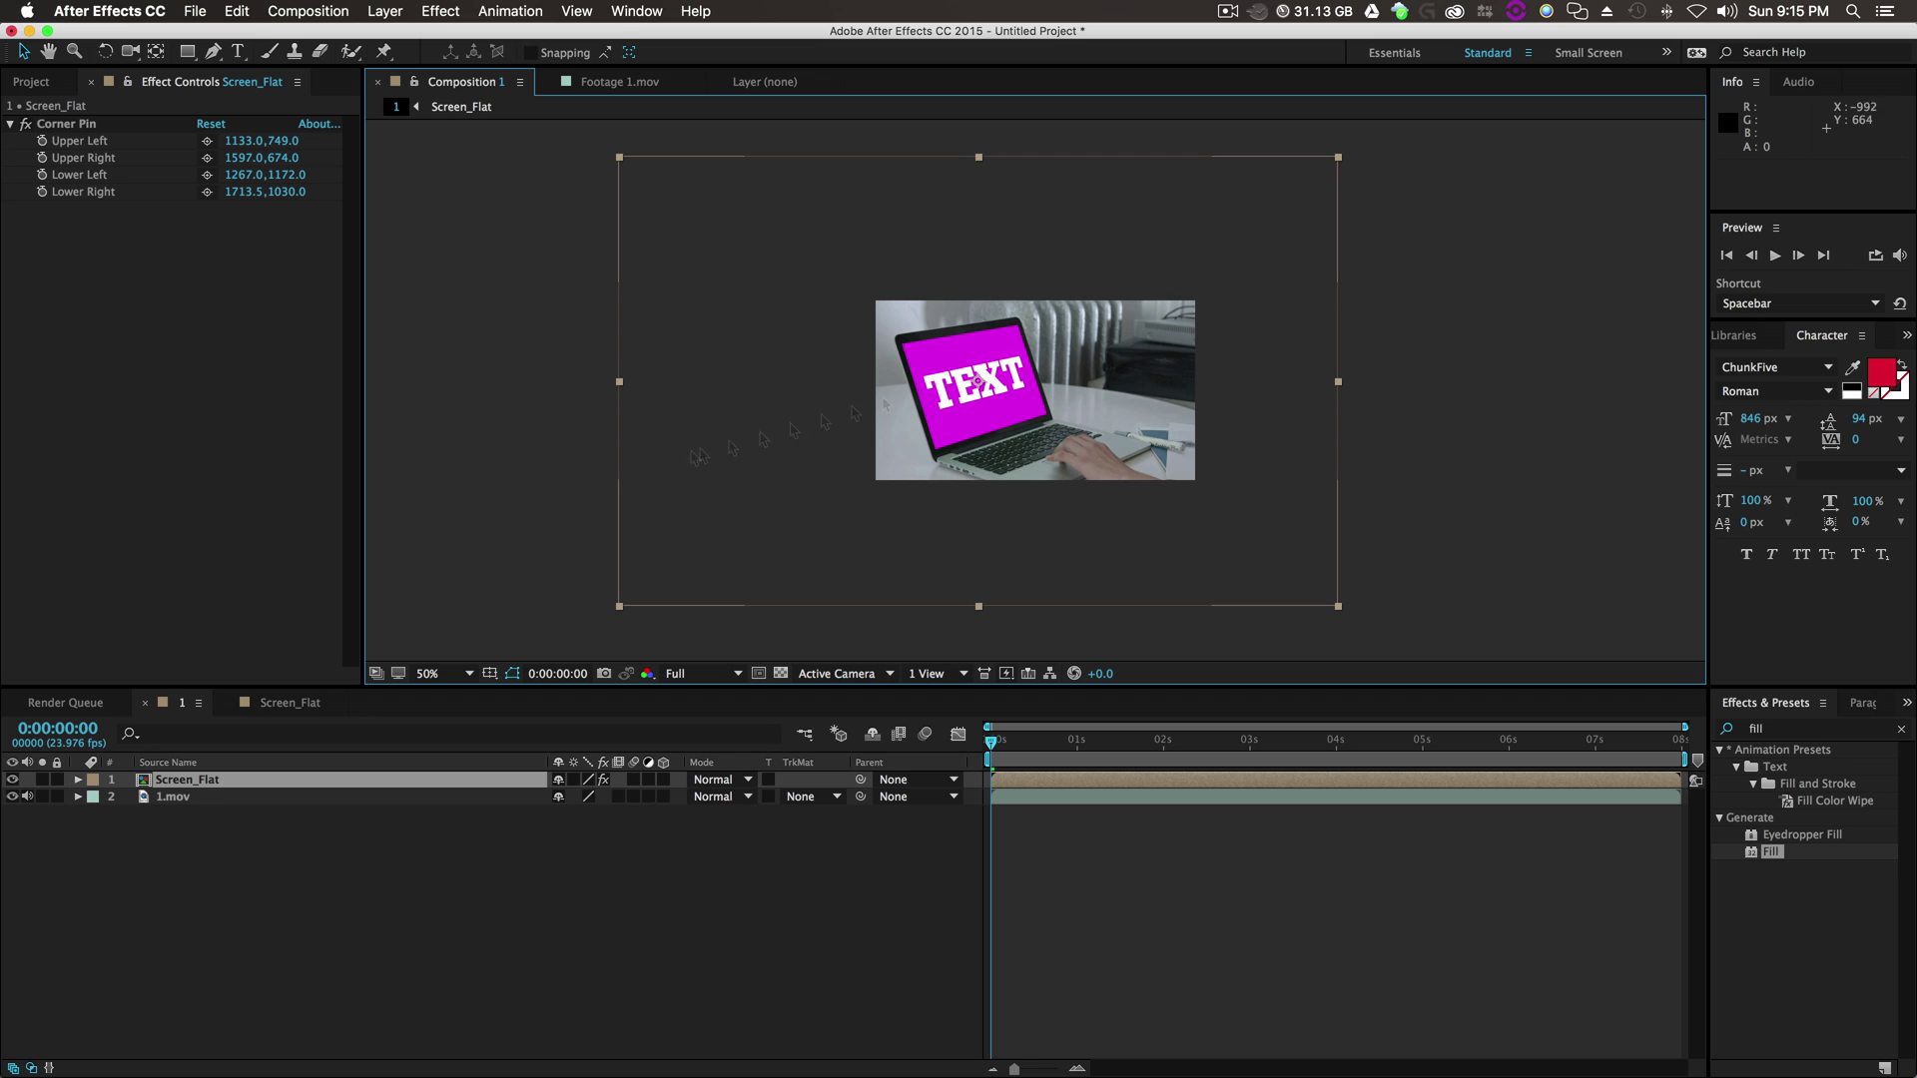
pyautogui.press('.')
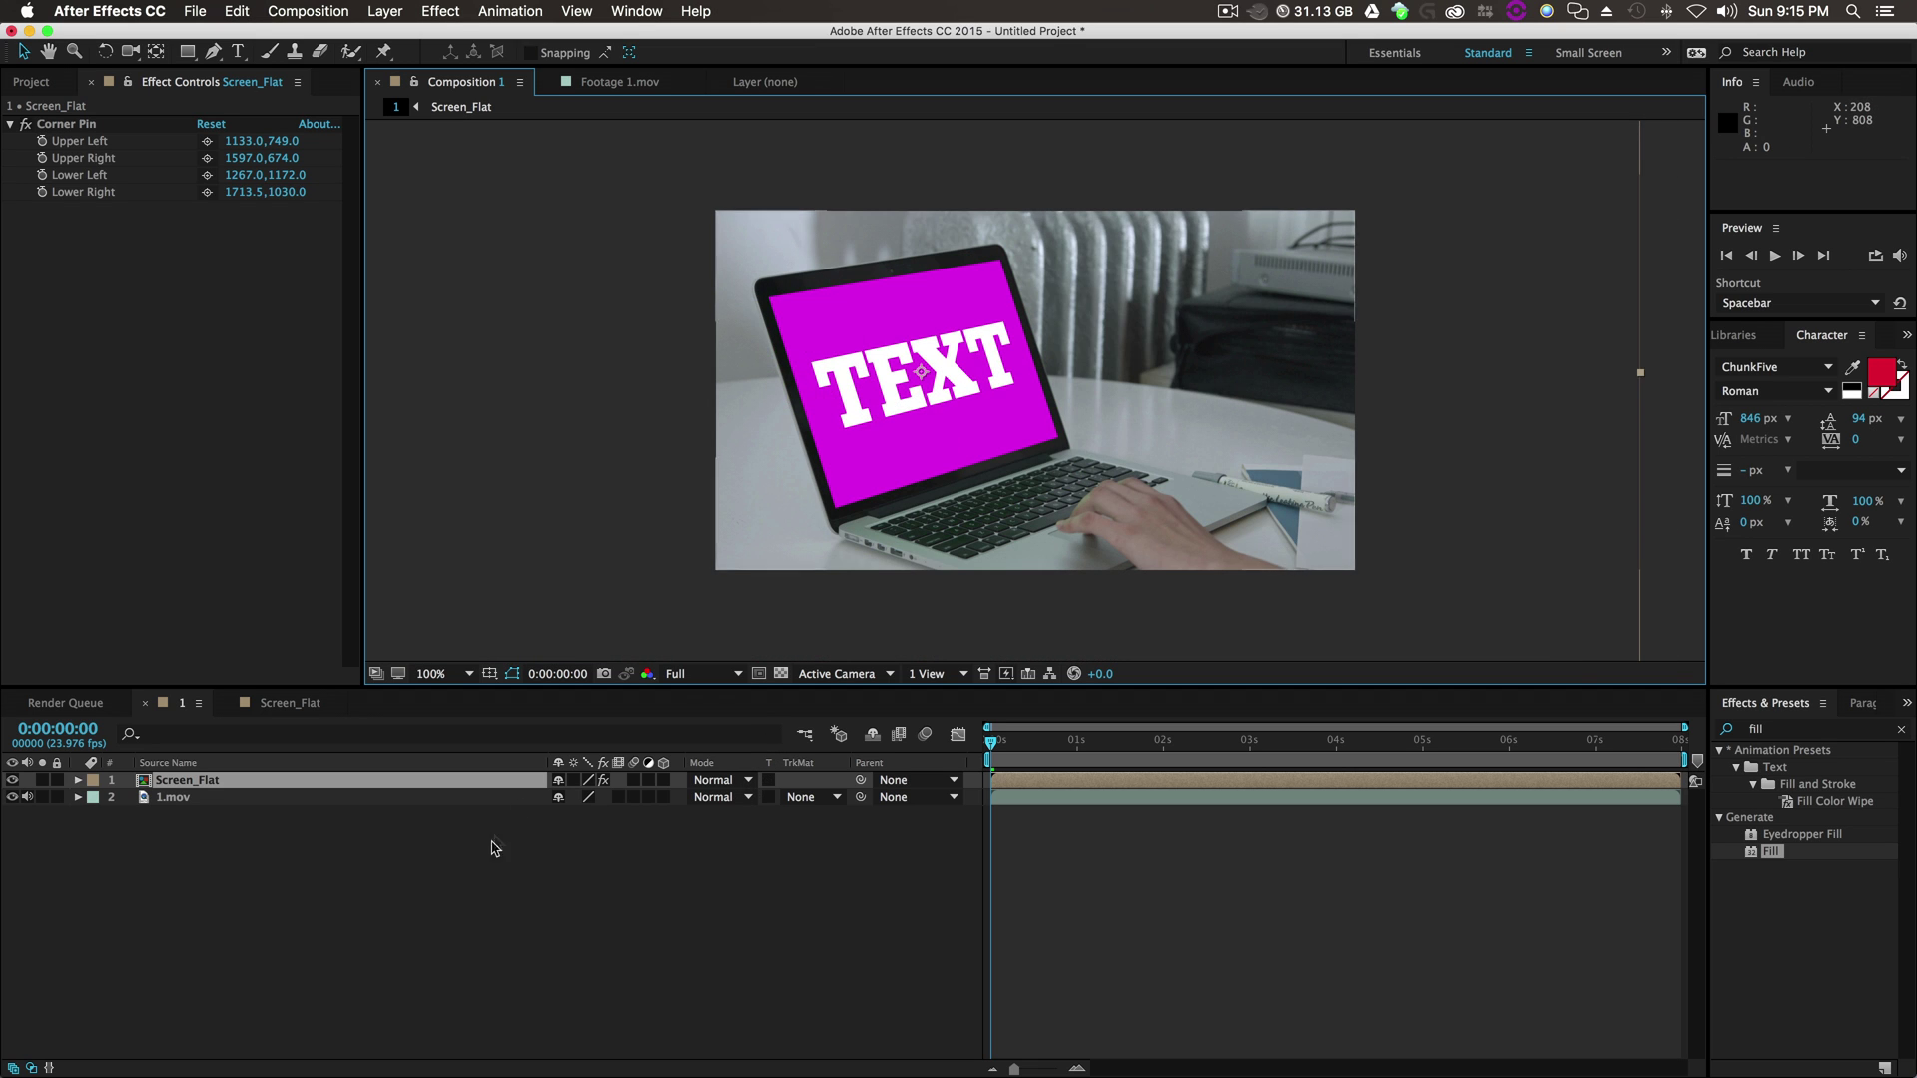
pyautogui.click(492, 844)
pyautogui.click(200, 779)
pyautogui.press(',')
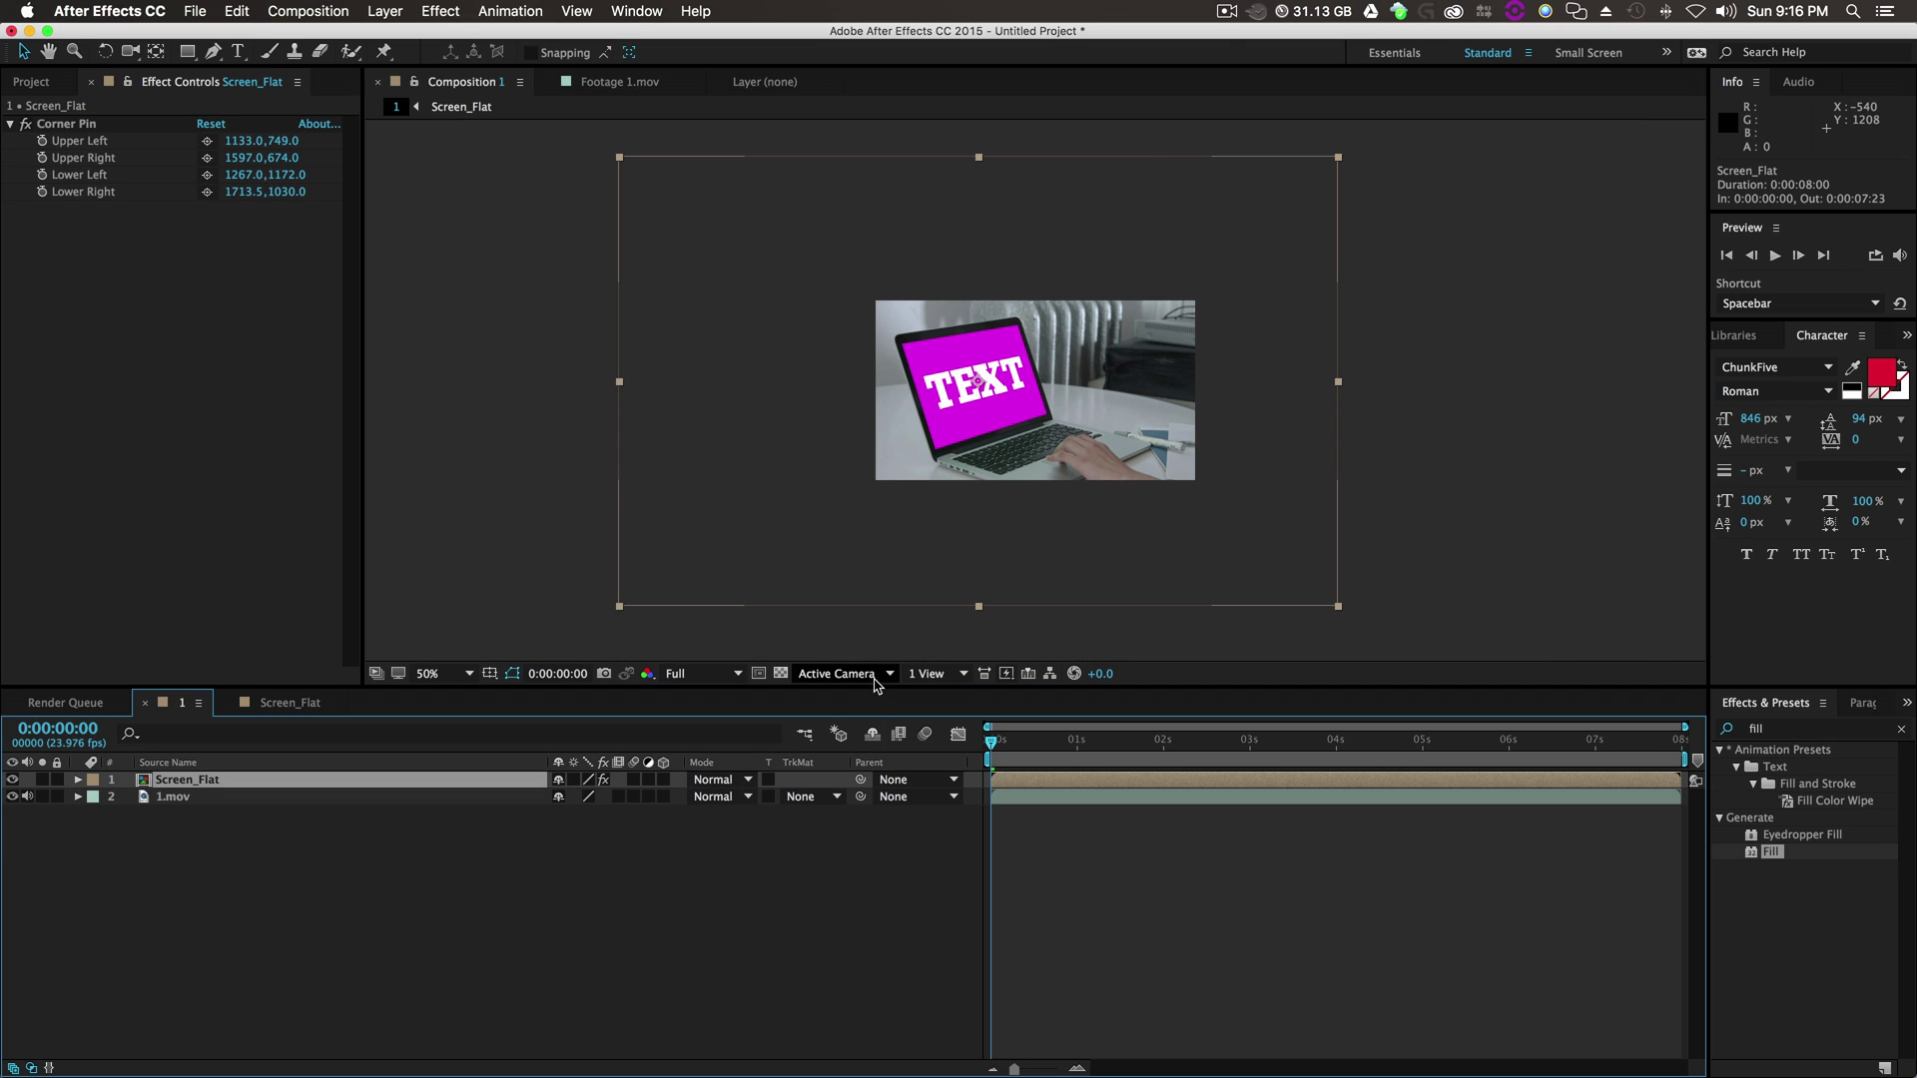
pyautogui.click(1775, 255)
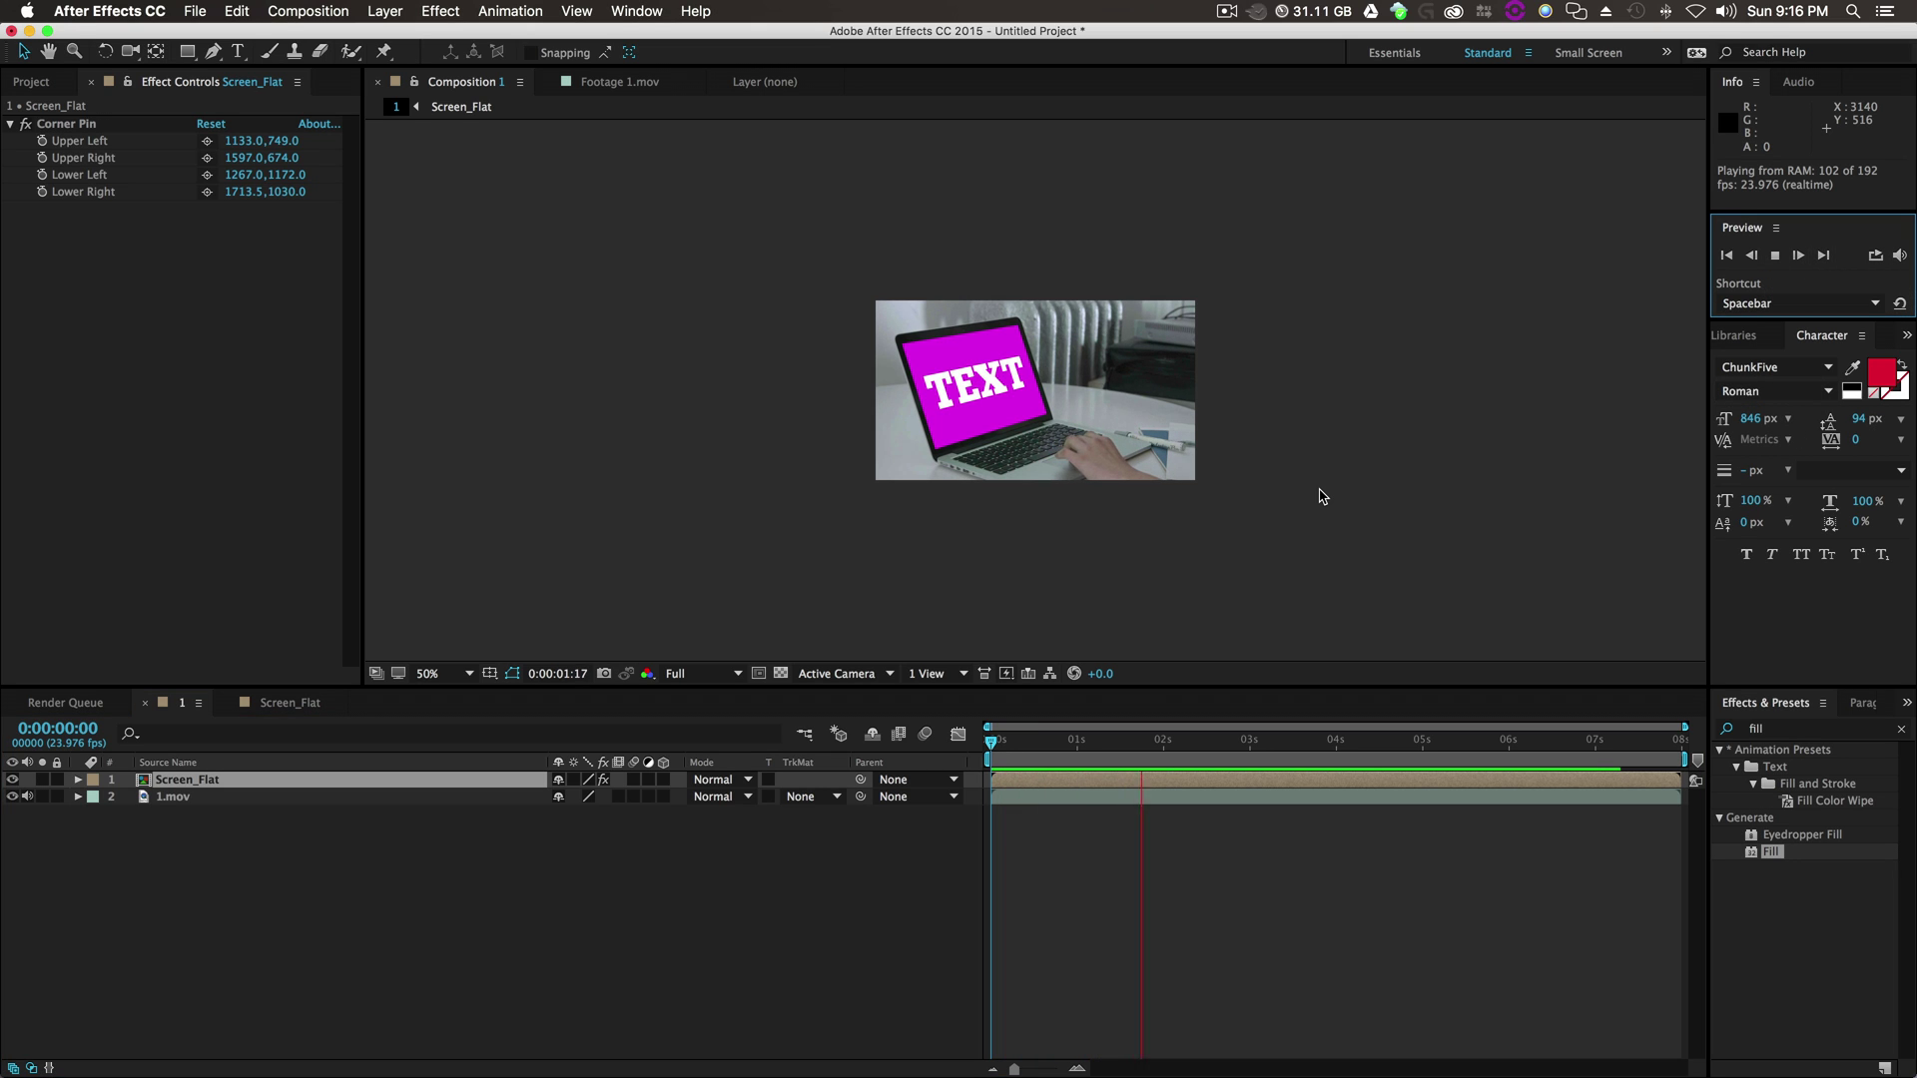
pyautogui.press('.')
pyautogui.press('.')
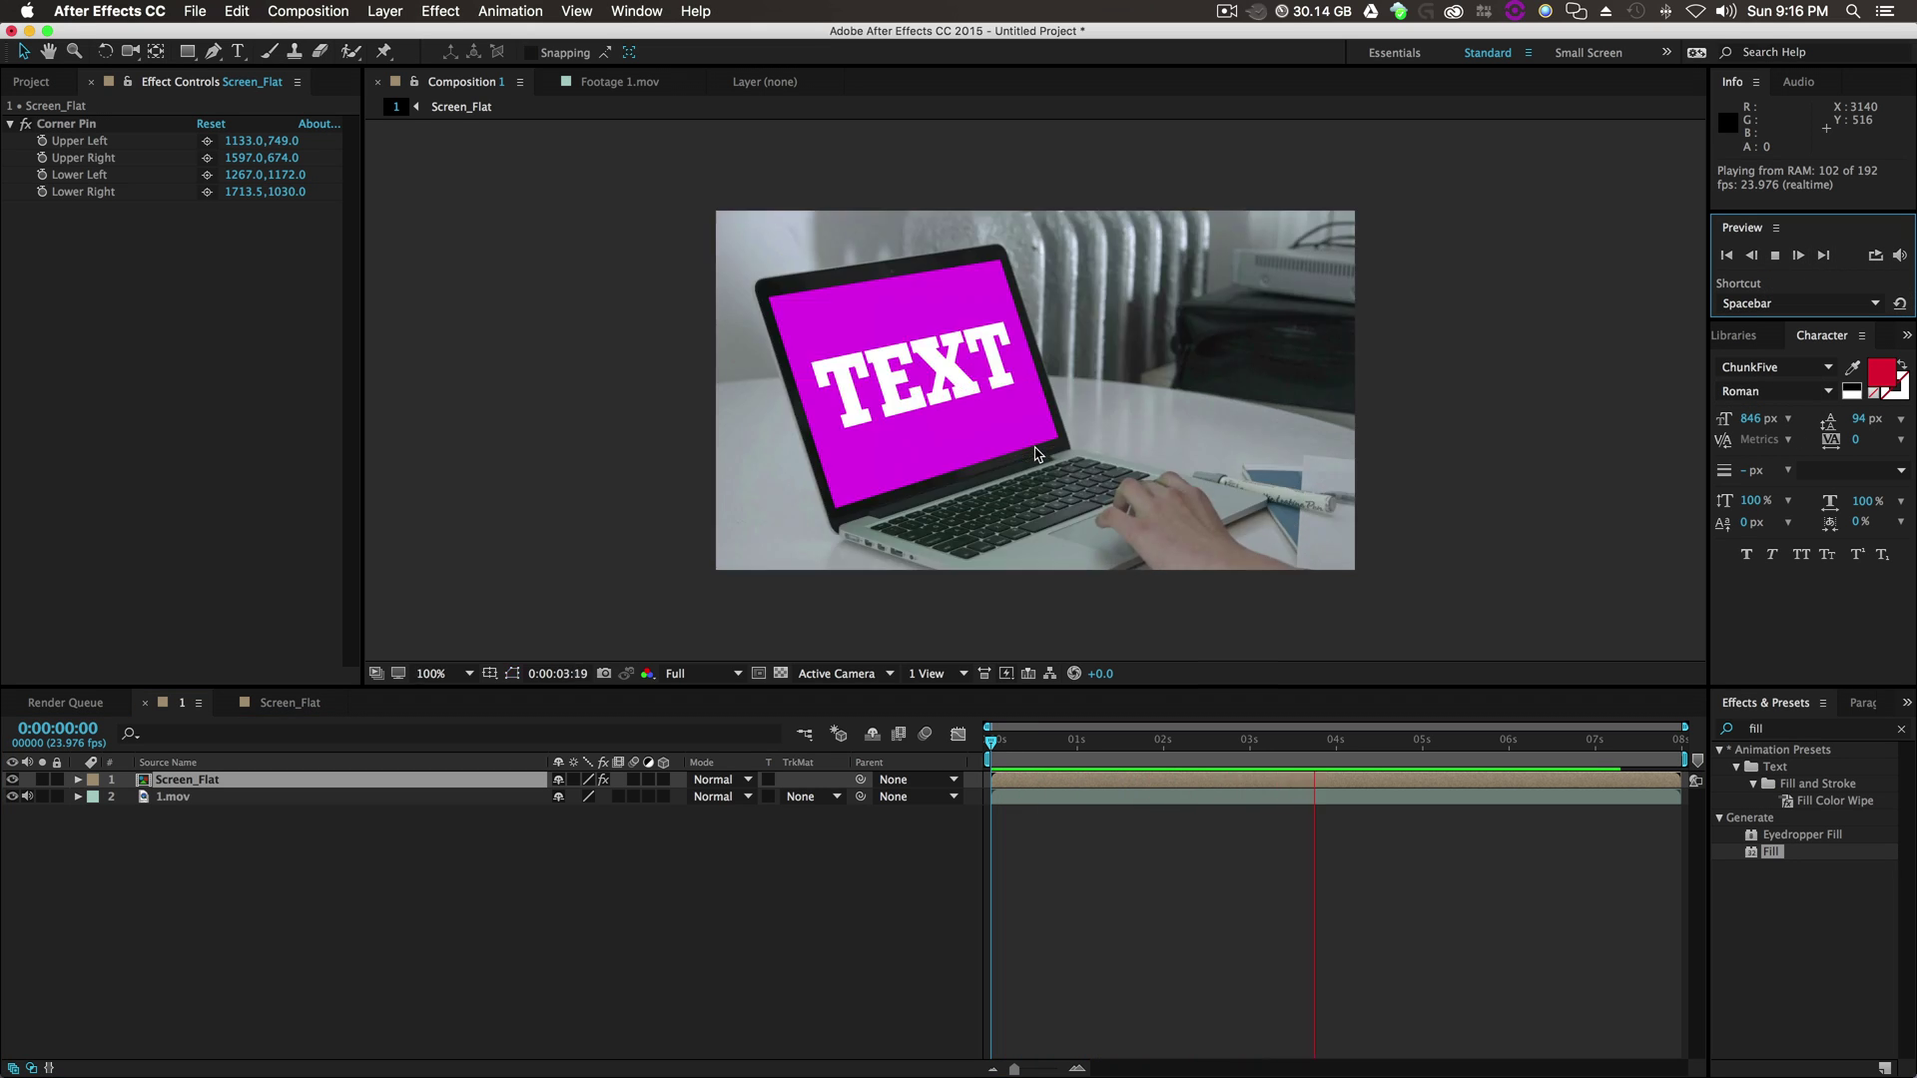
pyautogui.press(',')
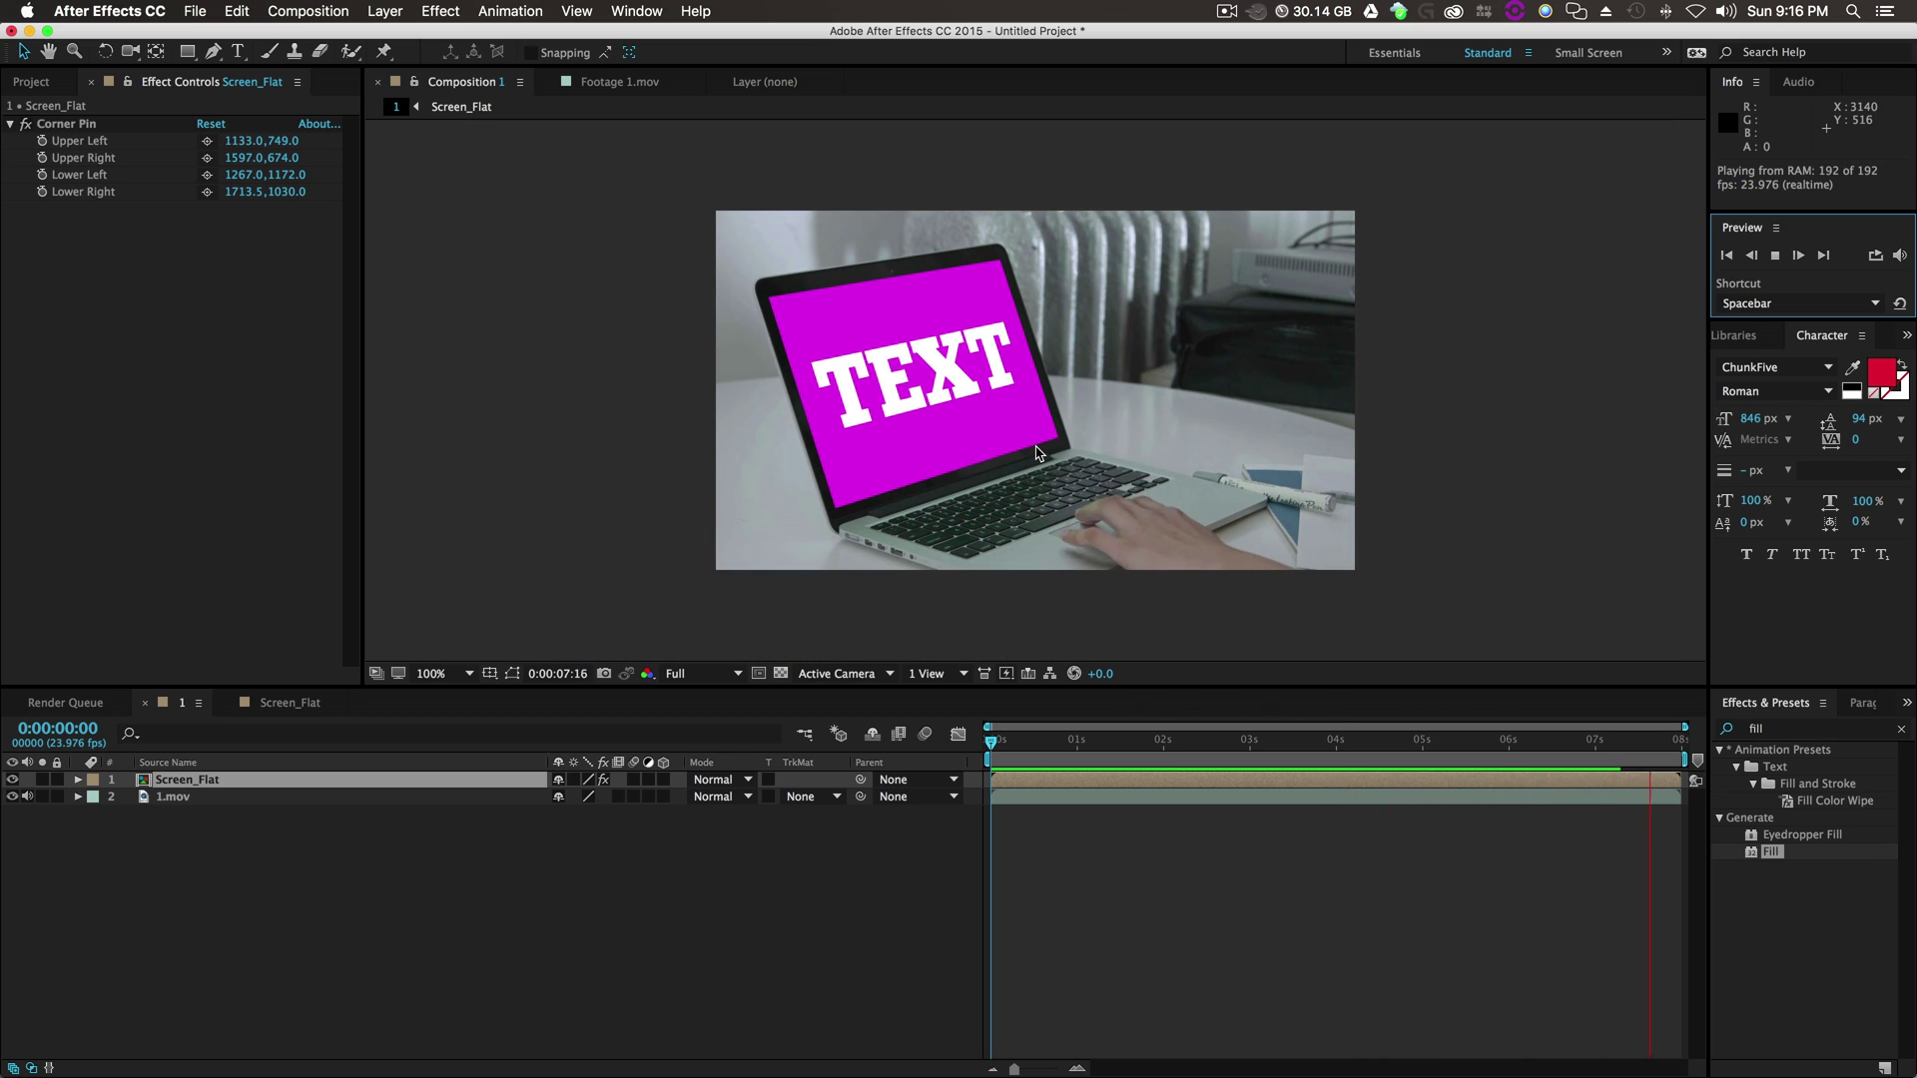
pyautogui.click(1042, 546)
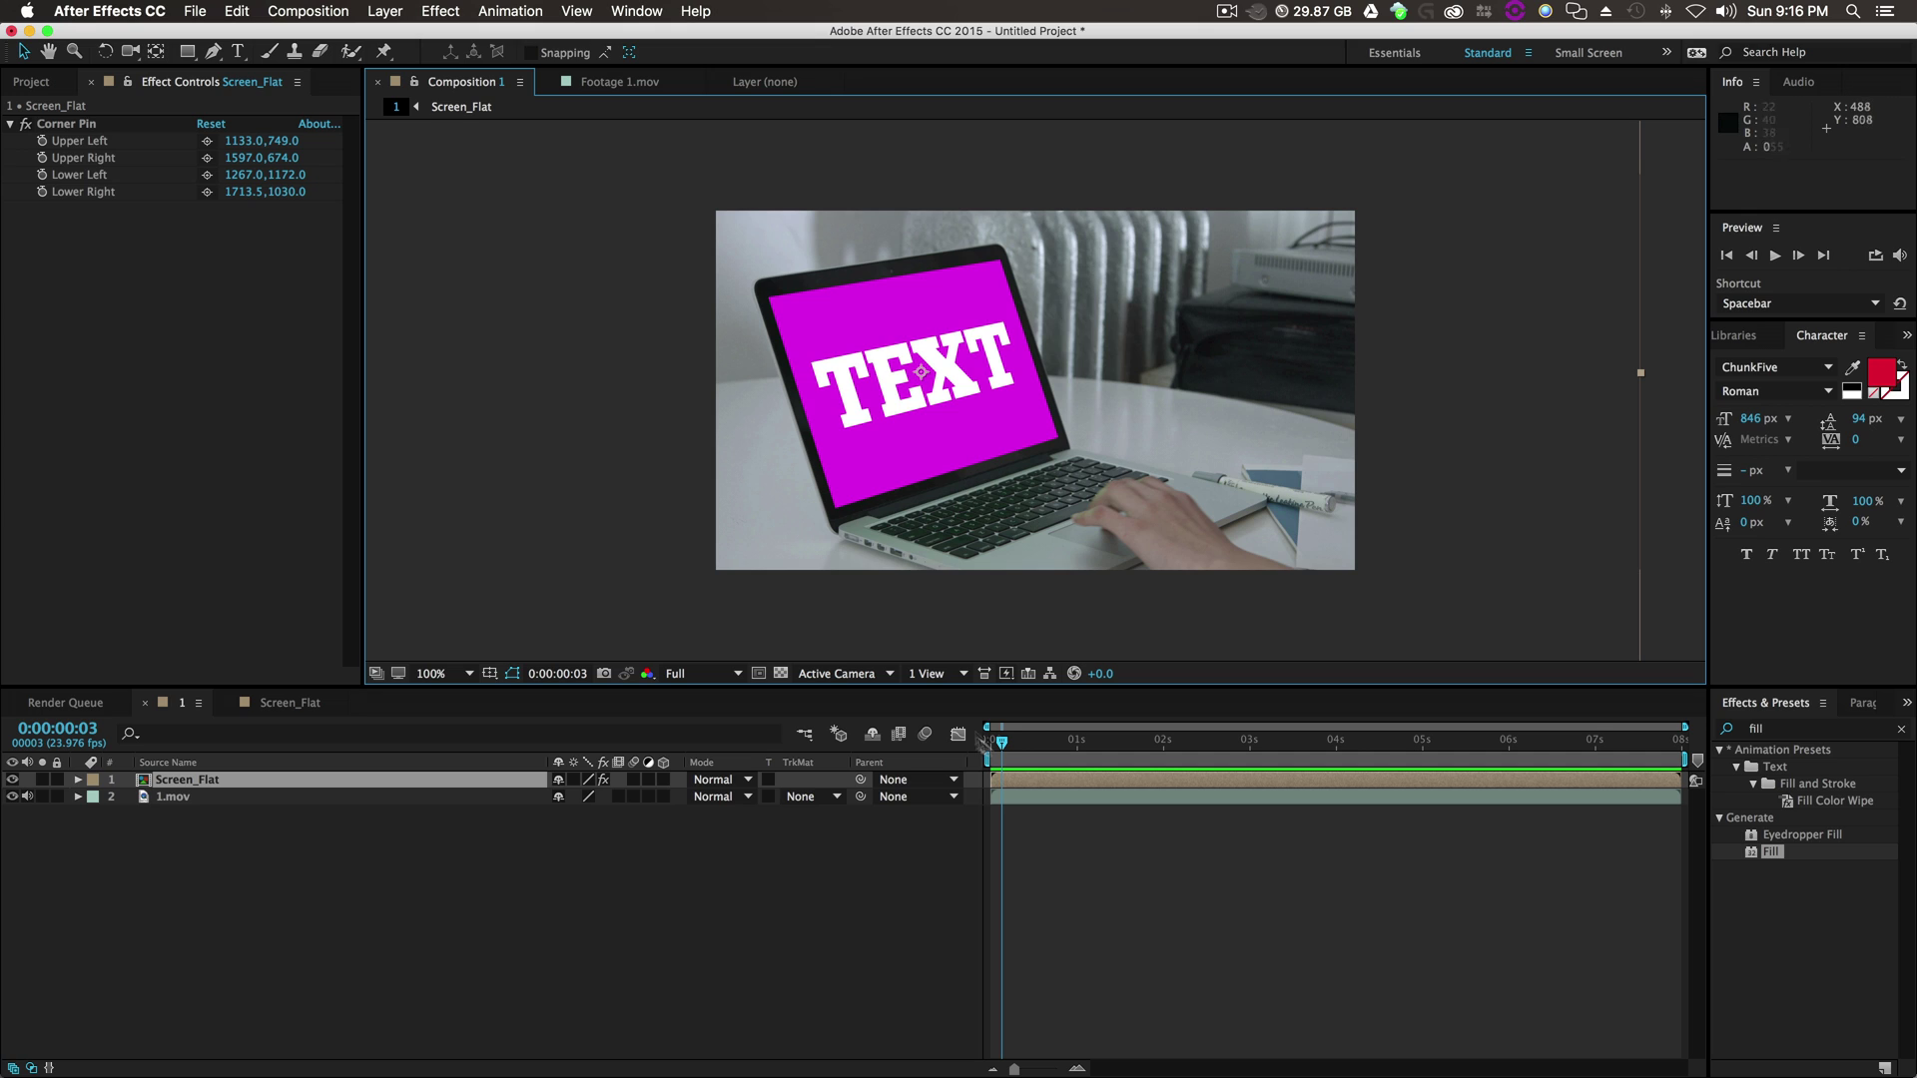
pyautogui.click(745, 903)
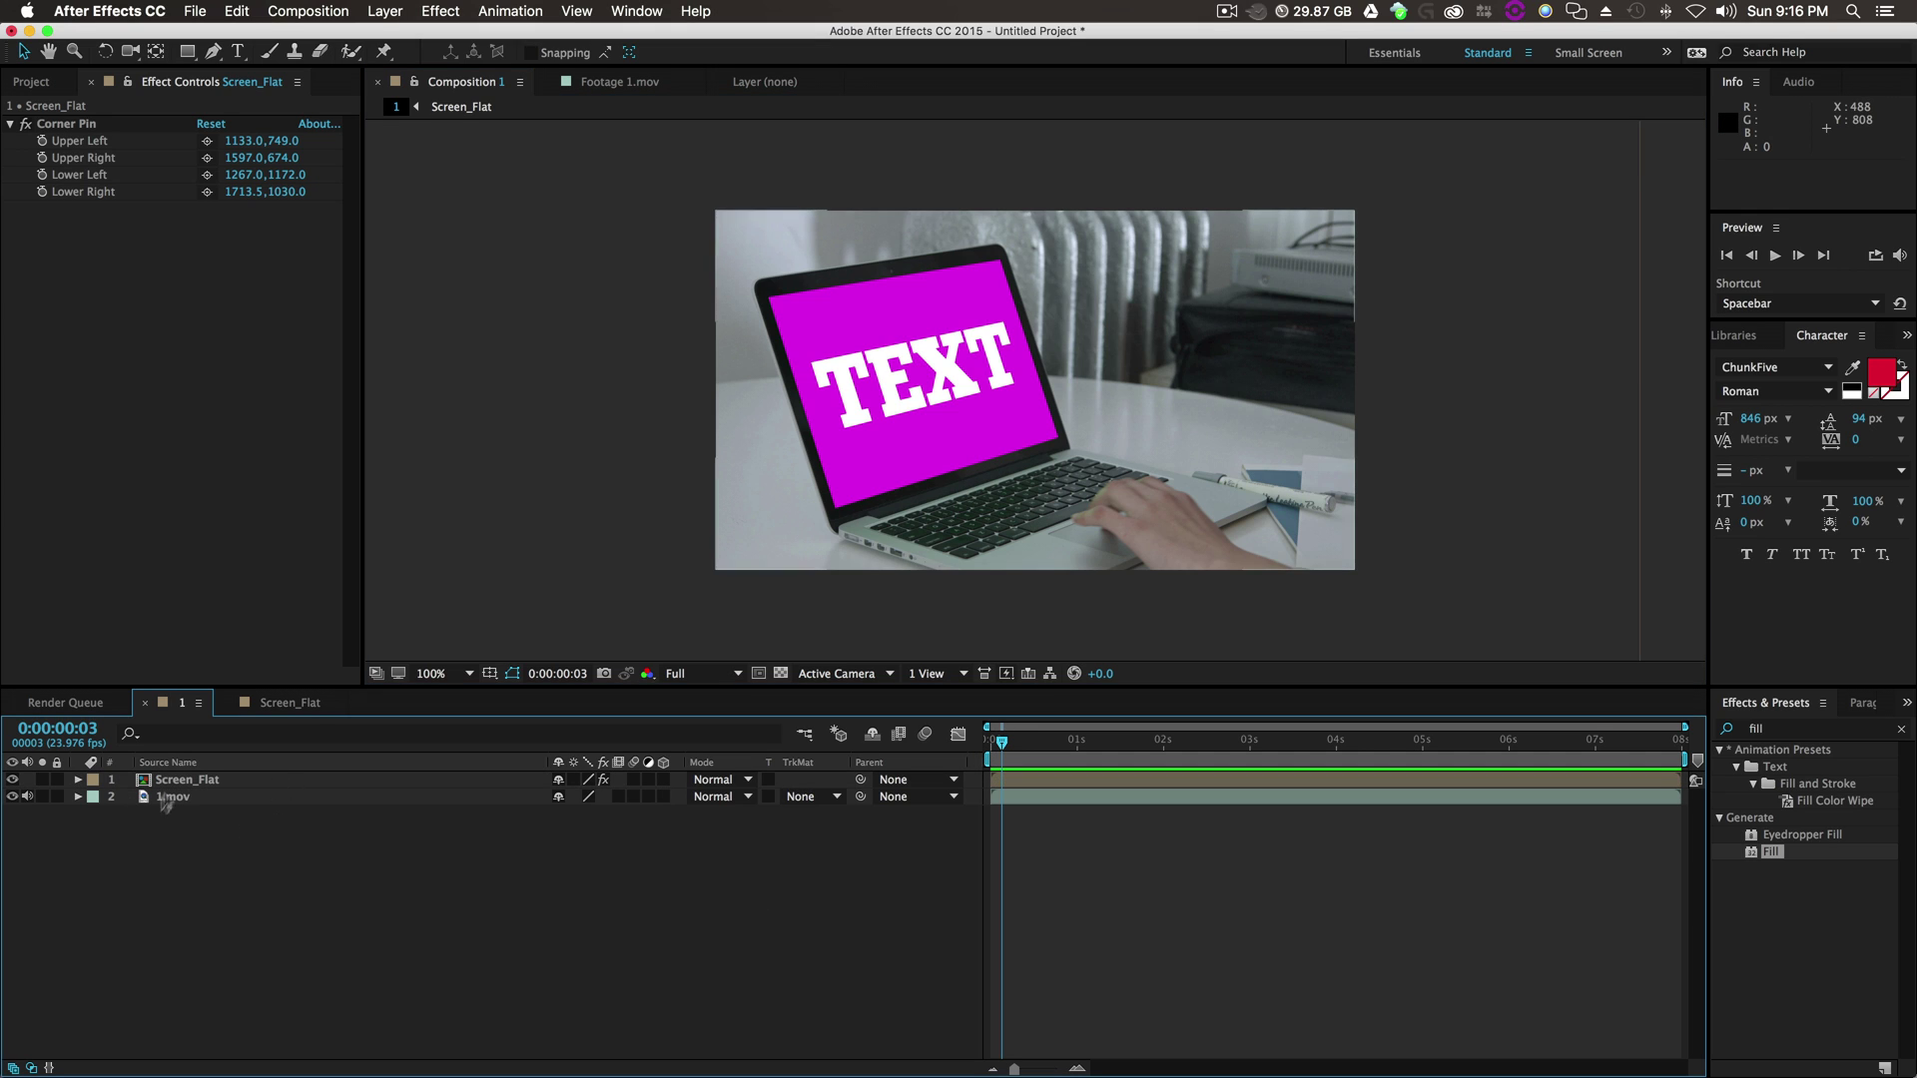
# Hide Screen_Flat, apply Keylight to 1.mov and sample the green screen colour.
pyautogui.click(13, 780)
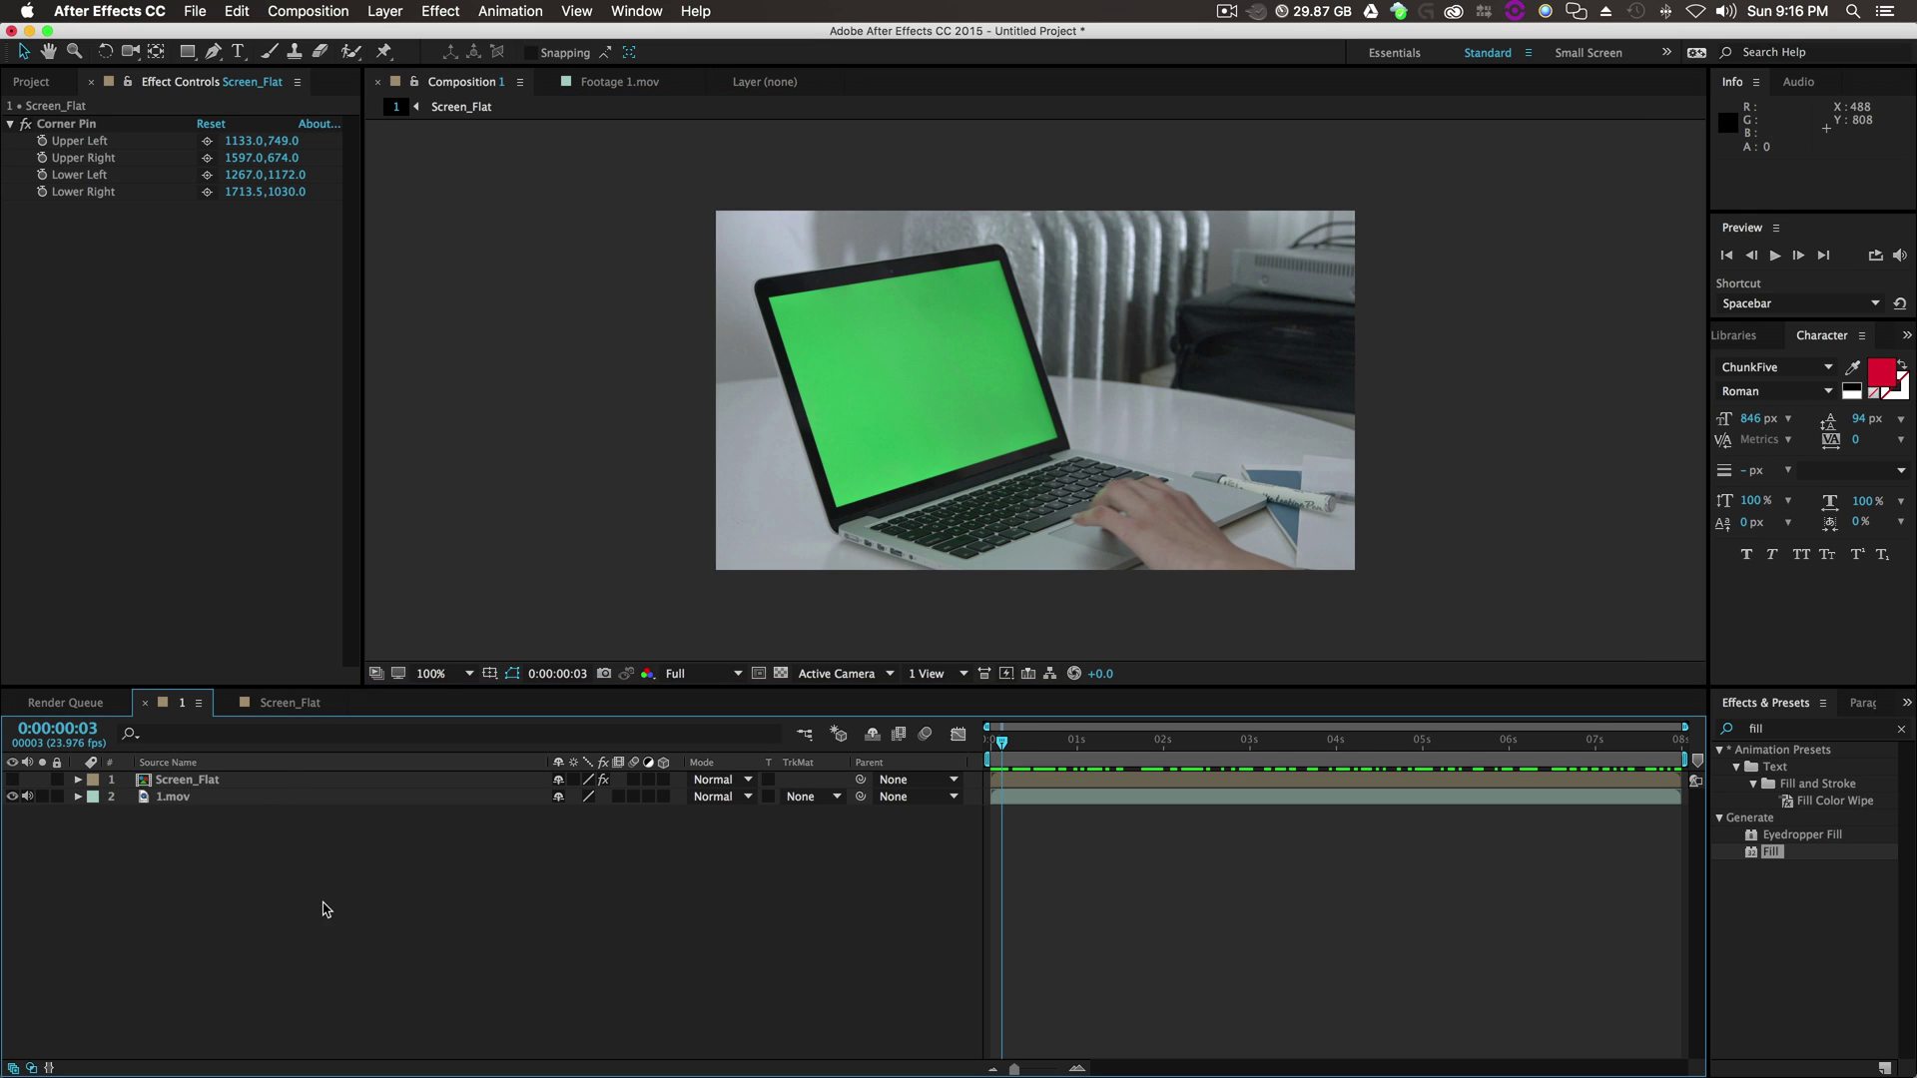
pyautogui.click(190, 782)
pyautogui.click(1756, 730)
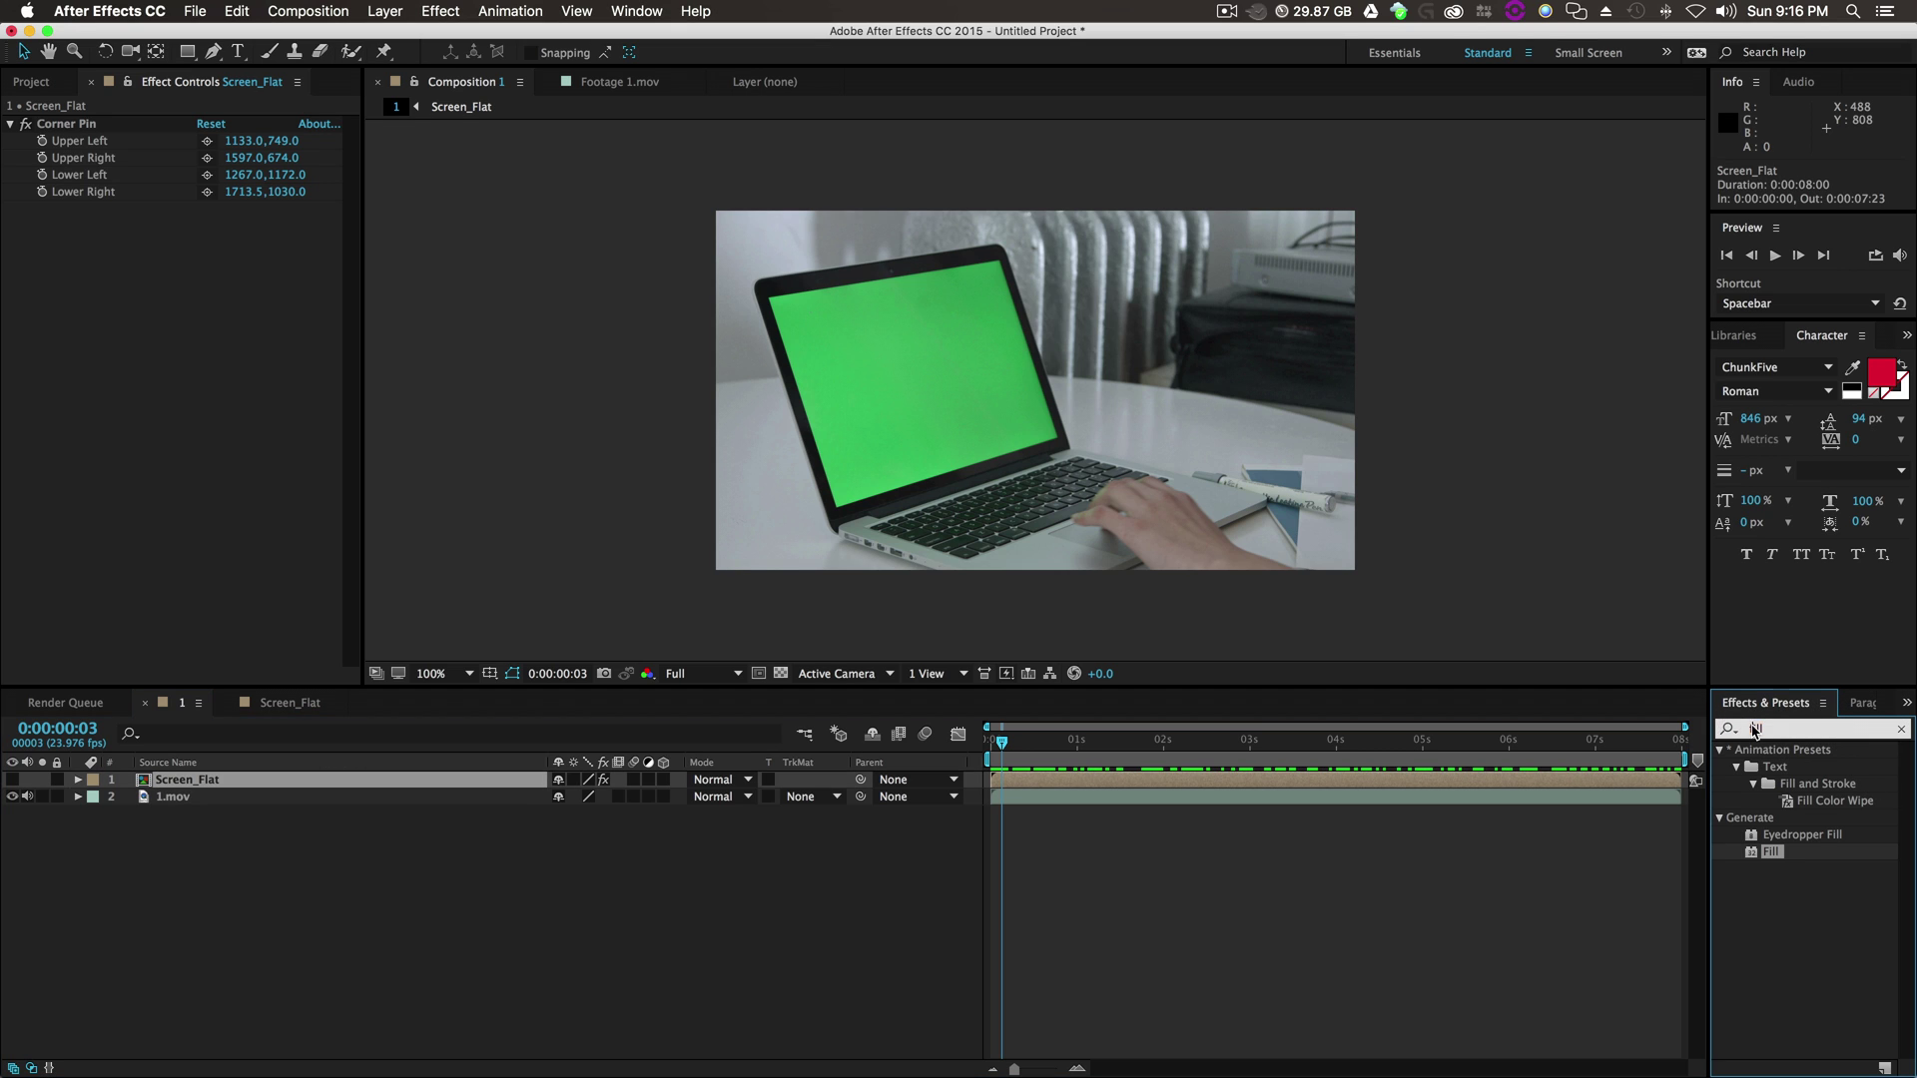
pyautogui.write('keyli')
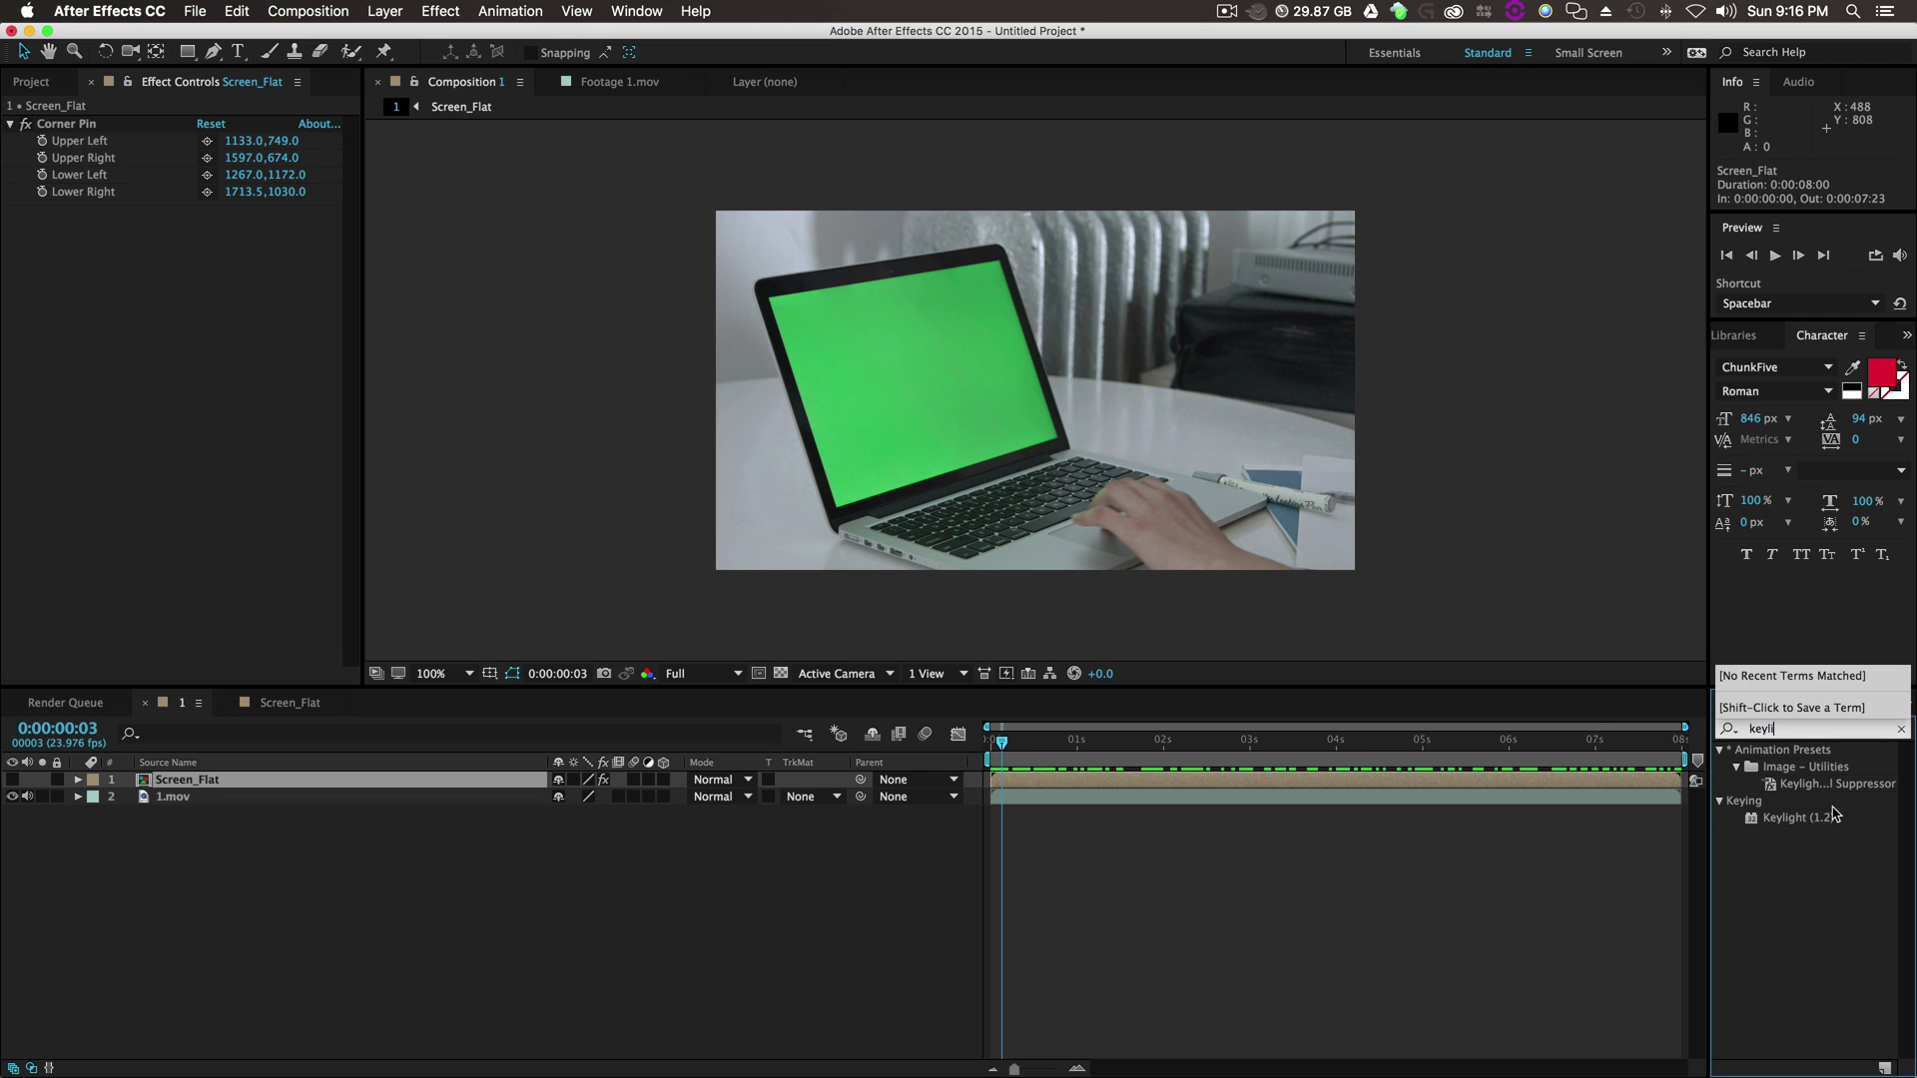
pyautogui.moveTo(1833, 815); pyautogui.dragTo(265, 796)
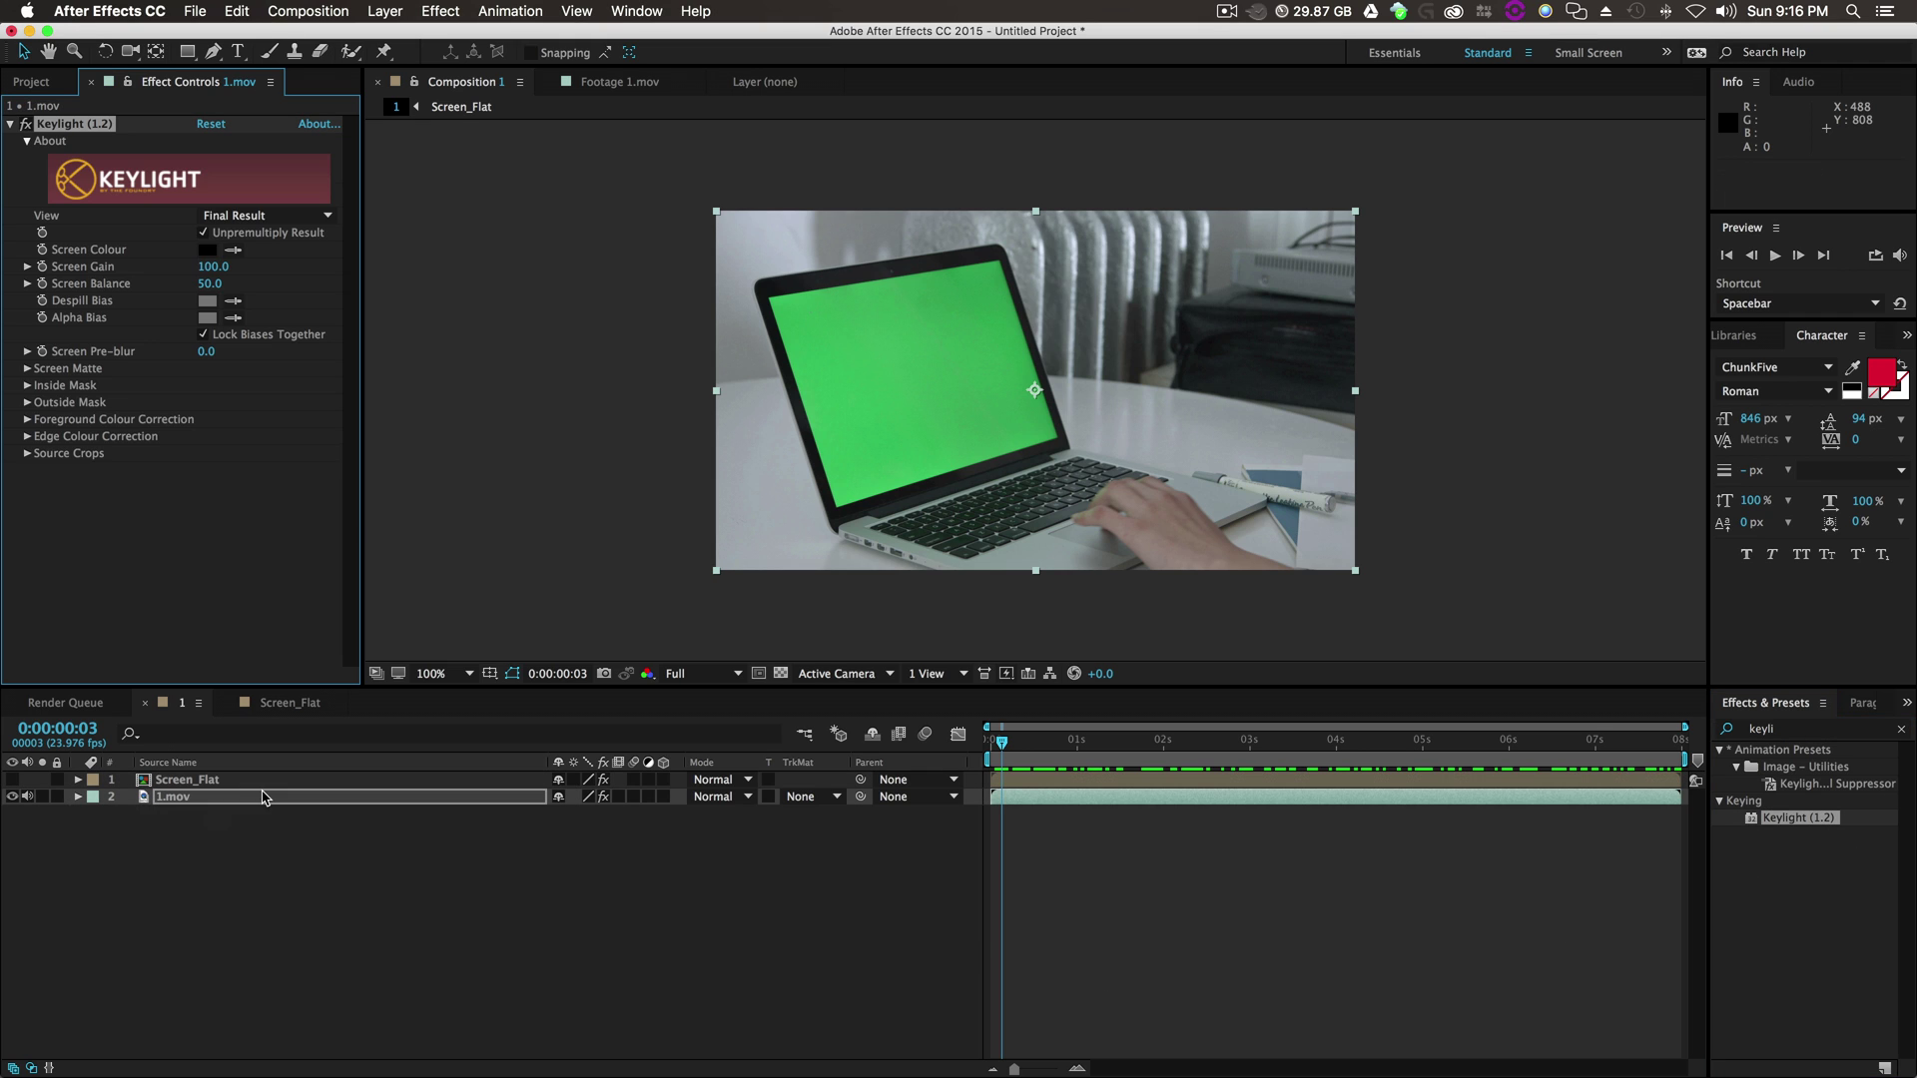
pyautogui.click(234, 250)
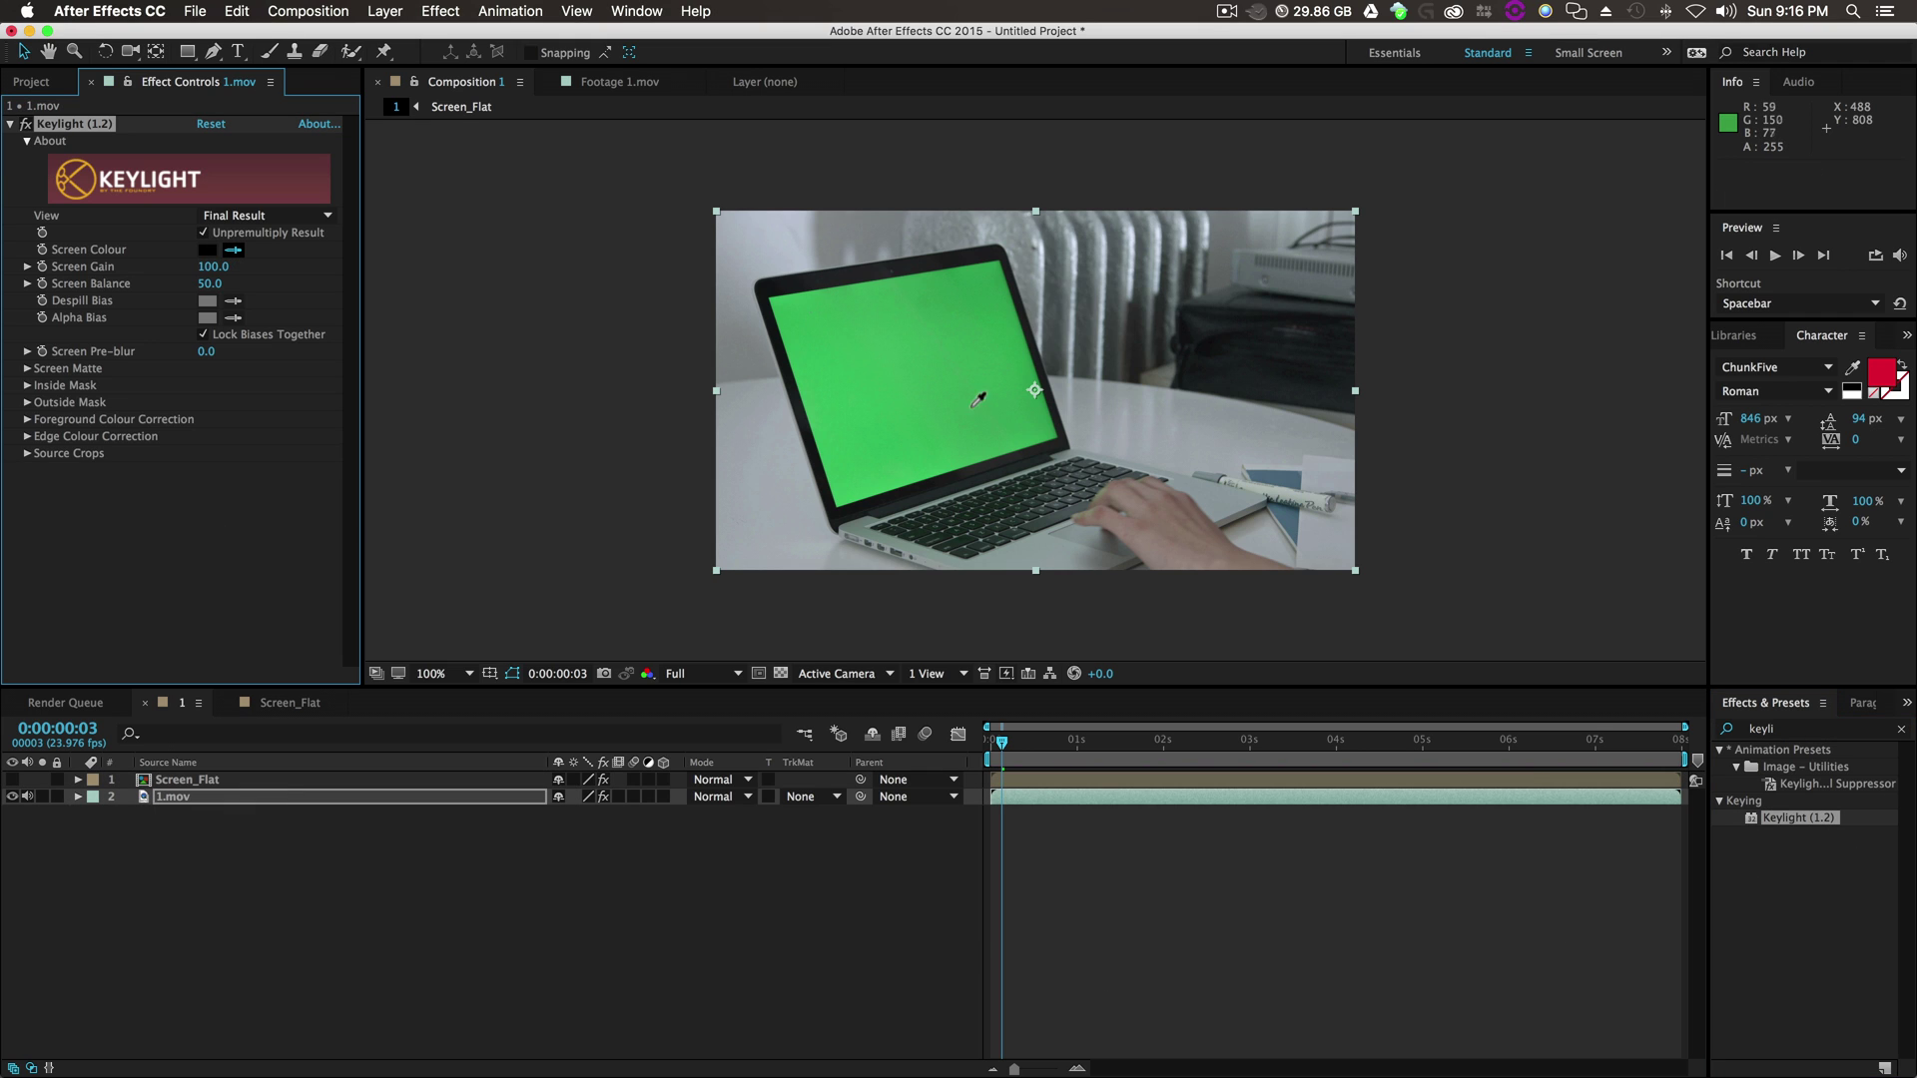
pyautogui.click(912, 371)
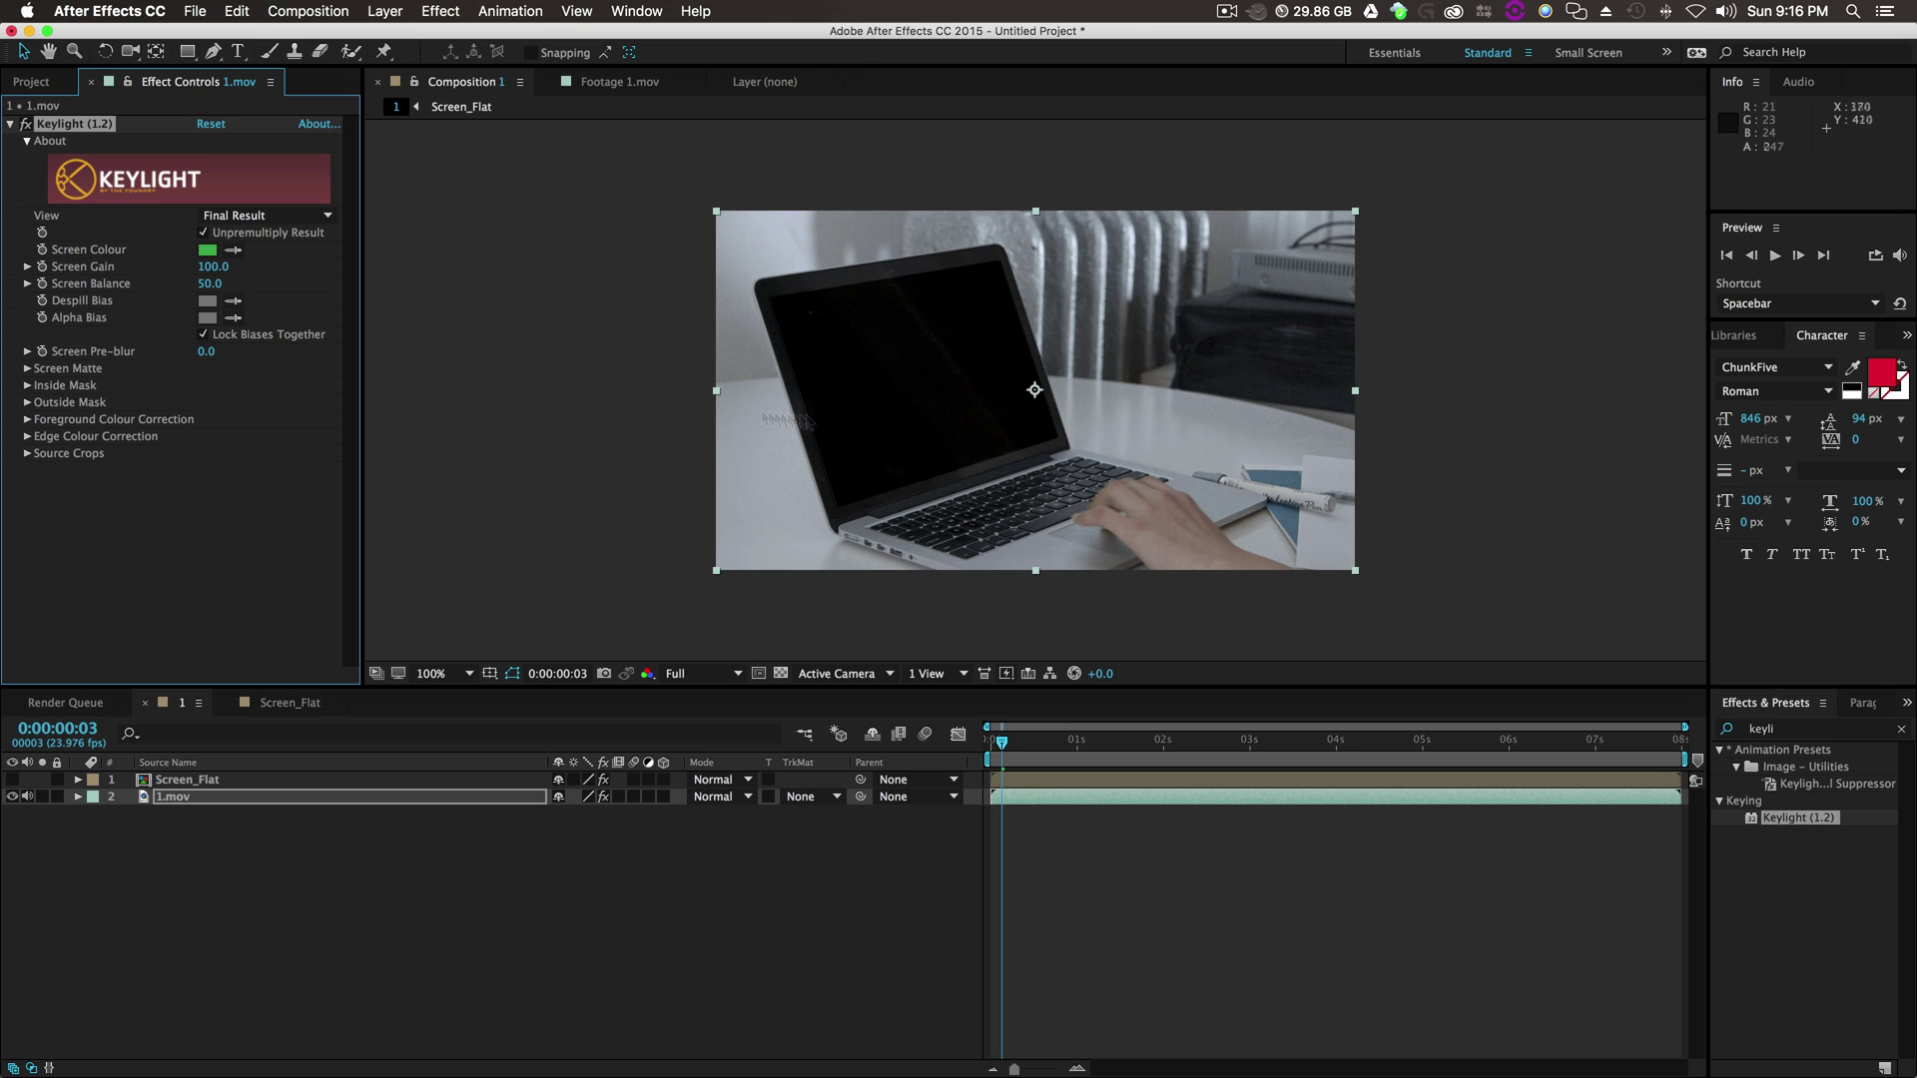
# Set Clip Black to 25 in Combined Matte, then show Final Result with Hard Colour replace.
pyautogui.click(262, 216)
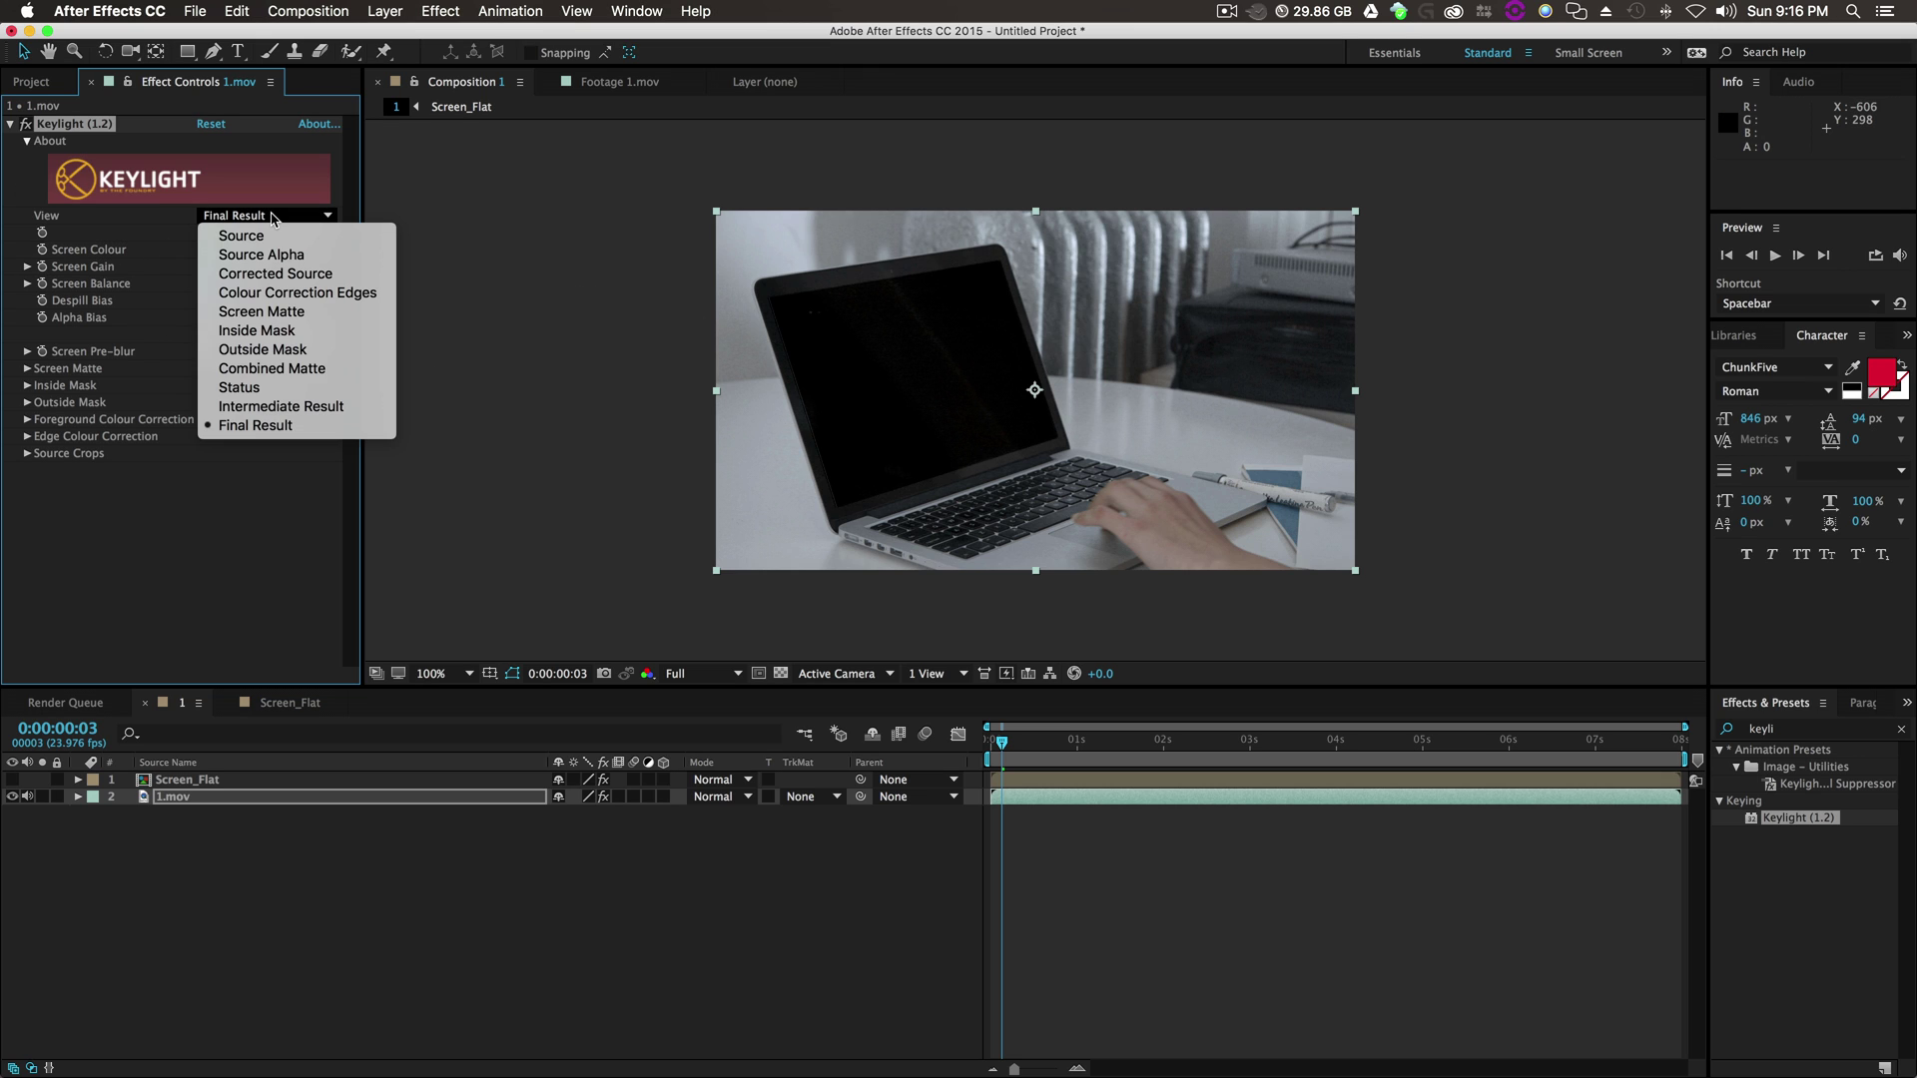
pyautogui.click(301, 367)
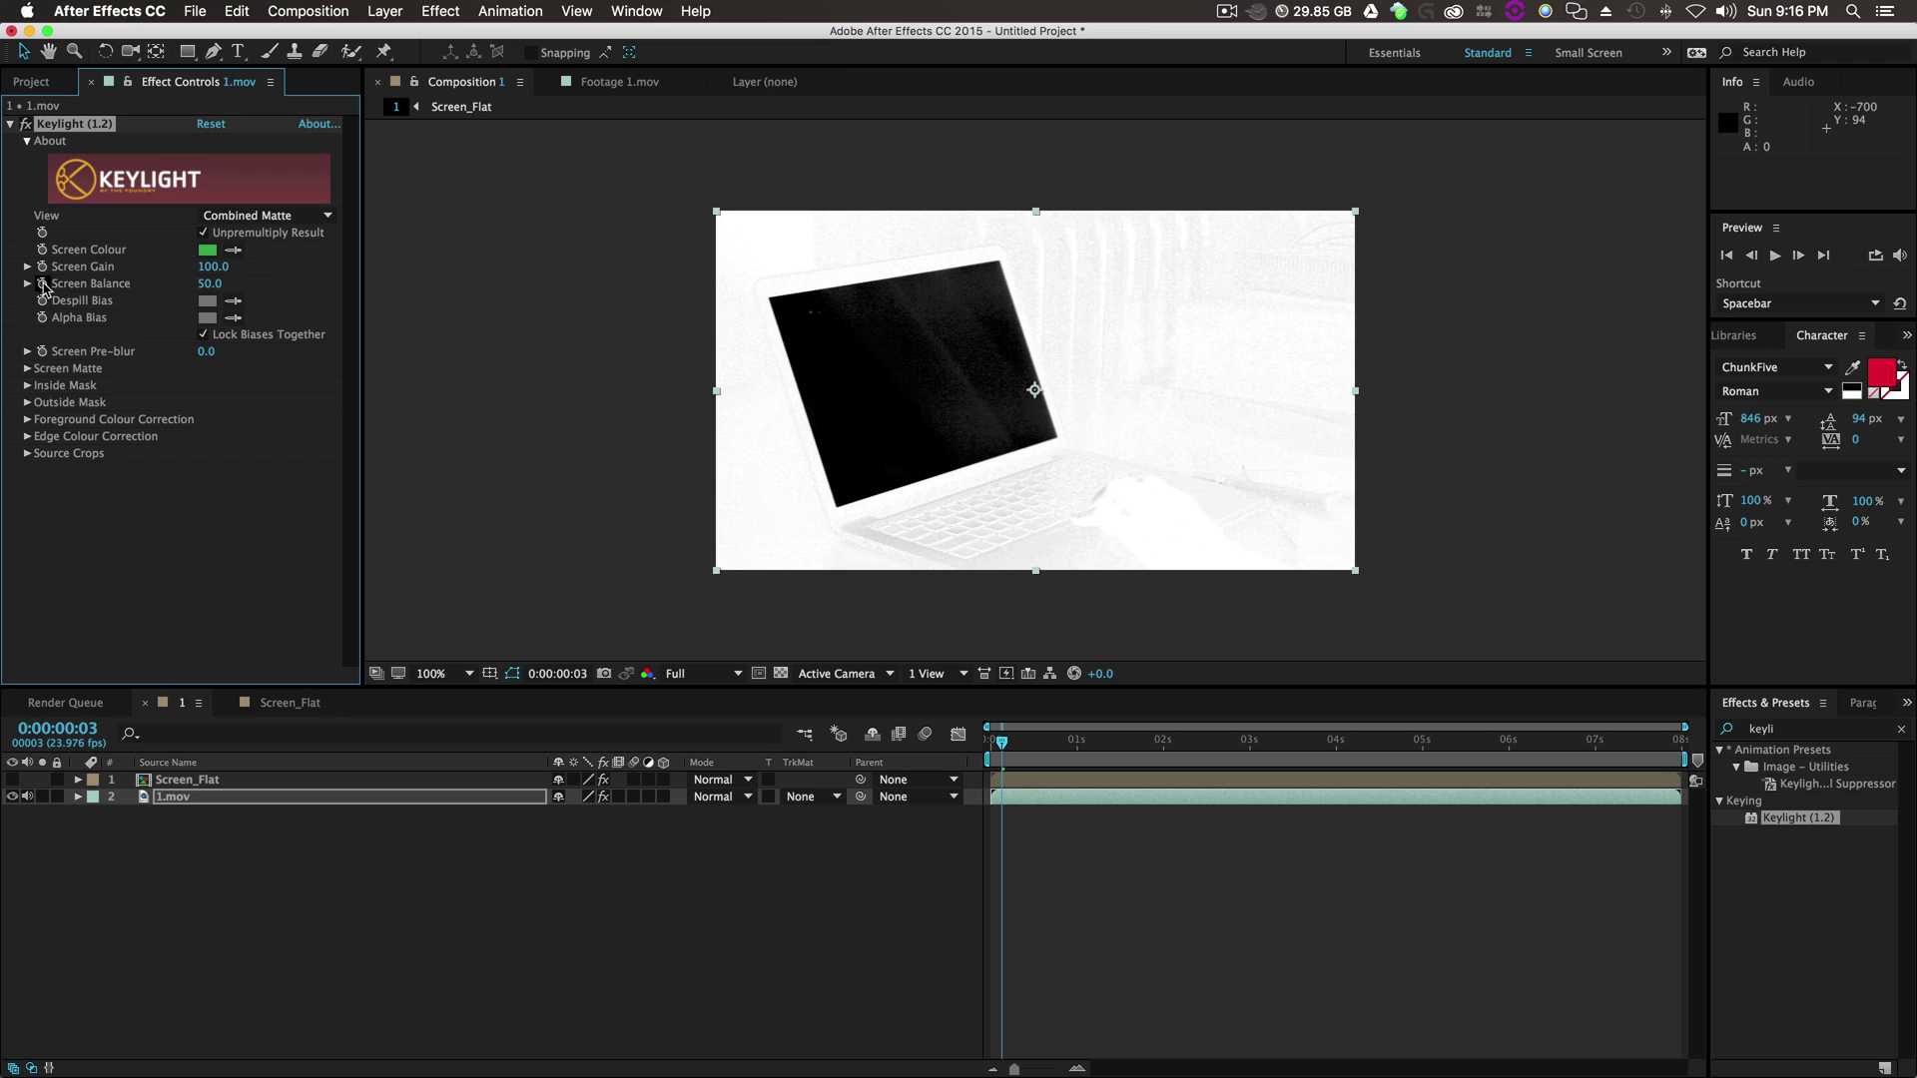
pyautogui.click(27, 369)
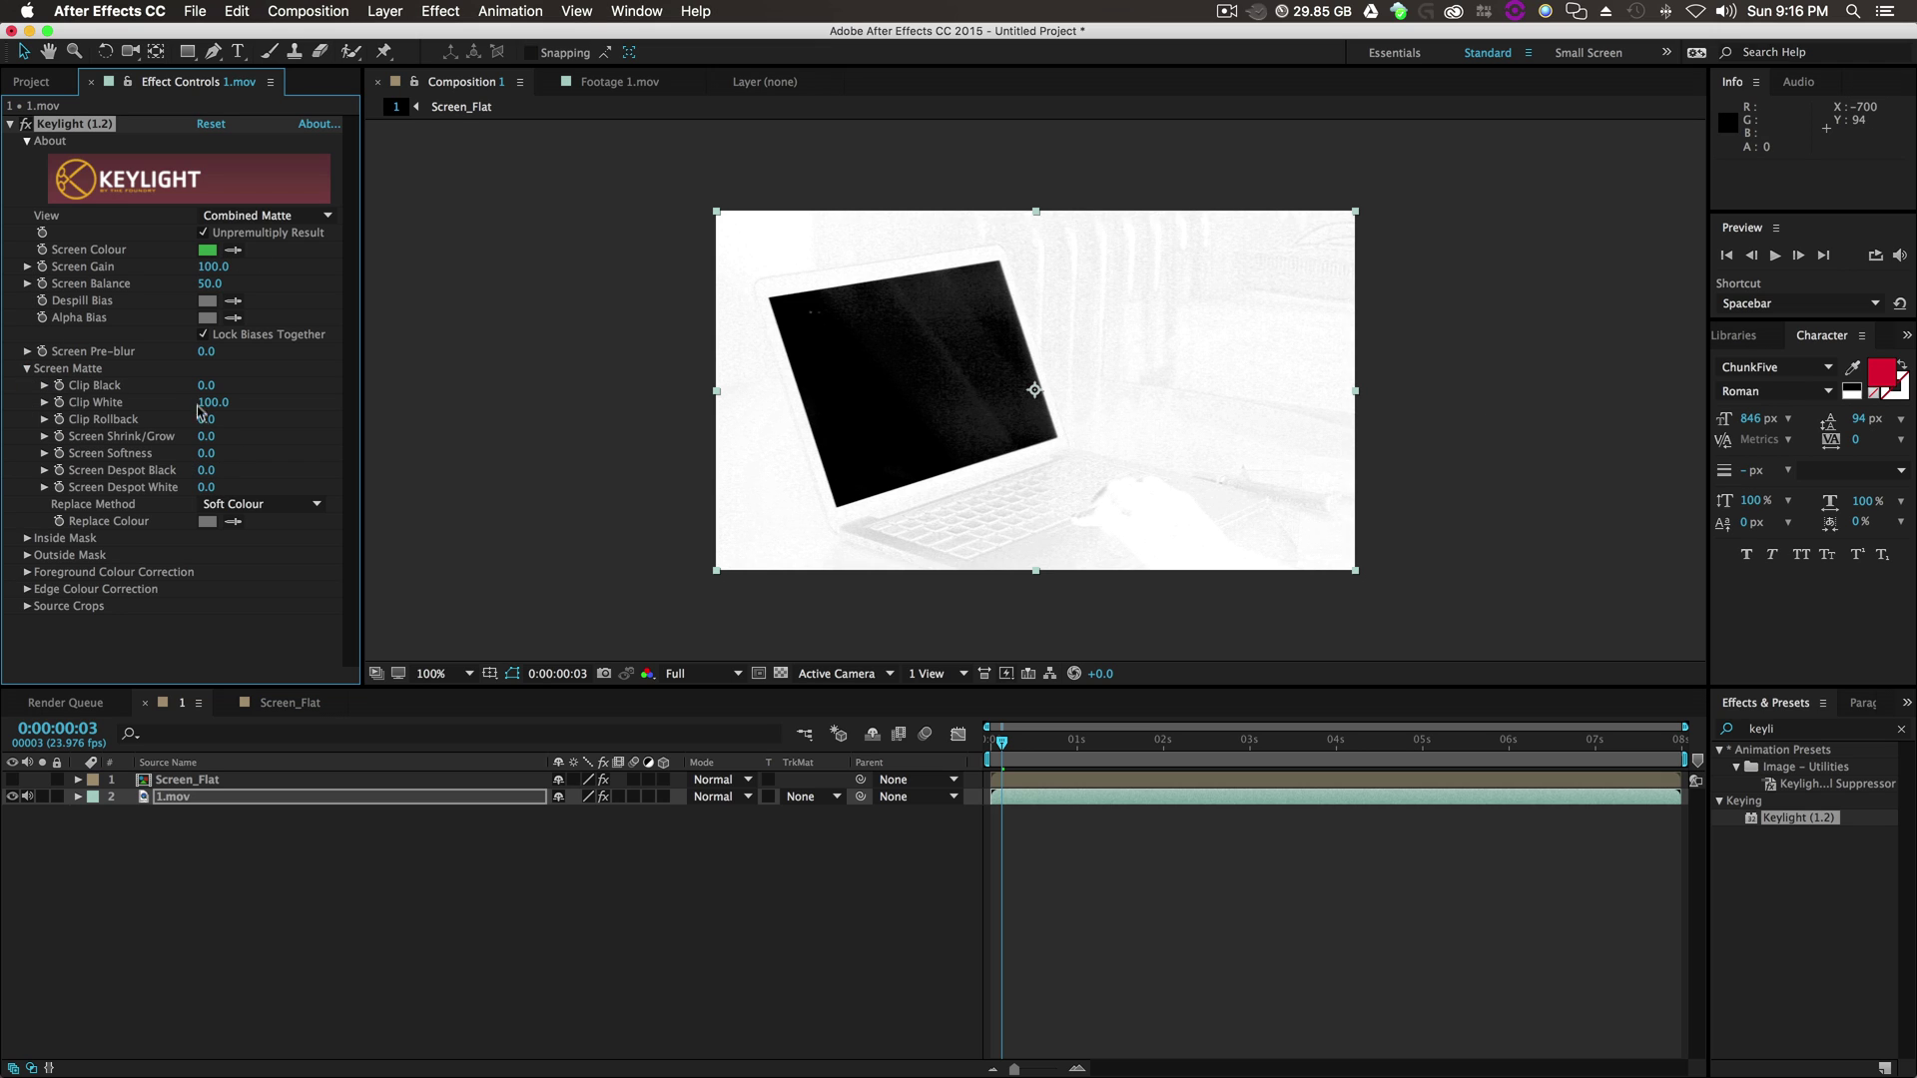
pyautogui.moveTo(203, 384)
pyautogui.mouseDown()
pyautogui.moveTo(236, 383)
pyautogui.moveTo(192, 397)
pyautogui.mouseUp()
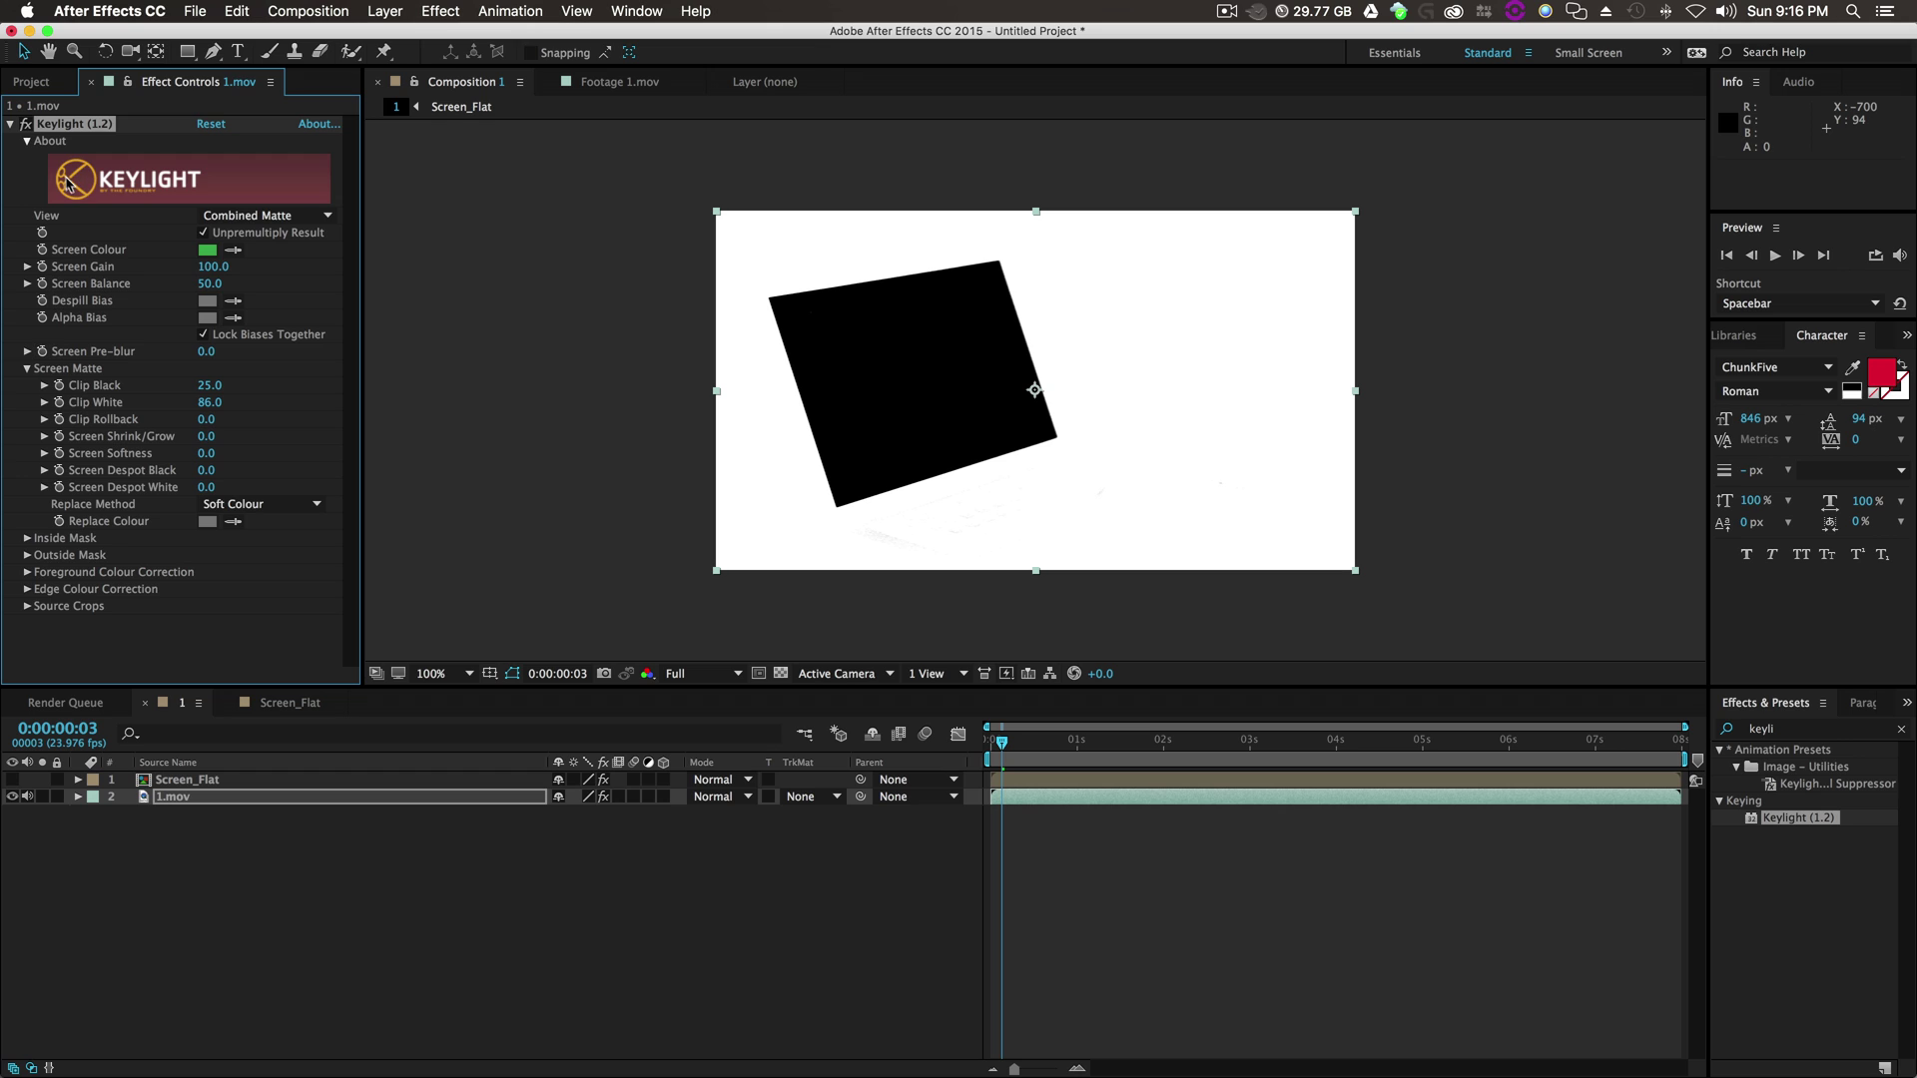
pyautogui.click(251, 215)
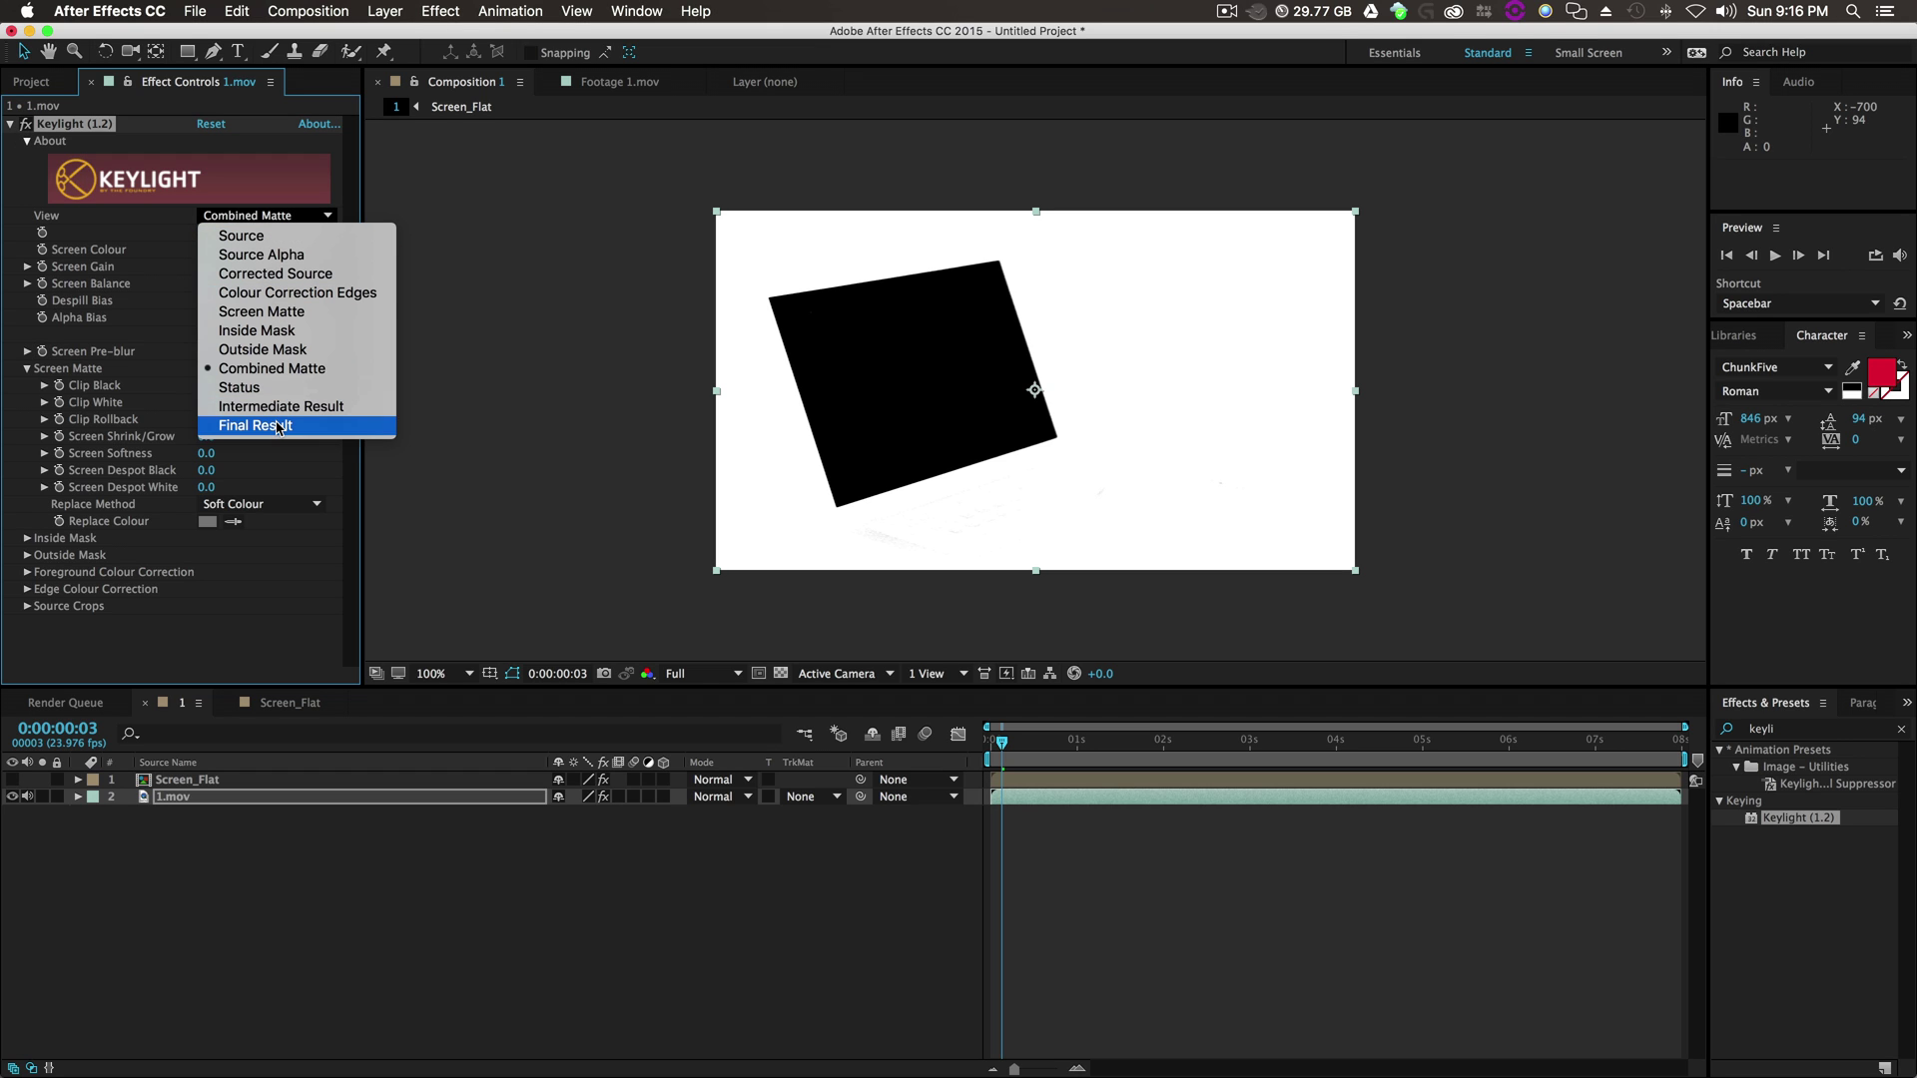
pyautogui.click(277, 427)
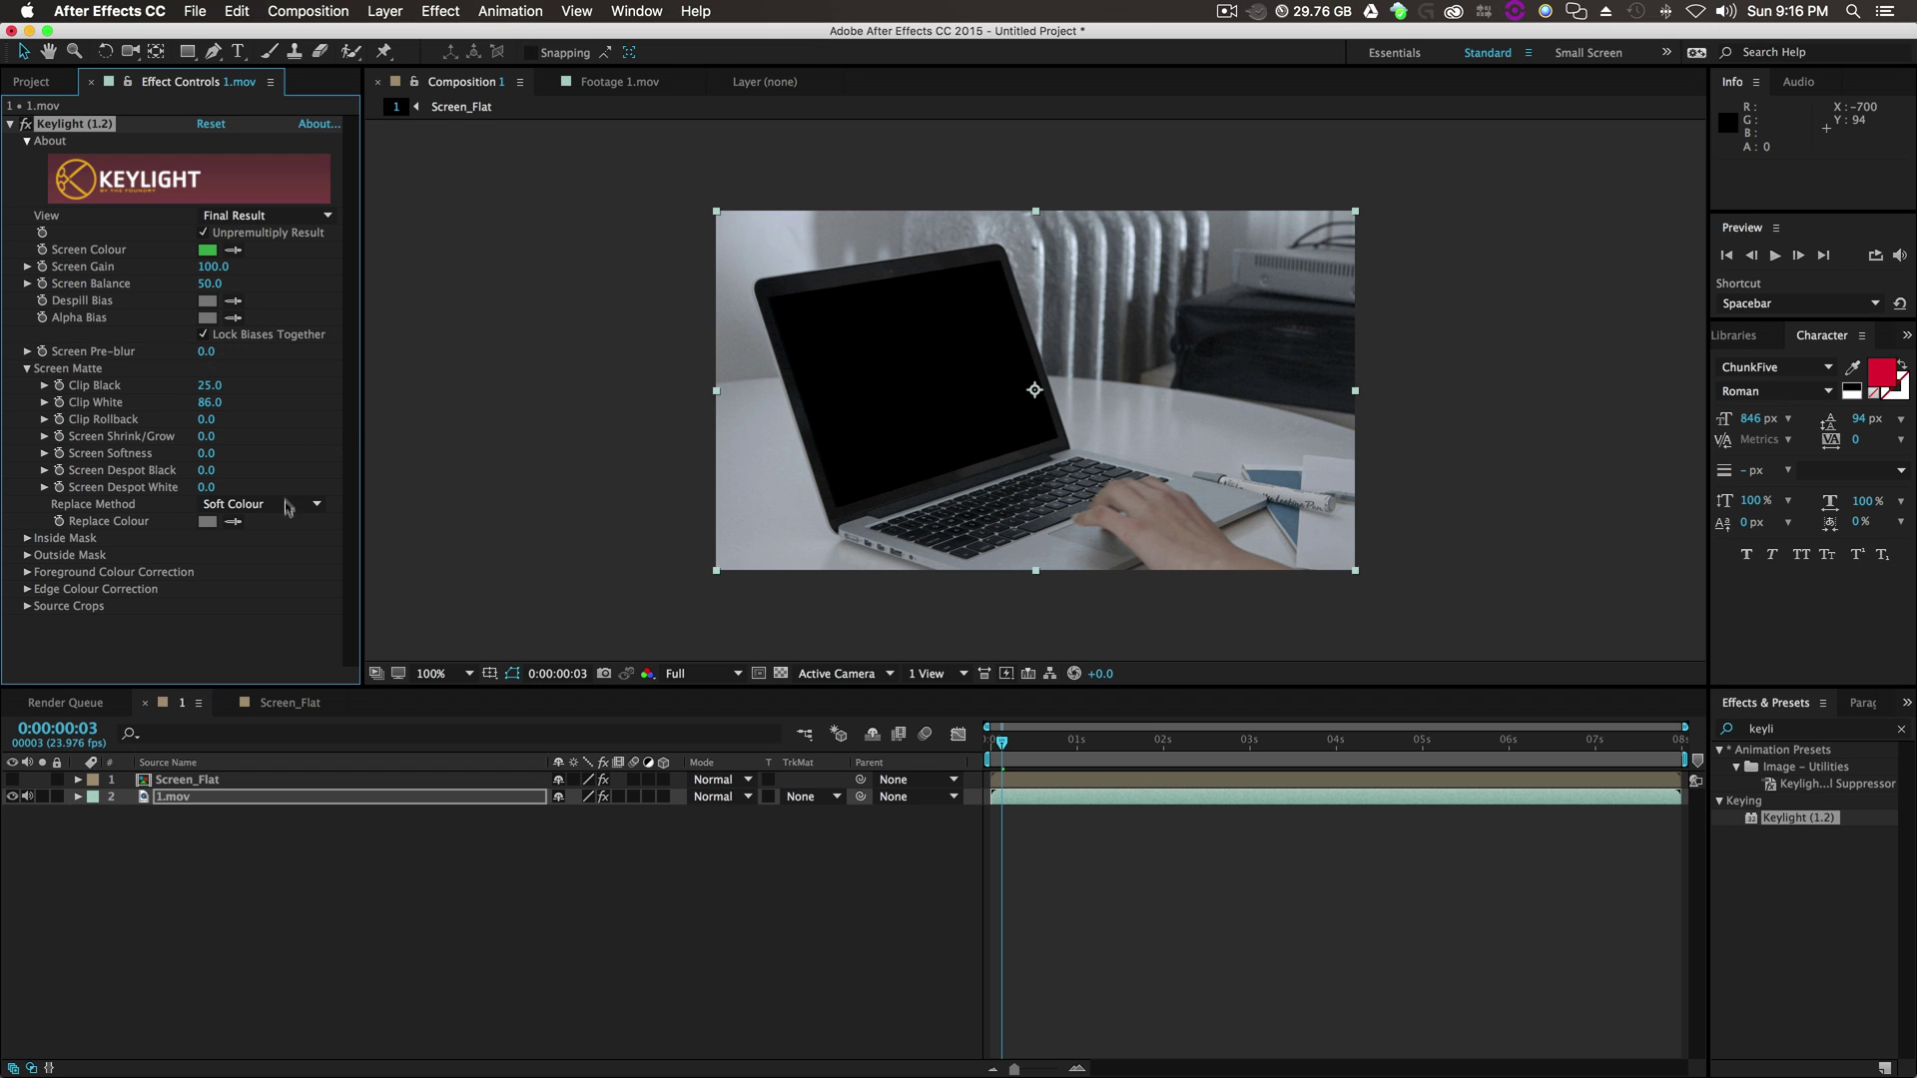
pyautogui.click(288, 507)
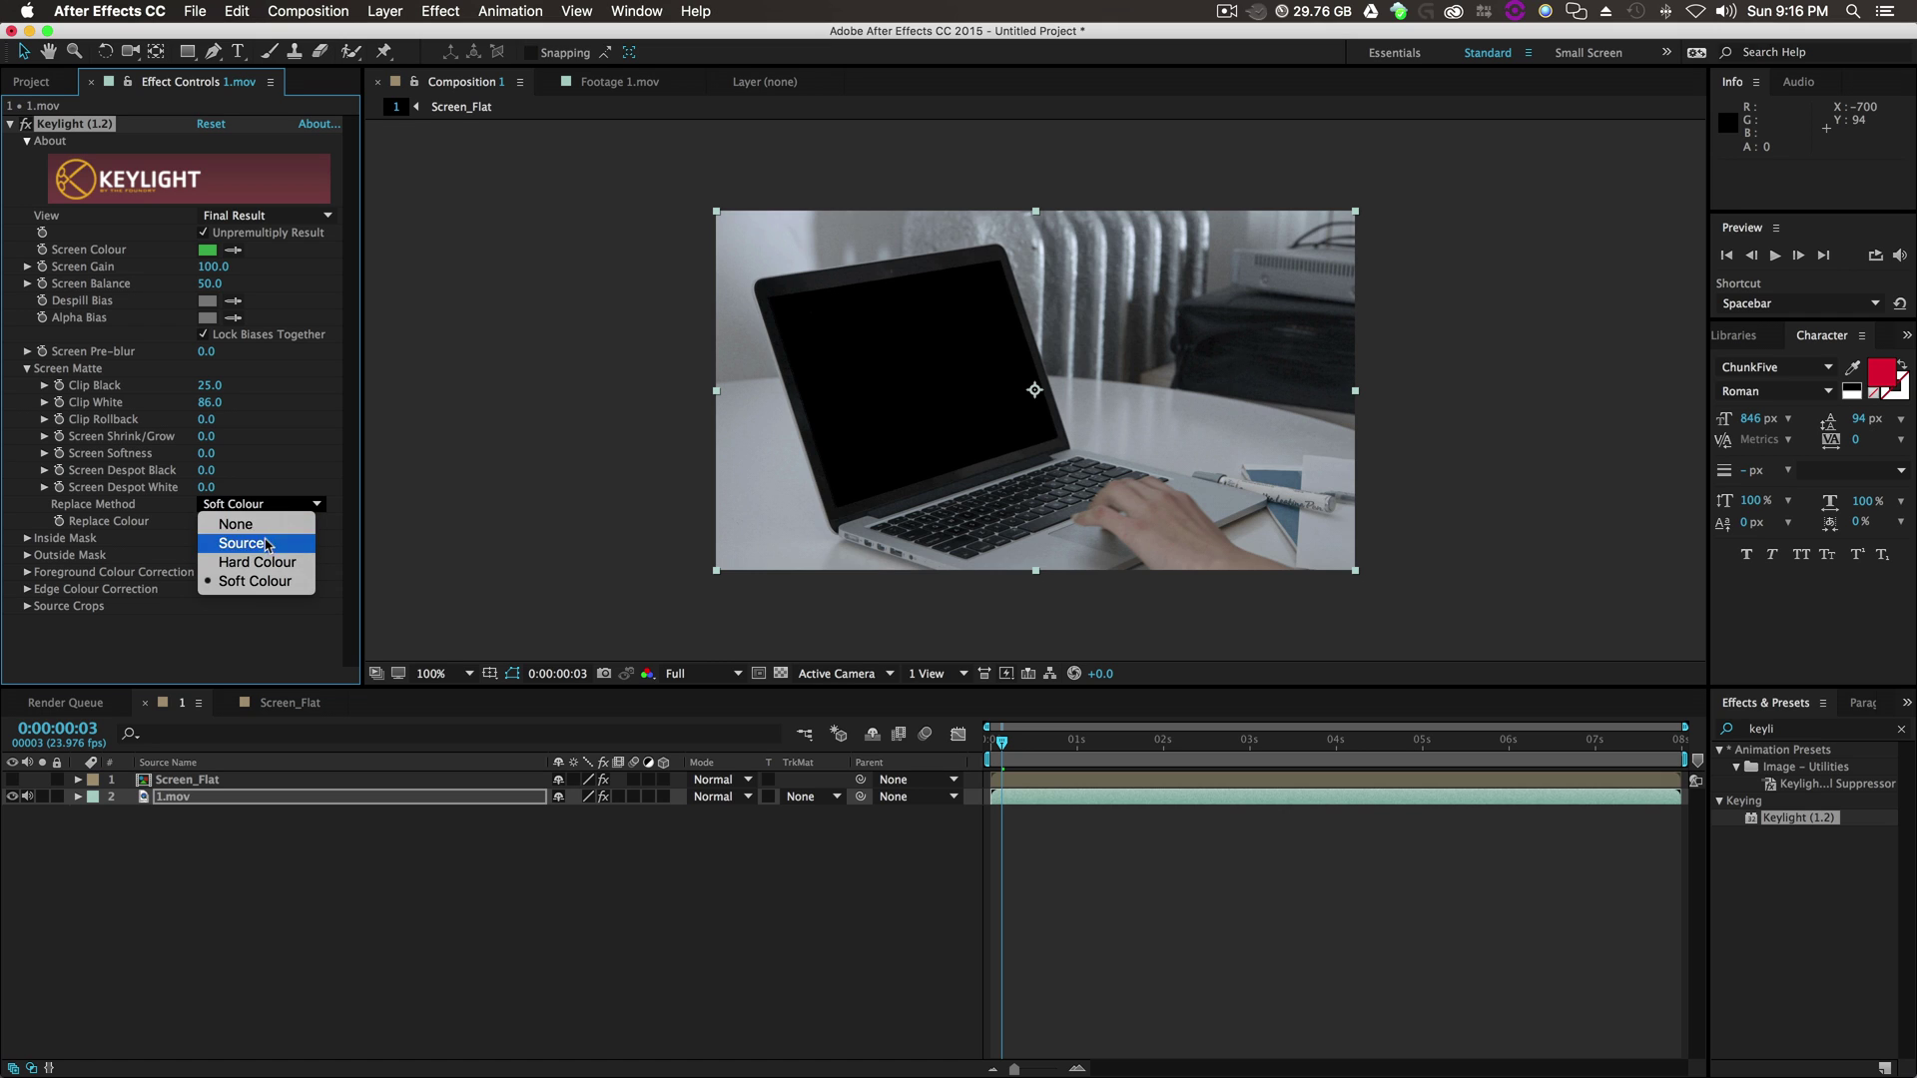
pyautogui.click(280, 565)
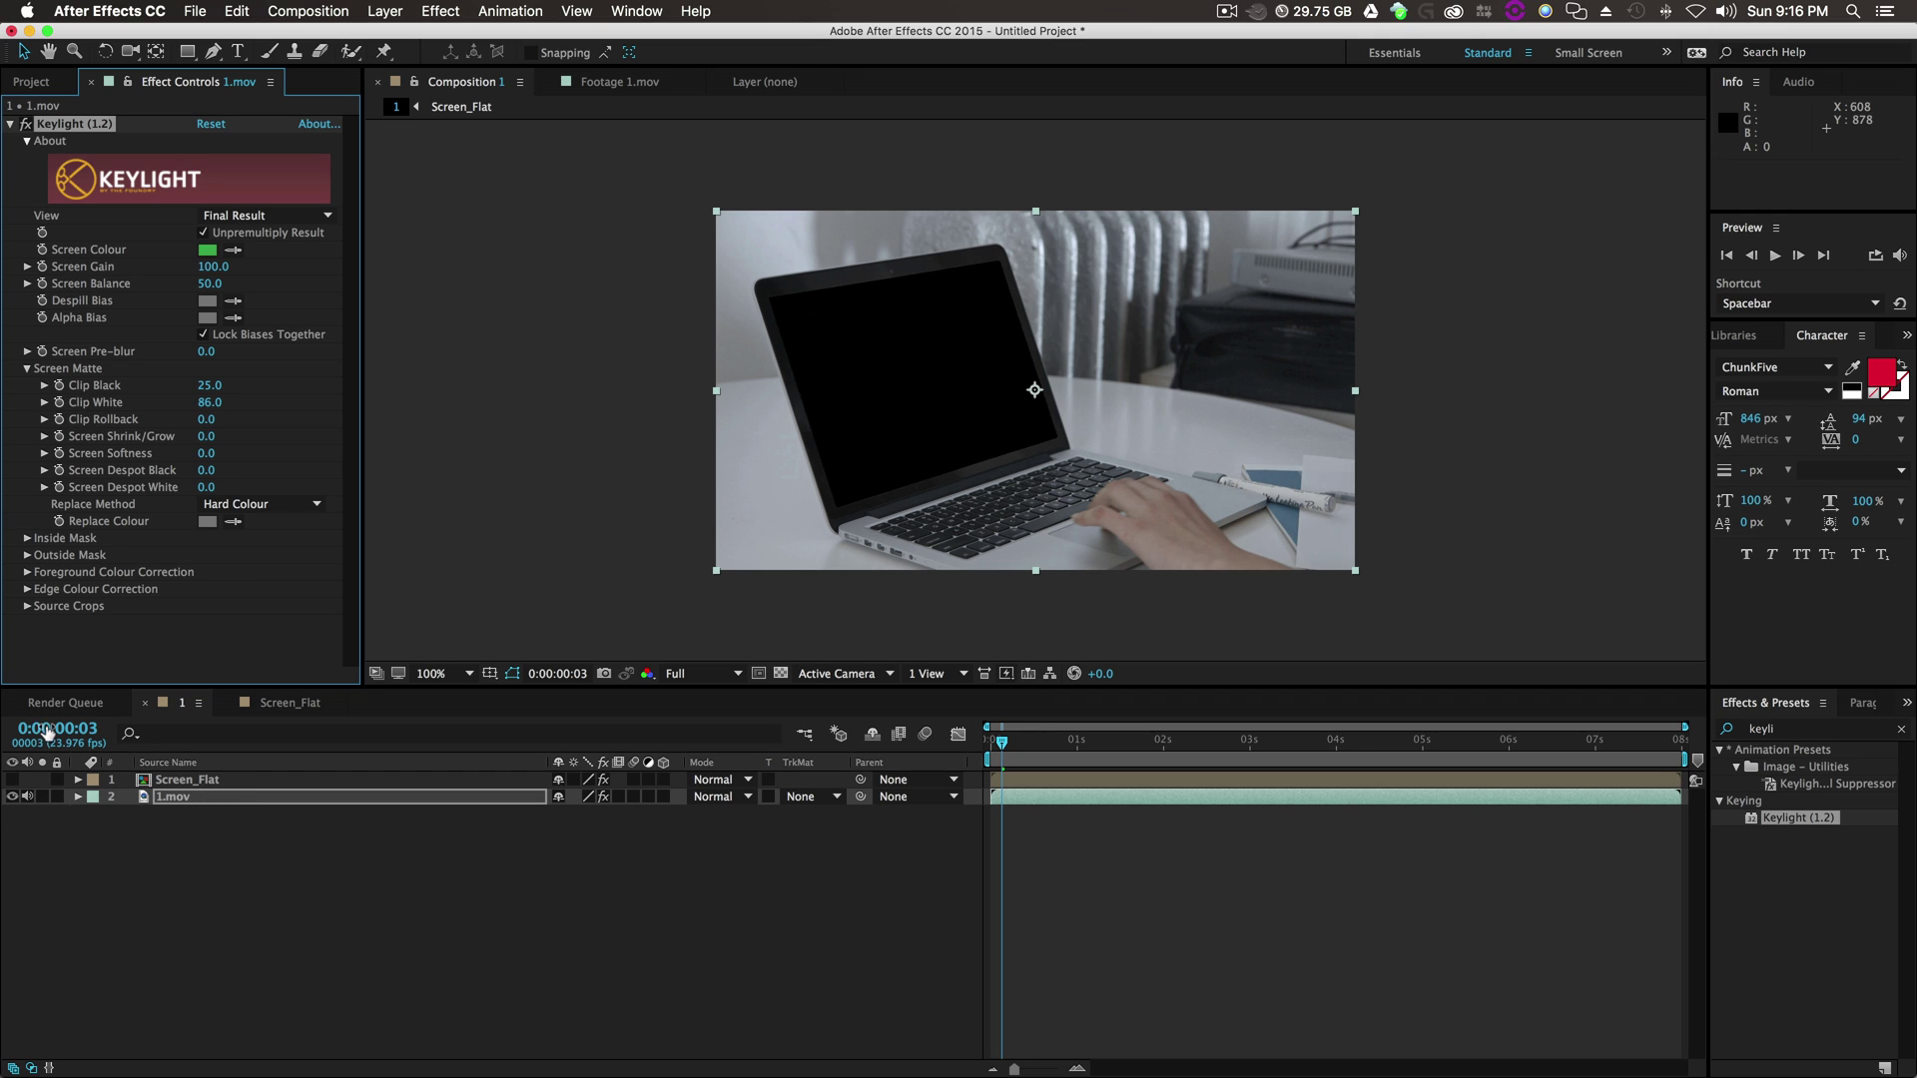
# Compare the key on and off, then show Screen_Flat and move it beneath 1.mov.
pyautogui.click(16, 124)
pyautogui.click(16, 124)
pyautogui.click(16, 124)
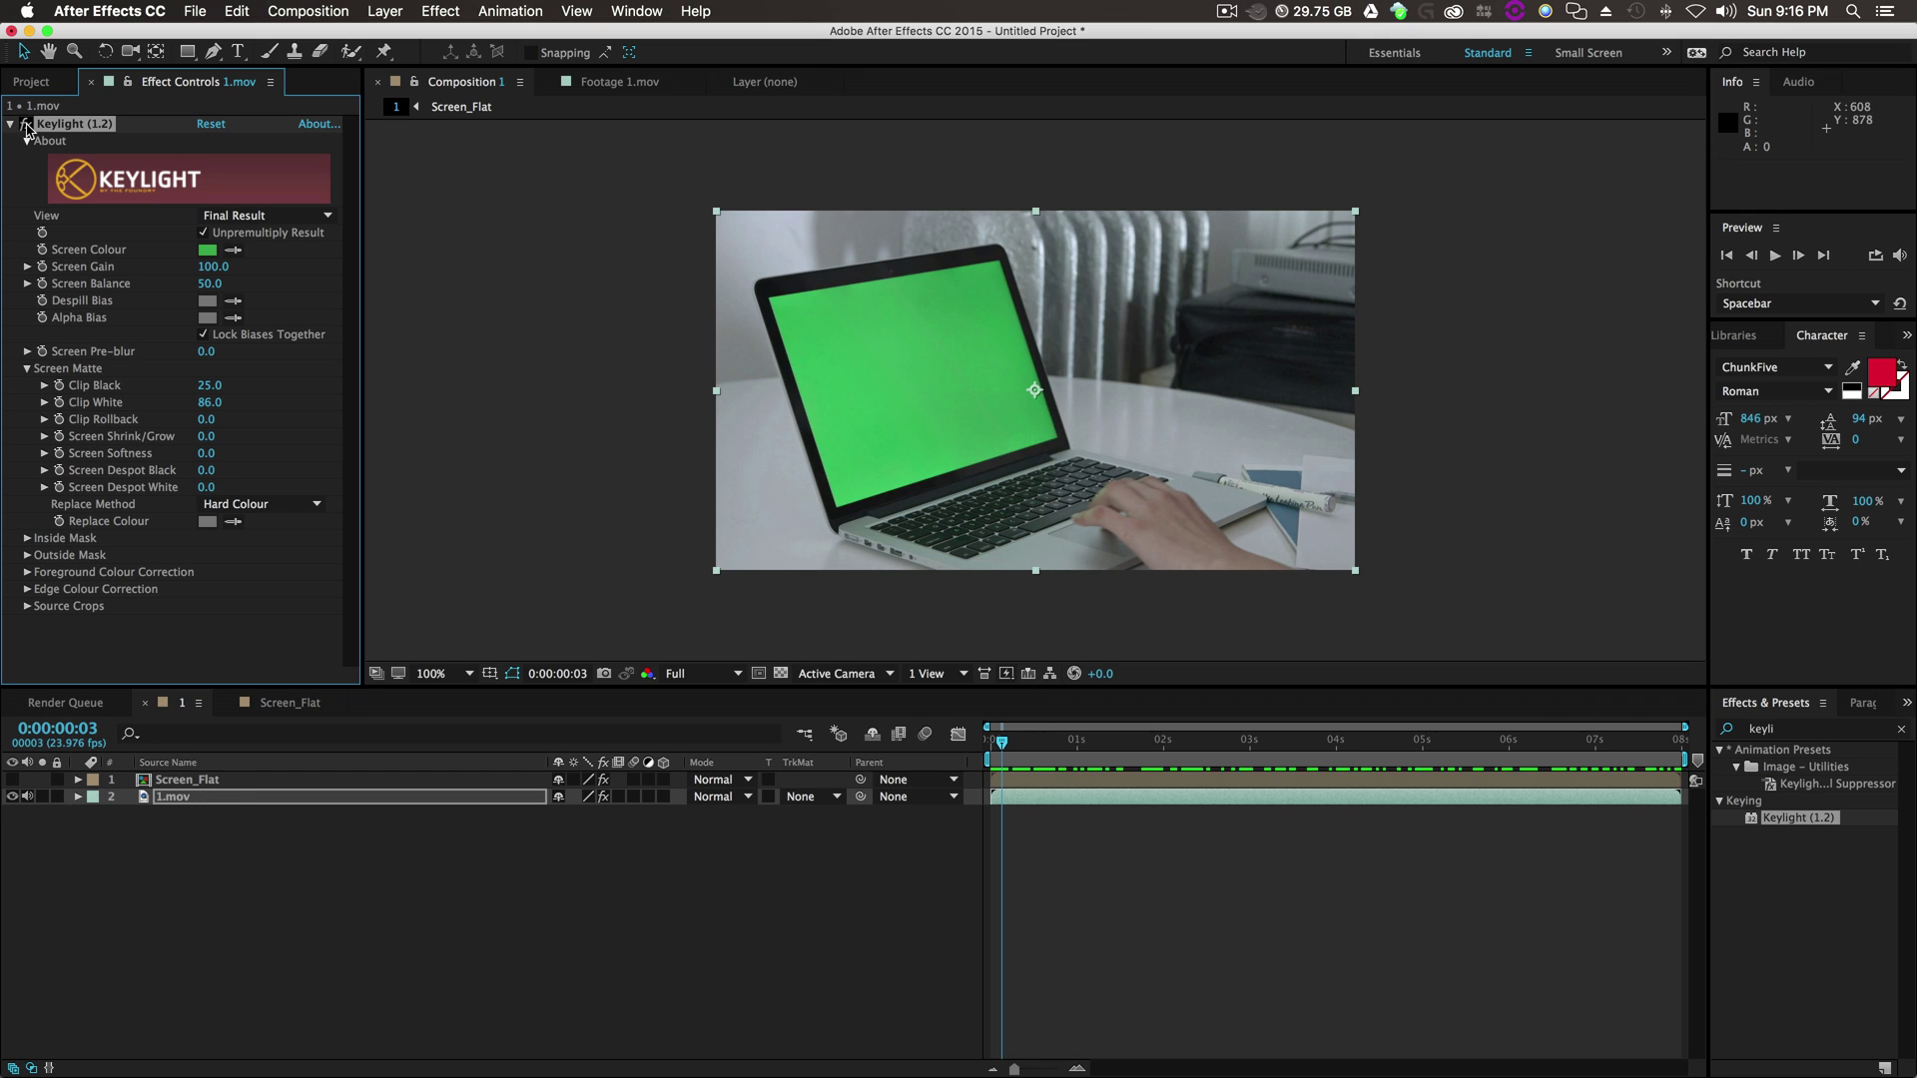
pyautogui.click(16, 124)
pyautogui.click(300, 880)
pyautogui.click(69, 780)
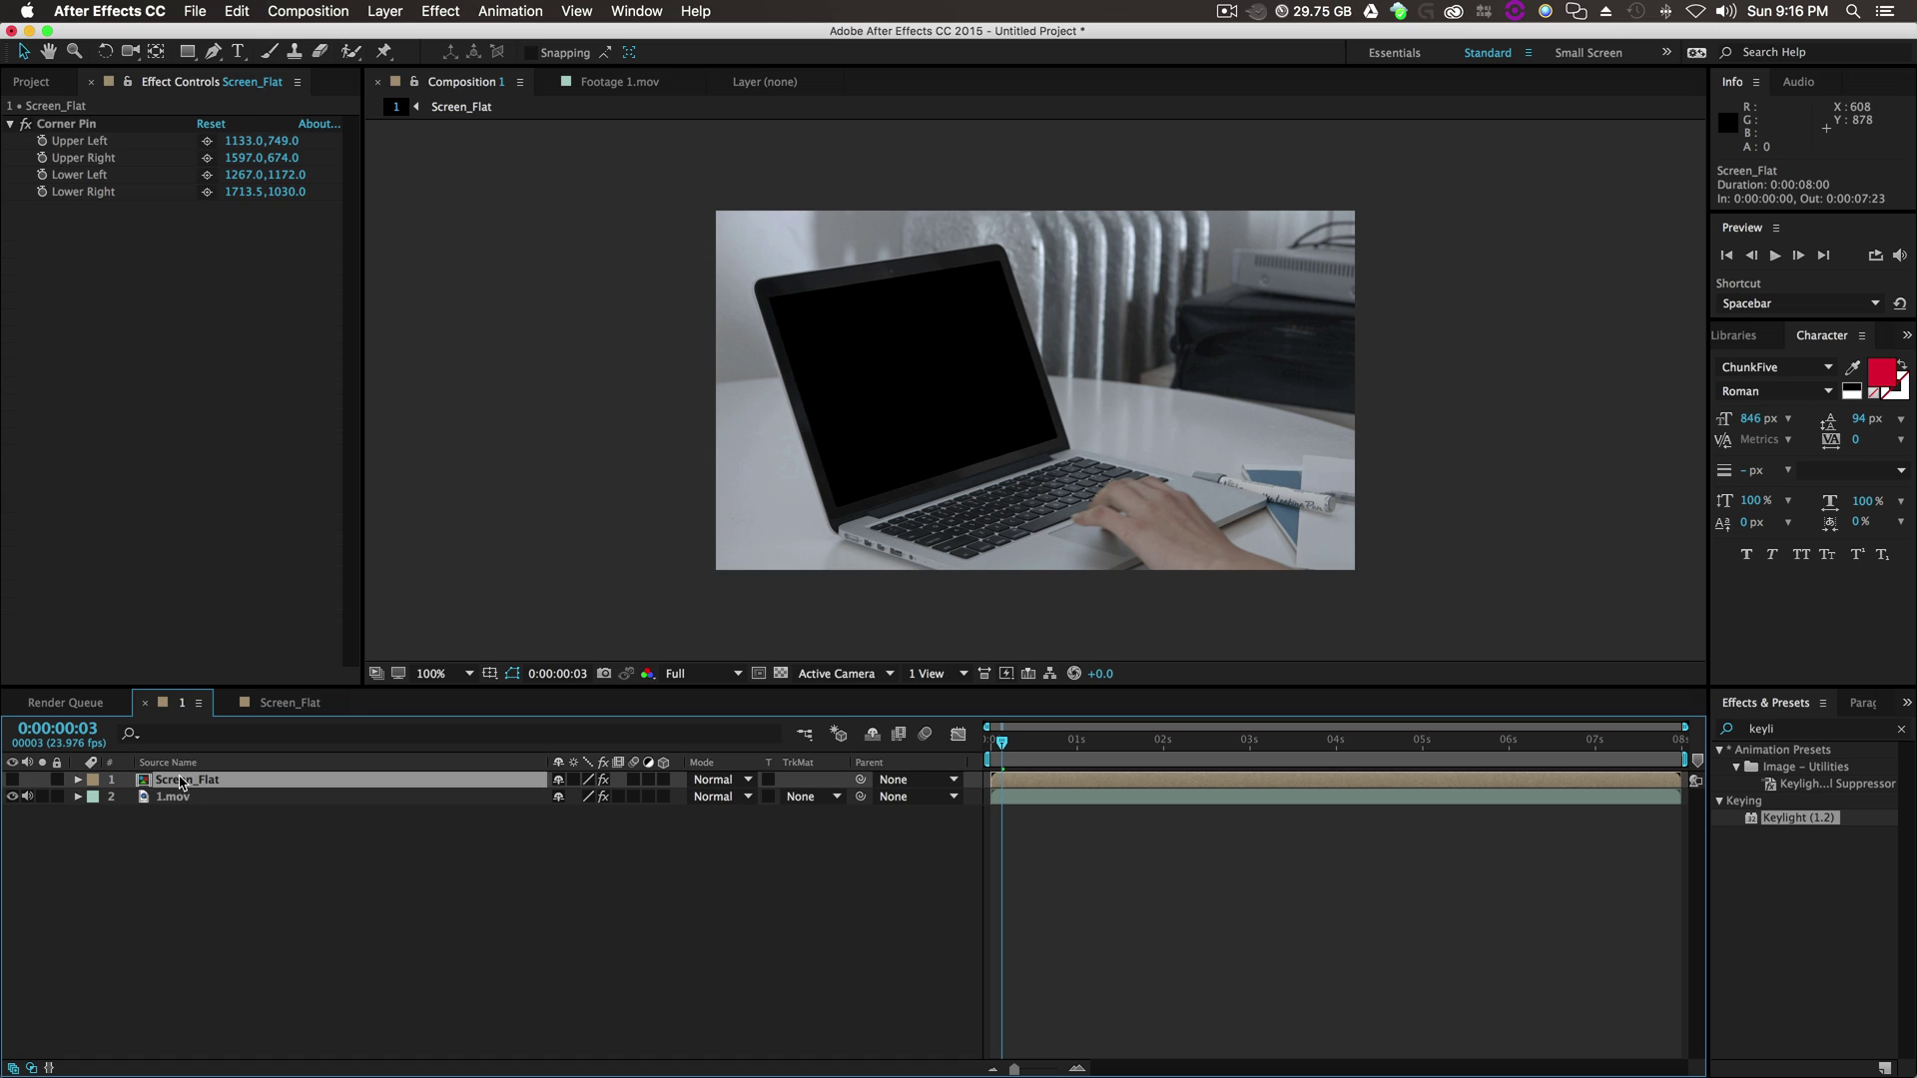
pyautogui.click(14, 781)
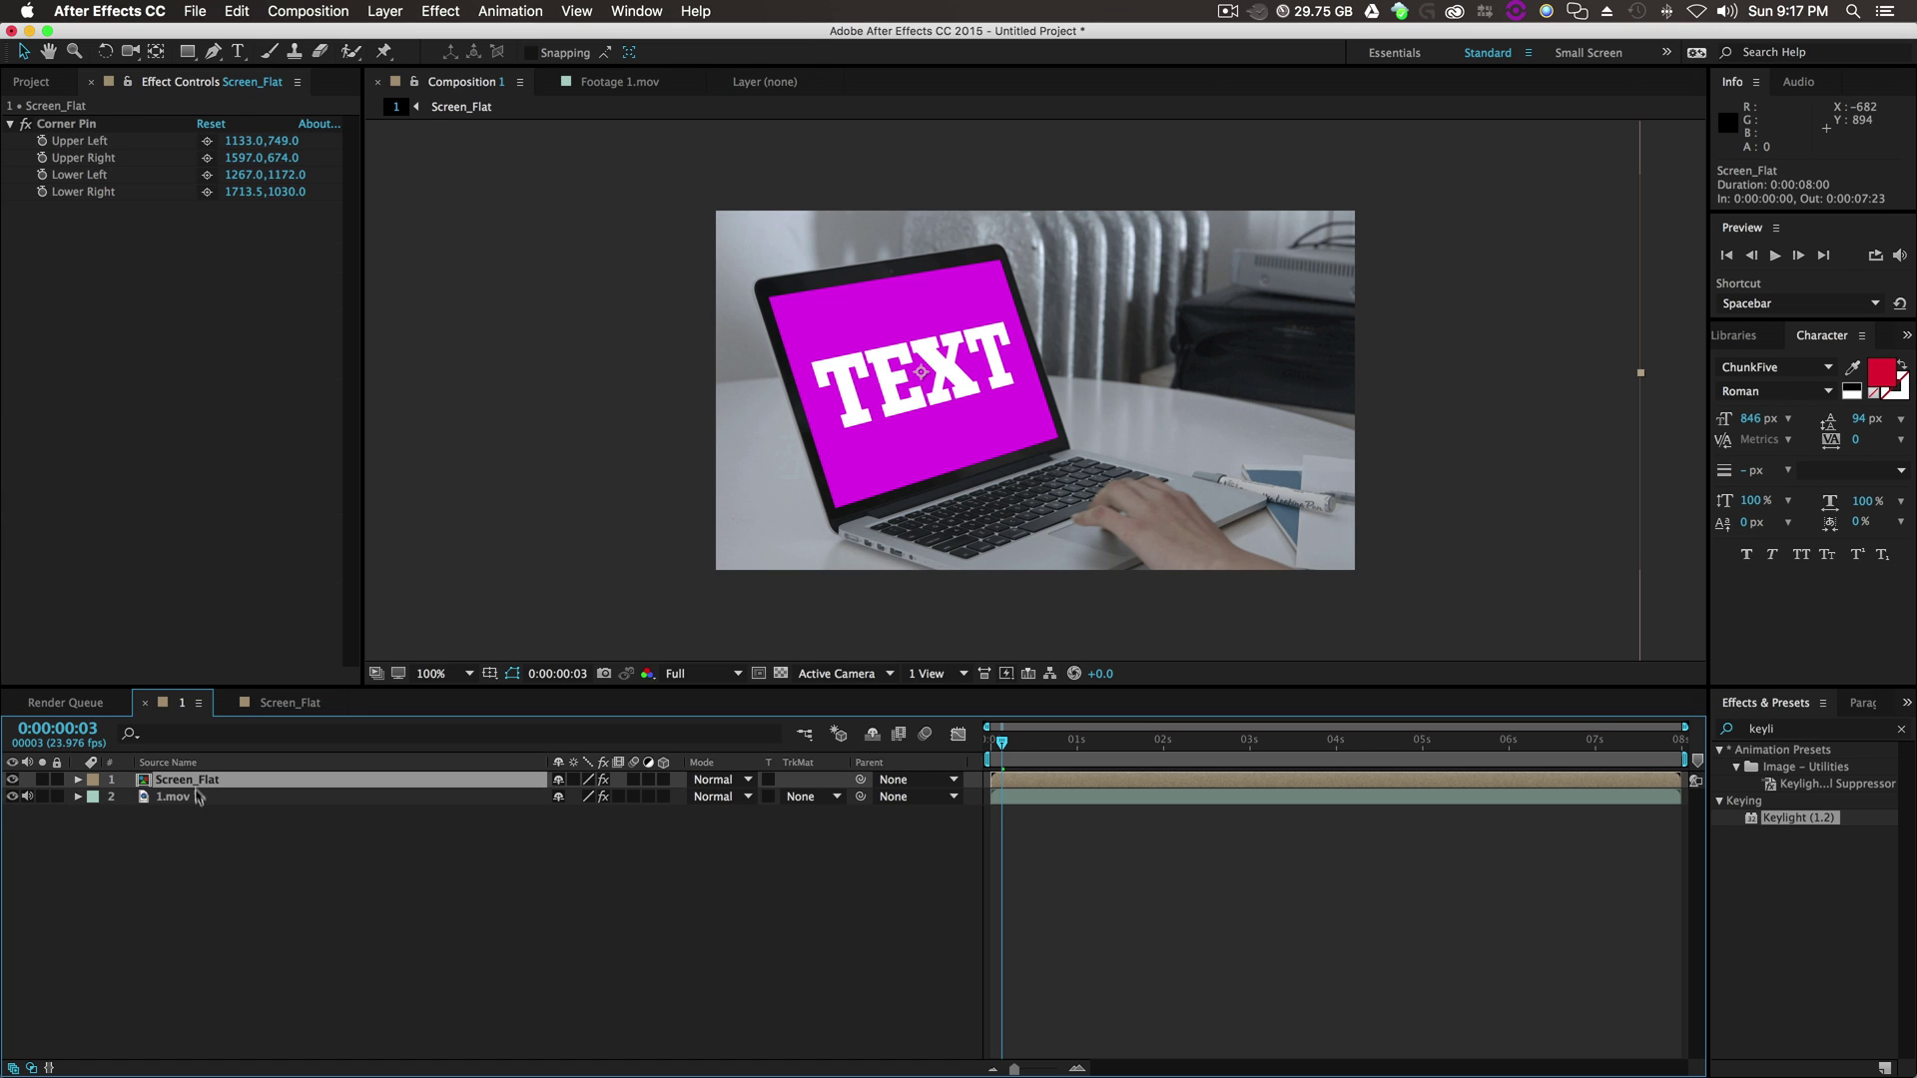
pyautogui.press('super+bracketleft')
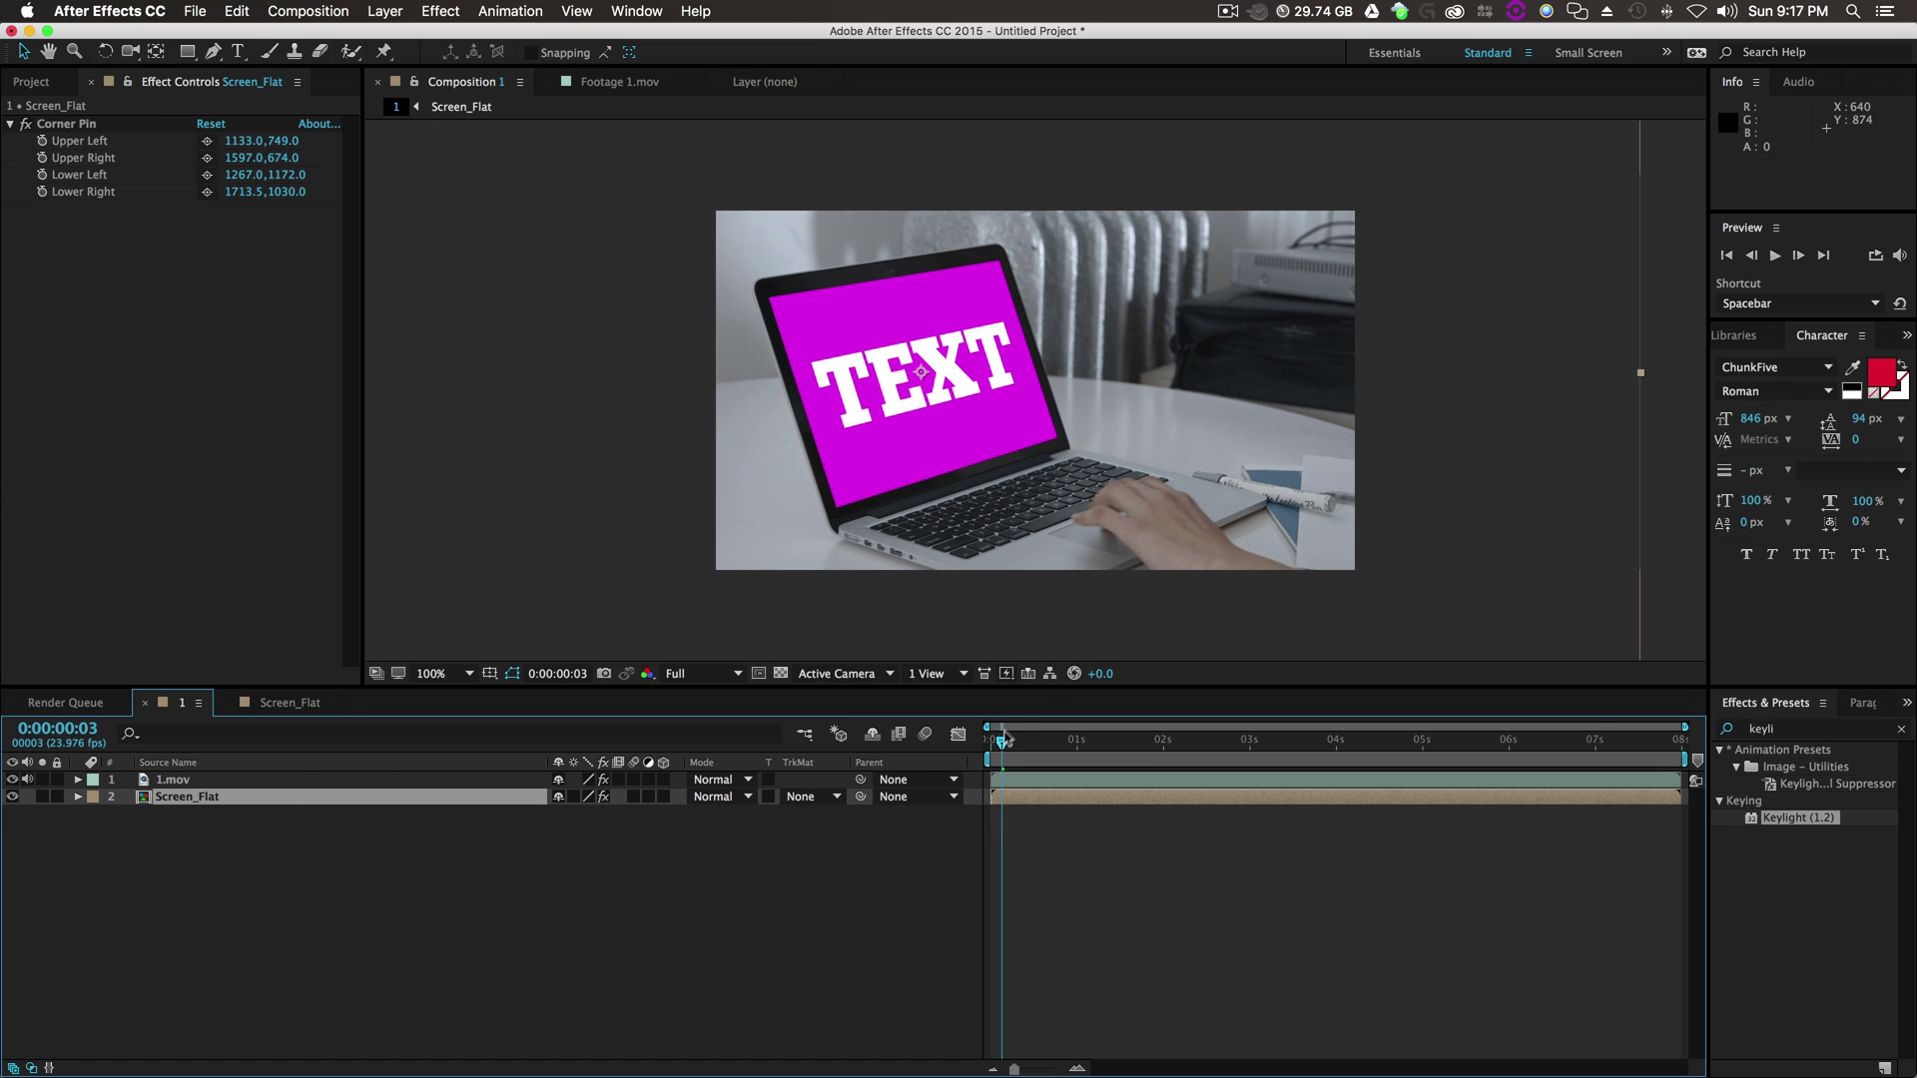
# Preview the composite with the magenta TEXT showing through the laptop screen.
pyautogui.press('space')
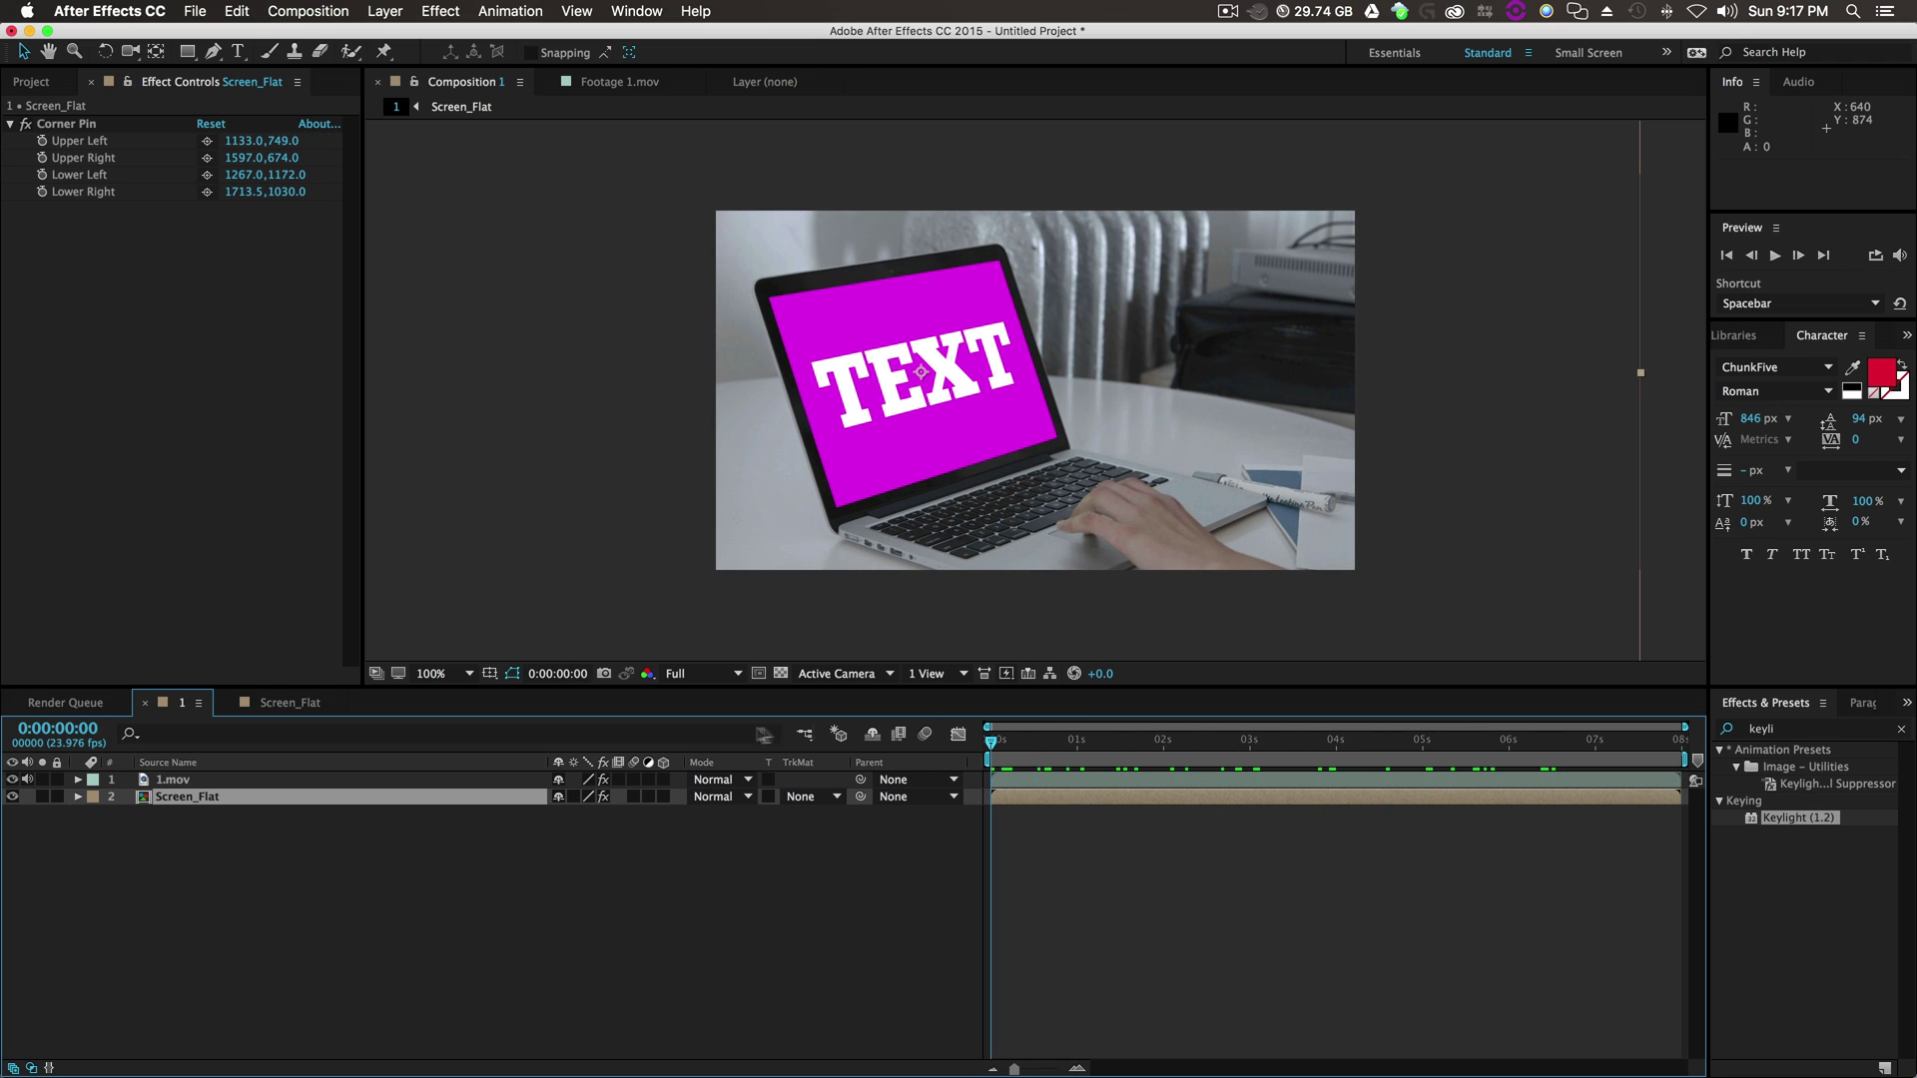
pyautogui.press('space')
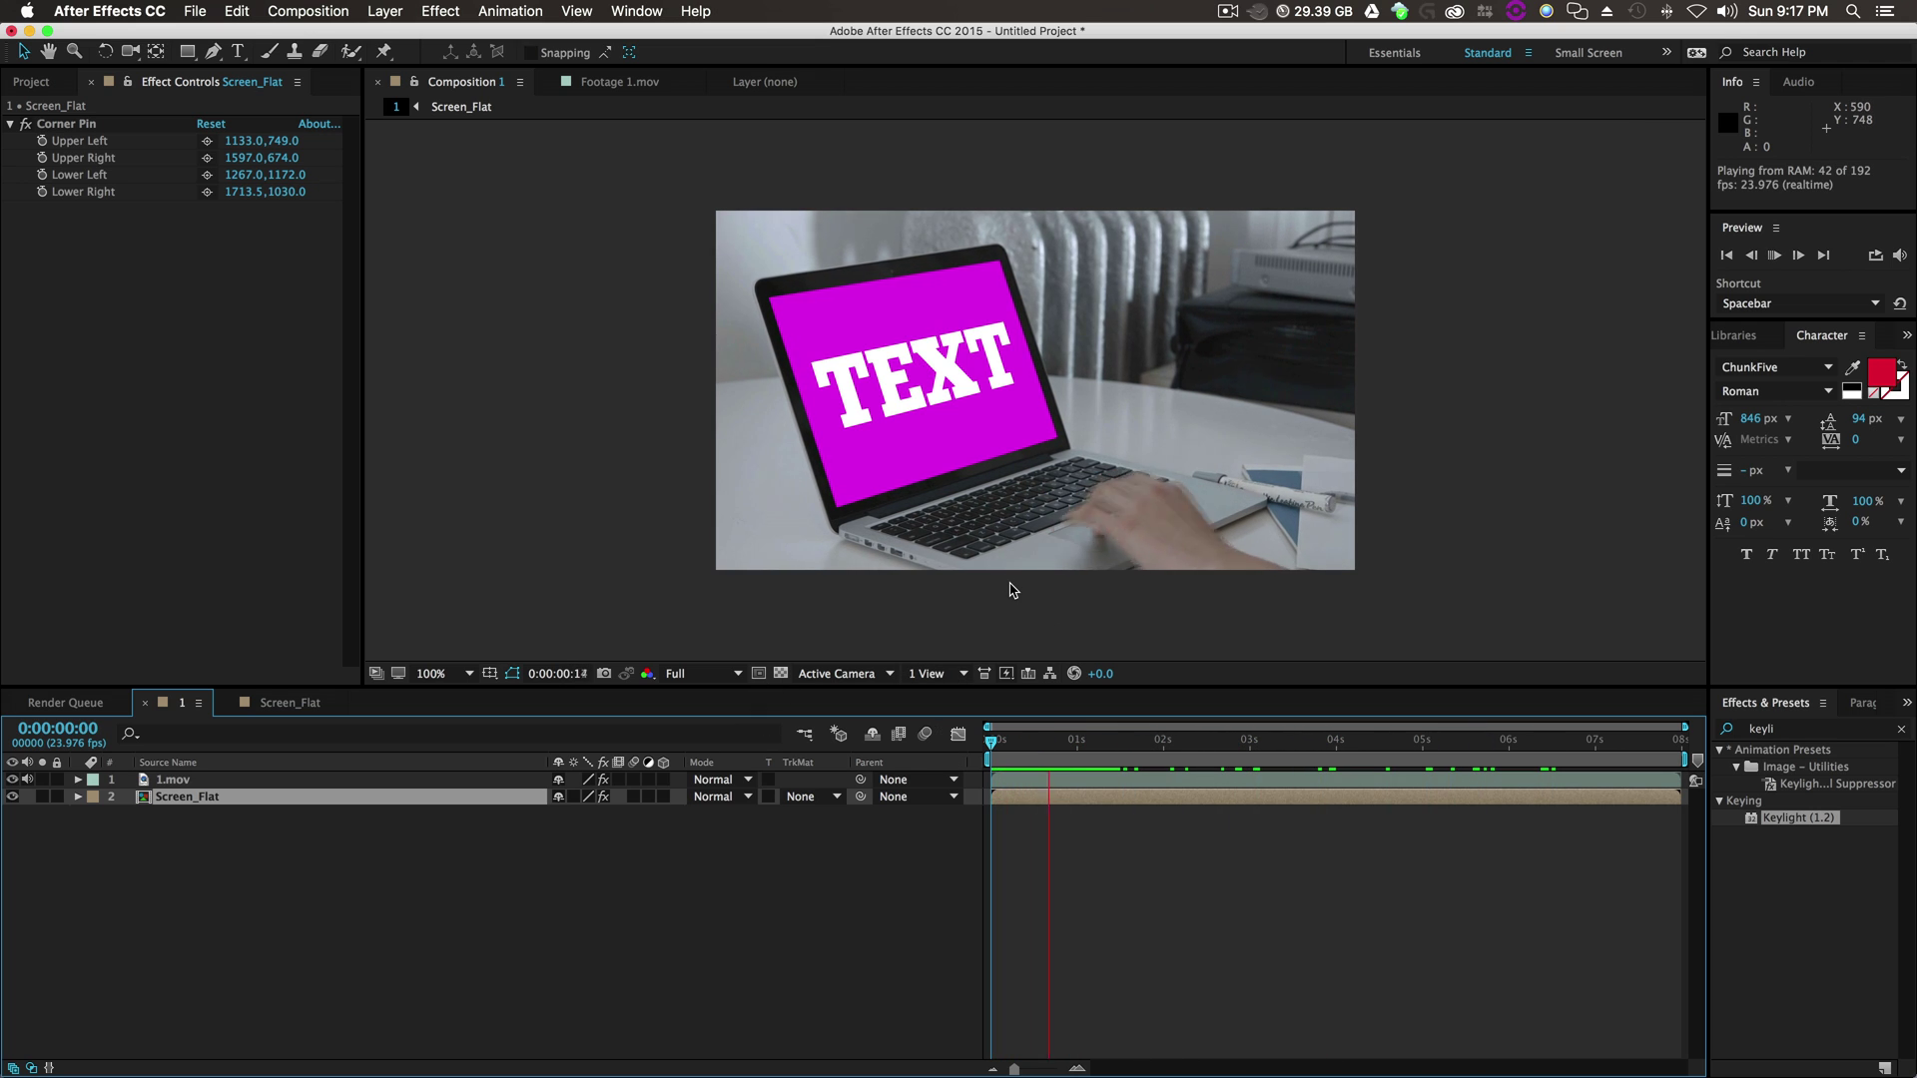
pyautogui.press('space')
pyautogui.click(167, 816)
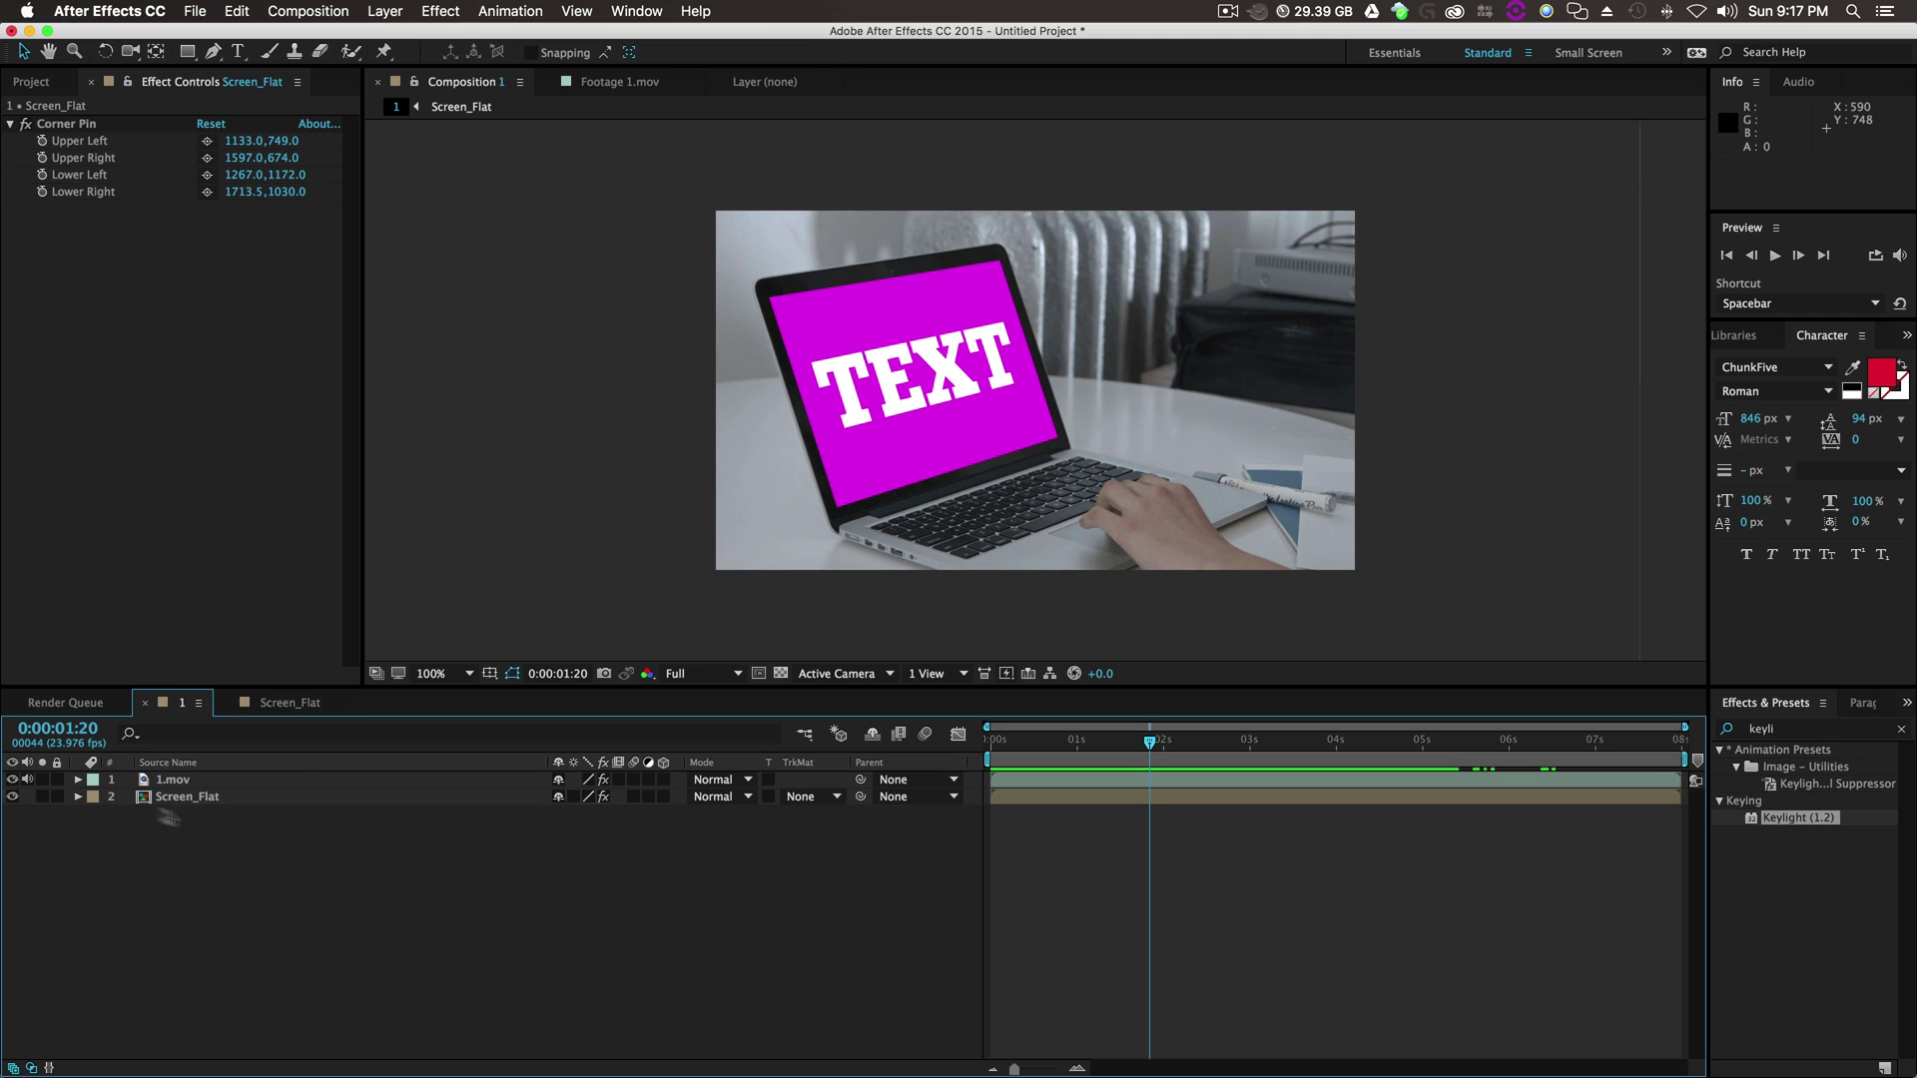
pyautogui.click(185, 796)
pyautogui.press(',')
pyautogui.click(240, 779)
pyautogui.click(195, 797)
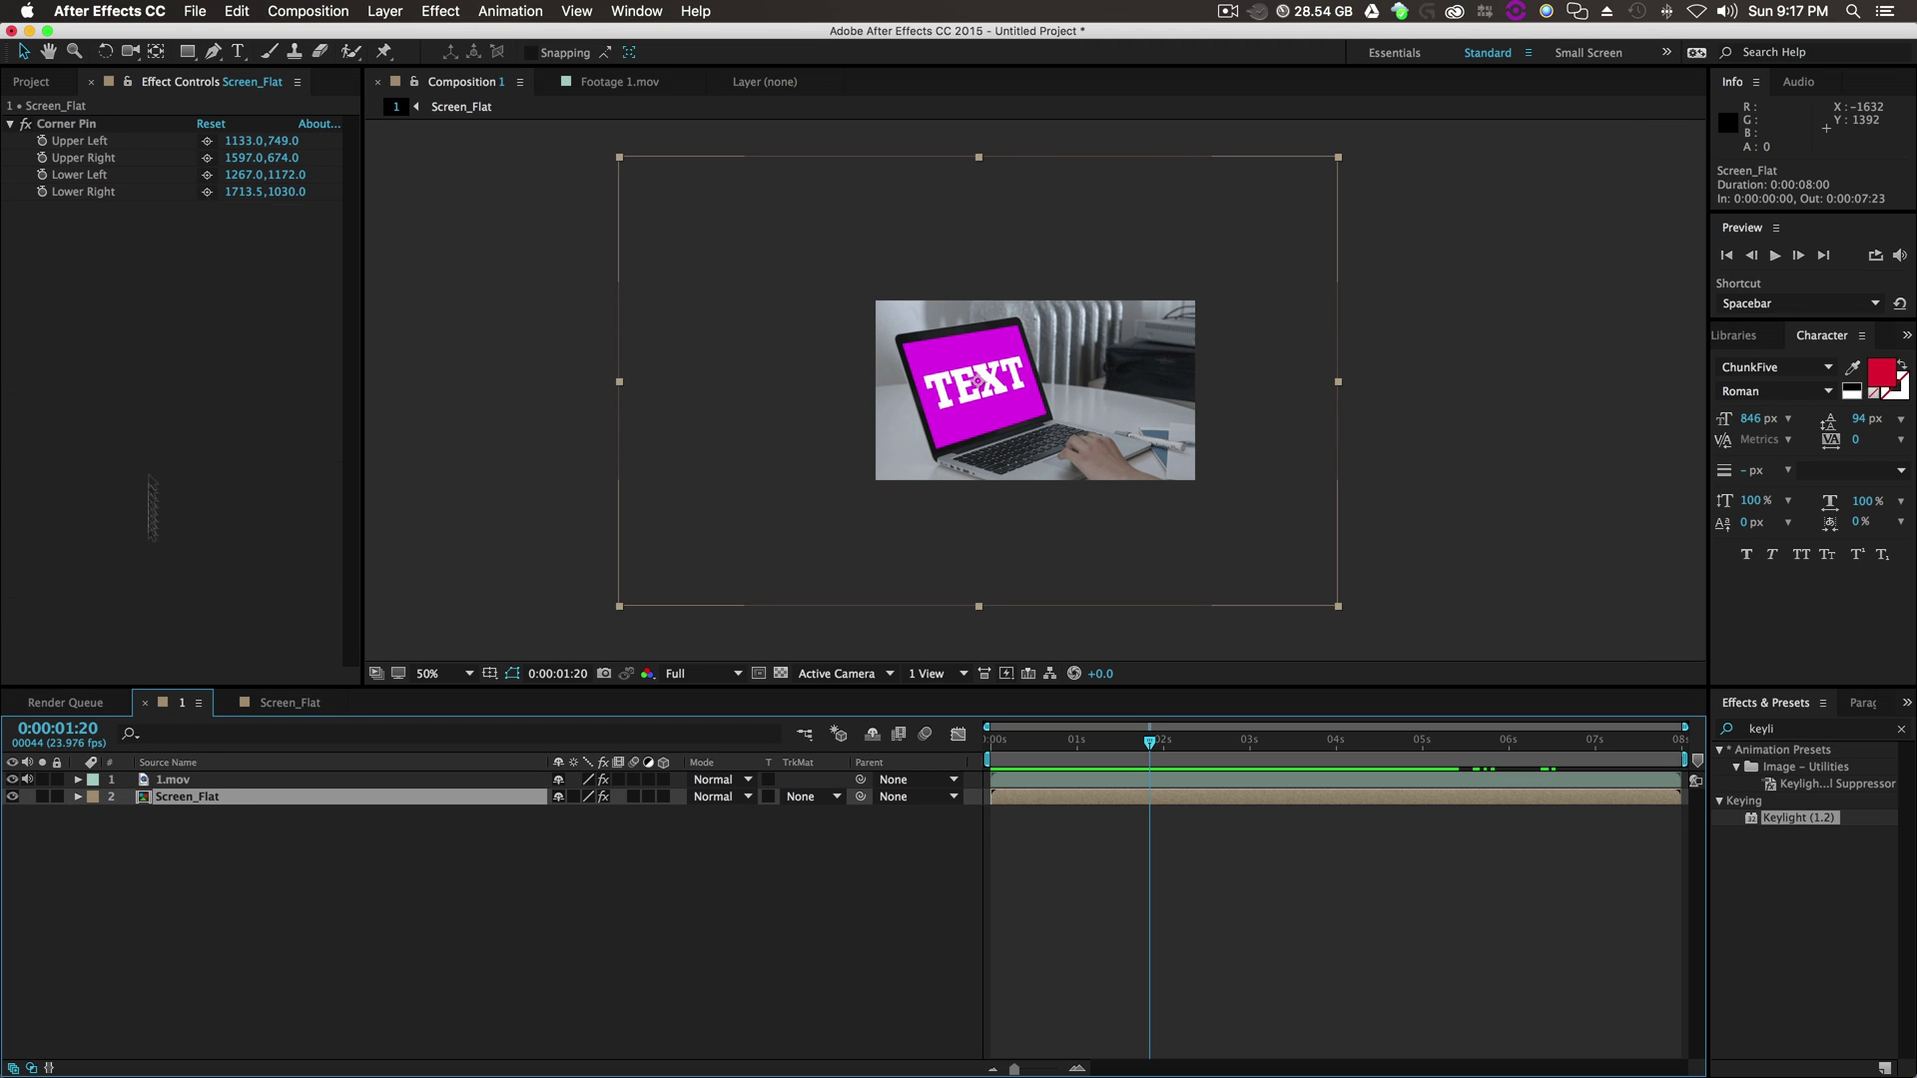
# Add an Inner Glow layer style to Screen_Flat and set its colour to #151515.
pyautogui.click(373, 14)
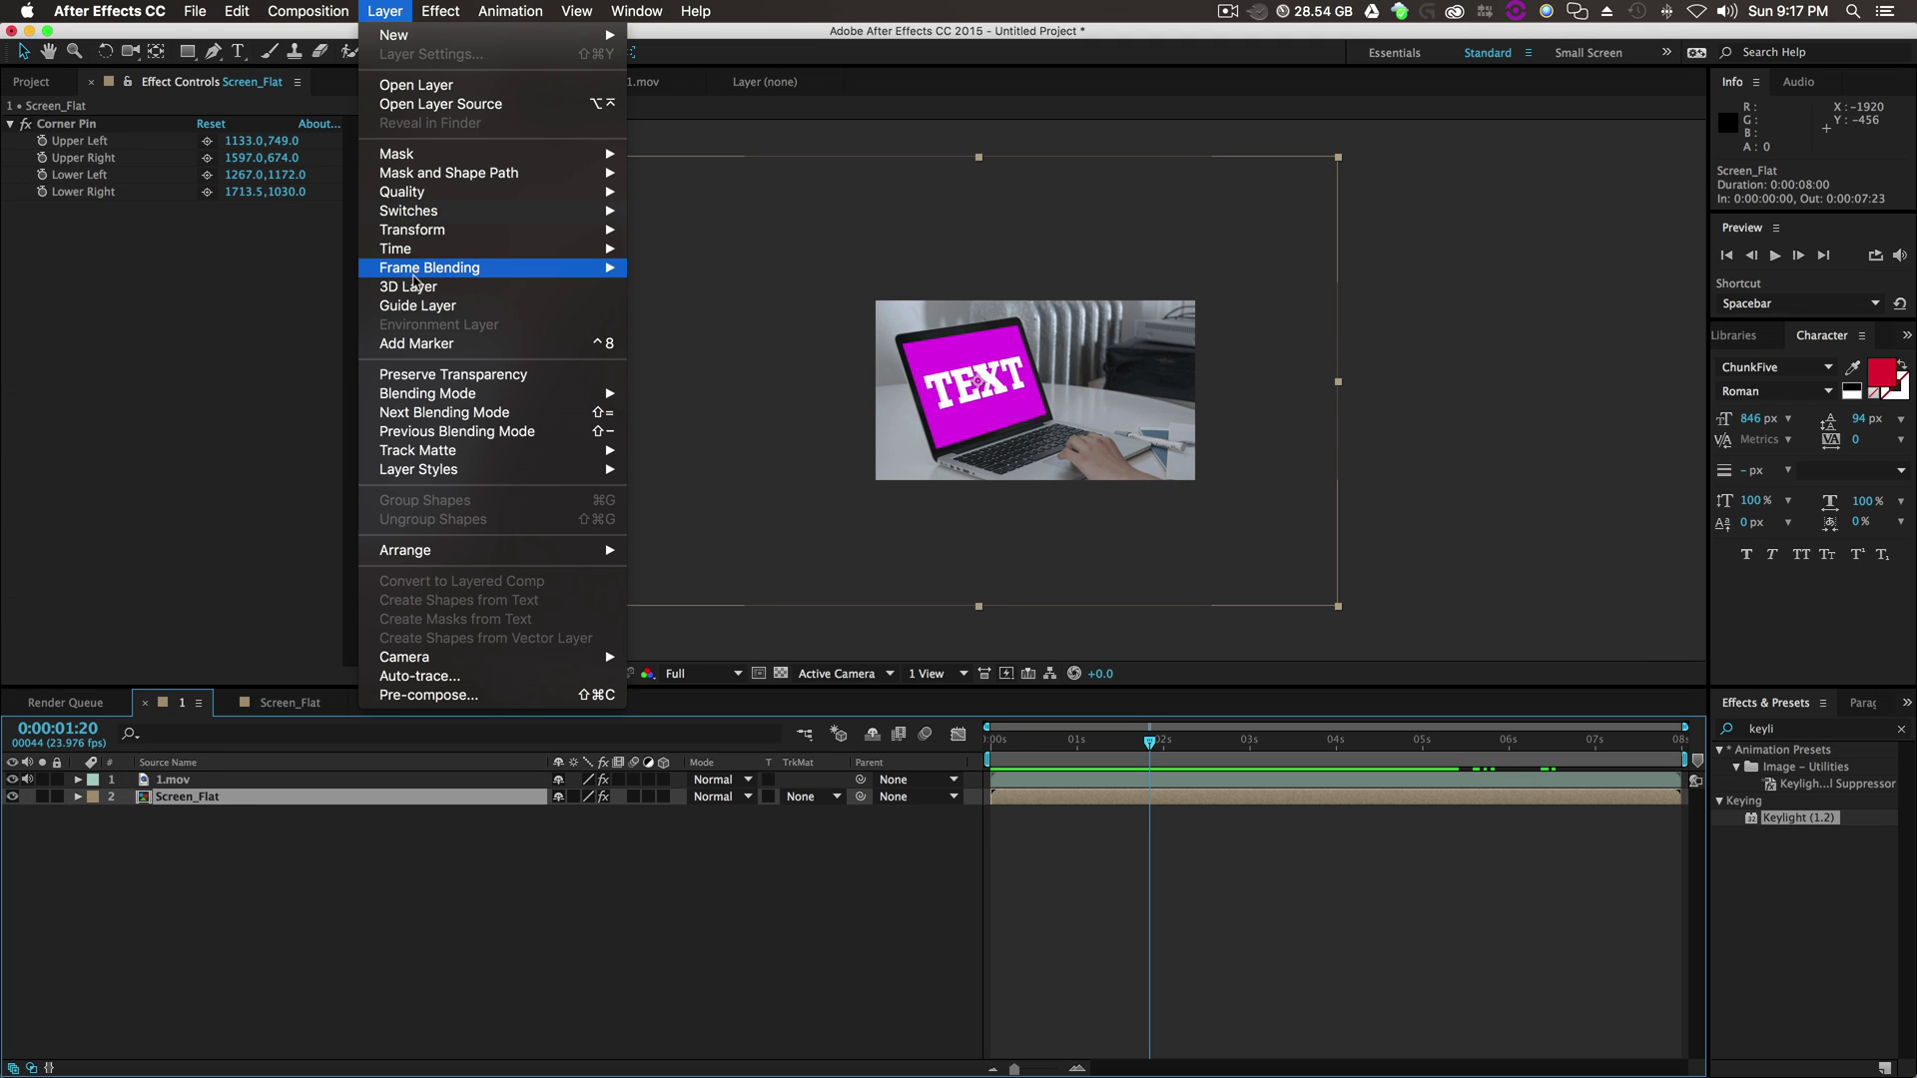
pyautogui.moveTo(459, 471)
pyautogui.click(716, 597)
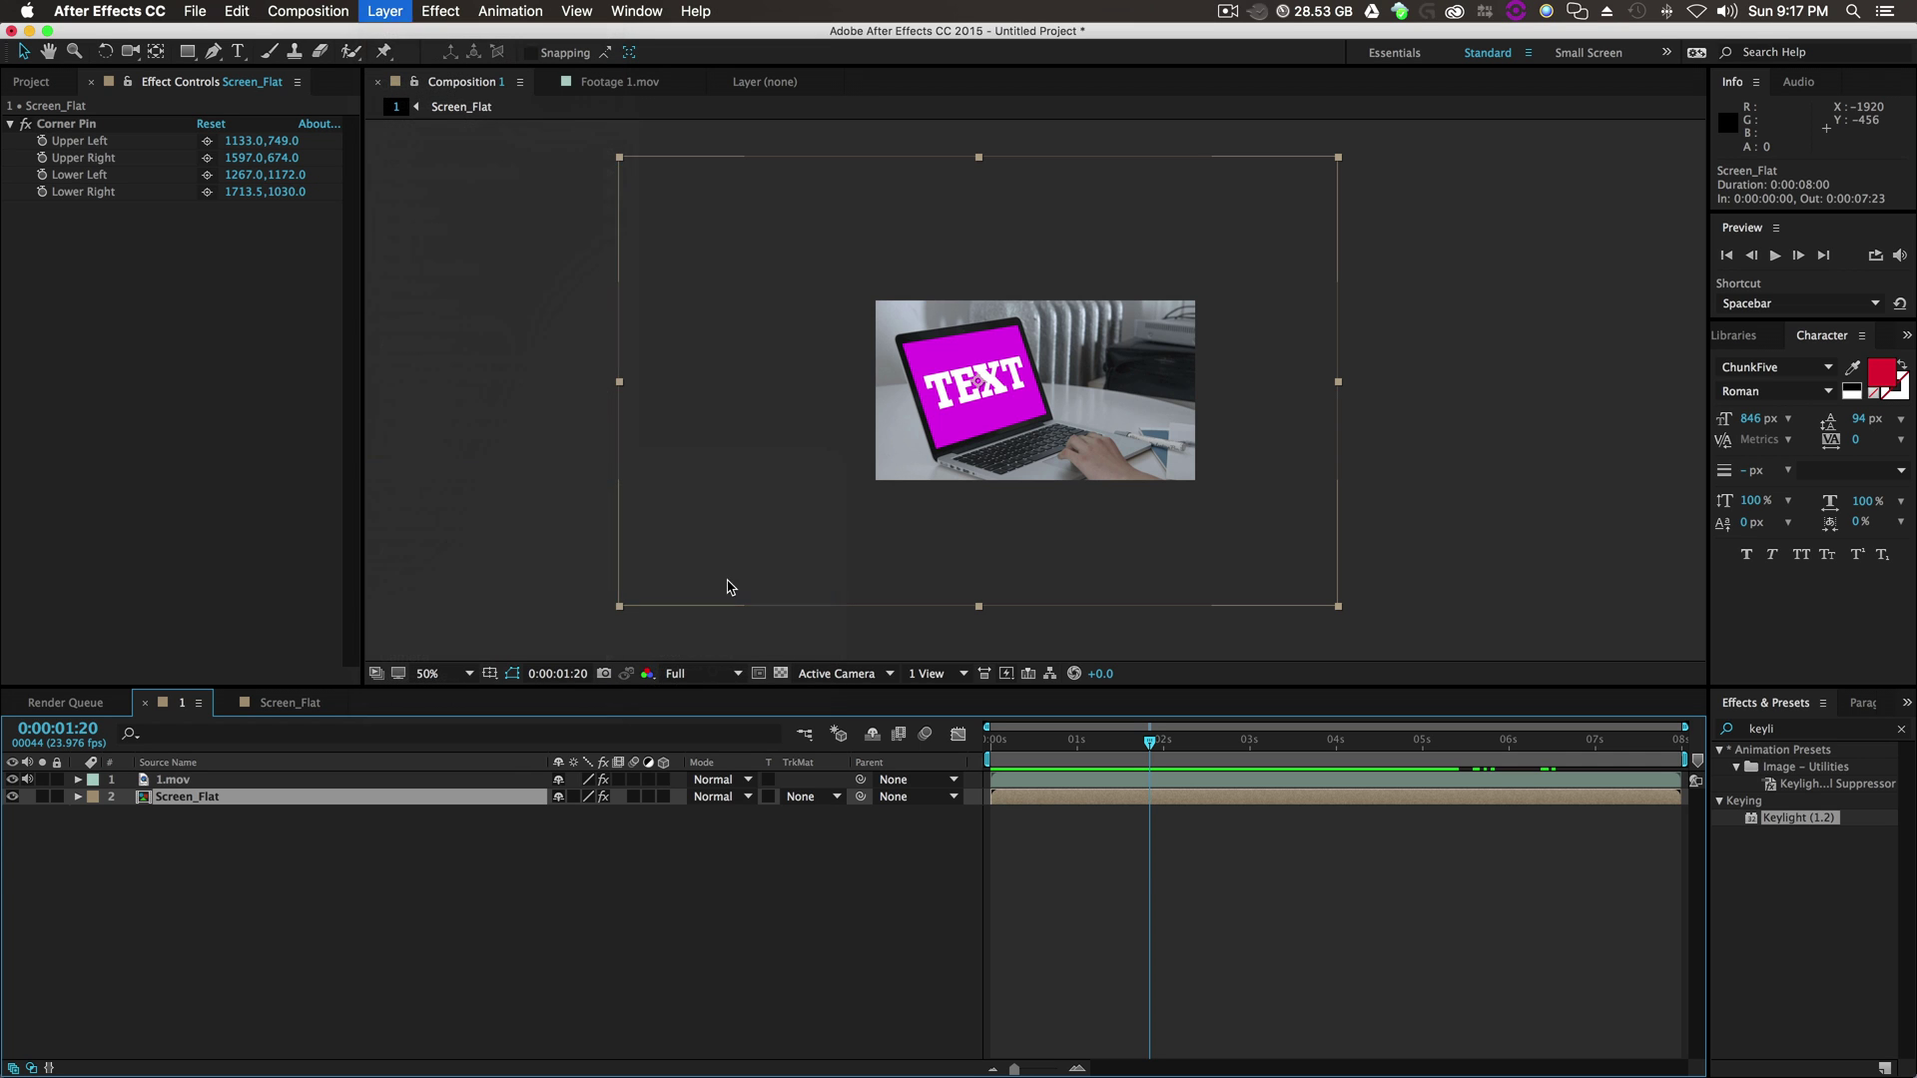
pyautogui.press('.')
pyautogui.press('.')
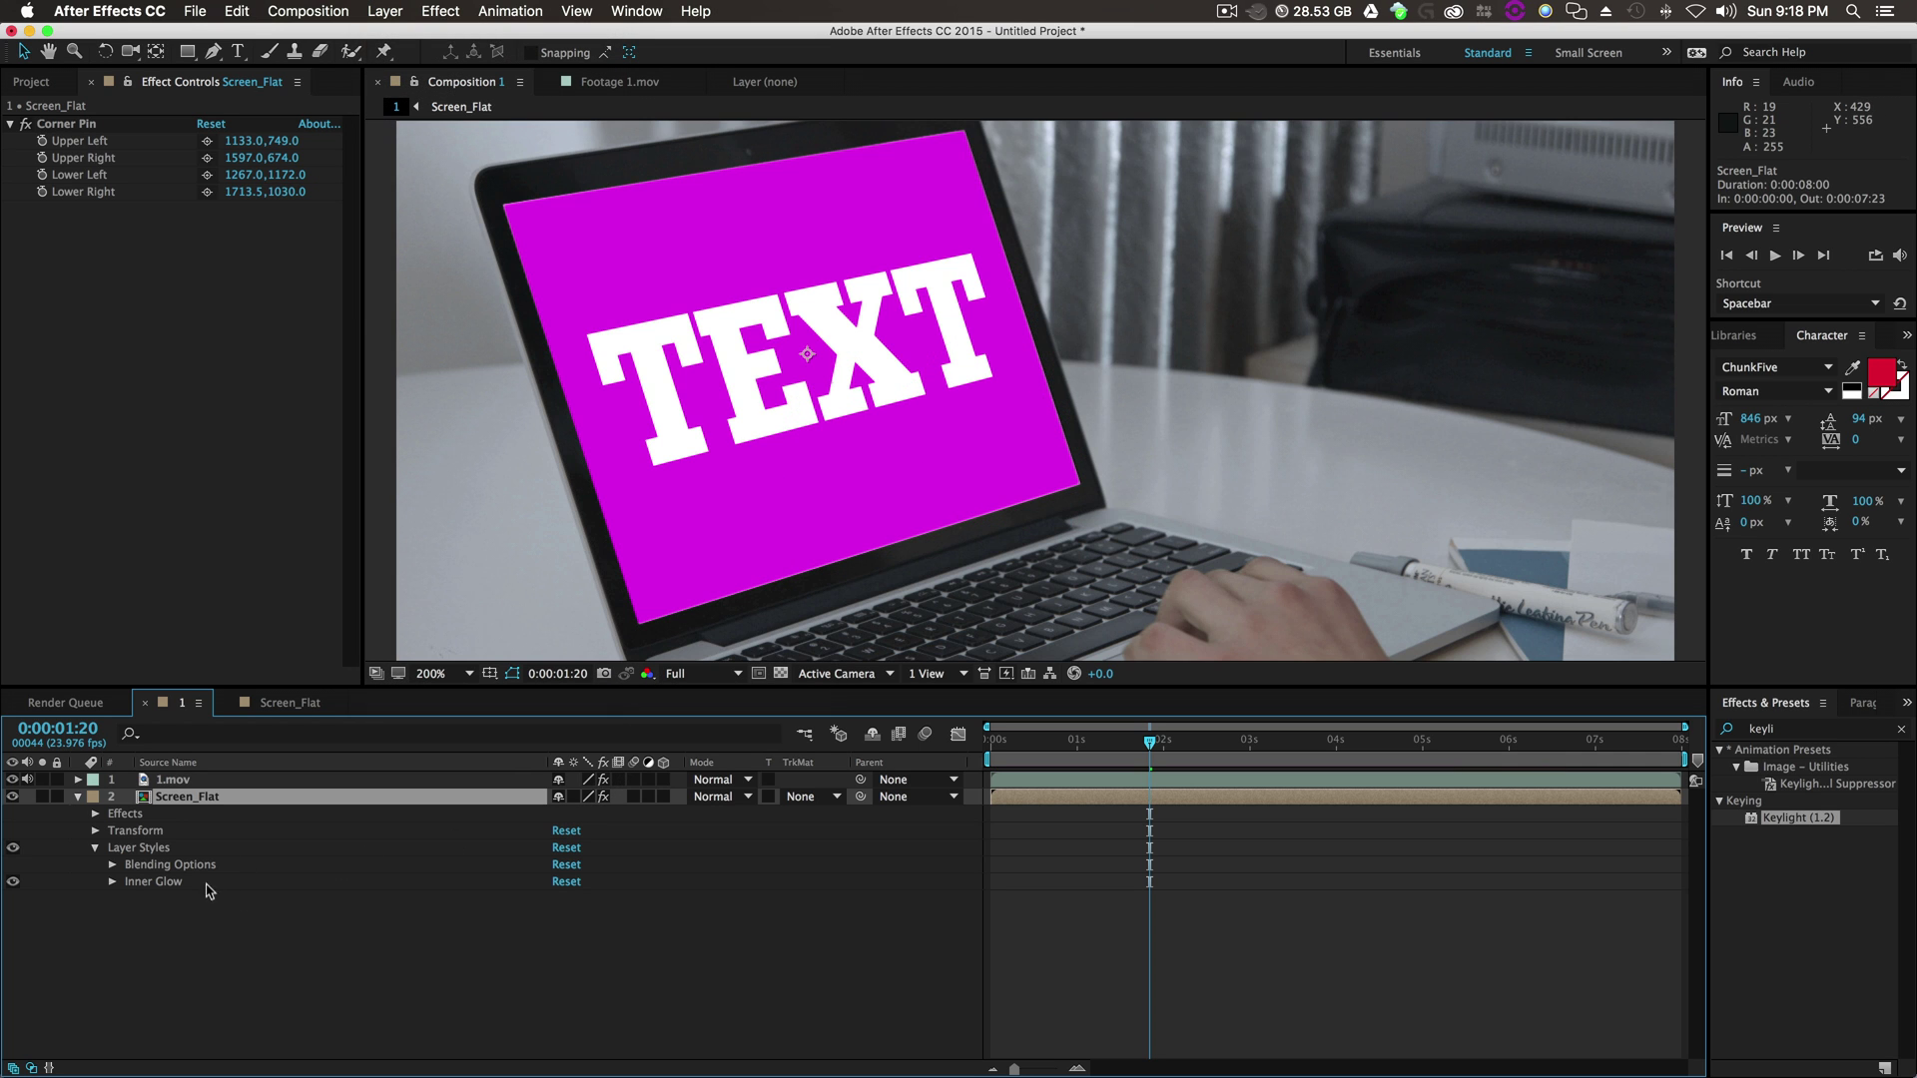
pyautogui.click(112, 883)
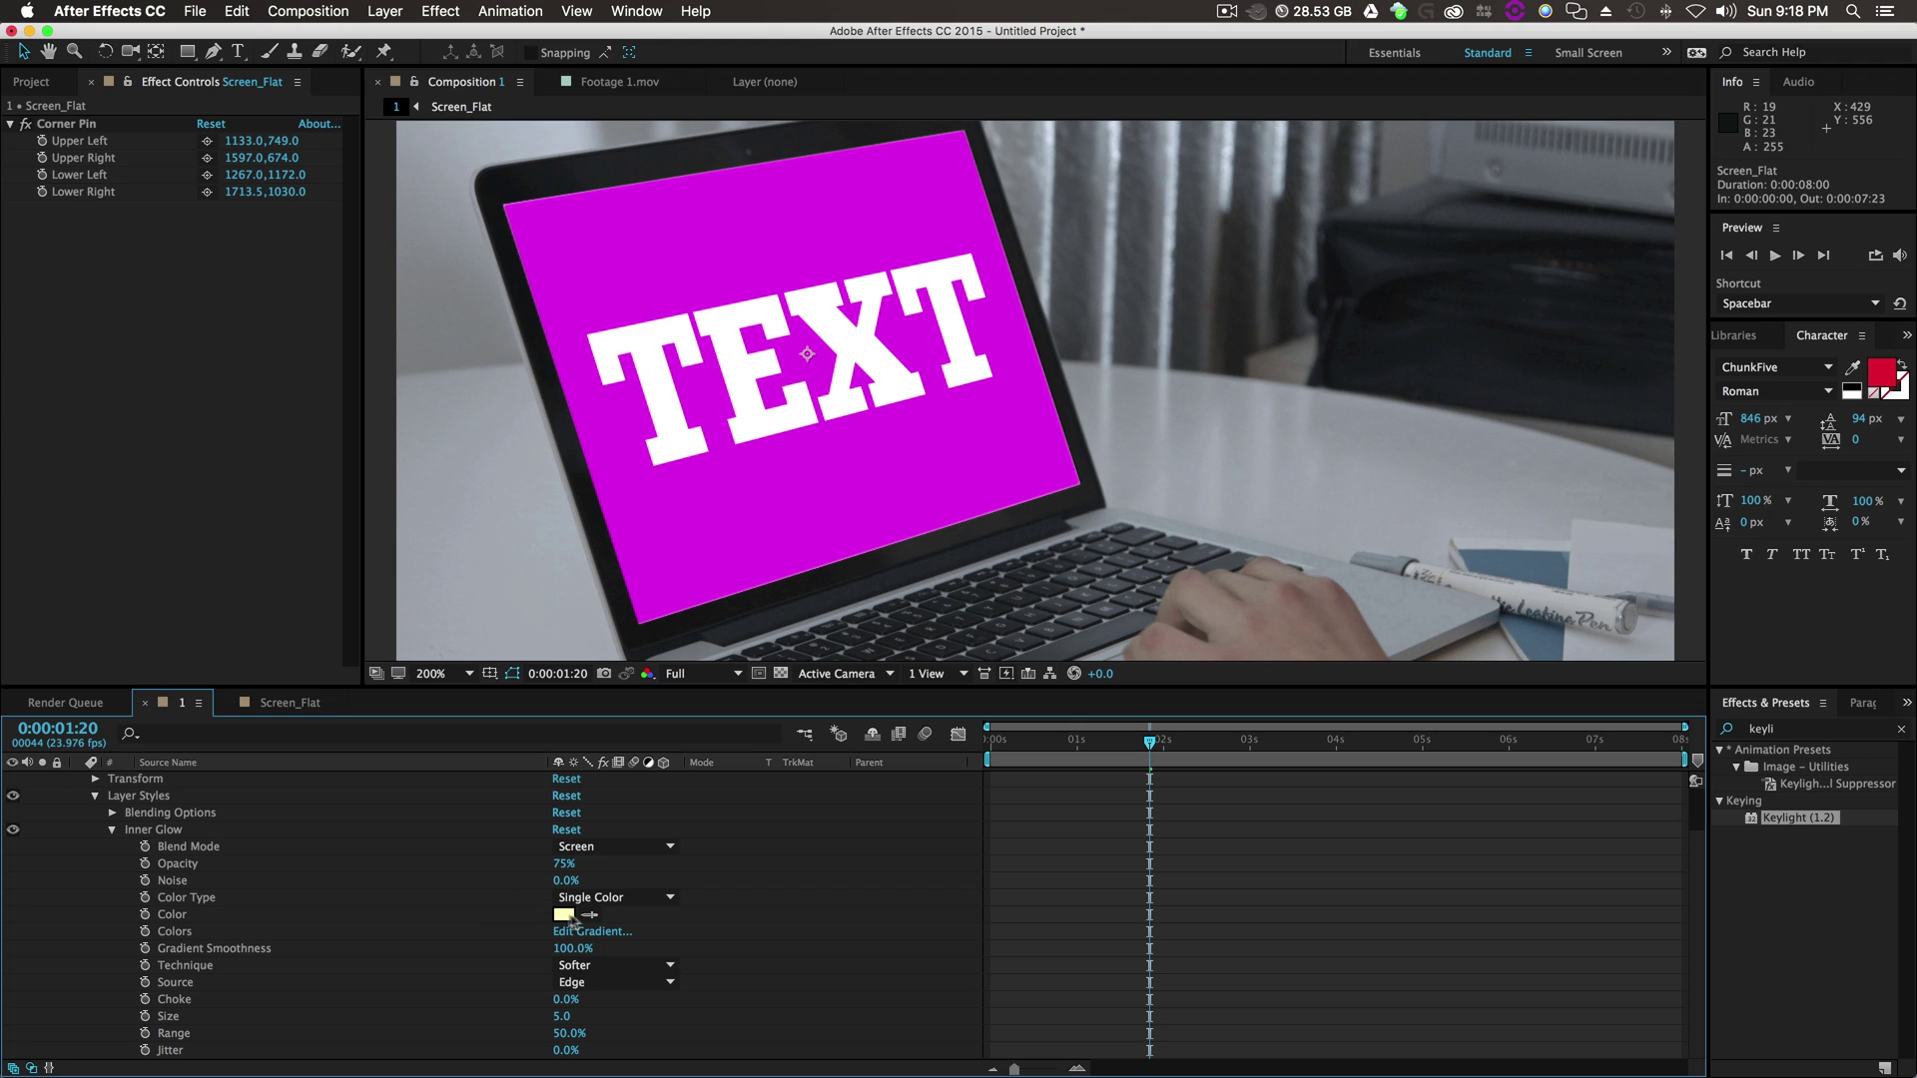
pyautogui.click(564, 915)
pyautogui.moveTo(495, 465); pyautogui.dragTo(491, 496)
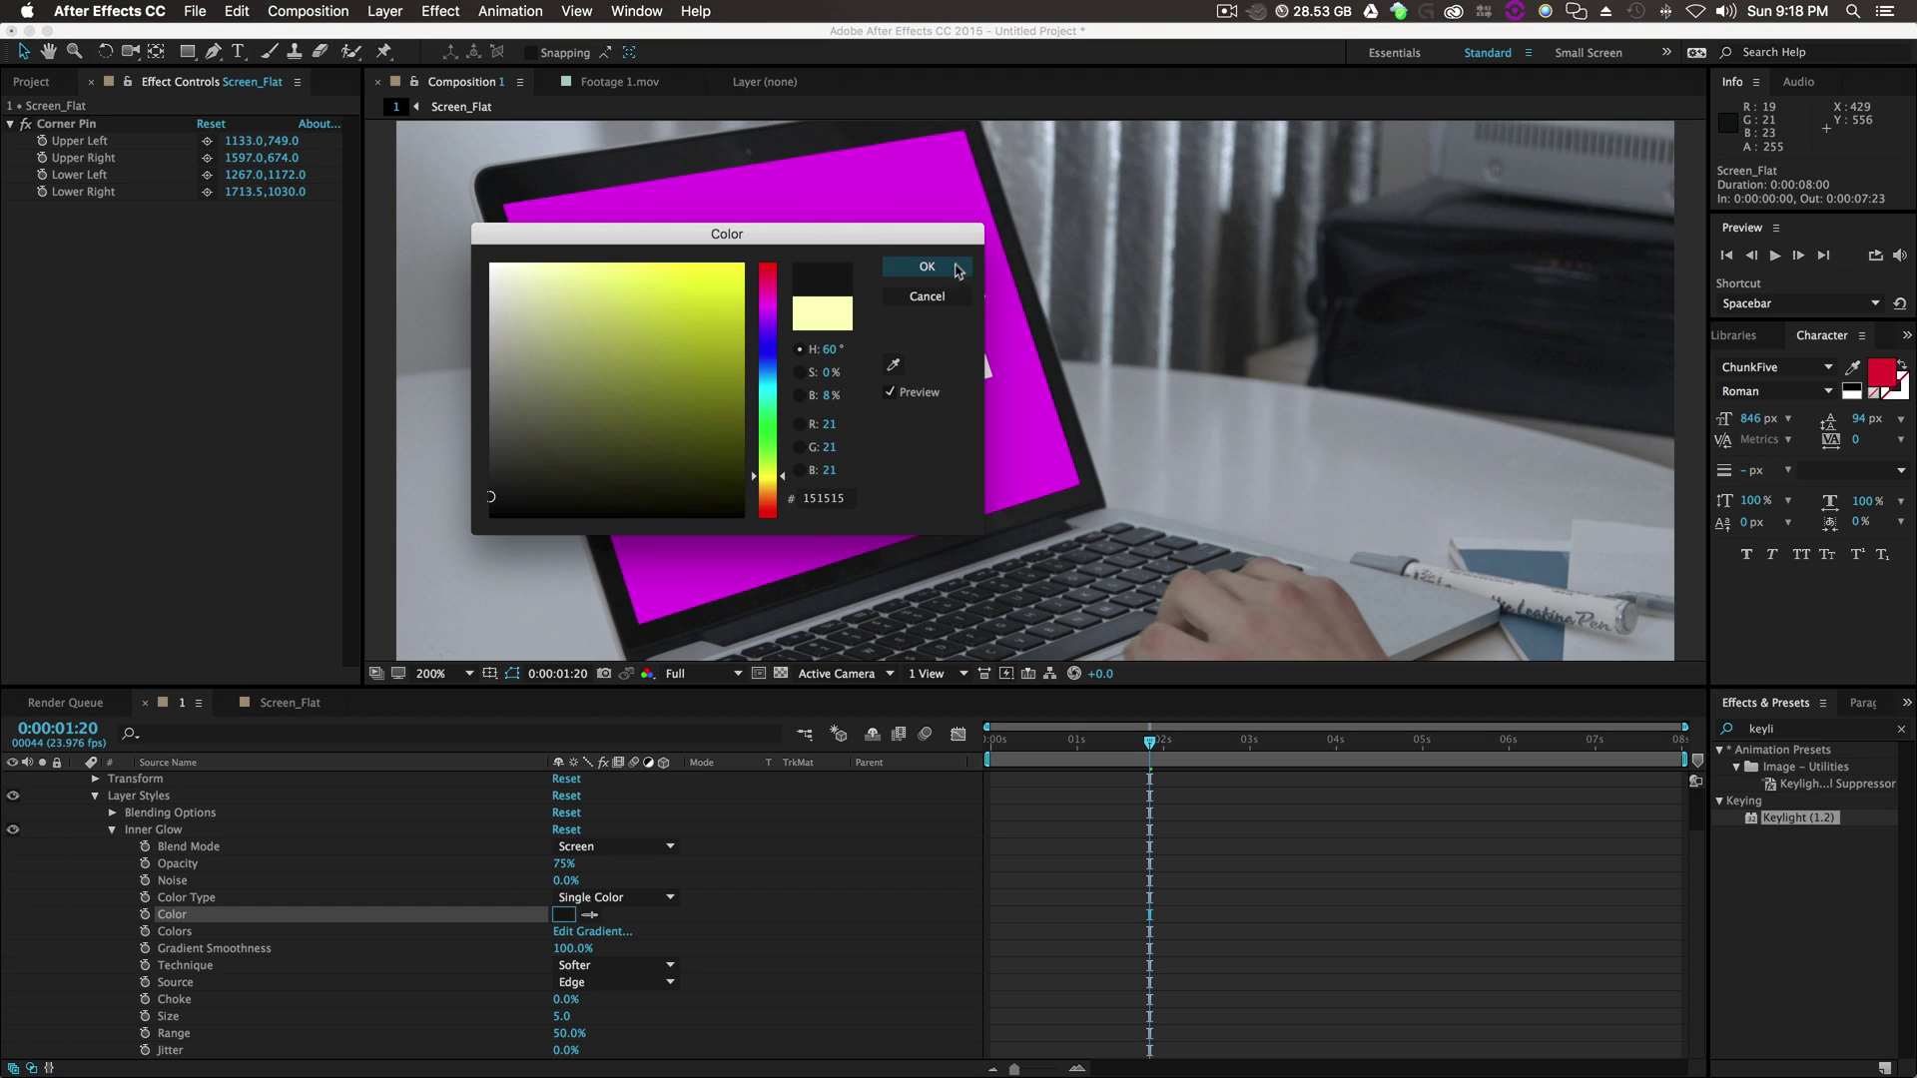
pyautogui.click(957, 269)
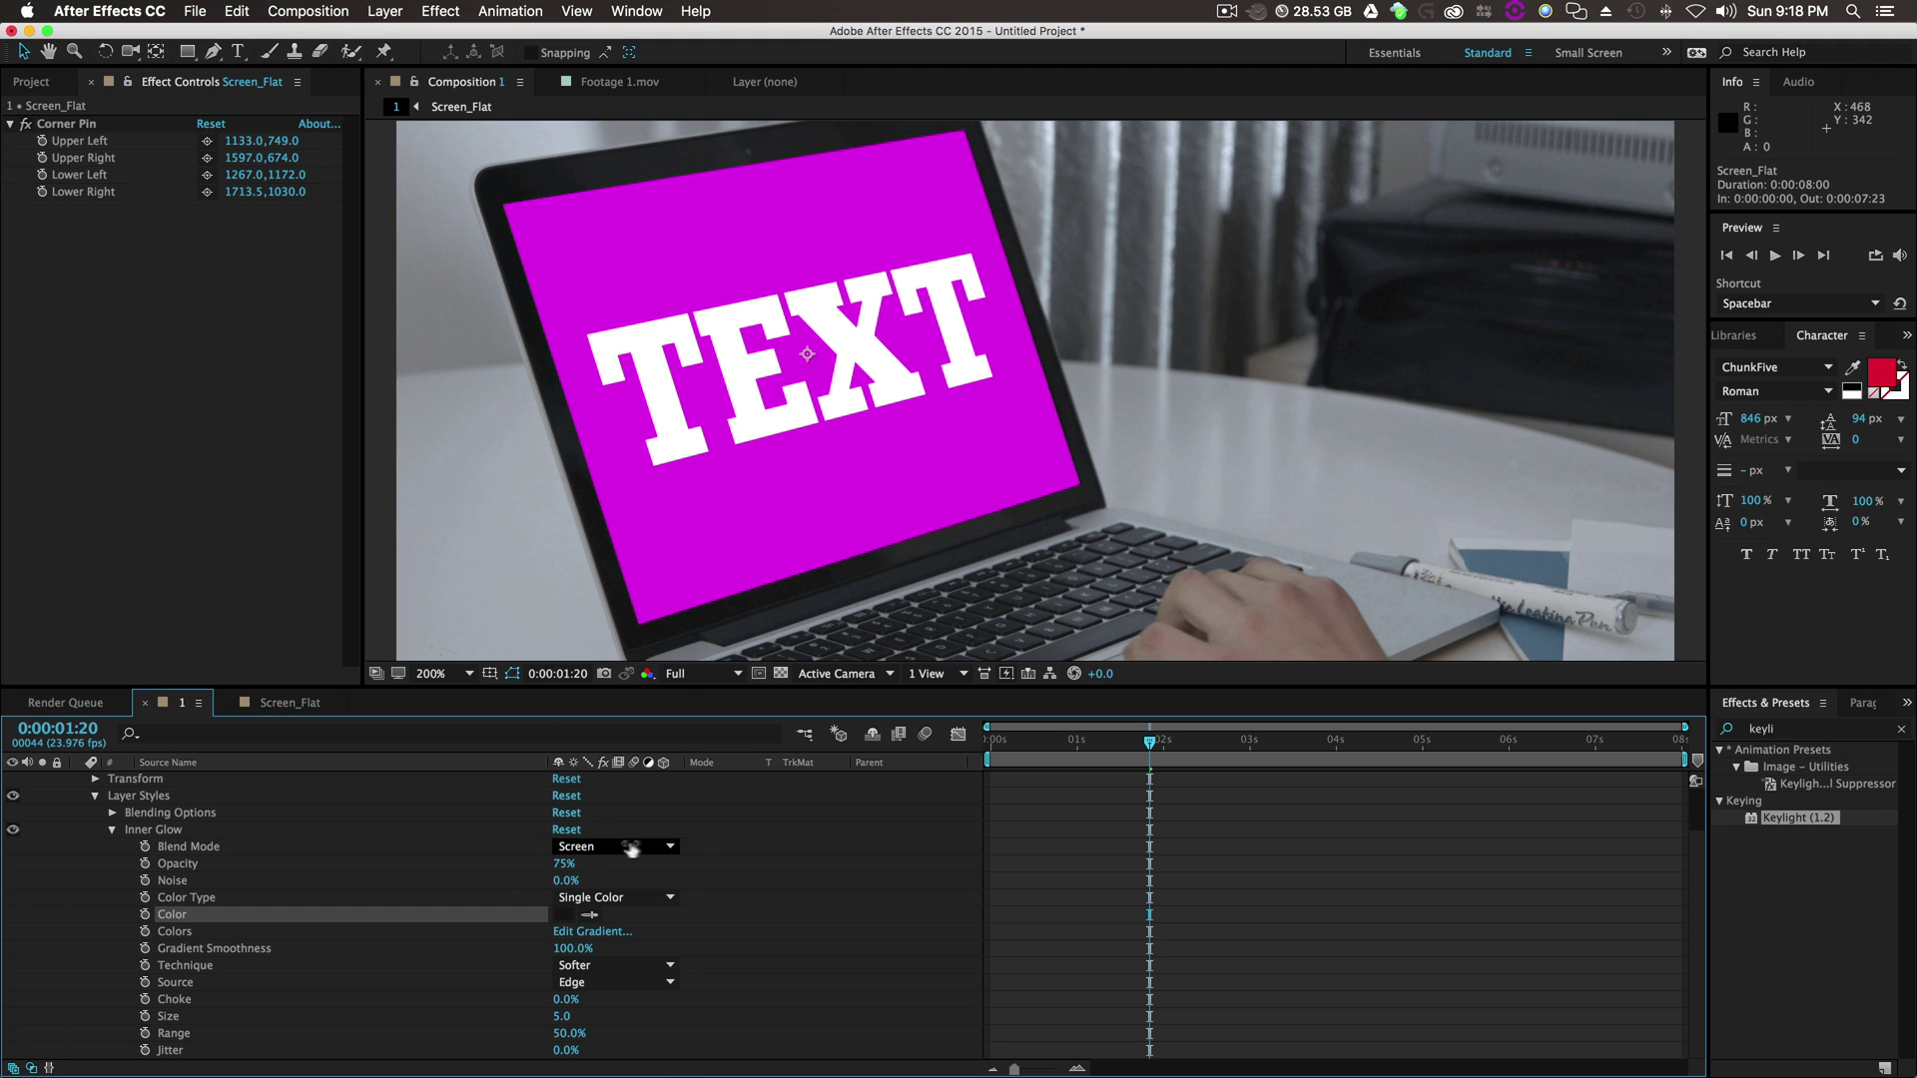
# Set the inner glow to Normal blend mode, Size 10 and 47% opacity.
pyautogui.click(620, 847)
pyautogui.click(599, 494)
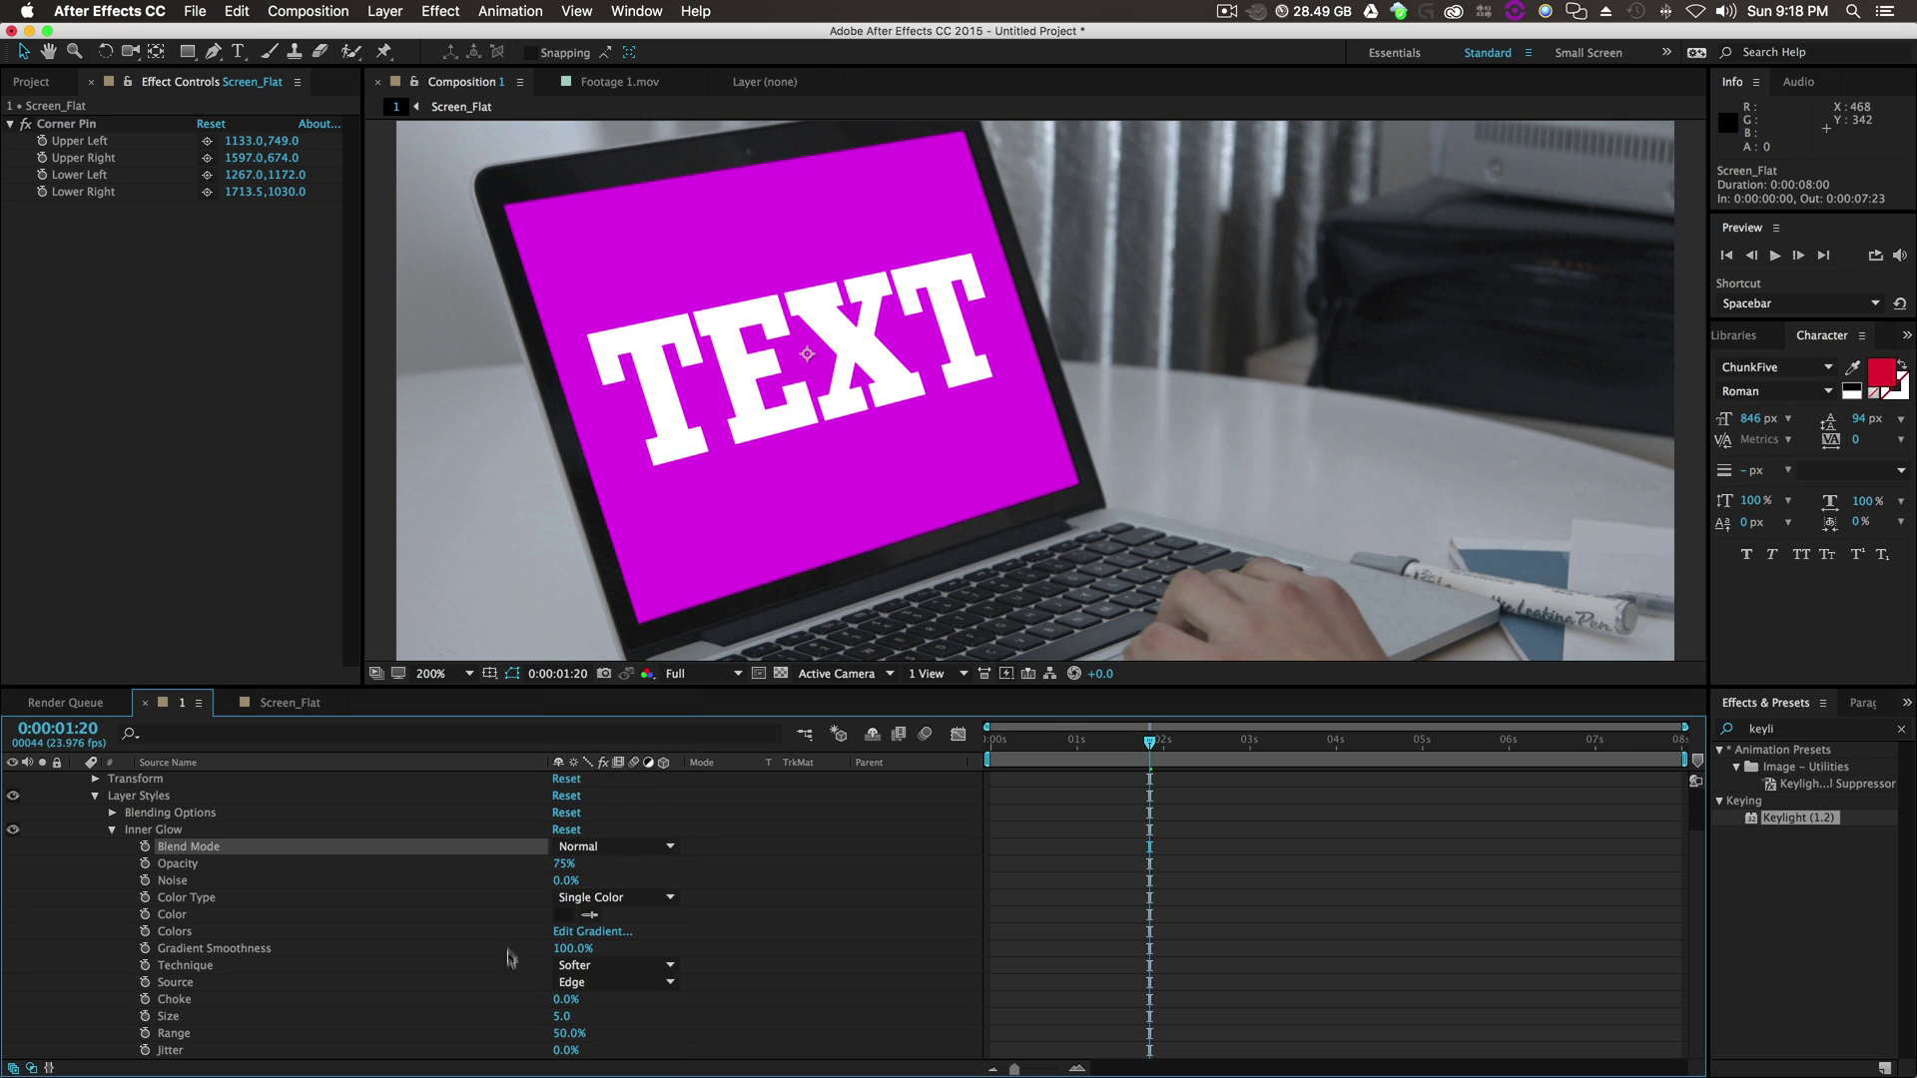
pyautogui.moveTo(559, 1011)
pyautogui.mouseDown()
pyautogui.moveTo(584, 1012)
pyautogui.moveTo(568, 1014)
pyautogui.mouseUp()
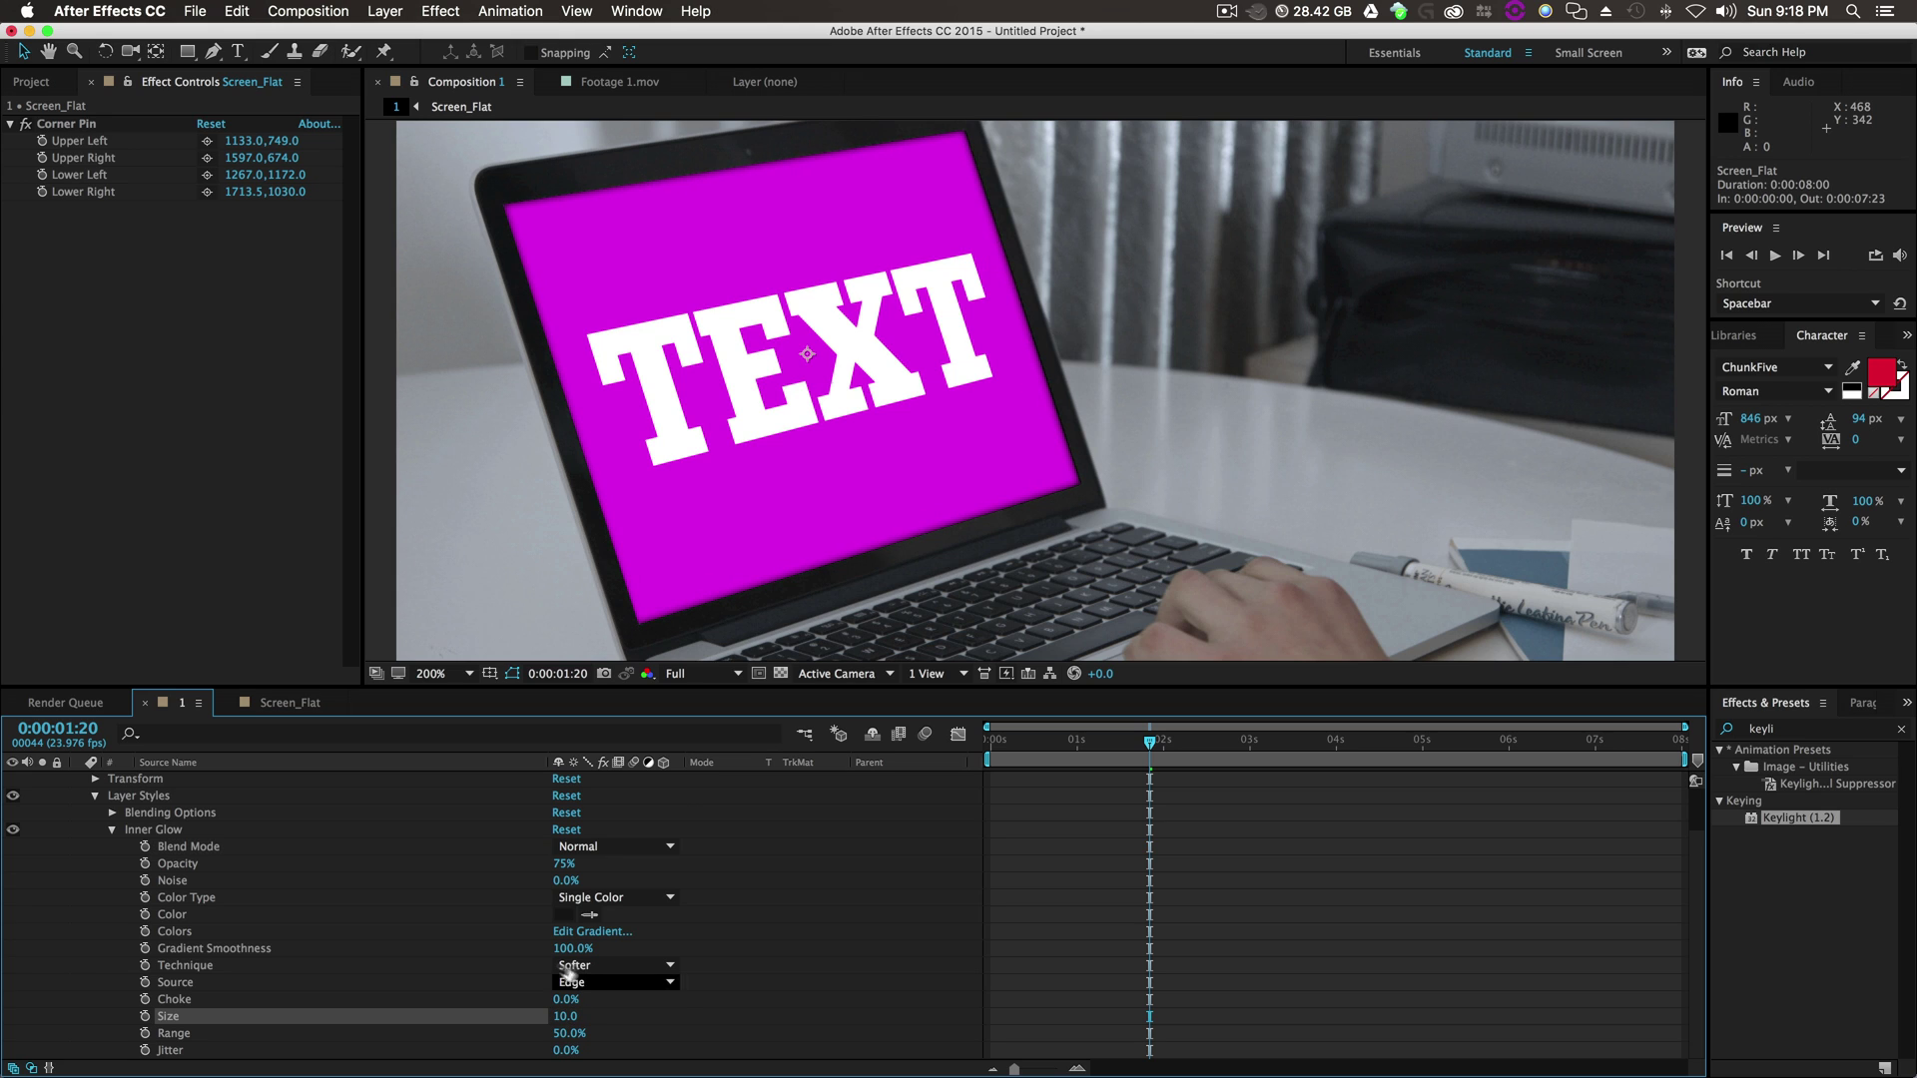
pyautogui.moveTo(561, 864); pyautogui.dragTo(524, 869)
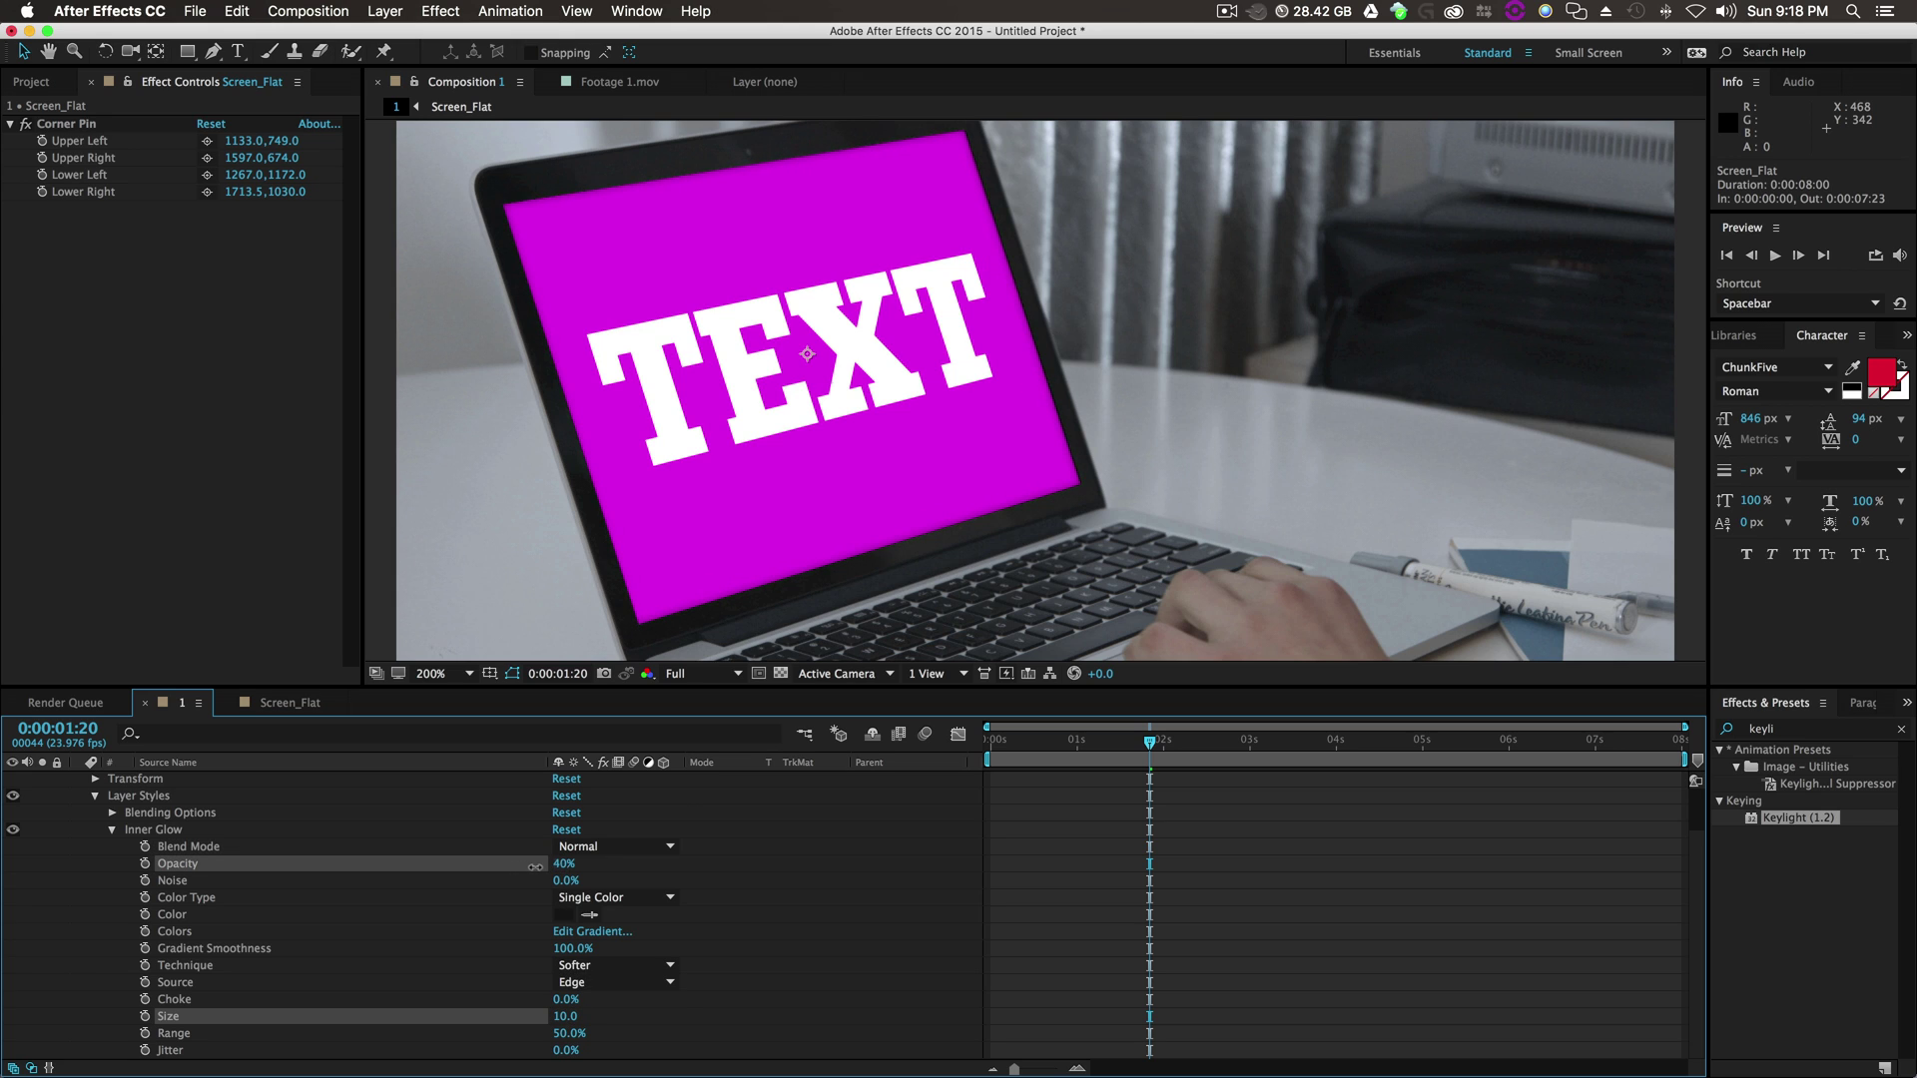
# Toggle the inner glow off and on to compare, zoom back to 100%, and collapse Screen_Flat.
pyautogui.click(13, 830)
pyautogui.click(13, 830)
pyautogui.press(',')
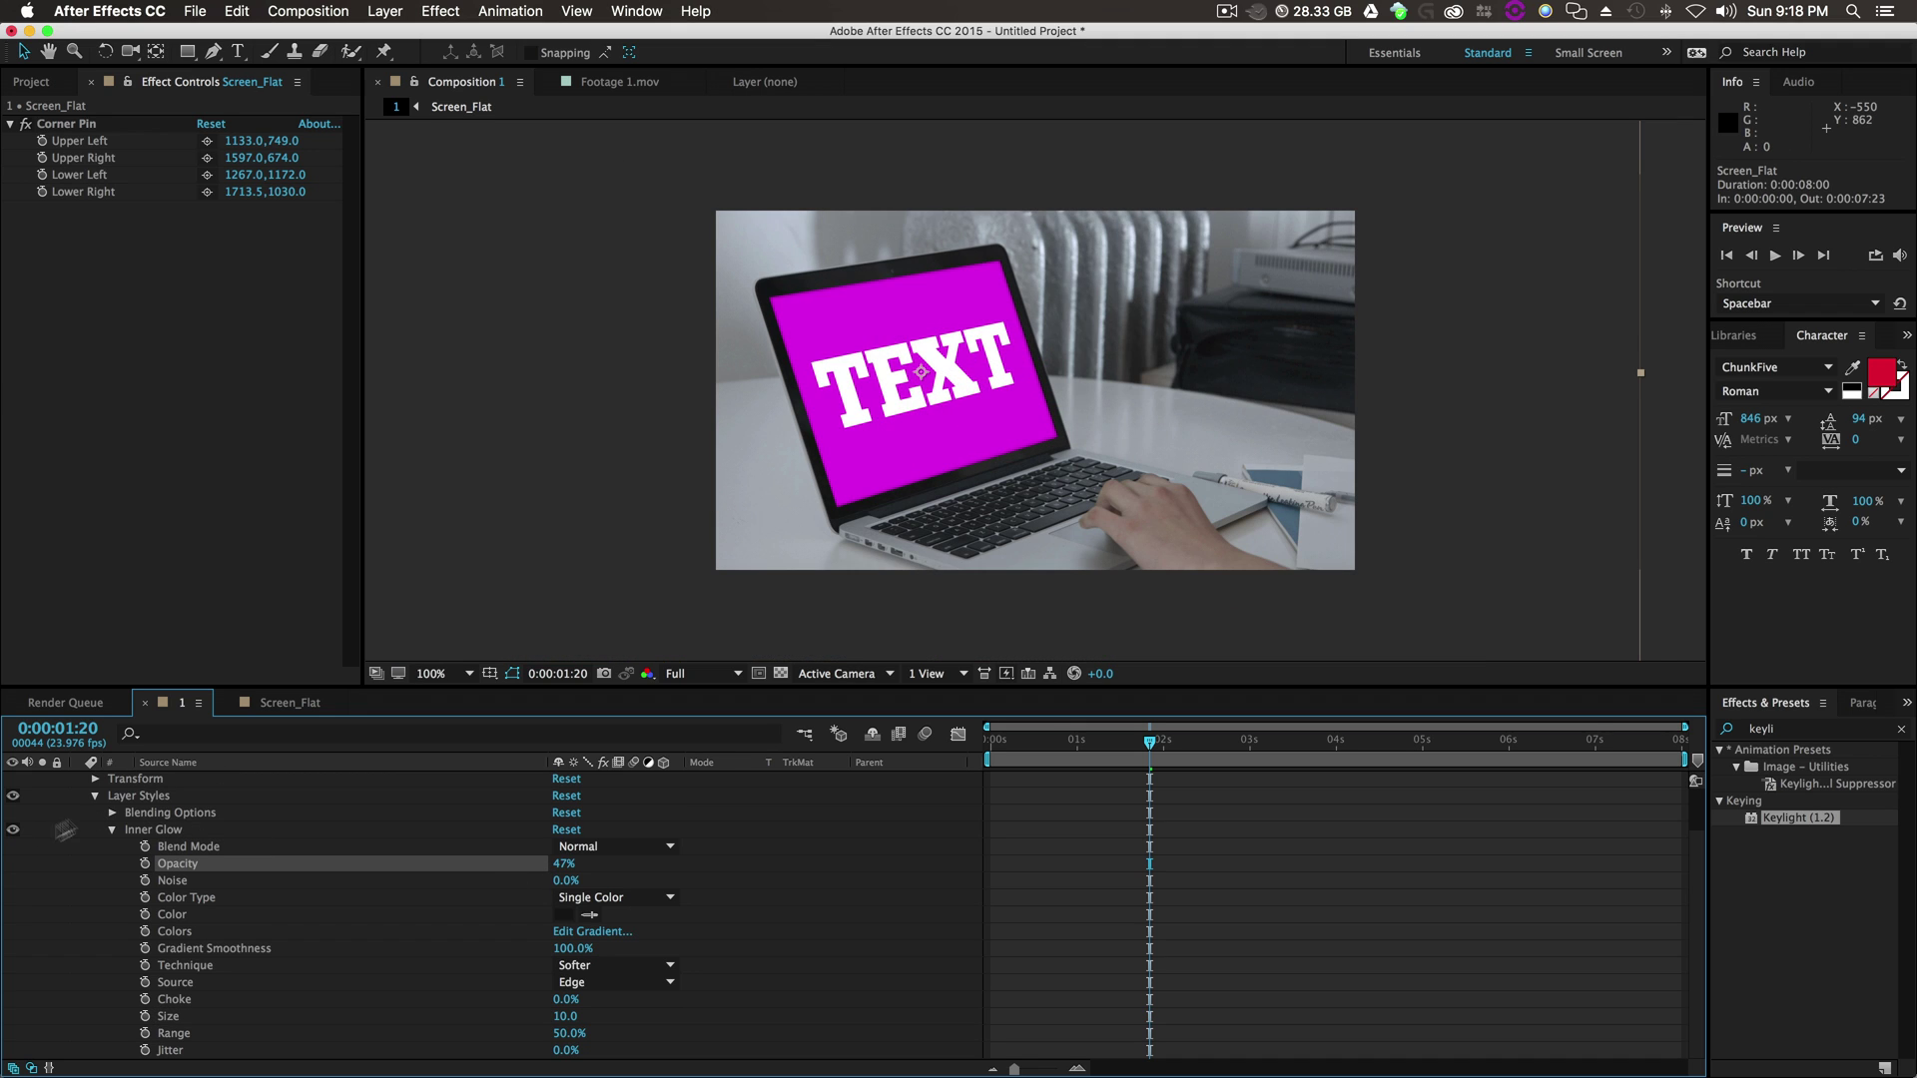
pyautogui.click(12, 830)
pyautogui.click(13, 830)
pyautogui.click(13, 830)
pyautogui.scroll(1, 80, 827)
pyautogui.click(95, 830)
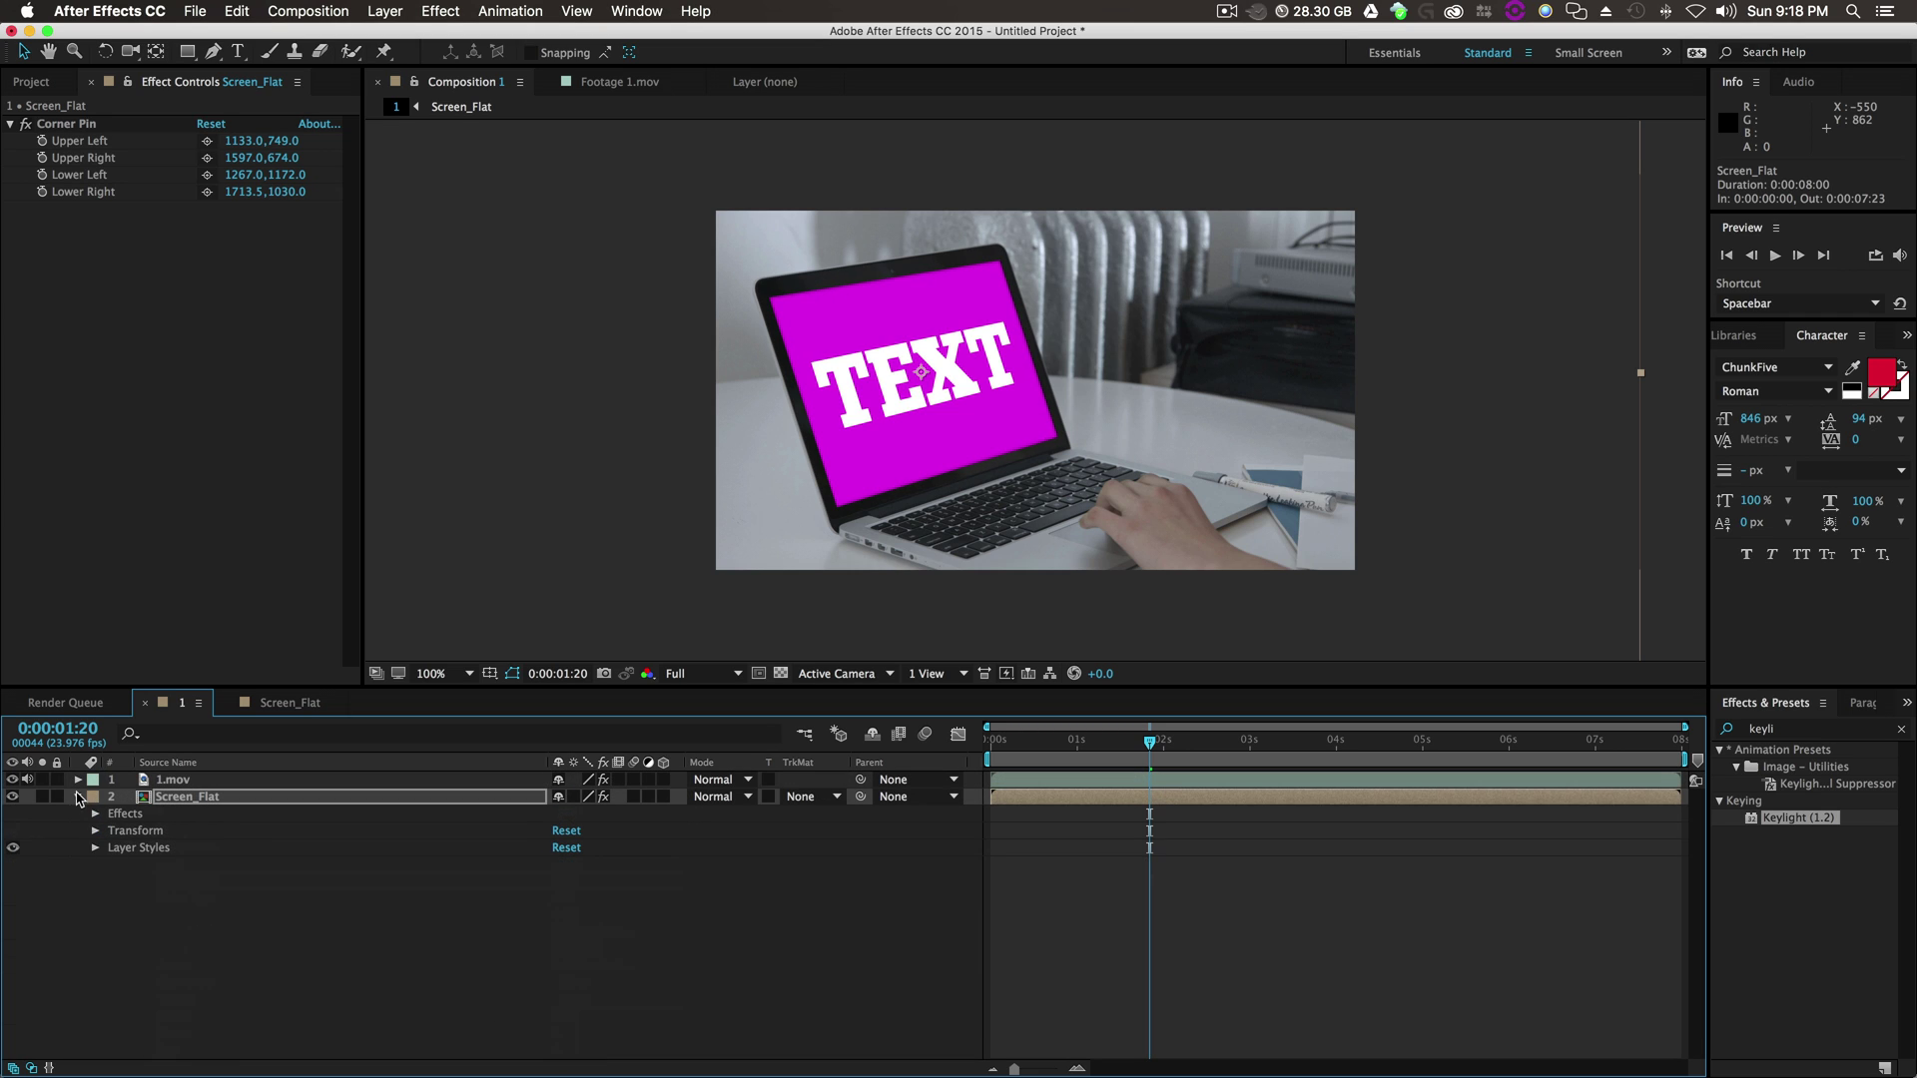
# Open the Screen_Flat precomp in its own composition tab.
pyautogui.click(78, 778)
pyautogui.doubleClick(188, 779)
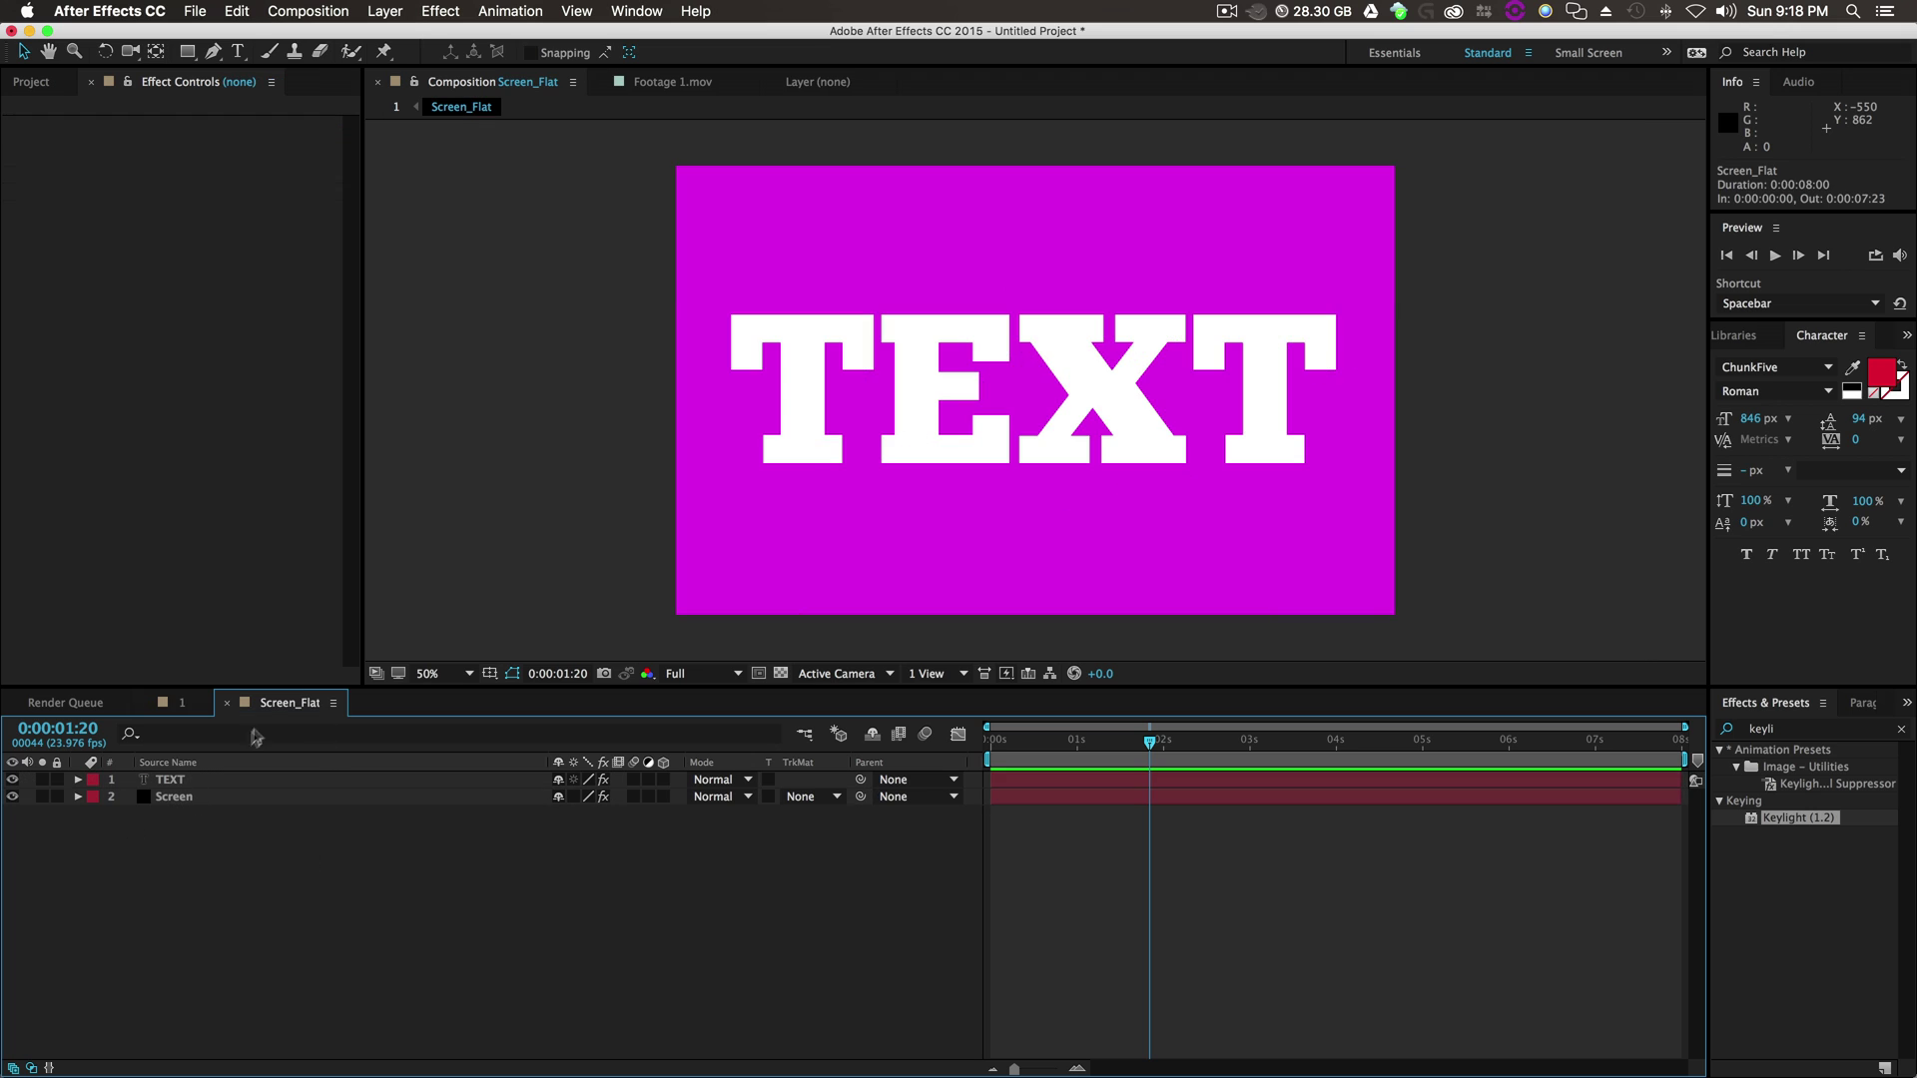
pyautogui.click(177, 699)
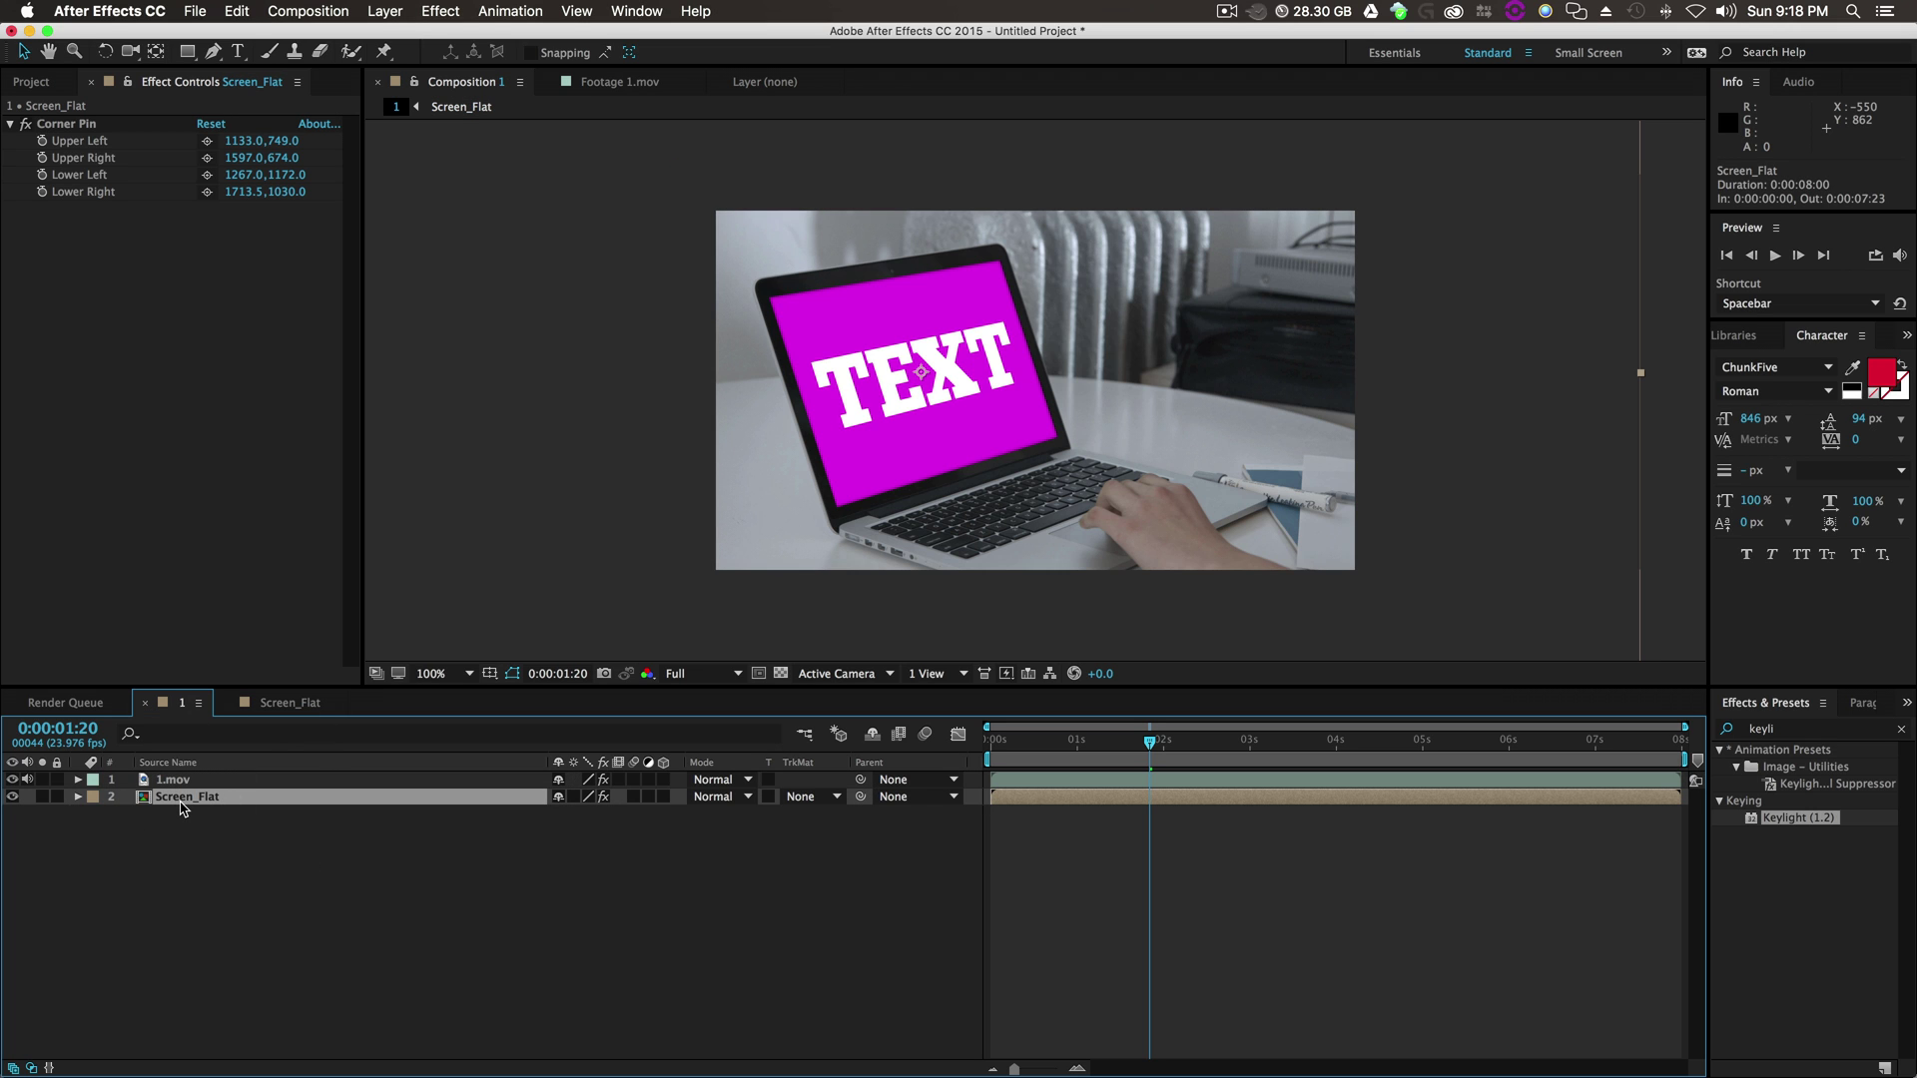
pyautogui.click(324, 704)
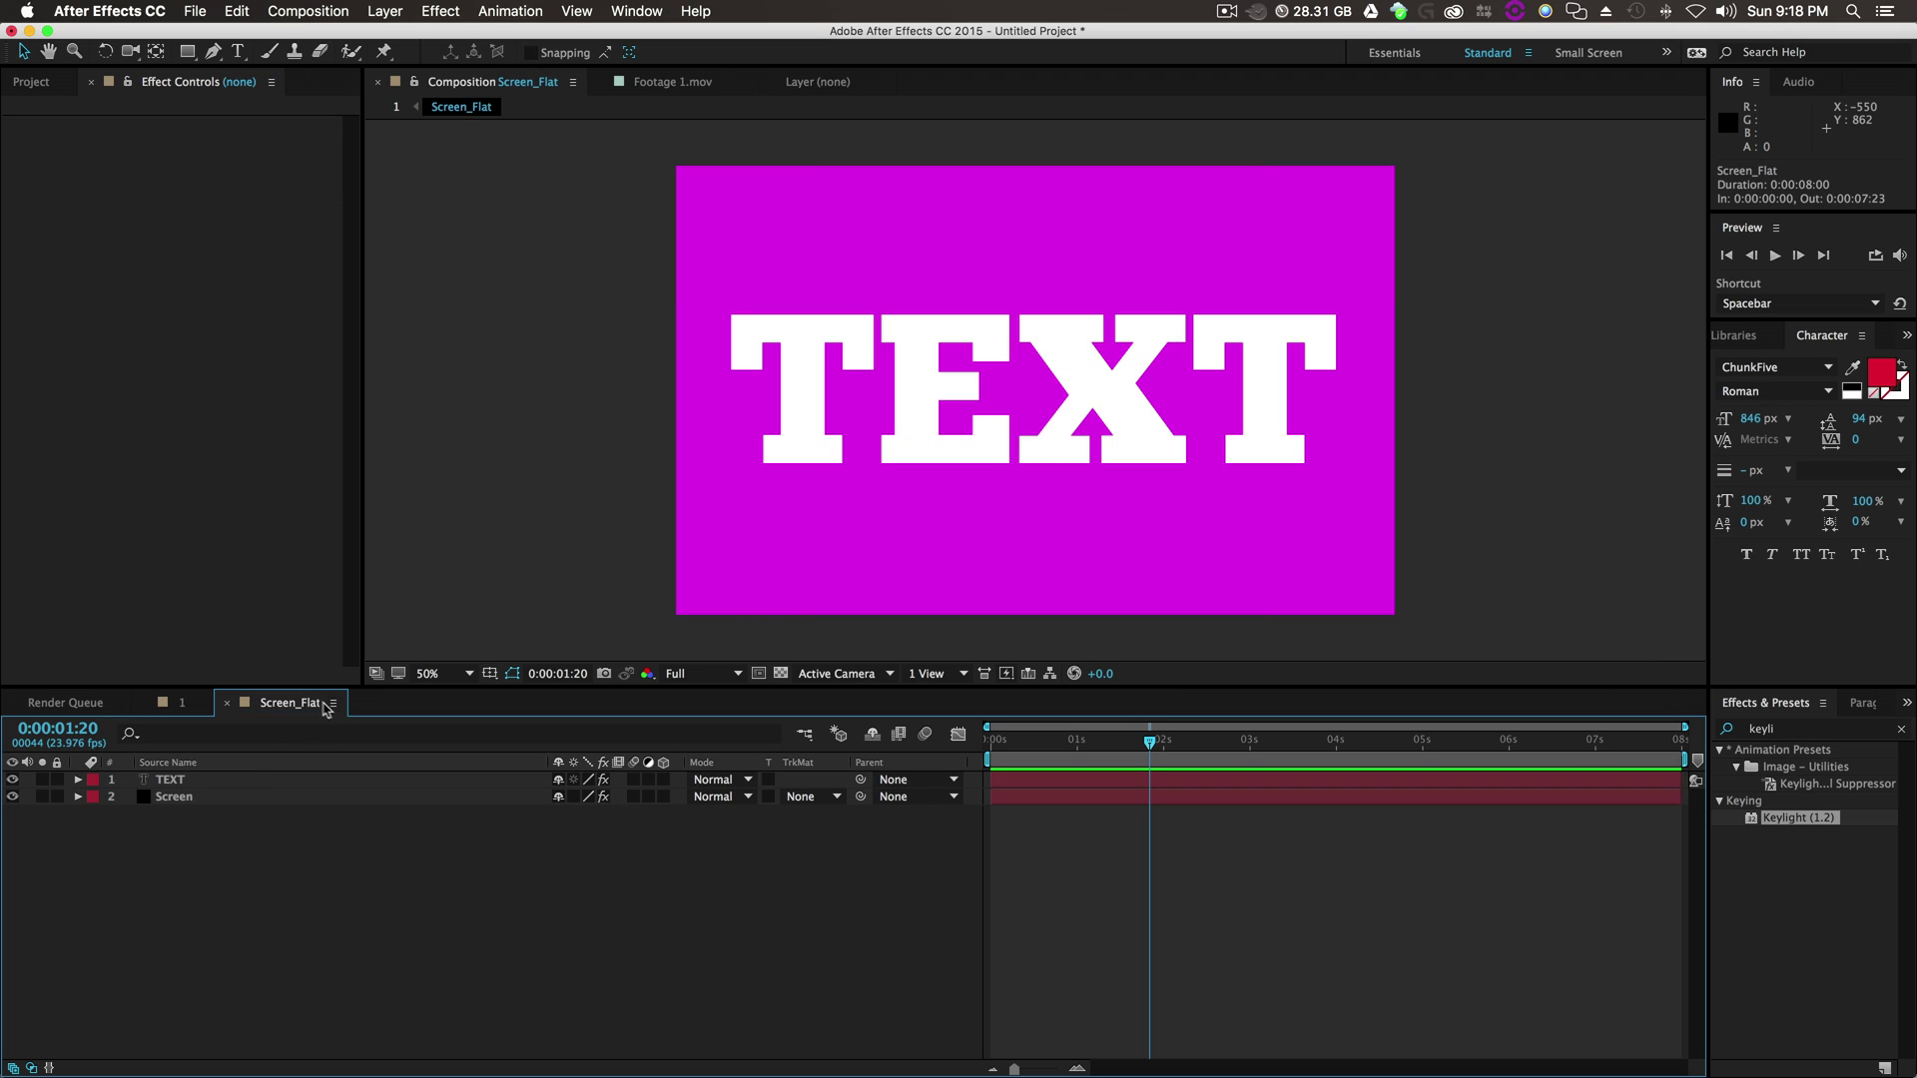
# Add a new adjustment layer and apply Venetian Blinds to it.
pyautogui.rightClick(189, 874)
pyautogui.moveTo(247, 891)
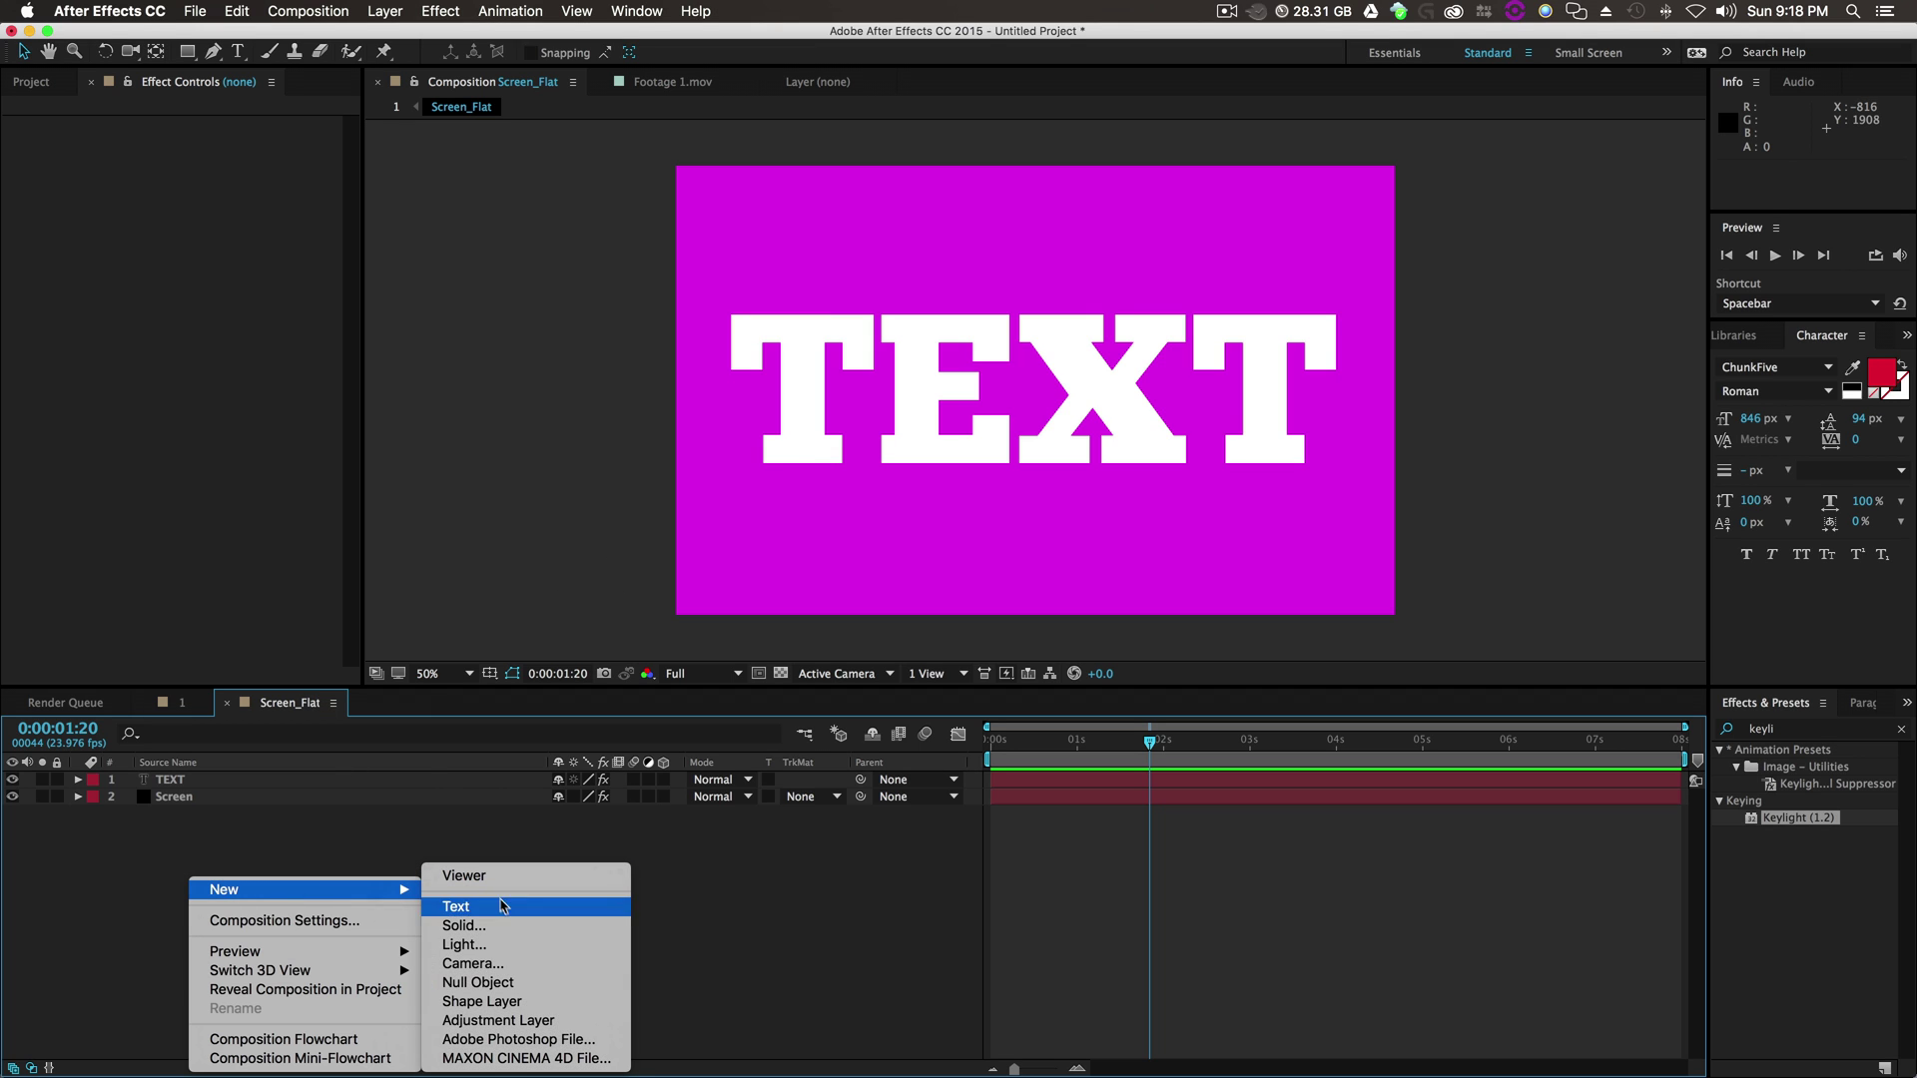
pyautogui.click(533, 1018)
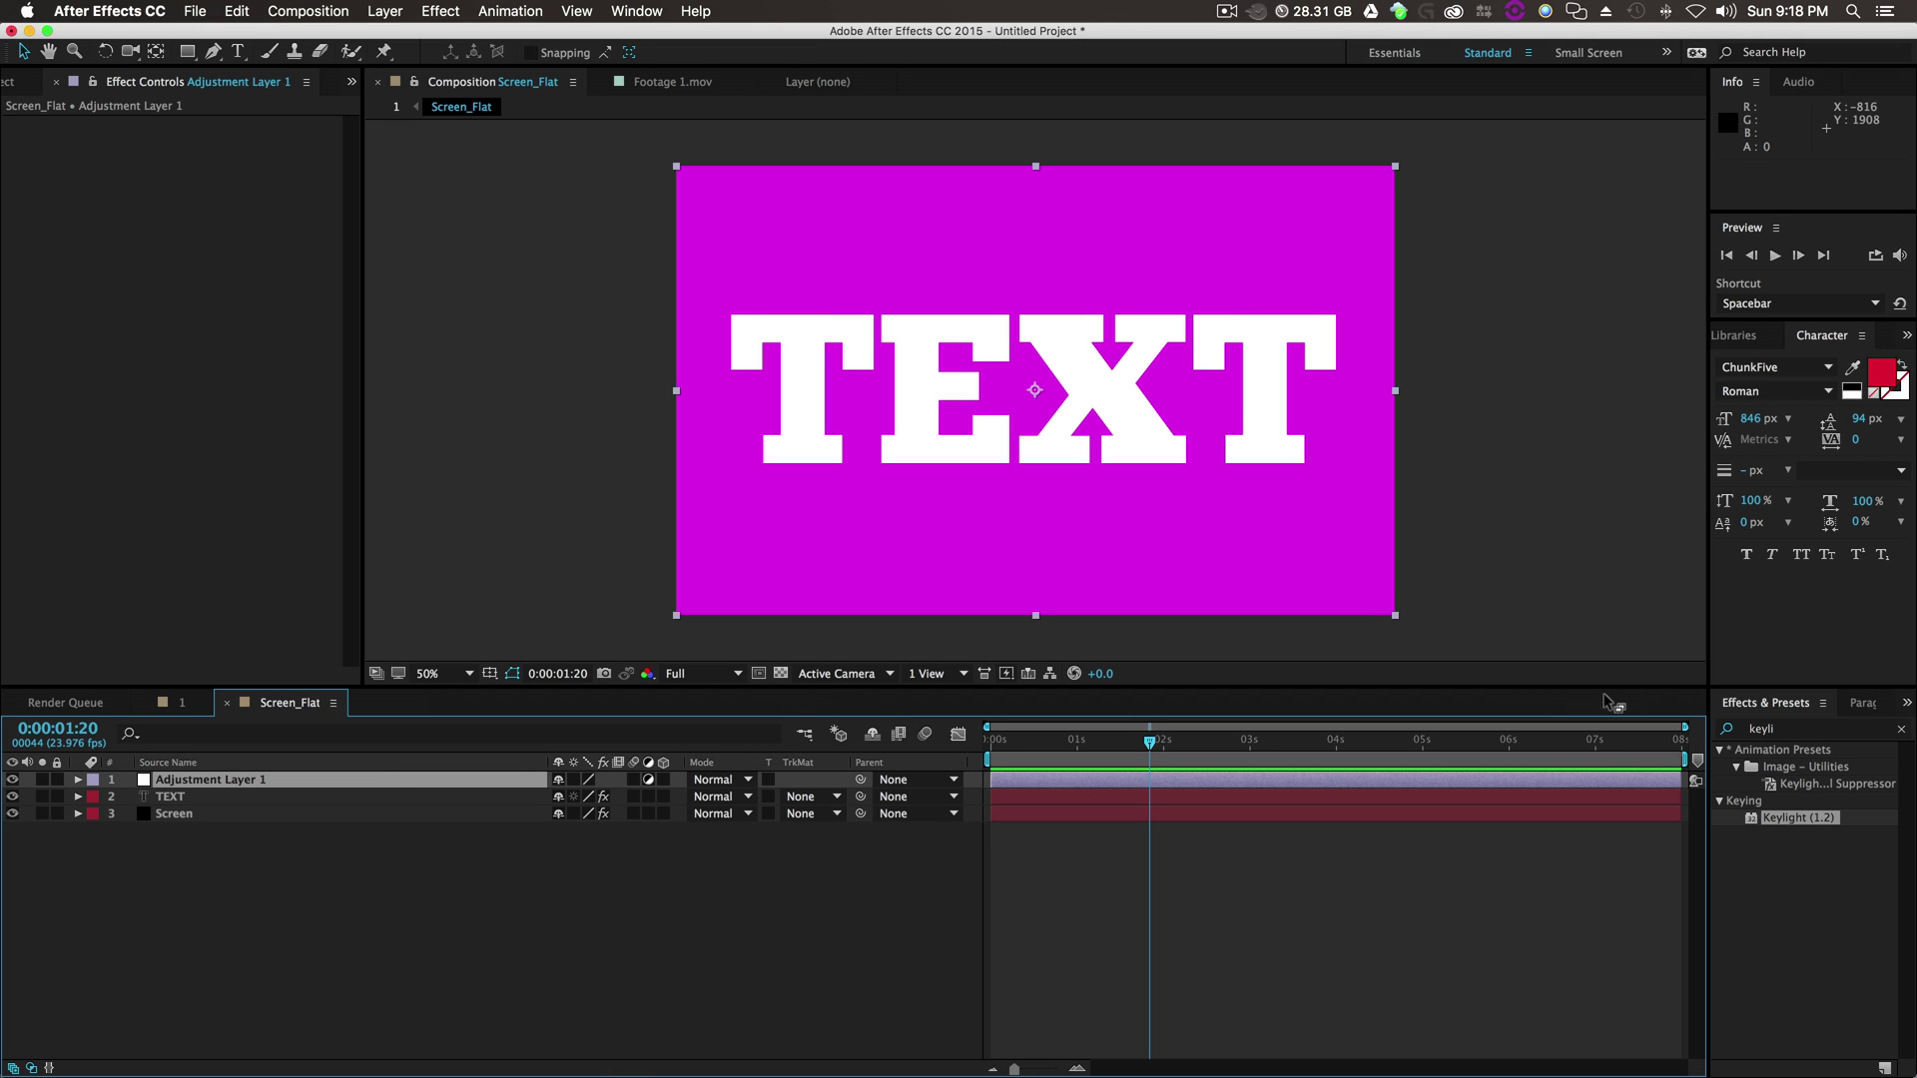
pyautogui.click(1773, 732)
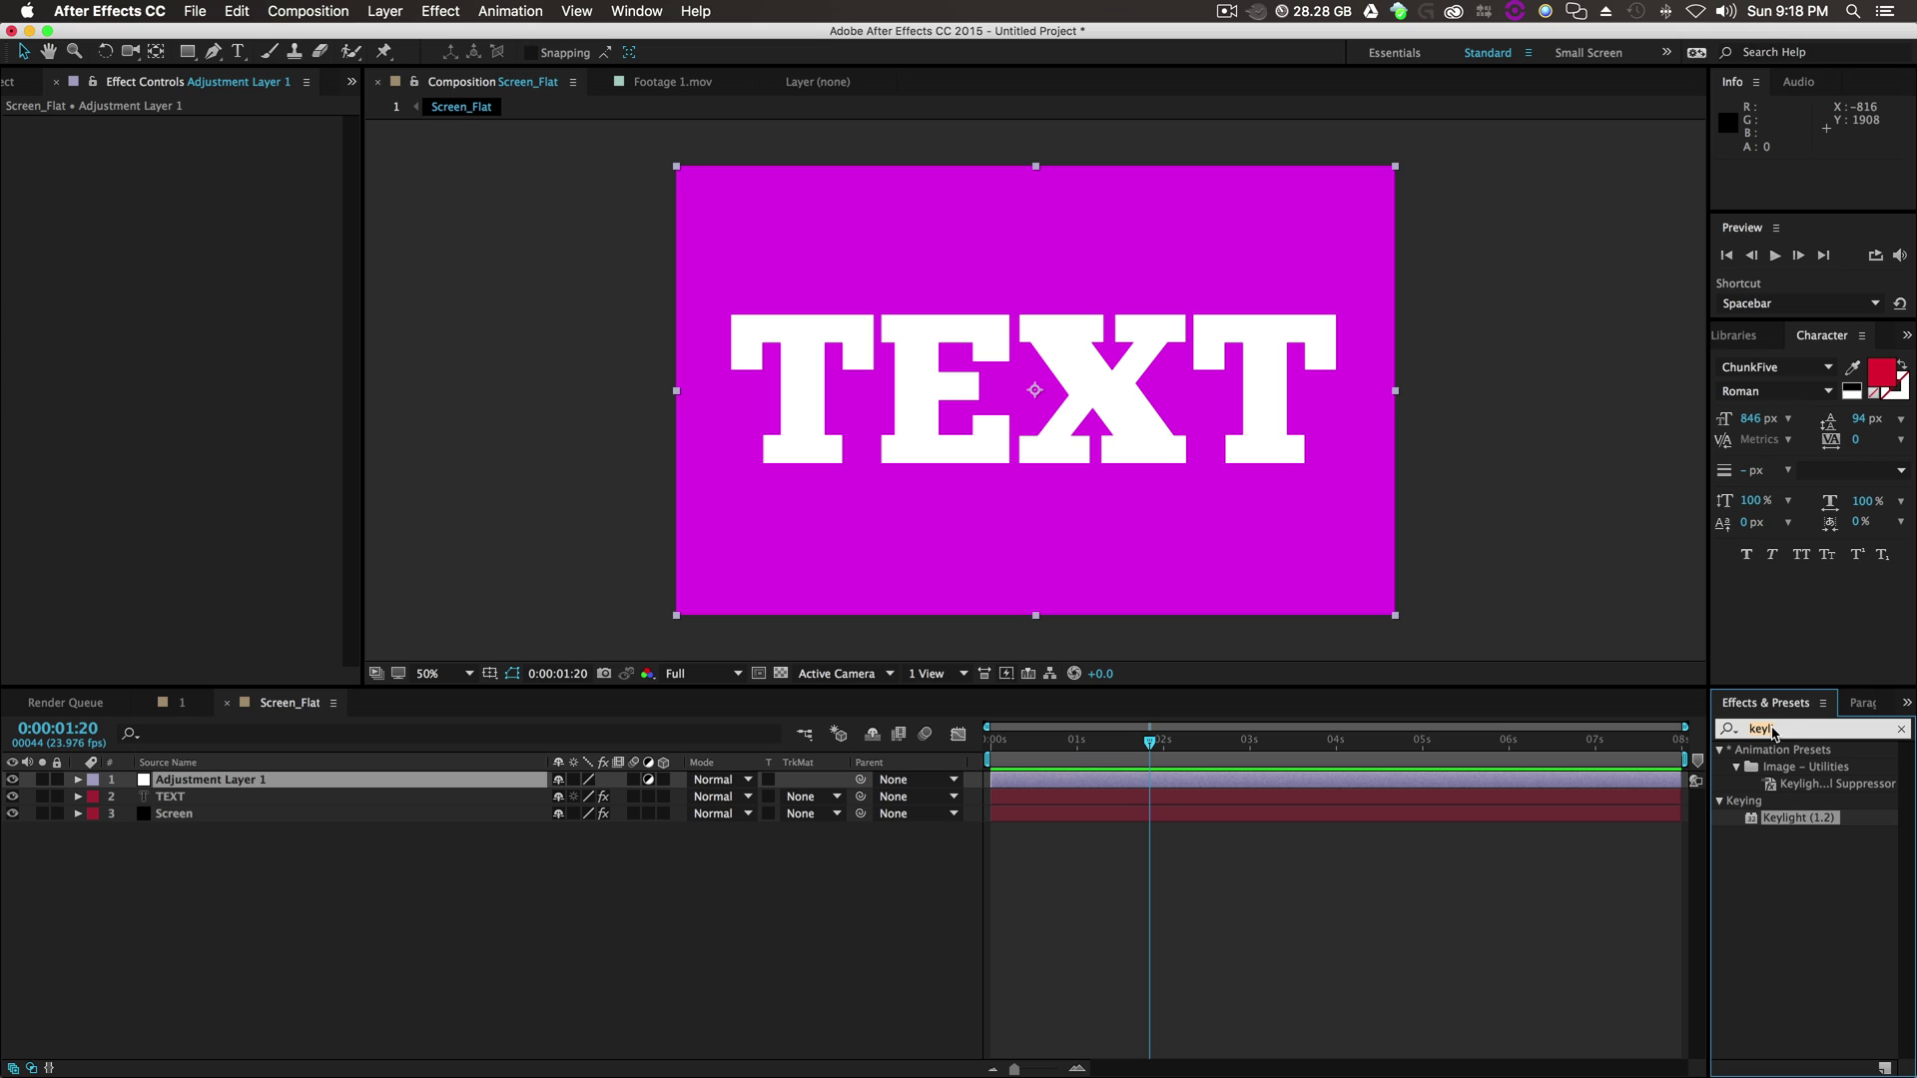
pyautogui.write('blinds')
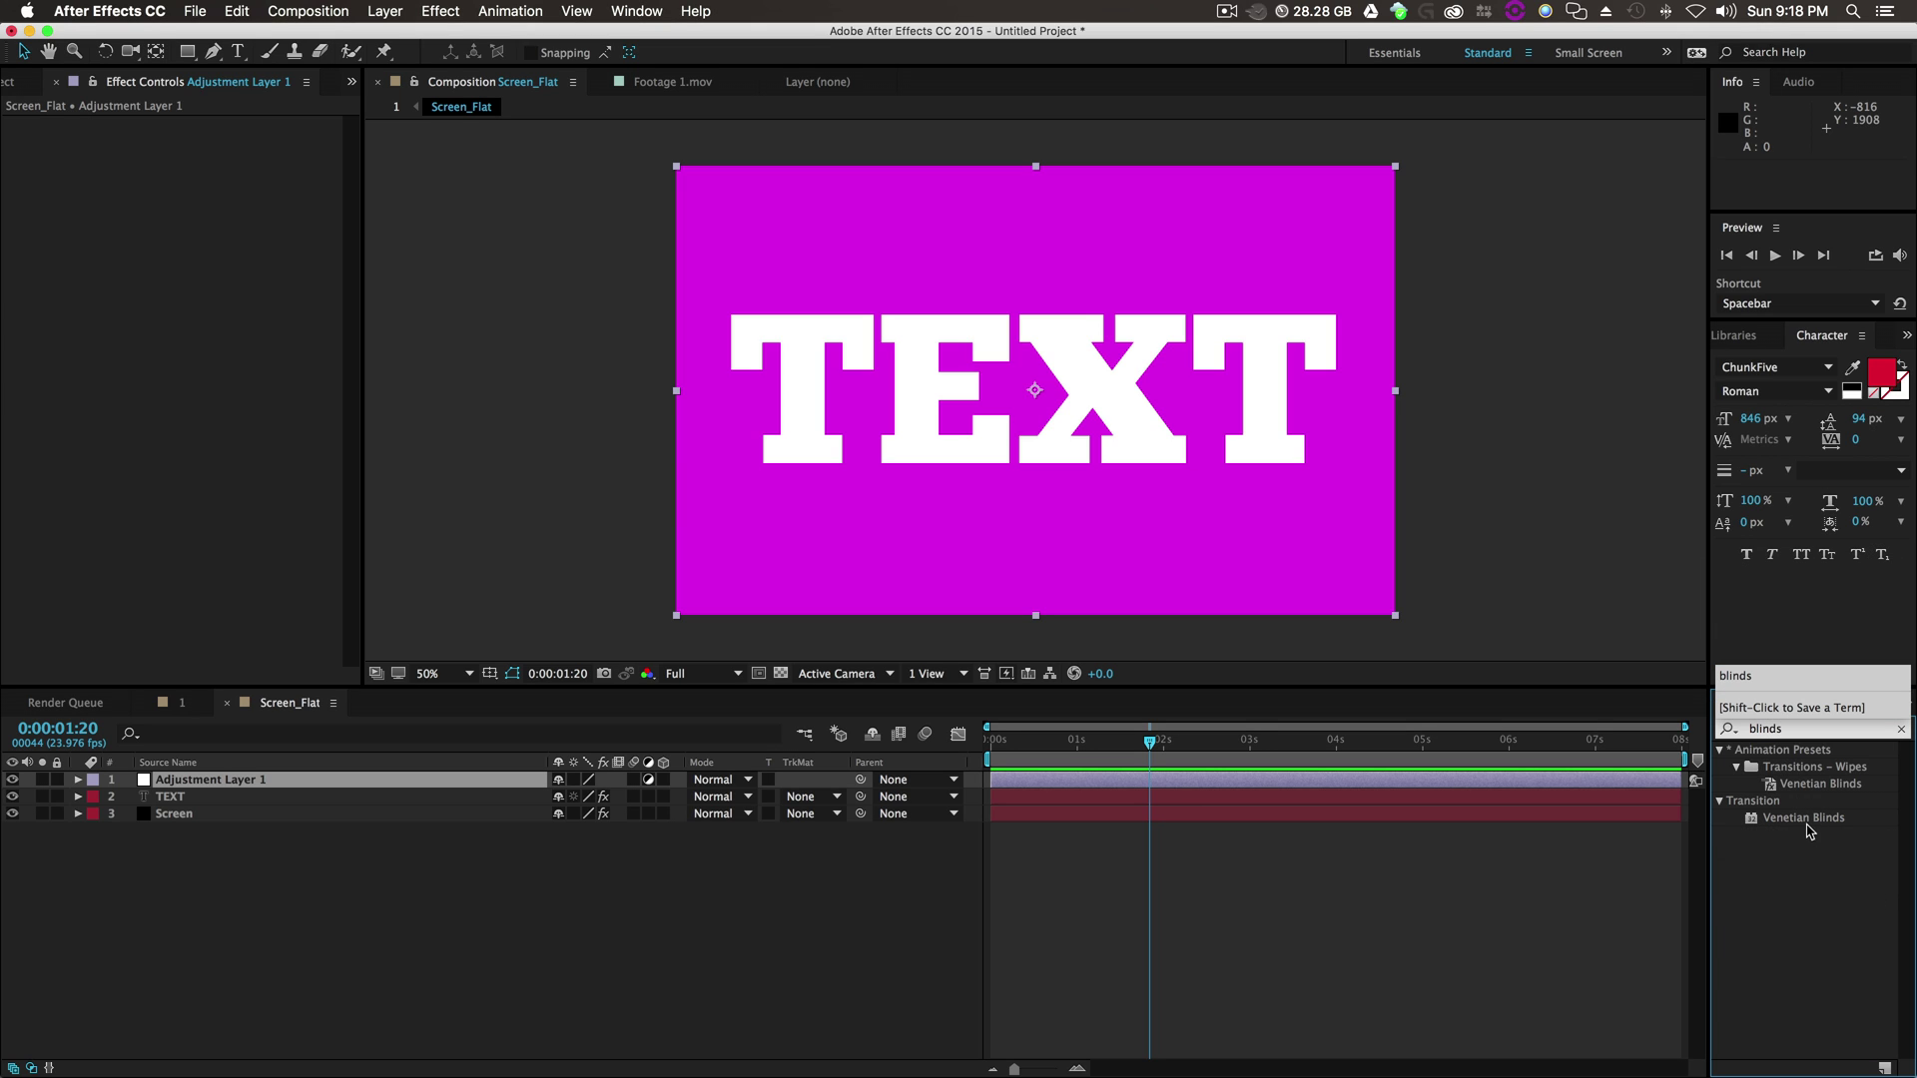
pyautogui.moveTo(1790, 818); pyautogui.dragTo(265, 780)
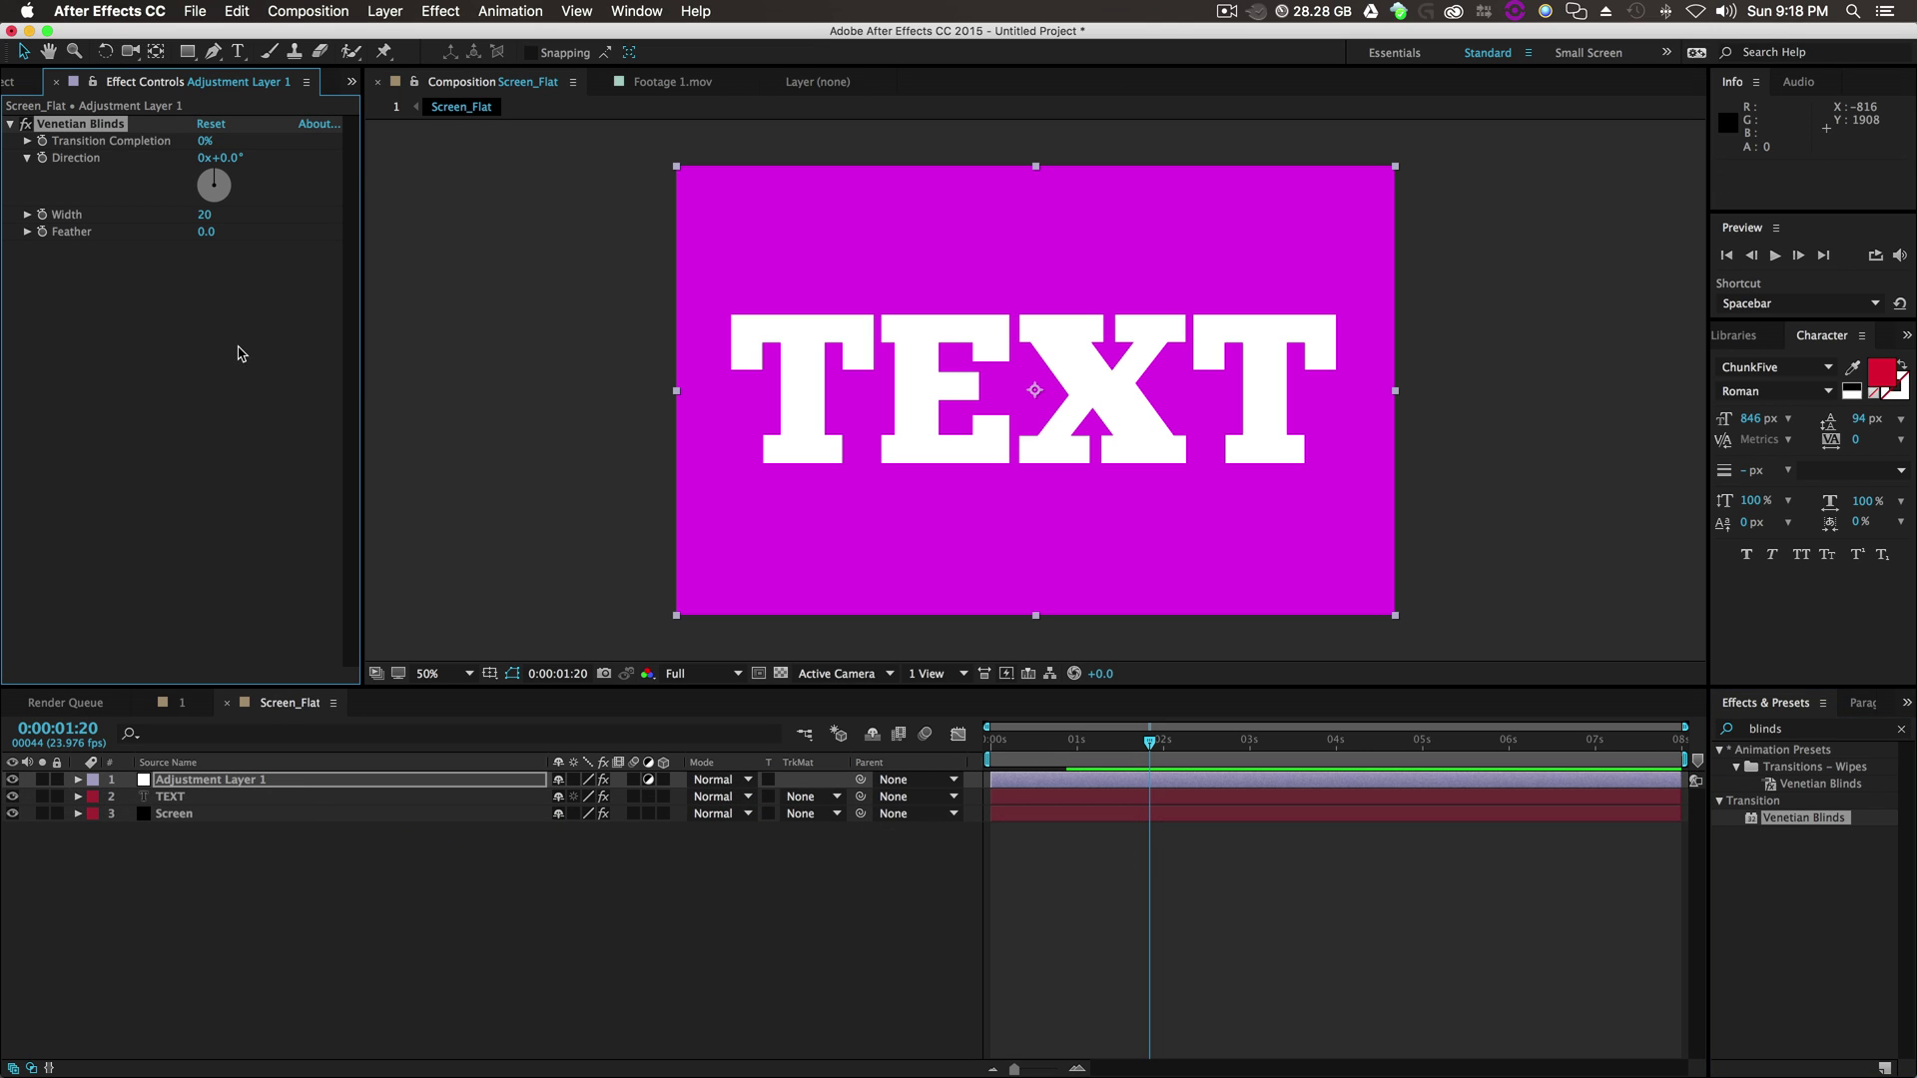
# Set Venetian Blinds Transition Completion to 3%, stepping through 1% and 2%.
pyautogui.click(203, 139)
pyautogui.write('1')
pyautogui.click(229, 377)
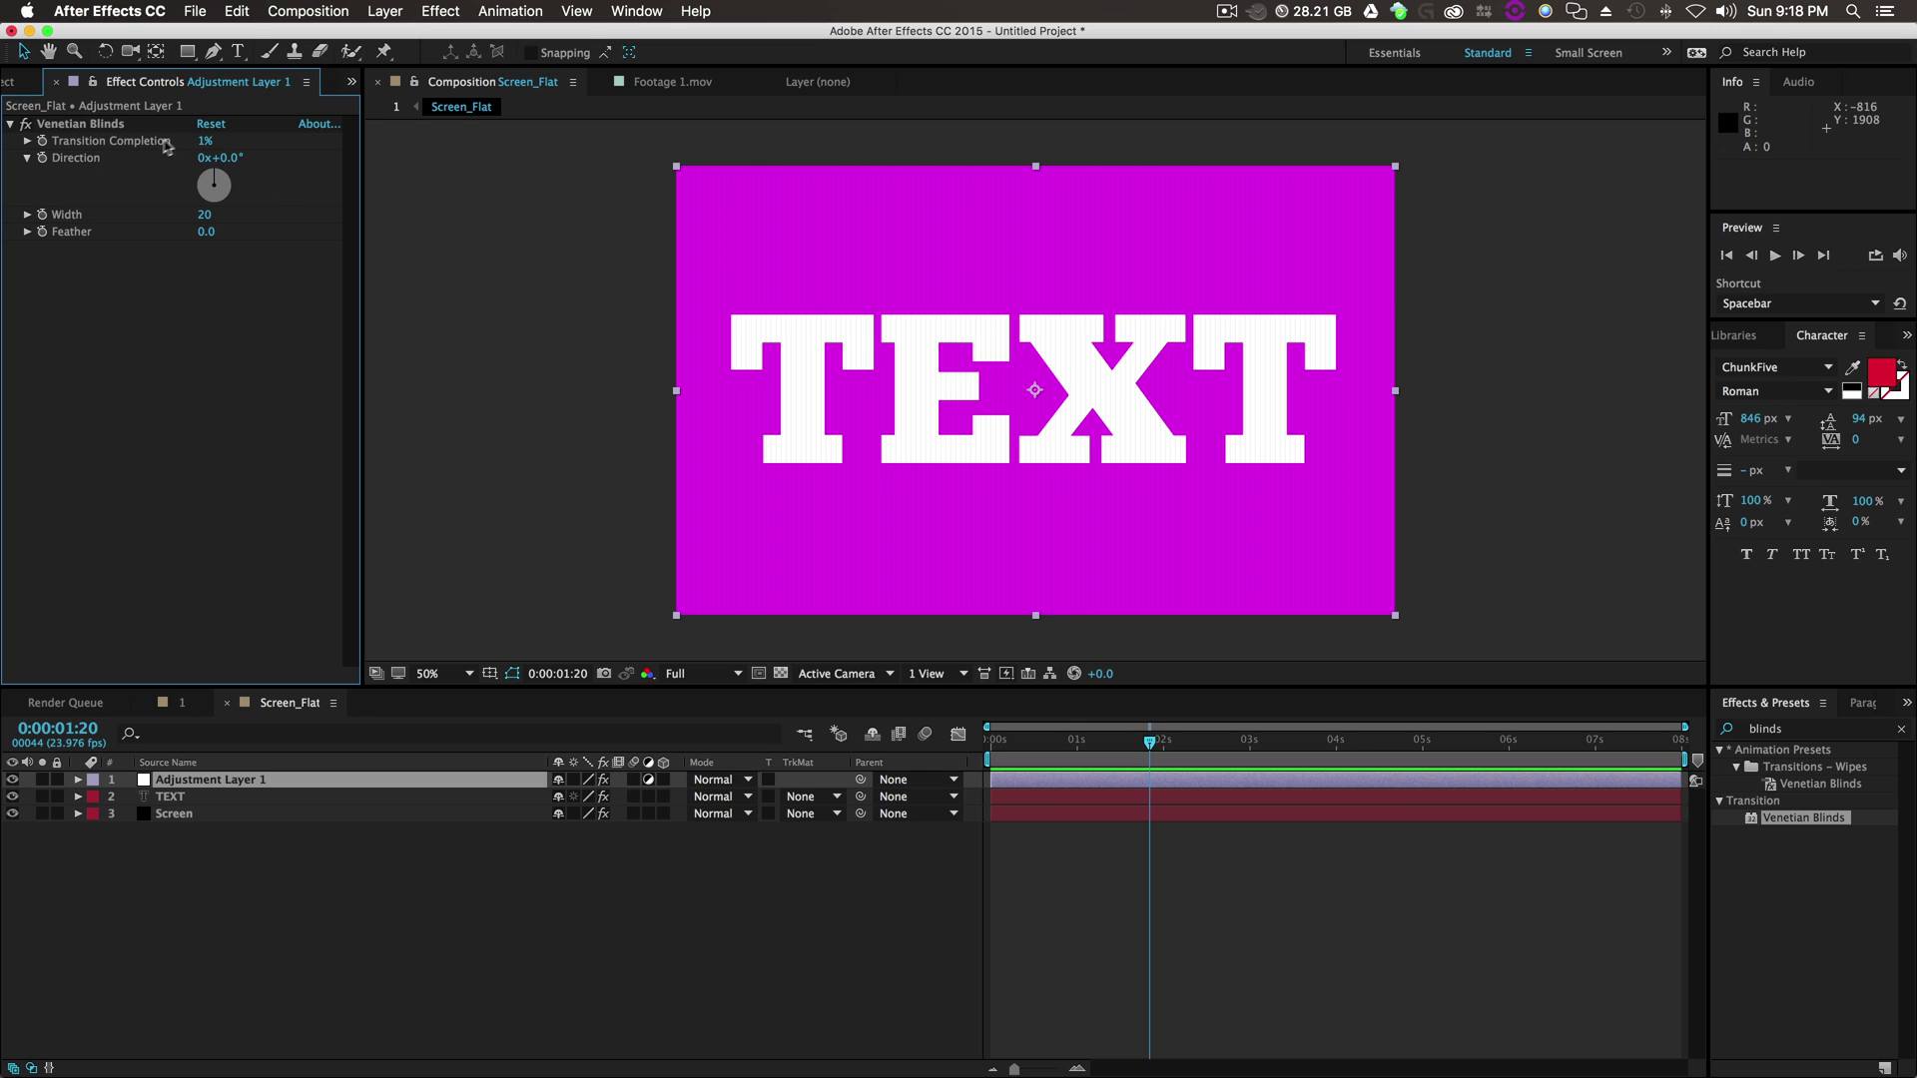
pyautogui.click(205, 141)
pyautogui.write('2')
pyautogui.click(254, 374)
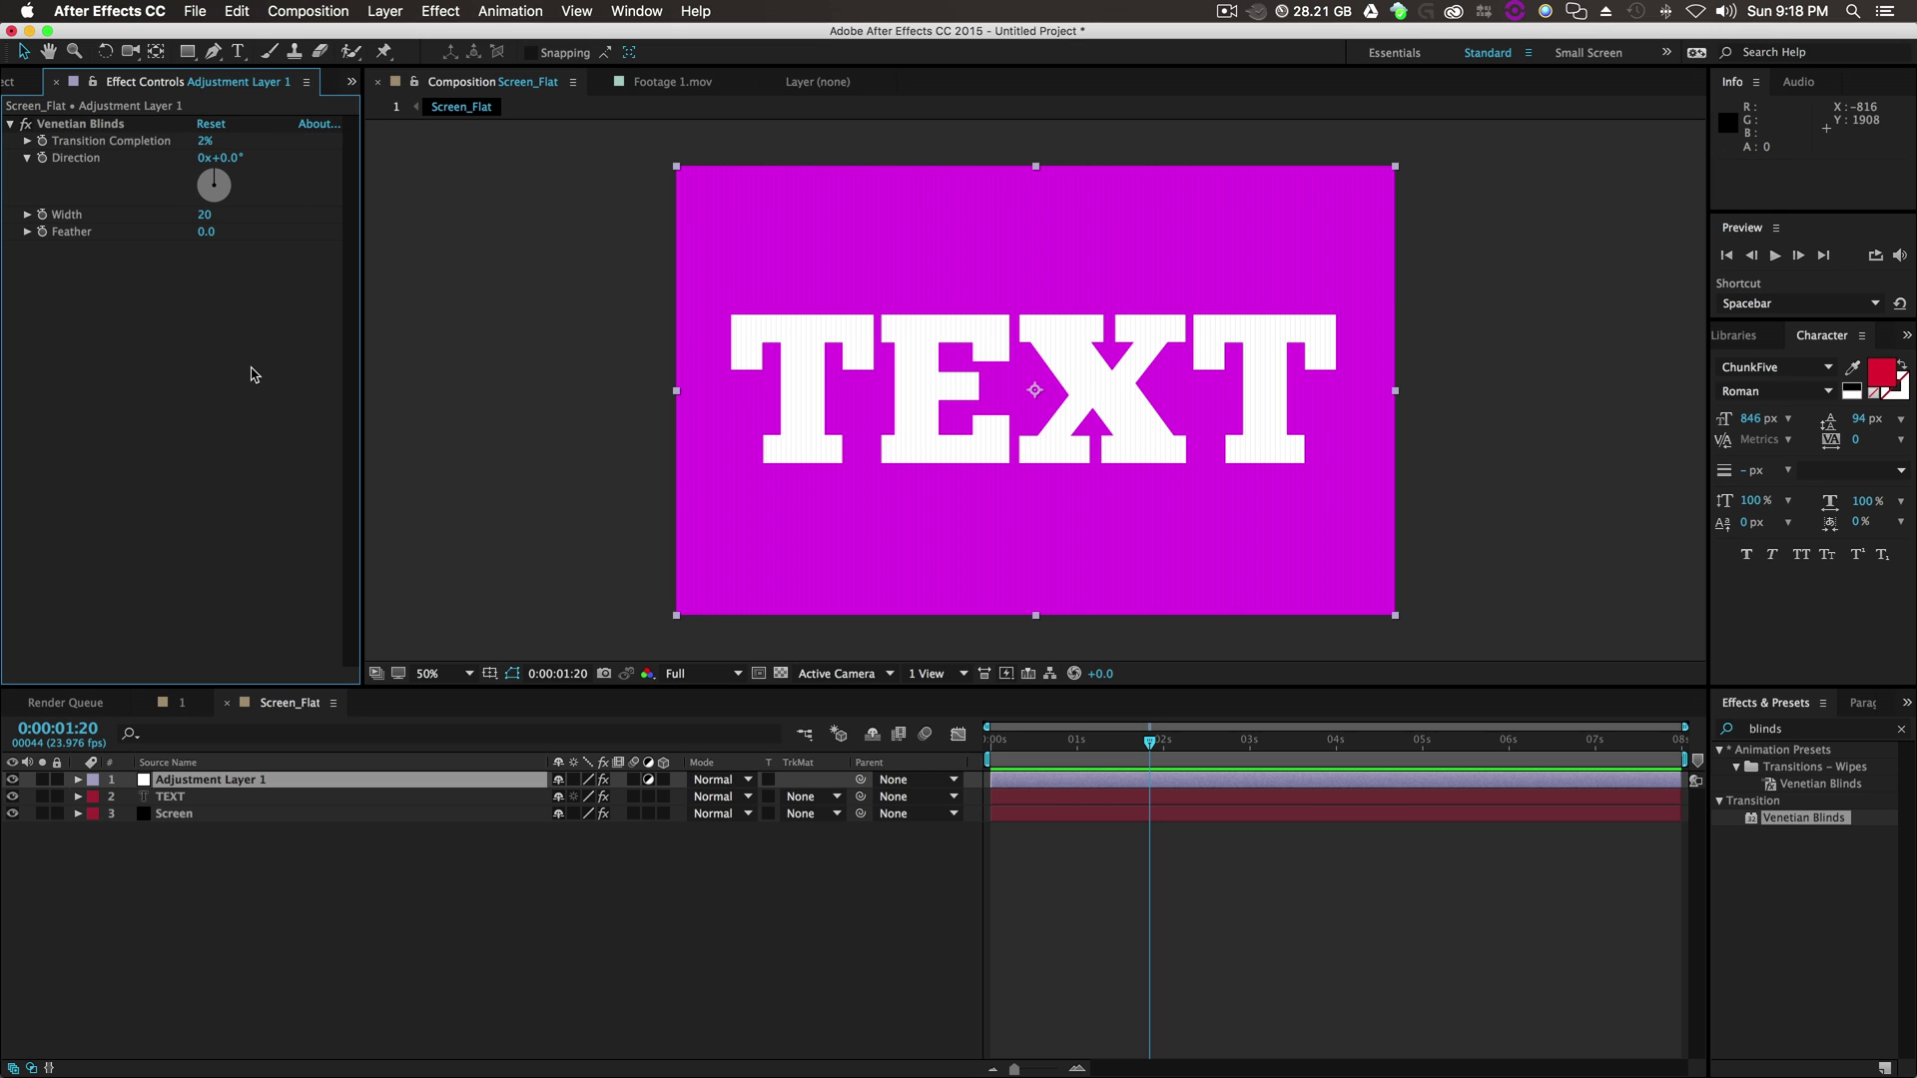
pyautogui.click(203, 140)
pyautogui.write('3')
pyautogui.click(230, 366)
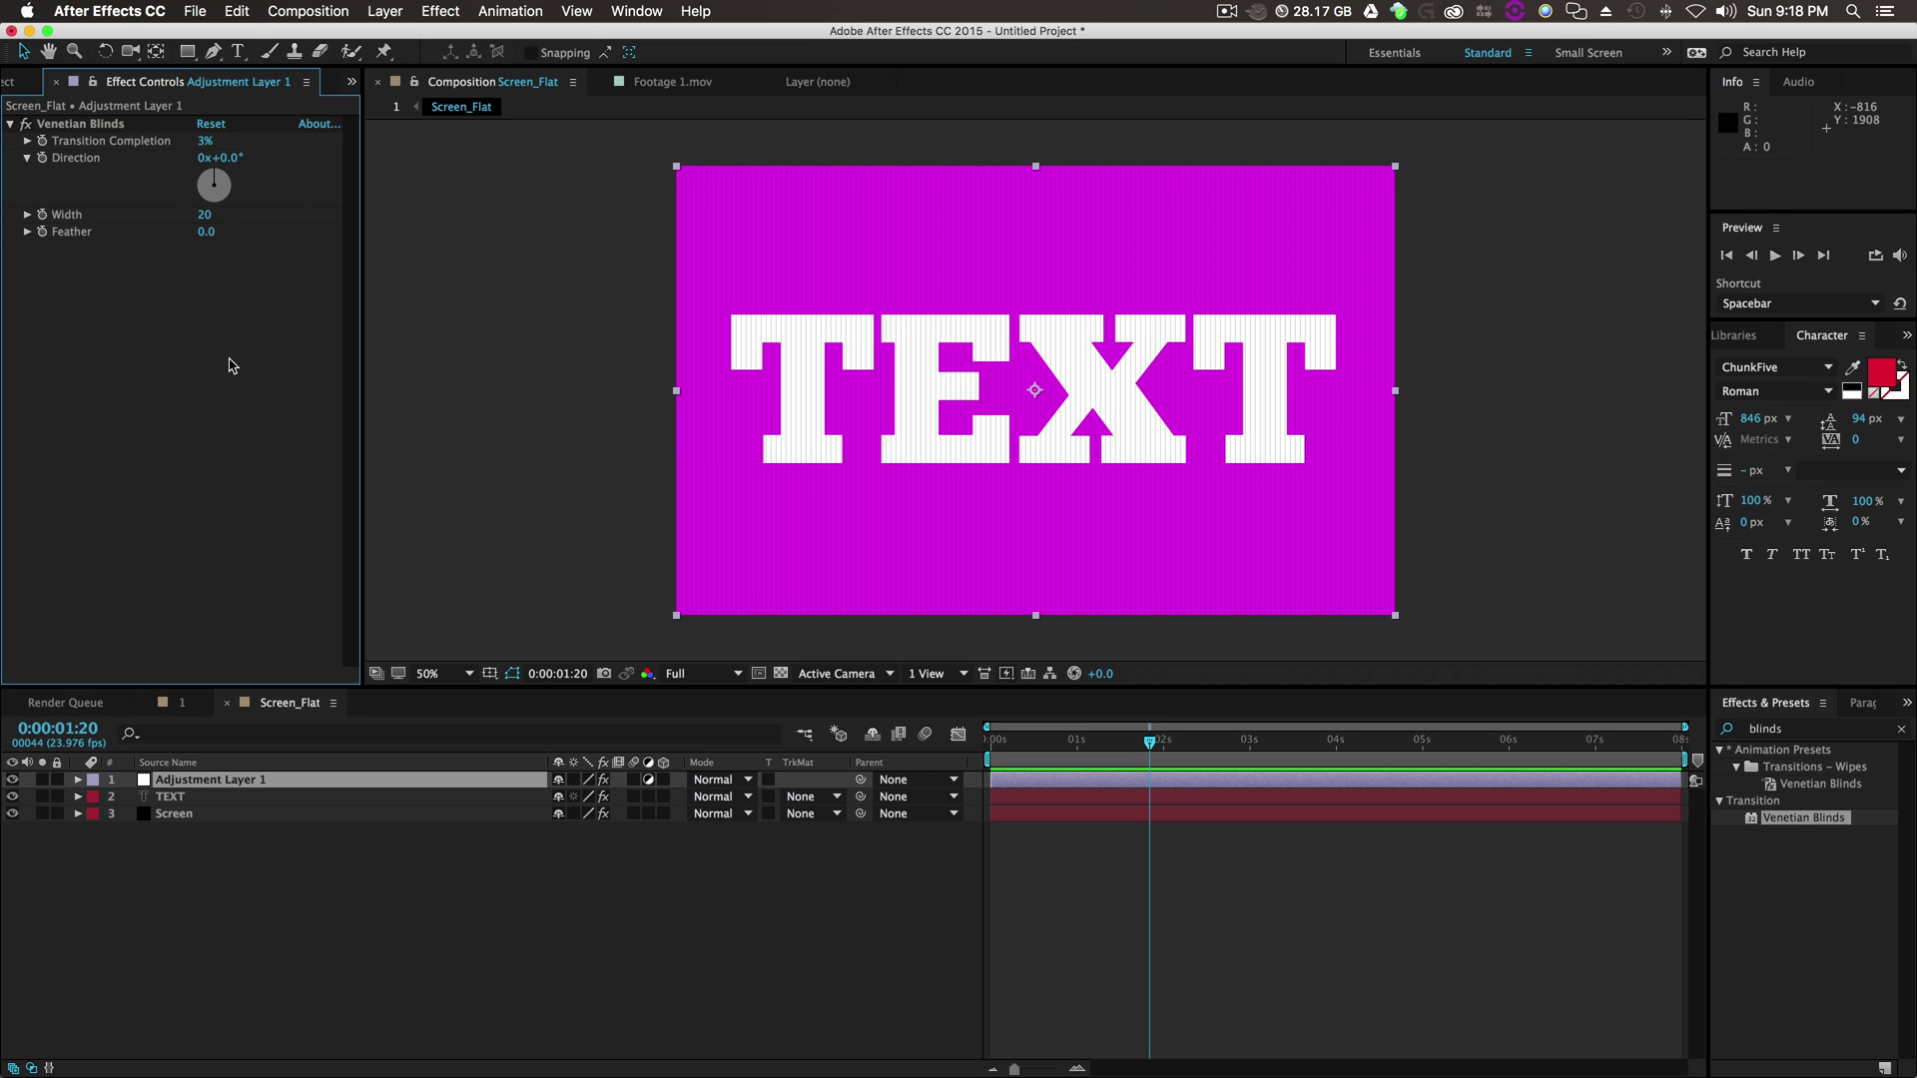
# Set the Venetian Blinds Width to 15.
pyautogui.moveTo(202, 209); pyautogui.dragTo(195, 214)
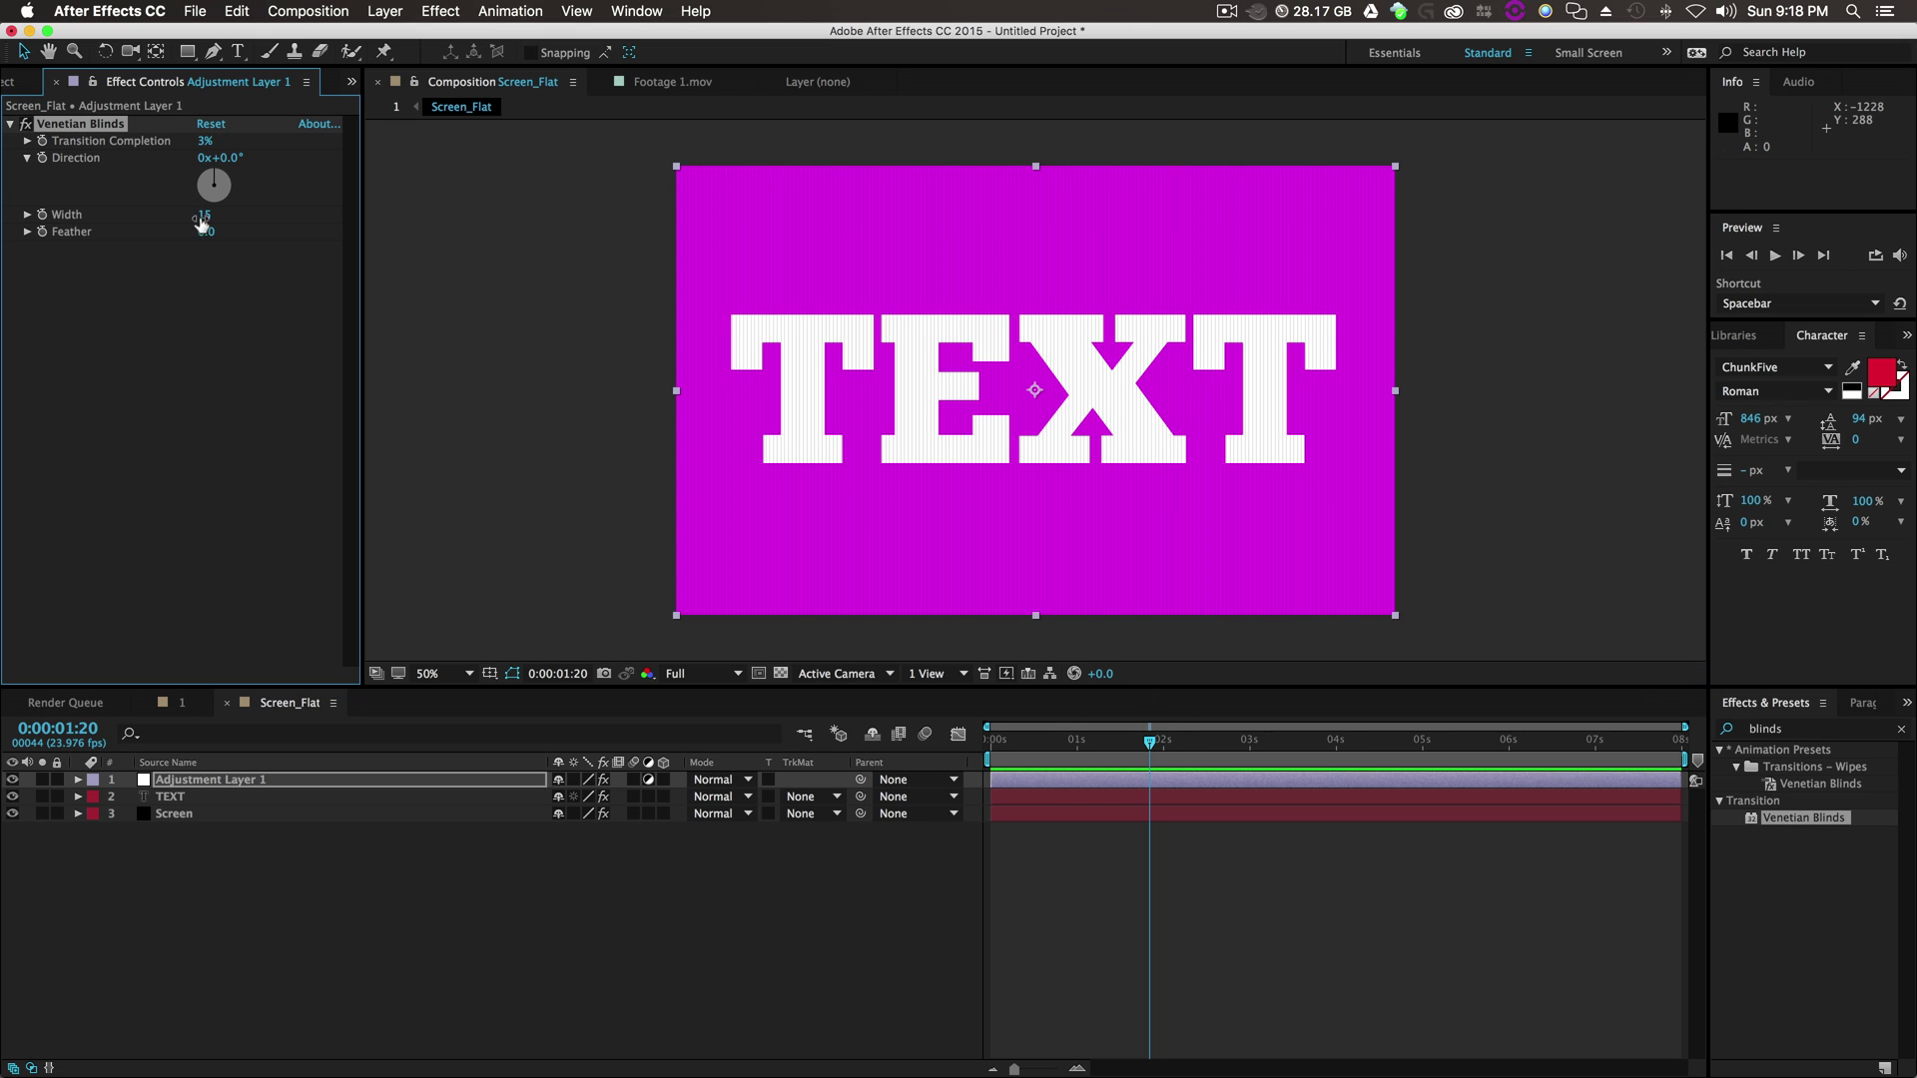
pyautogui.click(201, 213)
pyautogui.click(203, 351)
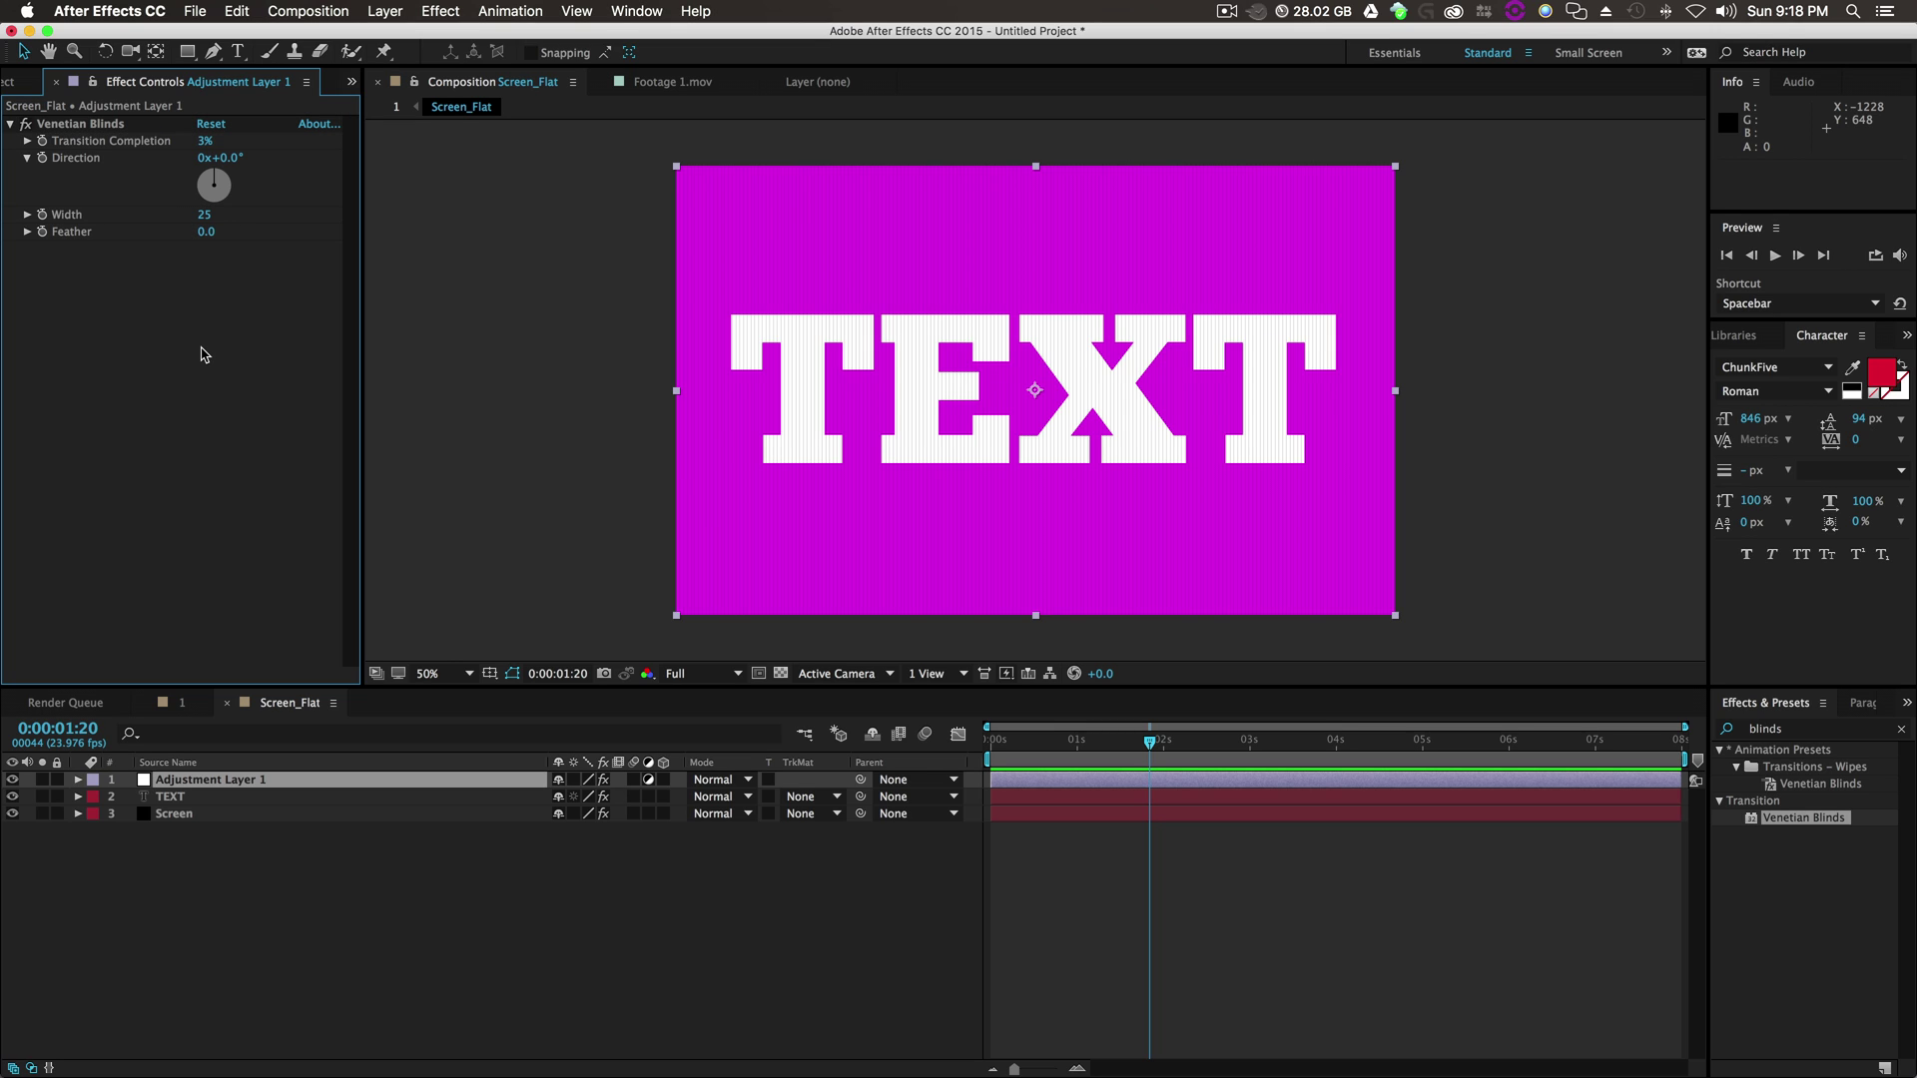
pyautogui.click(200, 215)
pyautogui.write('1')
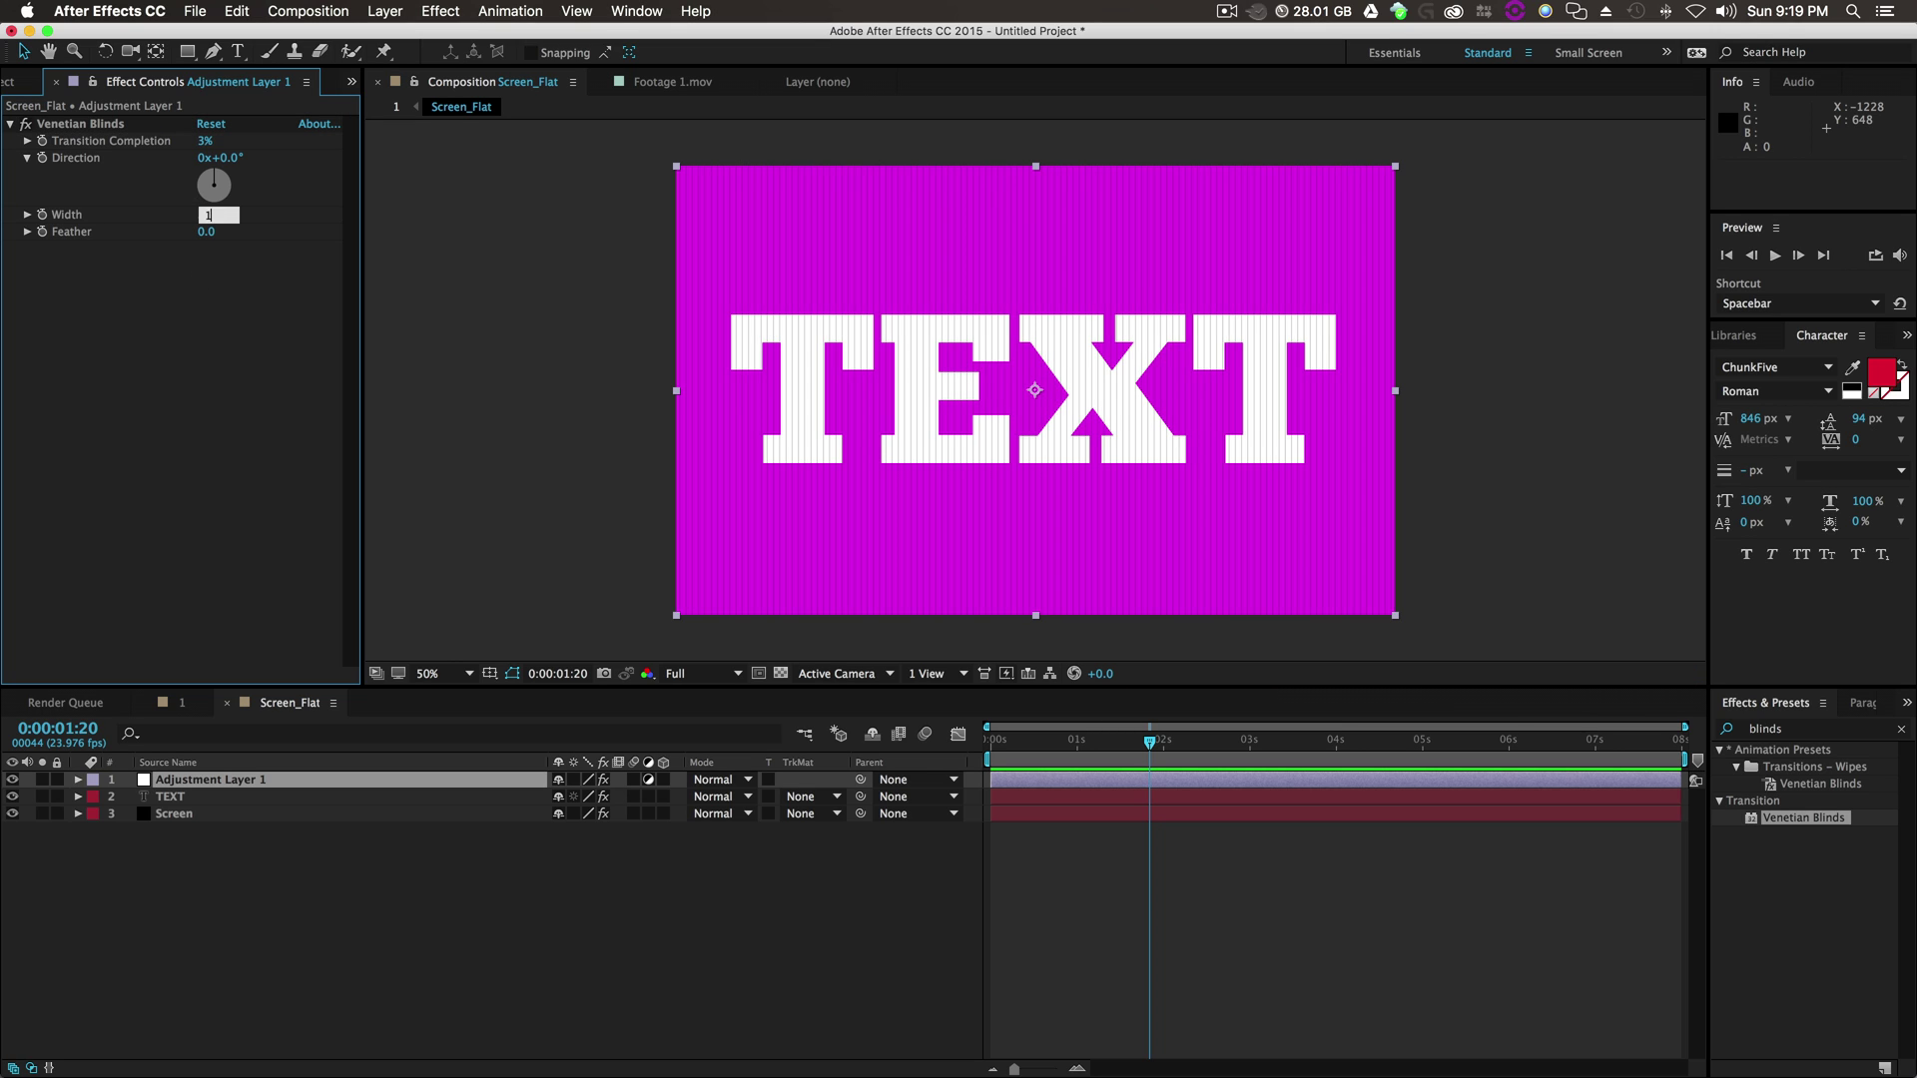
pyautogui.write('5')
pyautogui.click(208, 352)
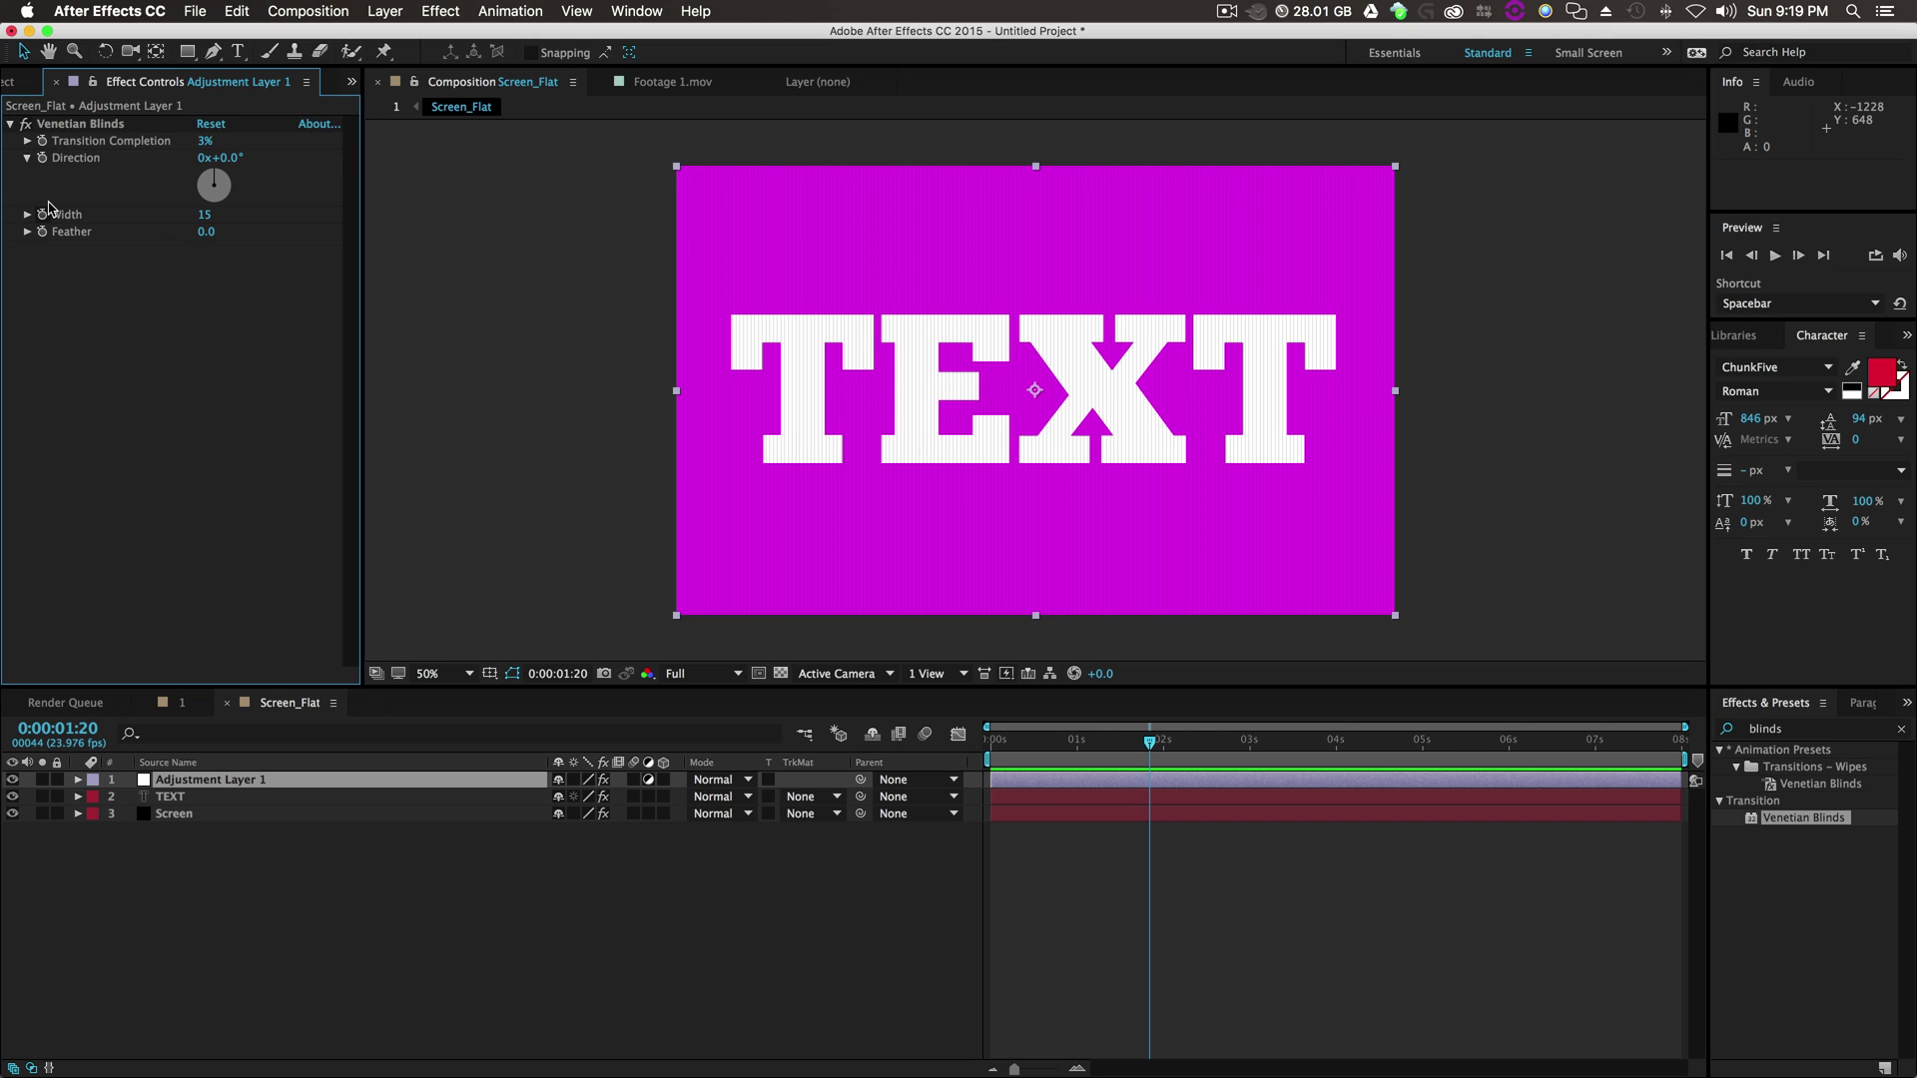
# Apply a Box Blur effect to the adjustment layer.
pyautogui.click(1795, 730)
pyautogui.write('bo')
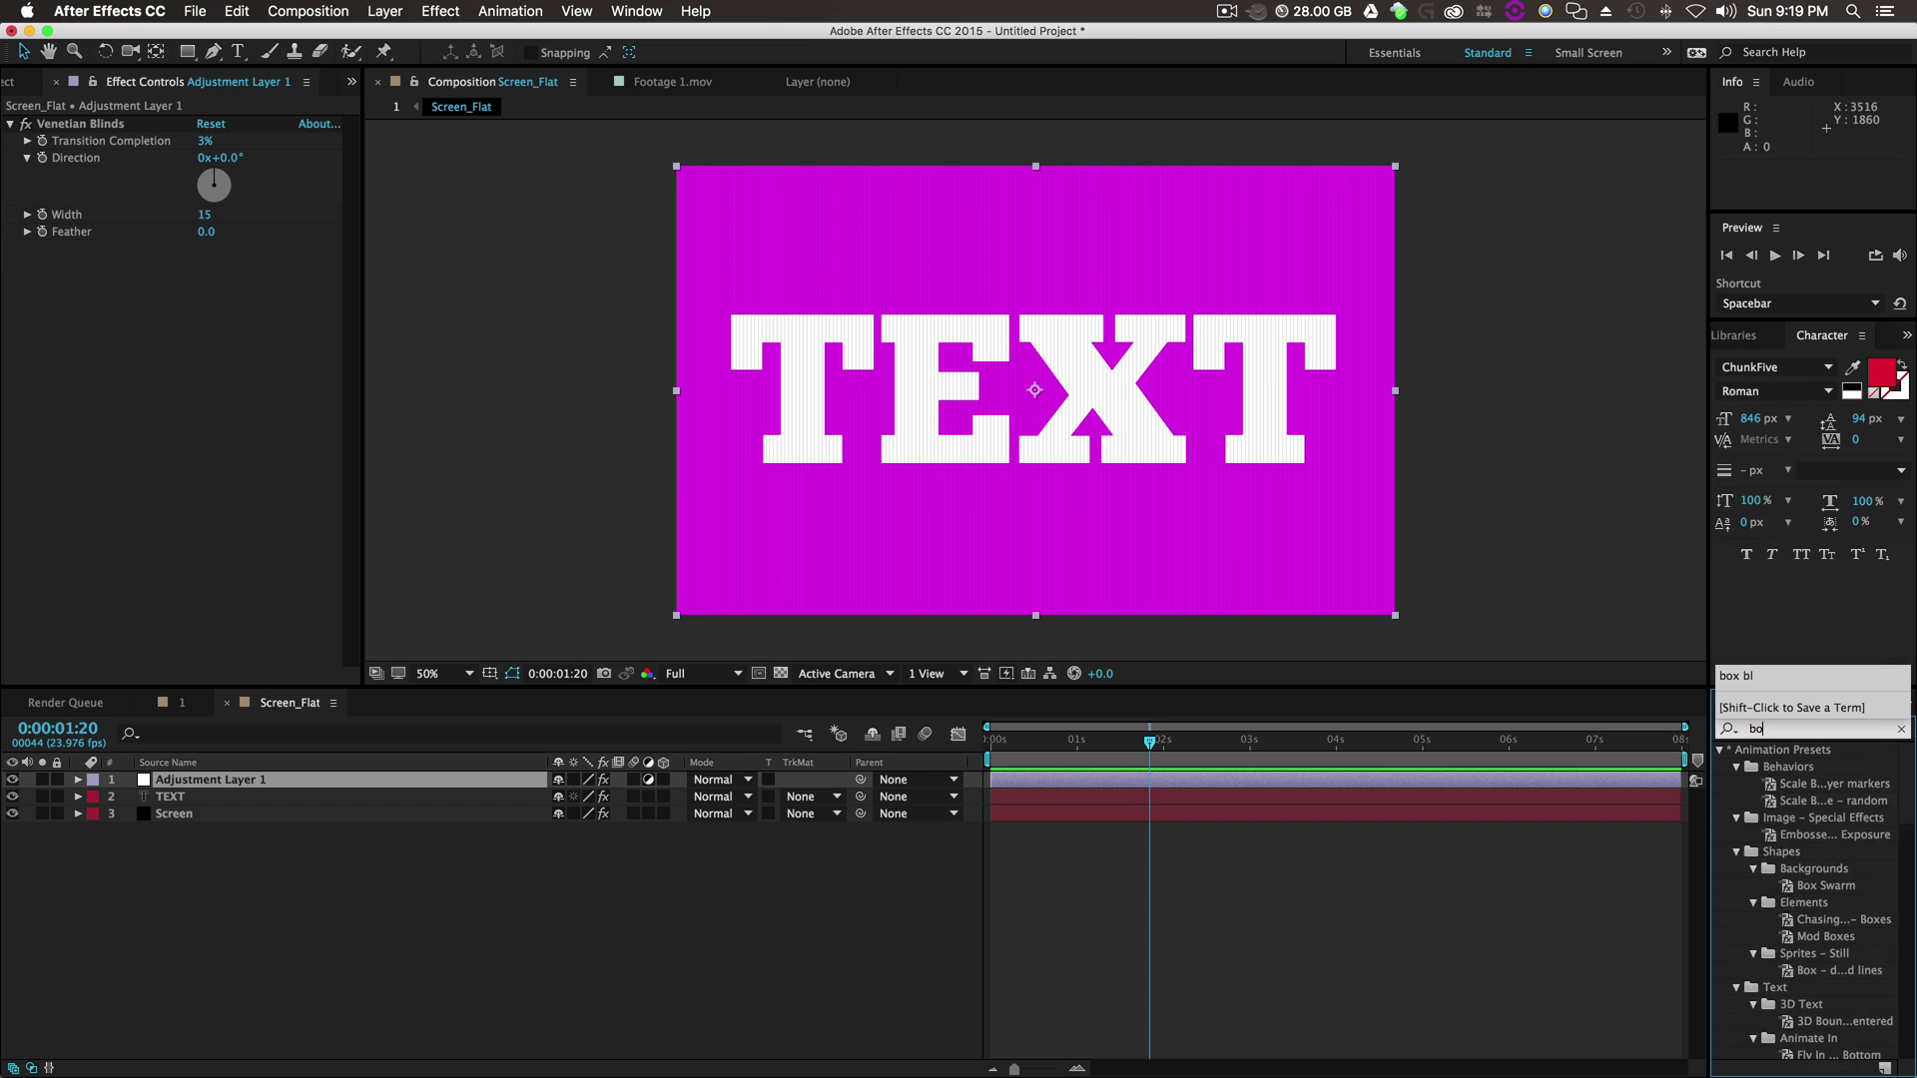
pyautogui.write('x b')
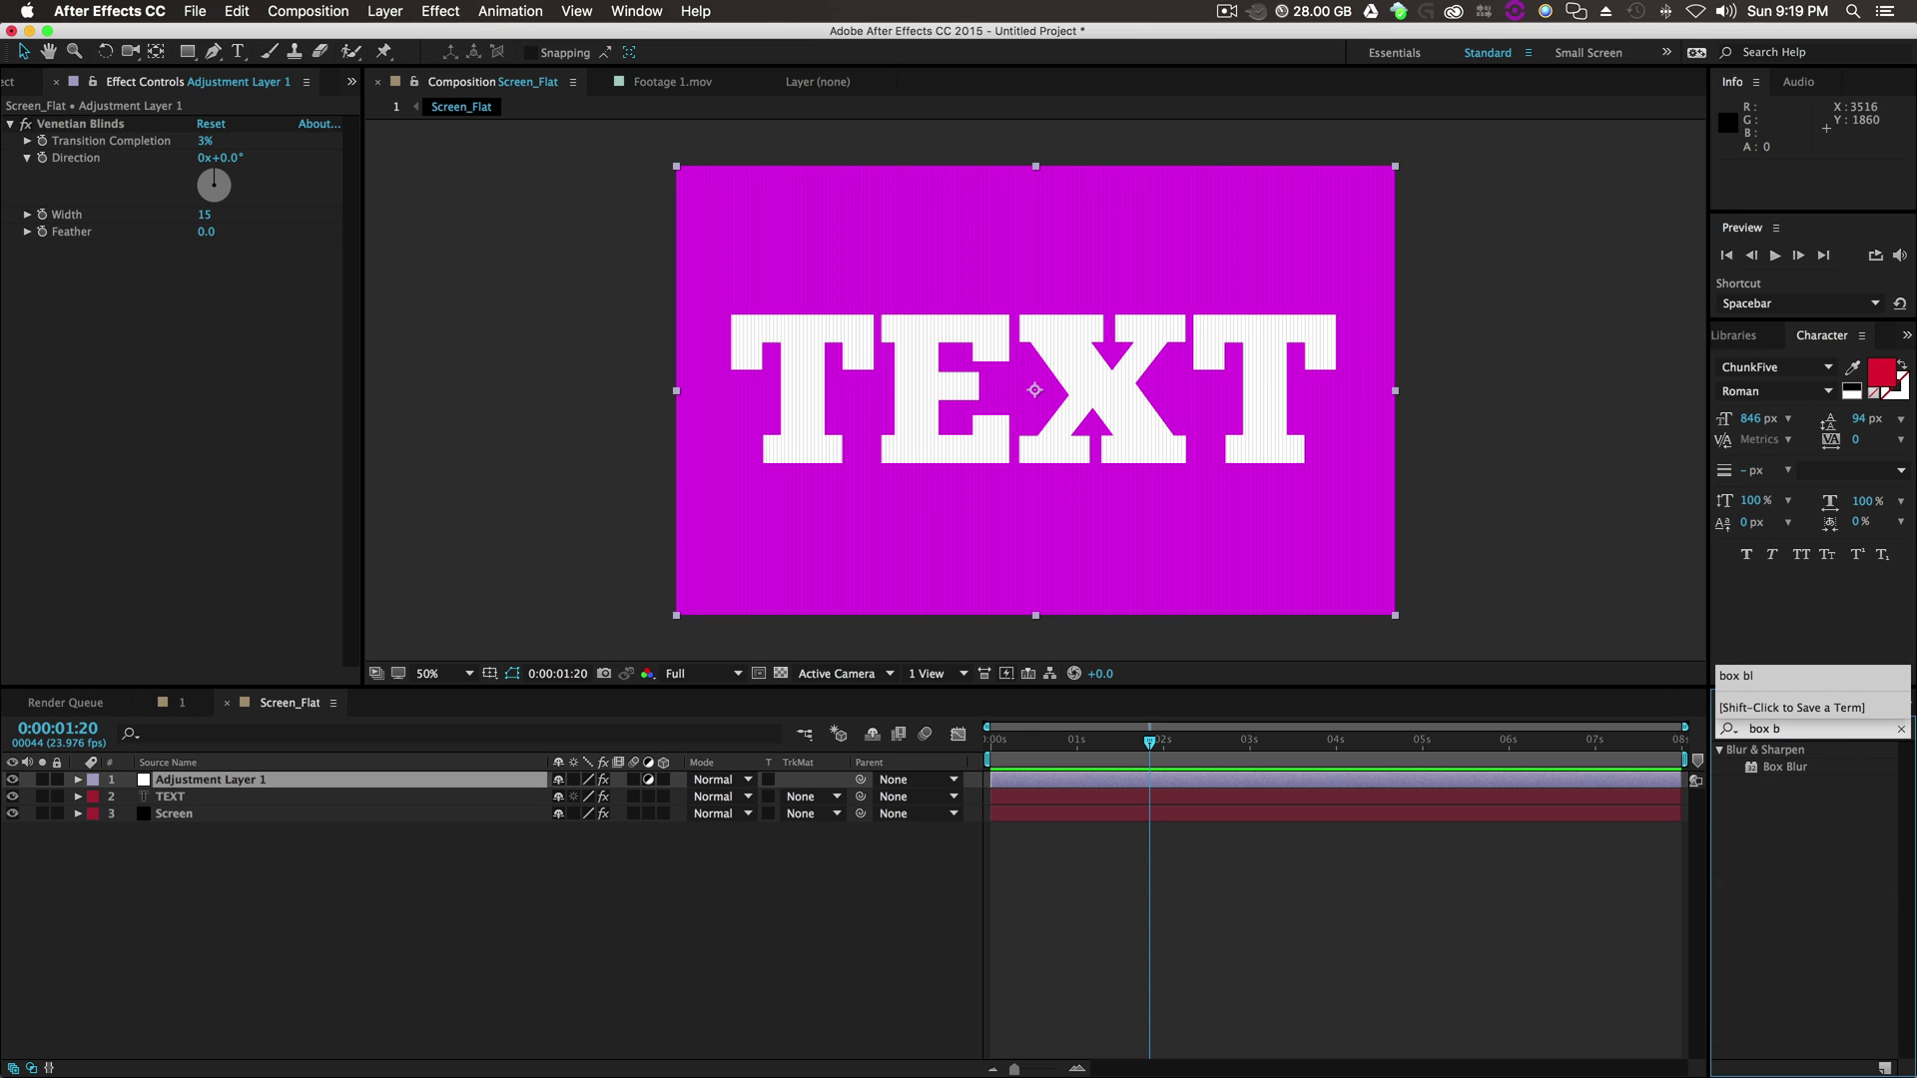
pyautogui.moveTo(1769, 767); pyautogui.dragTo(274, 777)
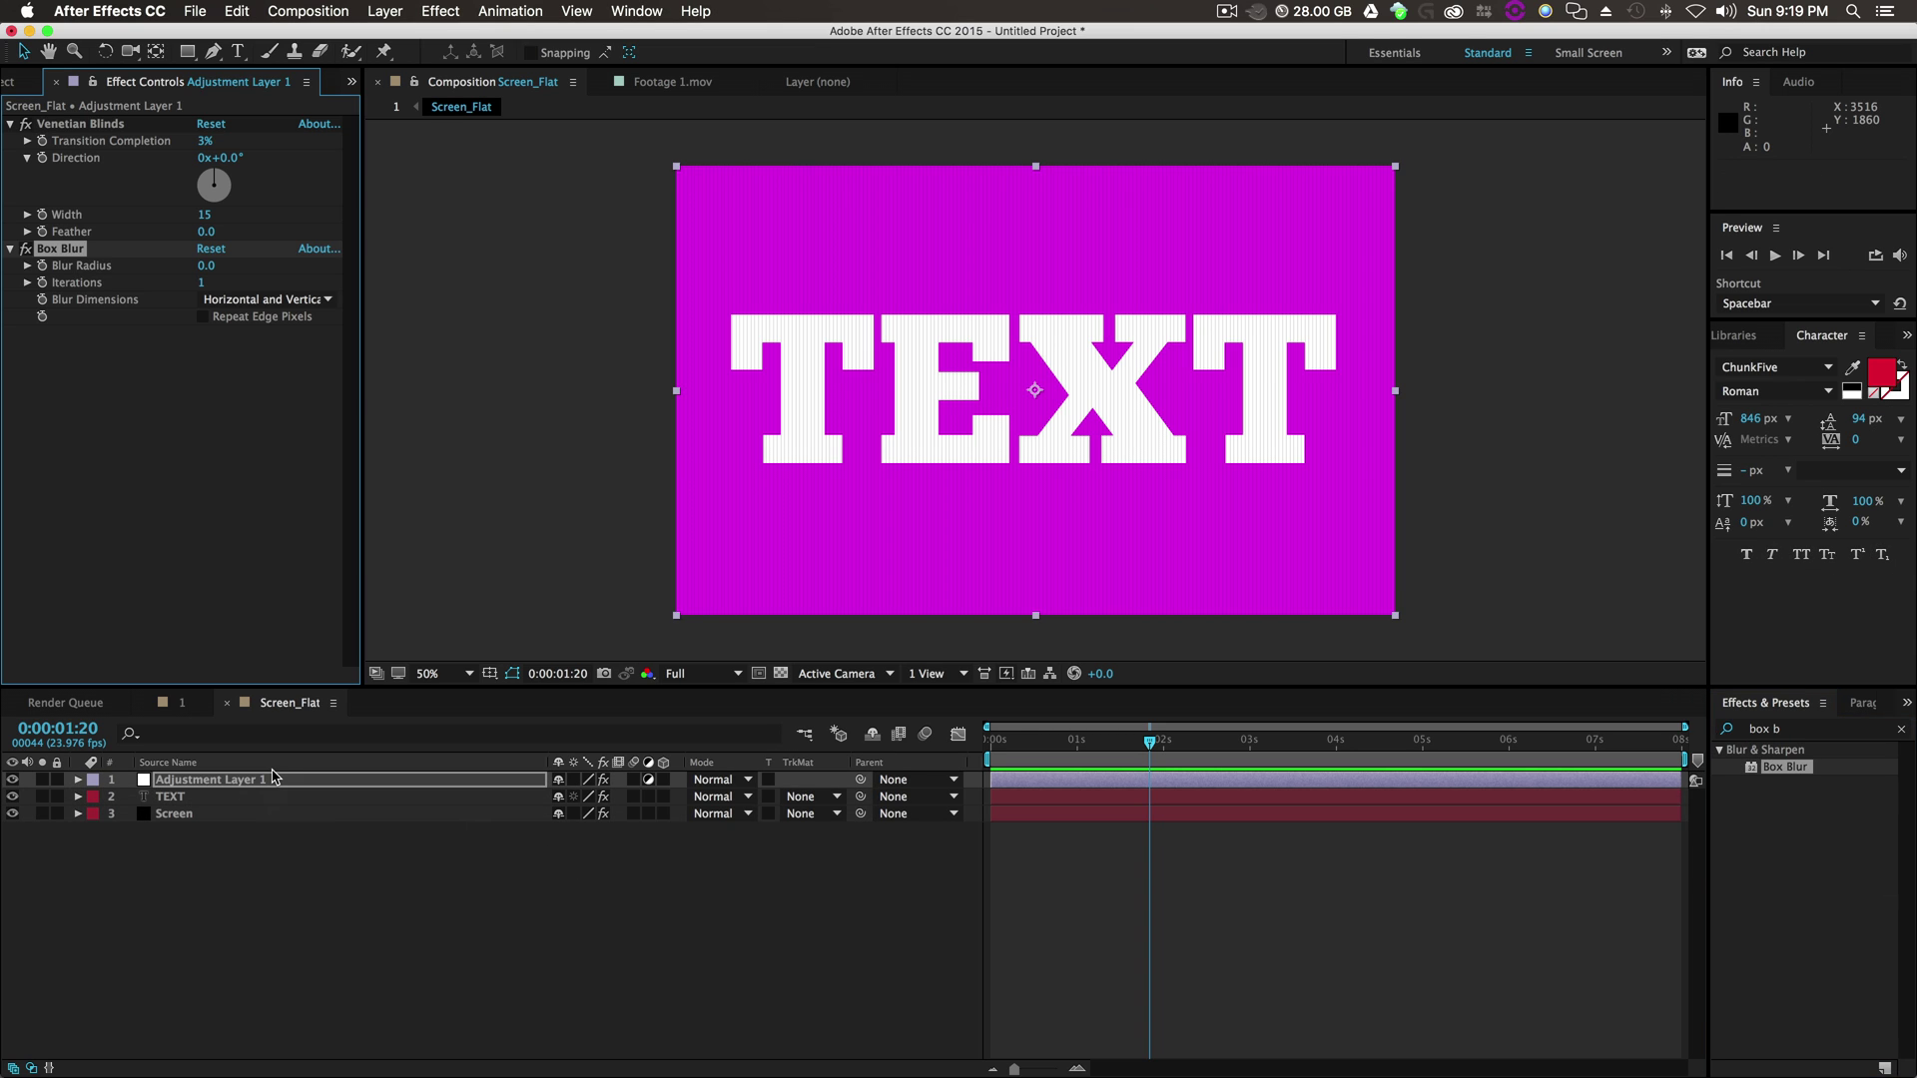
# Set the Box Blur radius to 1.0, trying 0.5 first.
pyautogui.click(205, 265)
pyautogui.click(268, 435)
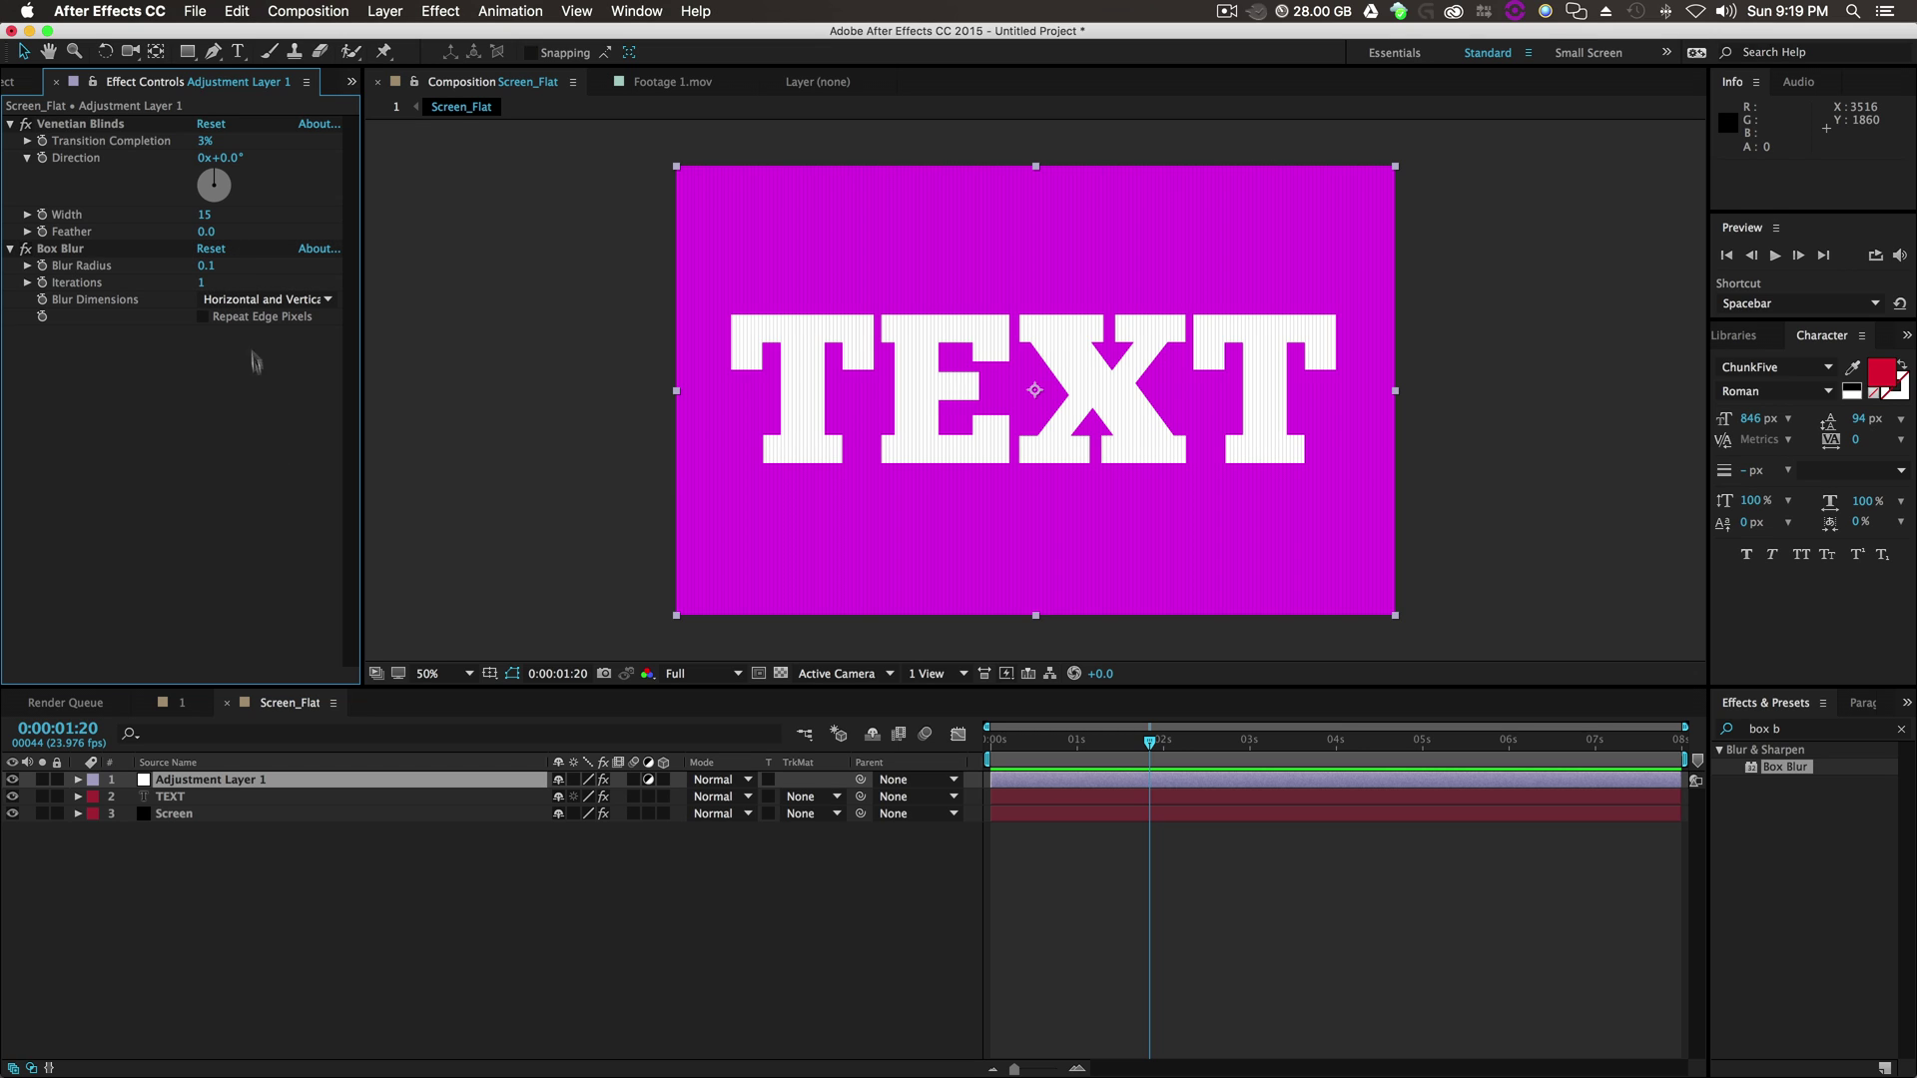
pyautogui.click(206, 266)
pyautogui.write('0.5')
pyautogui.click(228, 449)
pyautogui.click(210, 265)
pyautogui.write('1')
pyautogui.click(212, 399)
# Switch to Composition 1, check the composited screen up close, and start preview playback.
pyautogui.click(395, 107)
pyautogui.press('.')
pyautogui.press('.')
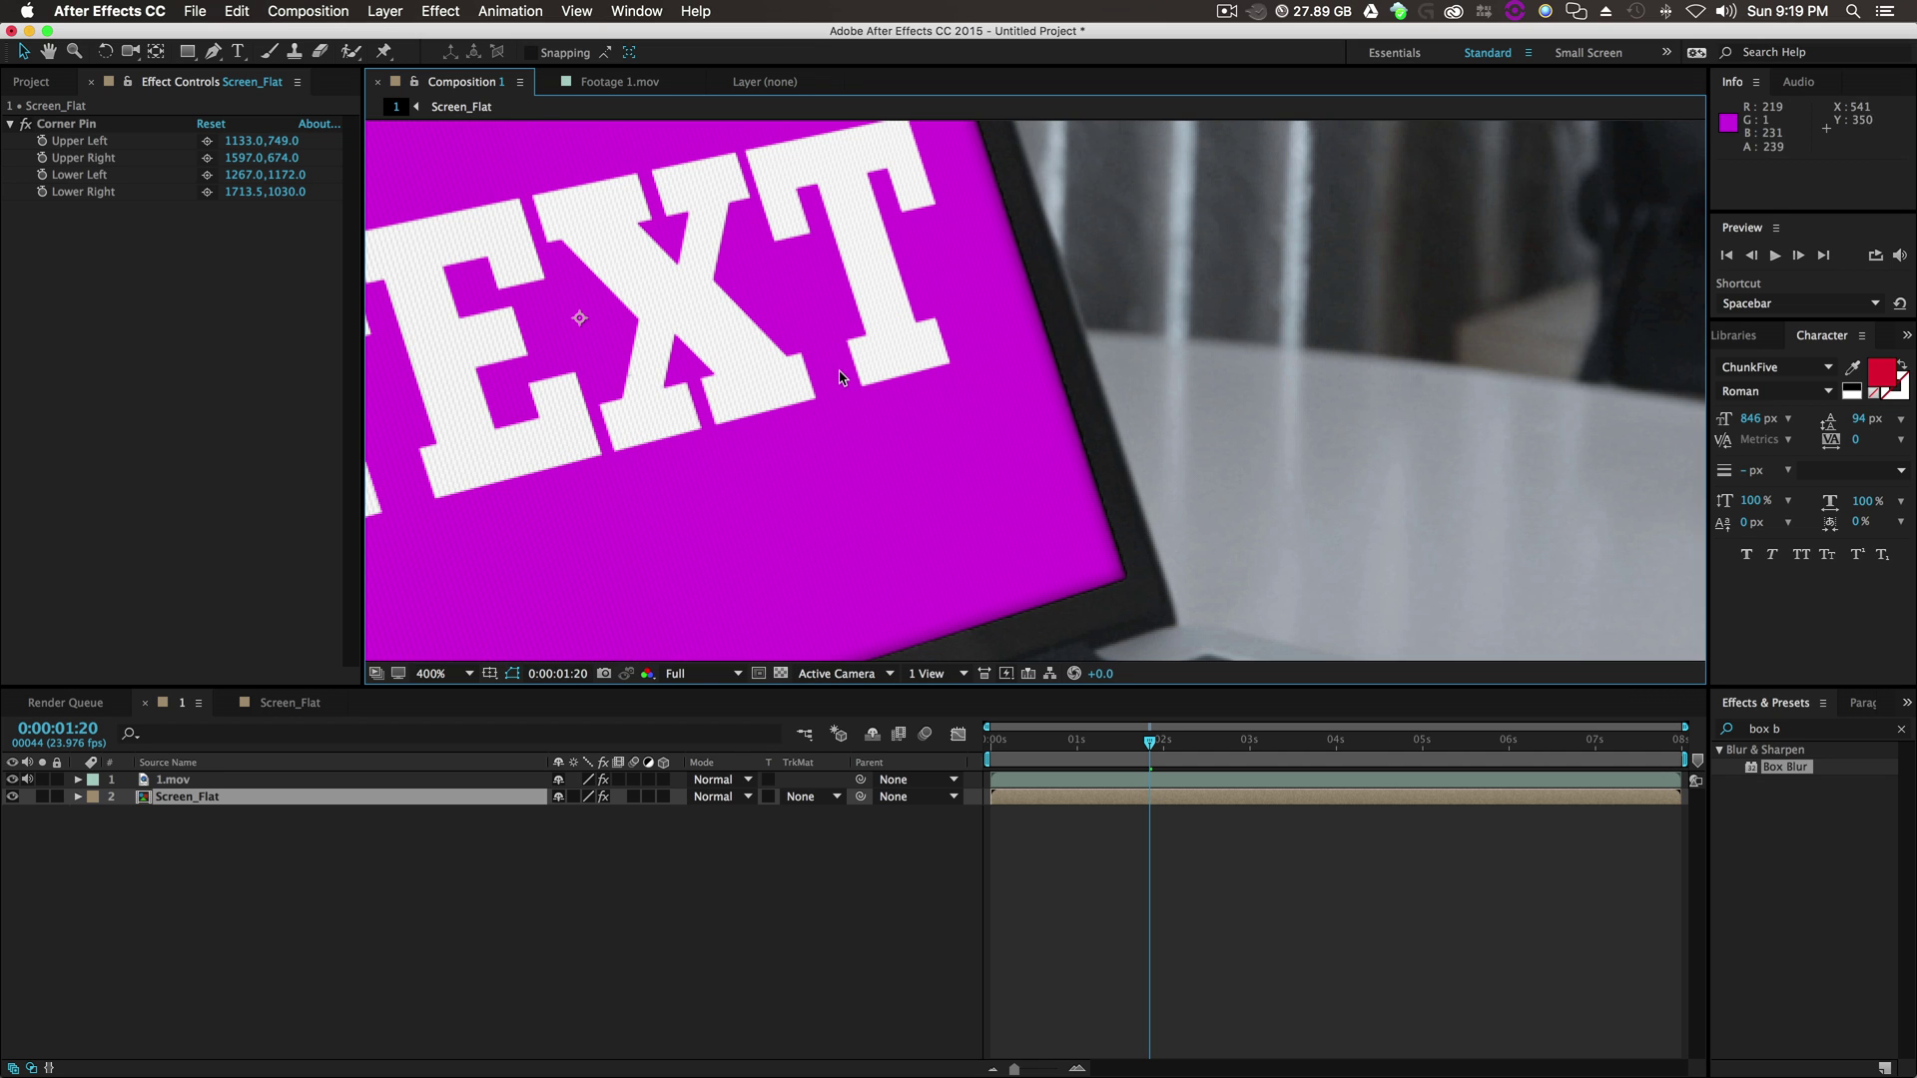
pyautogui.press(',')
pyautogui.press(',')
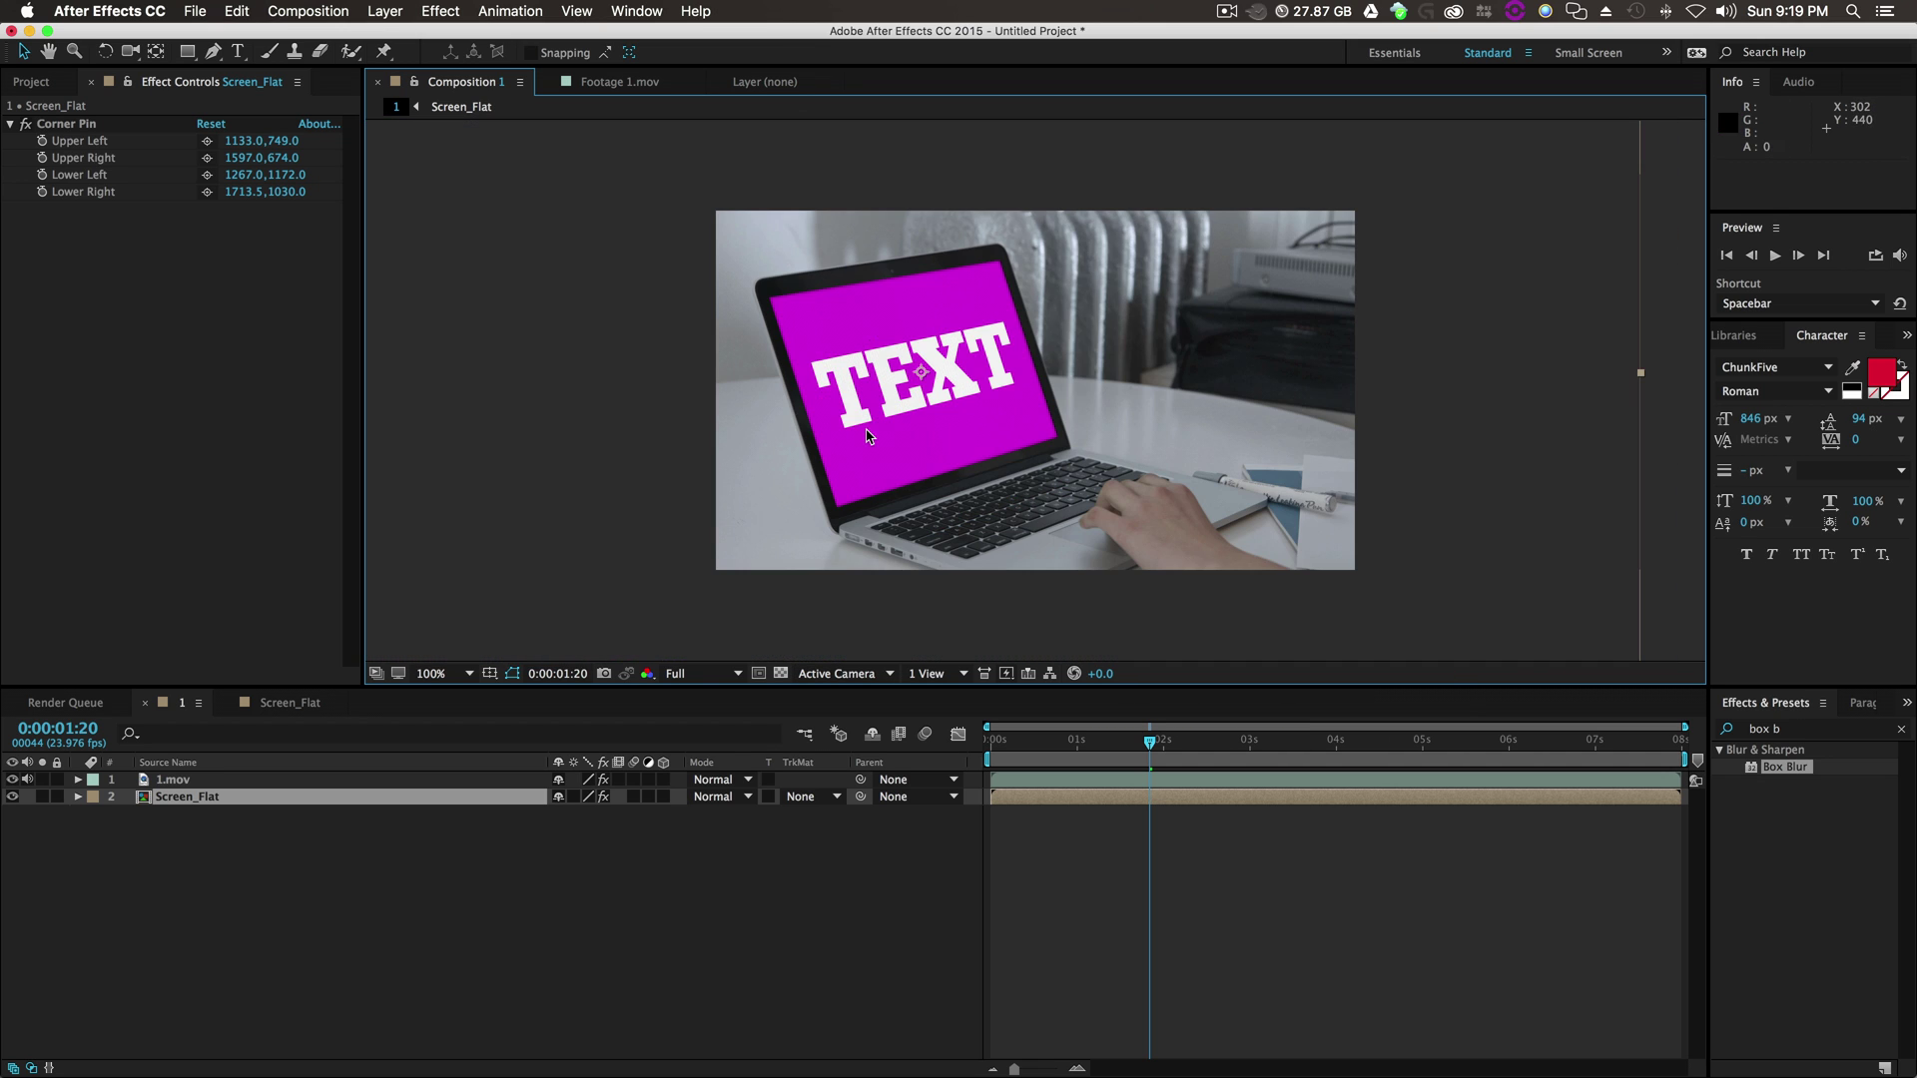
pyautogui.click(785, 949)
pyautogui.press('space')
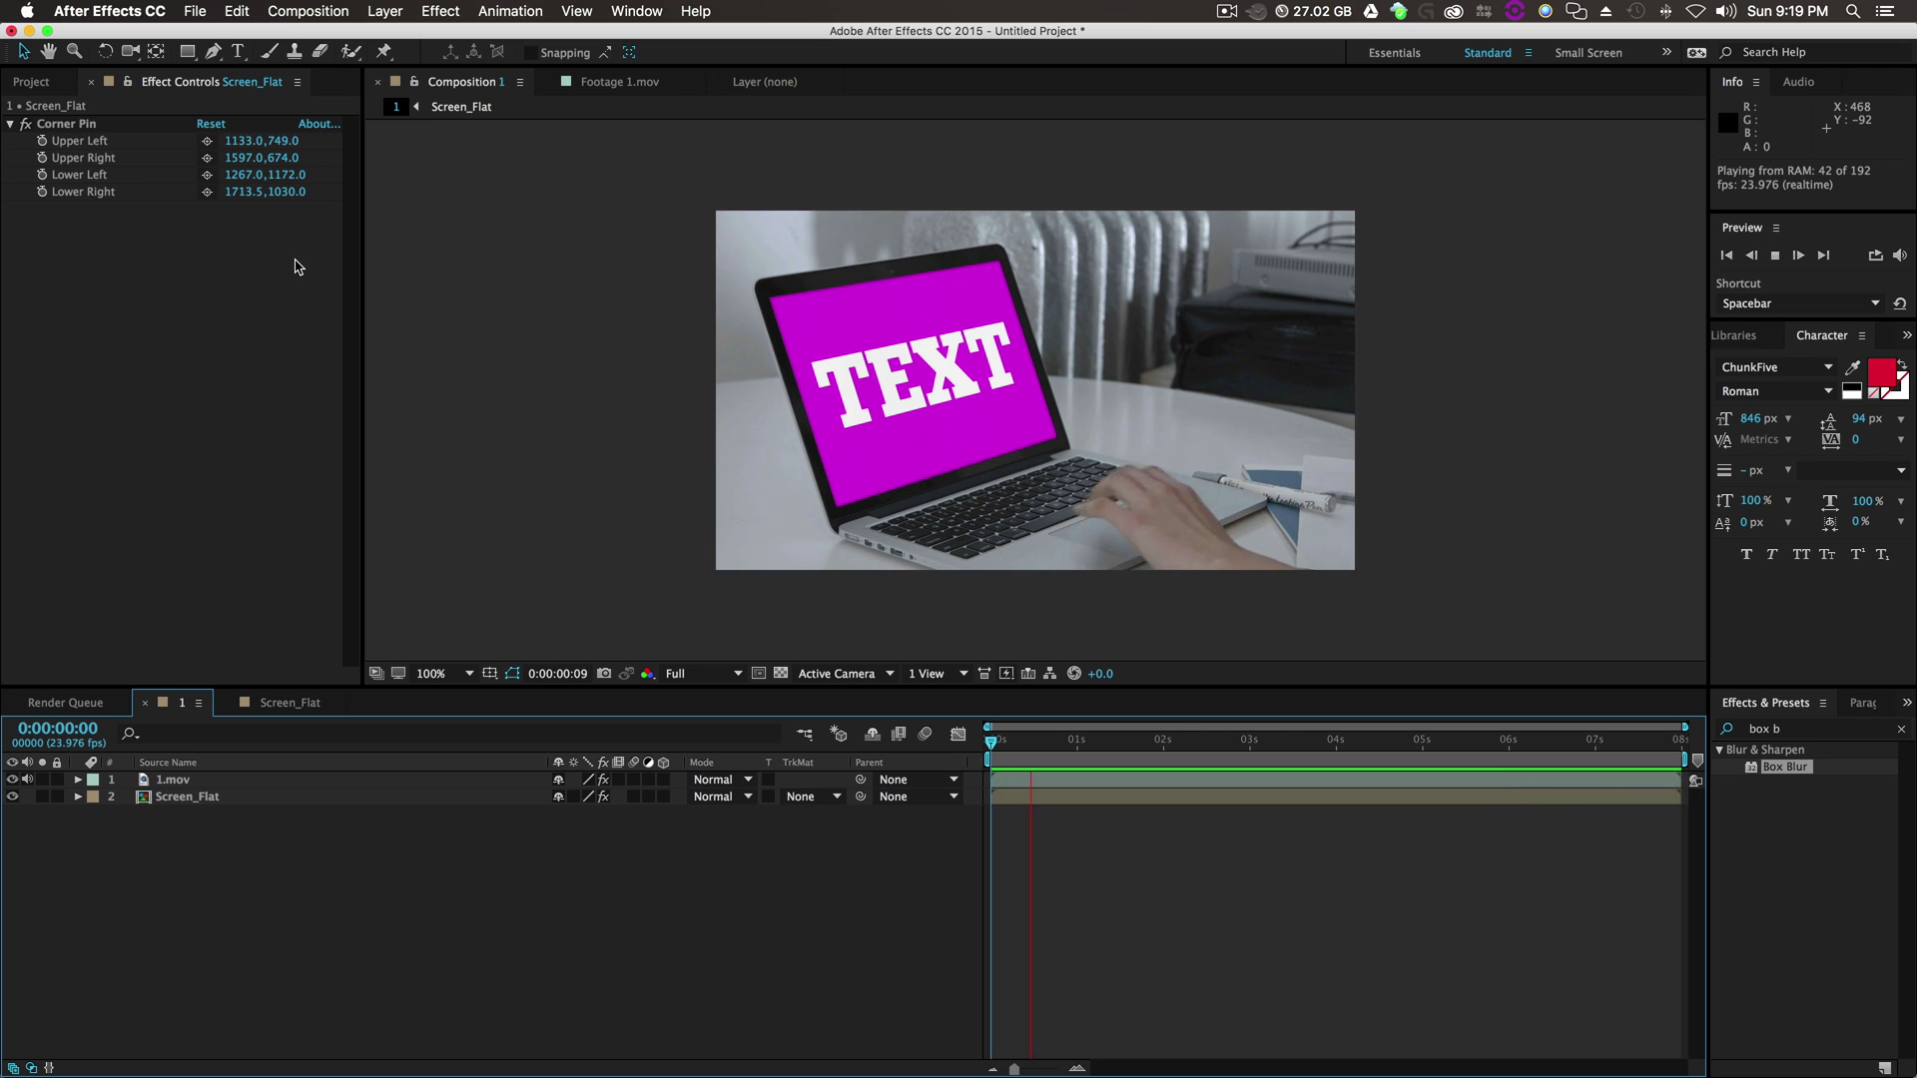
# Stop the preview and start the work area near 0:00:00:16.
pyautogui.click(993, 741)
pyautogui.moveTo(982, 761); pyautogui.dragTo(1052, 756)
pyautogui.click(1022, 757)
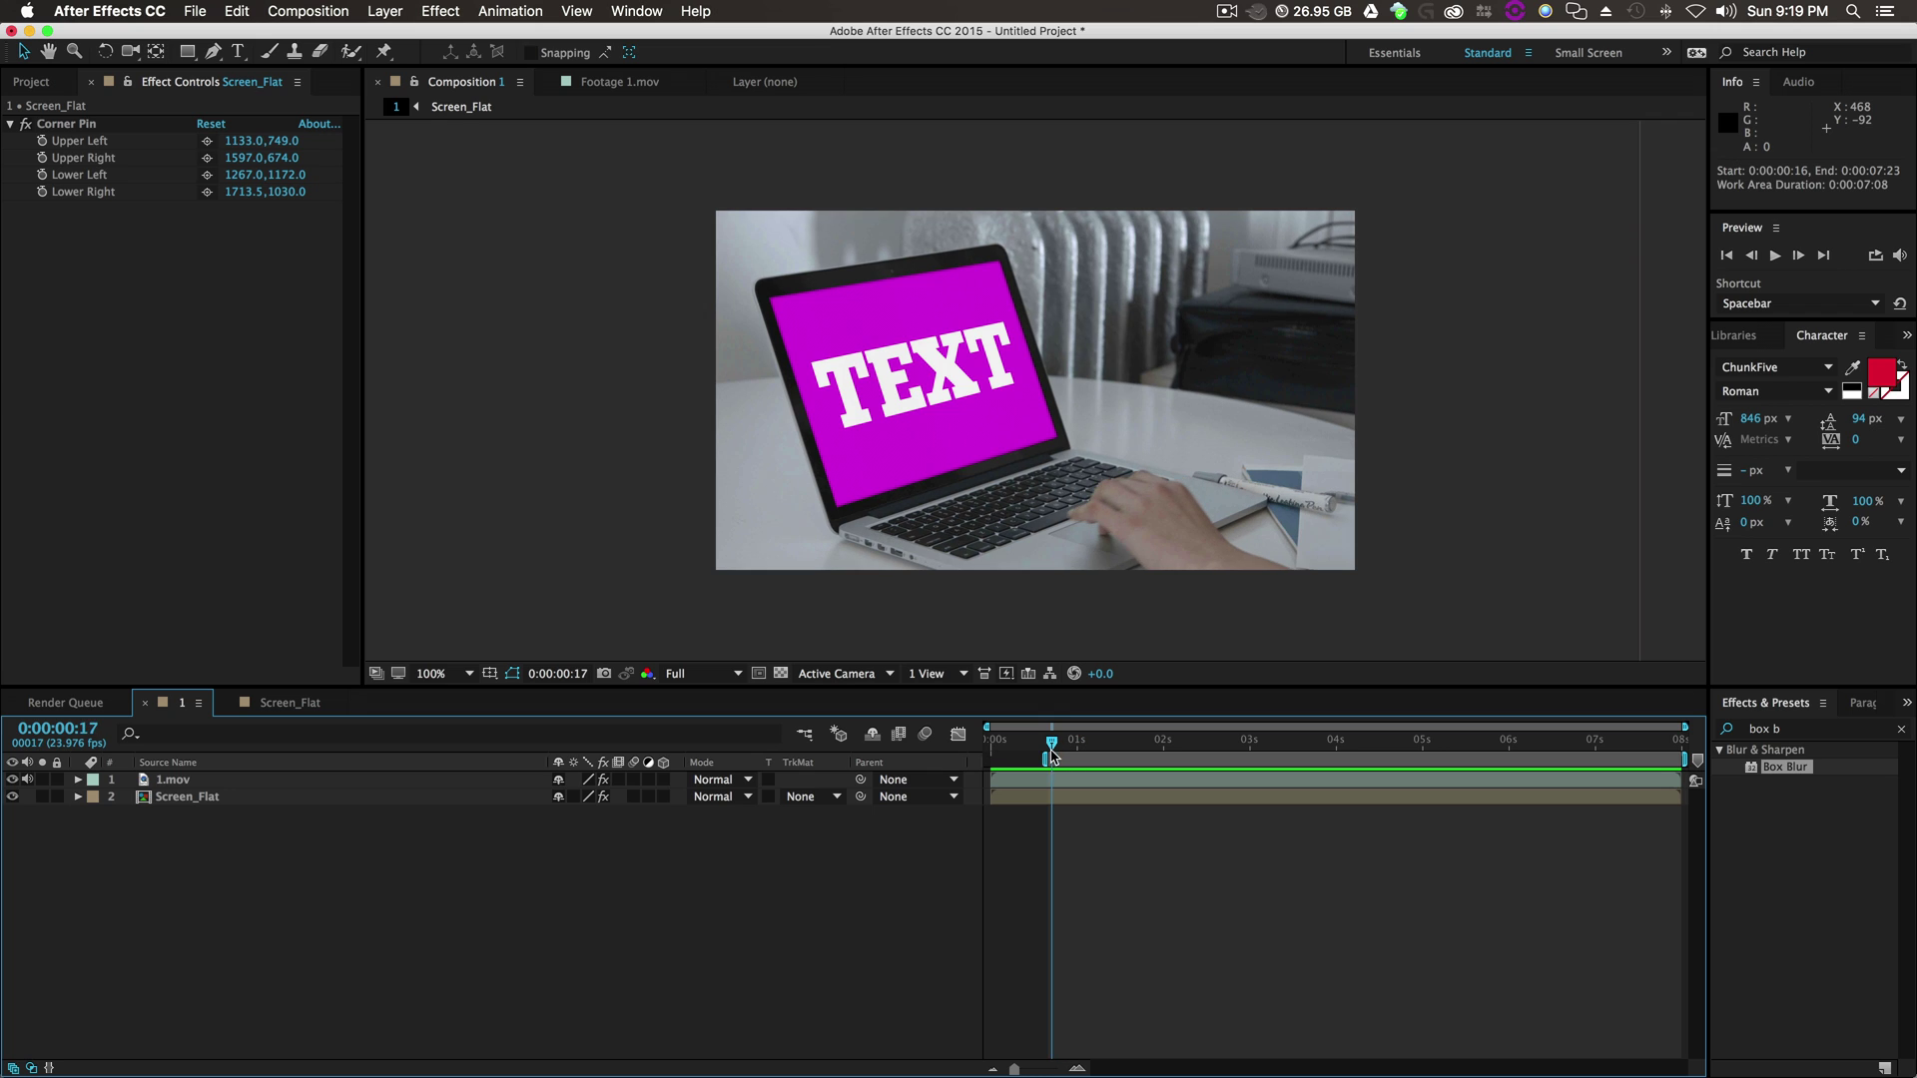
# Preview the composite from the work area start, then stop around 0:00:01:10.
pyautogui.press('space')
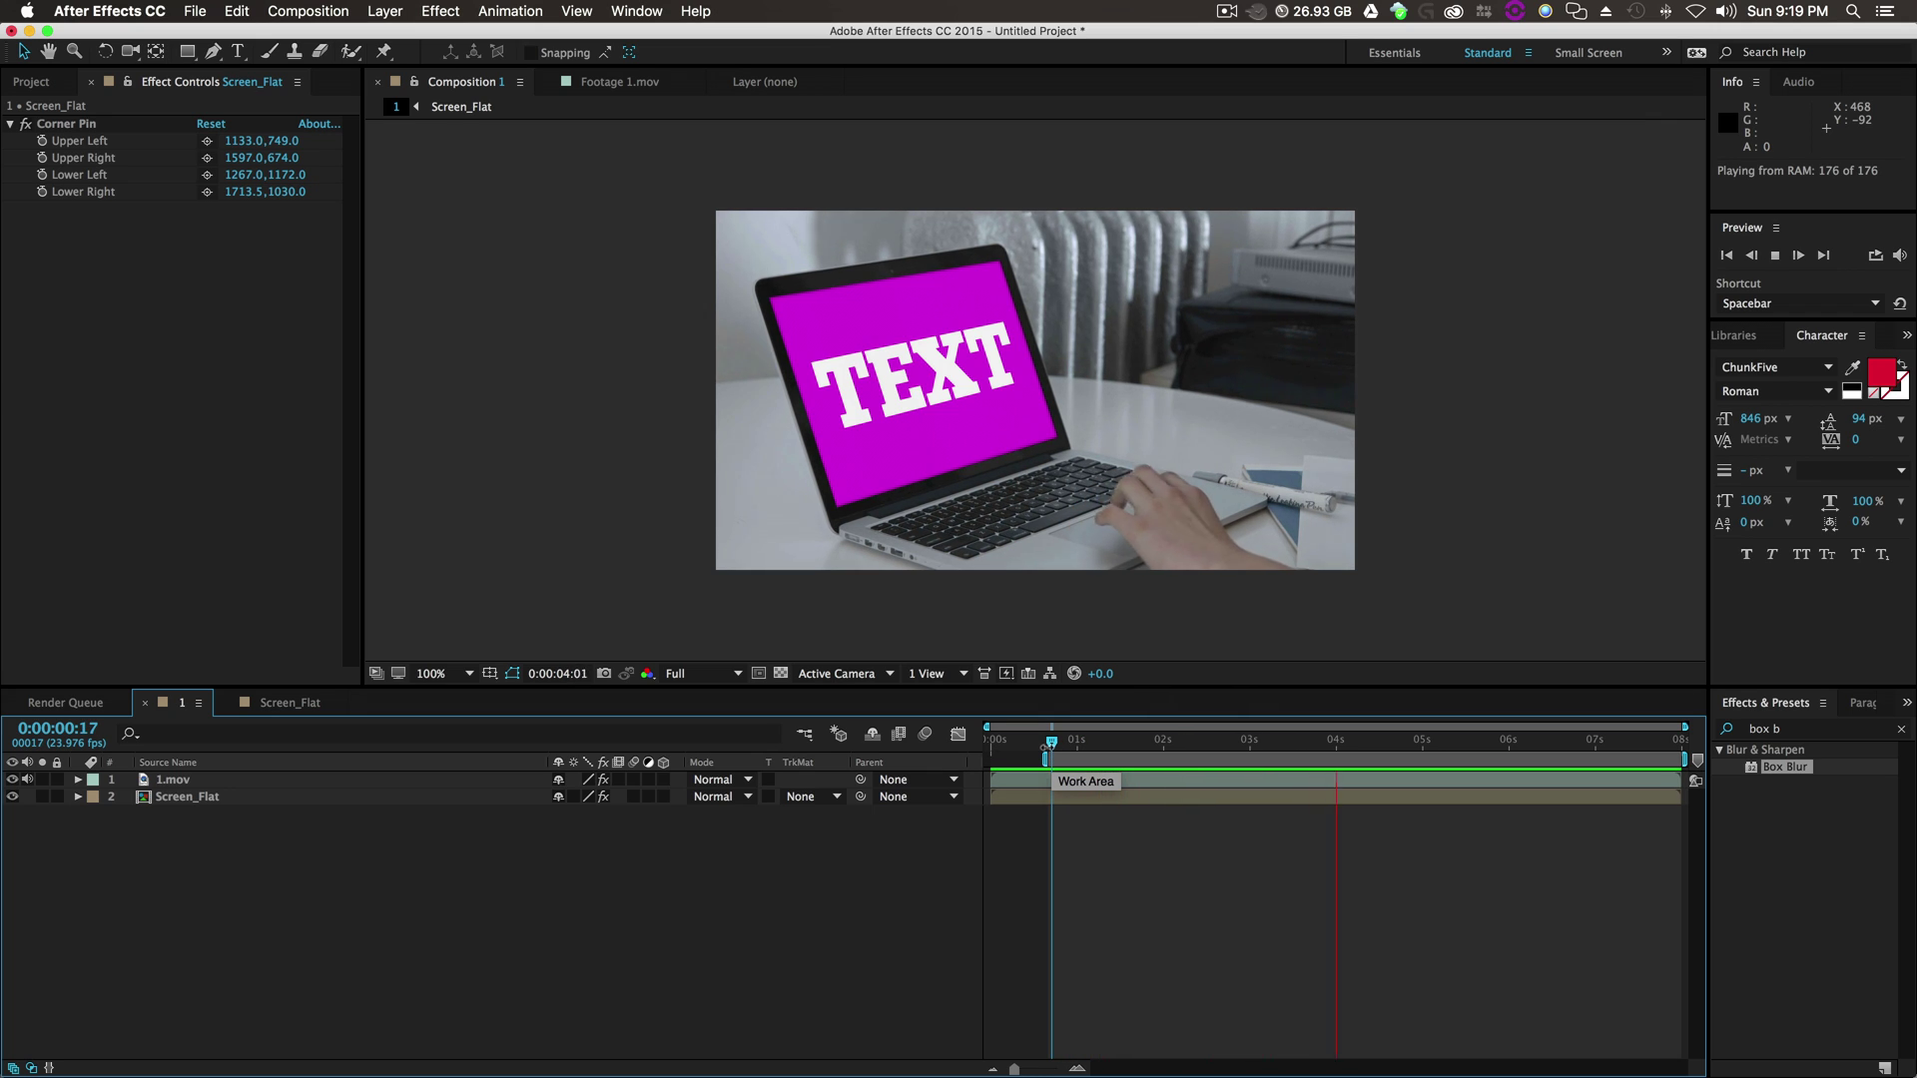
pyautogui.press('space')
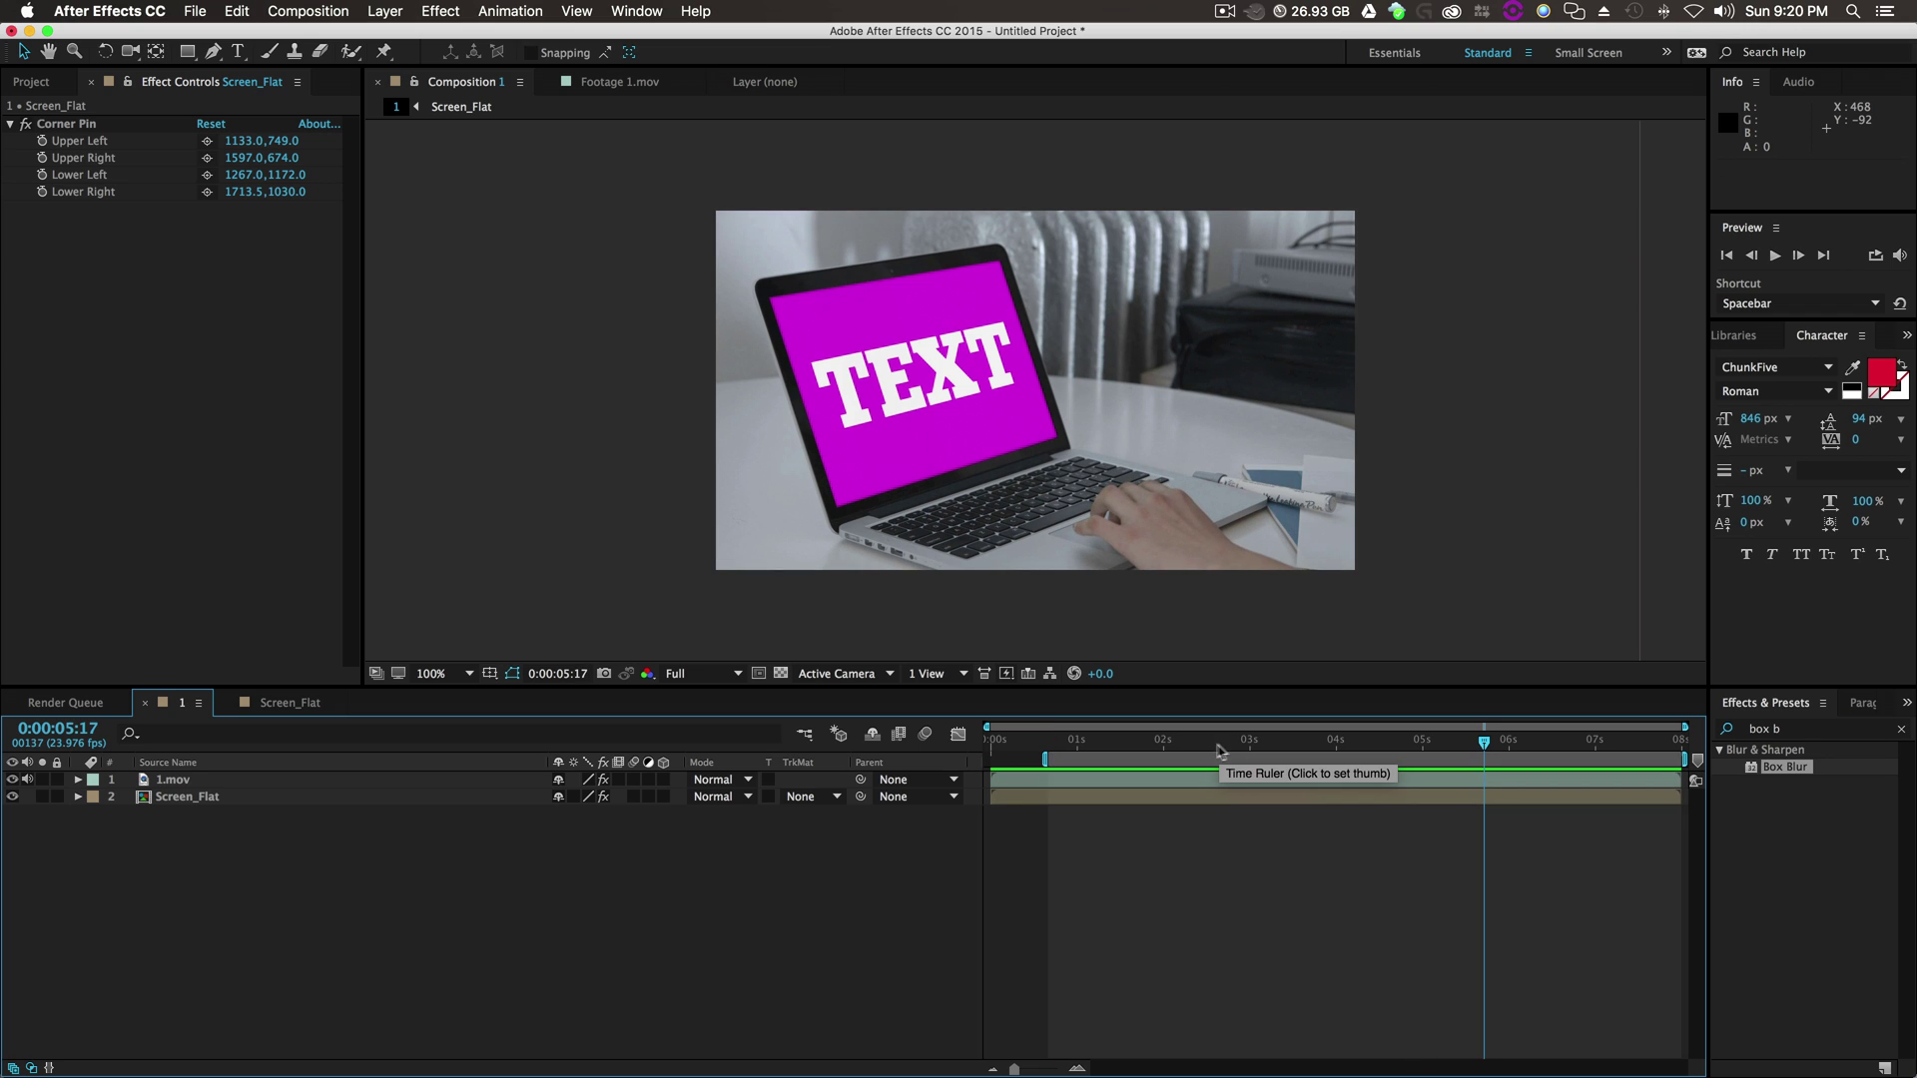
pyautogui.moveTo(1218, 751); pyautogui.dragTo(1213, 798)
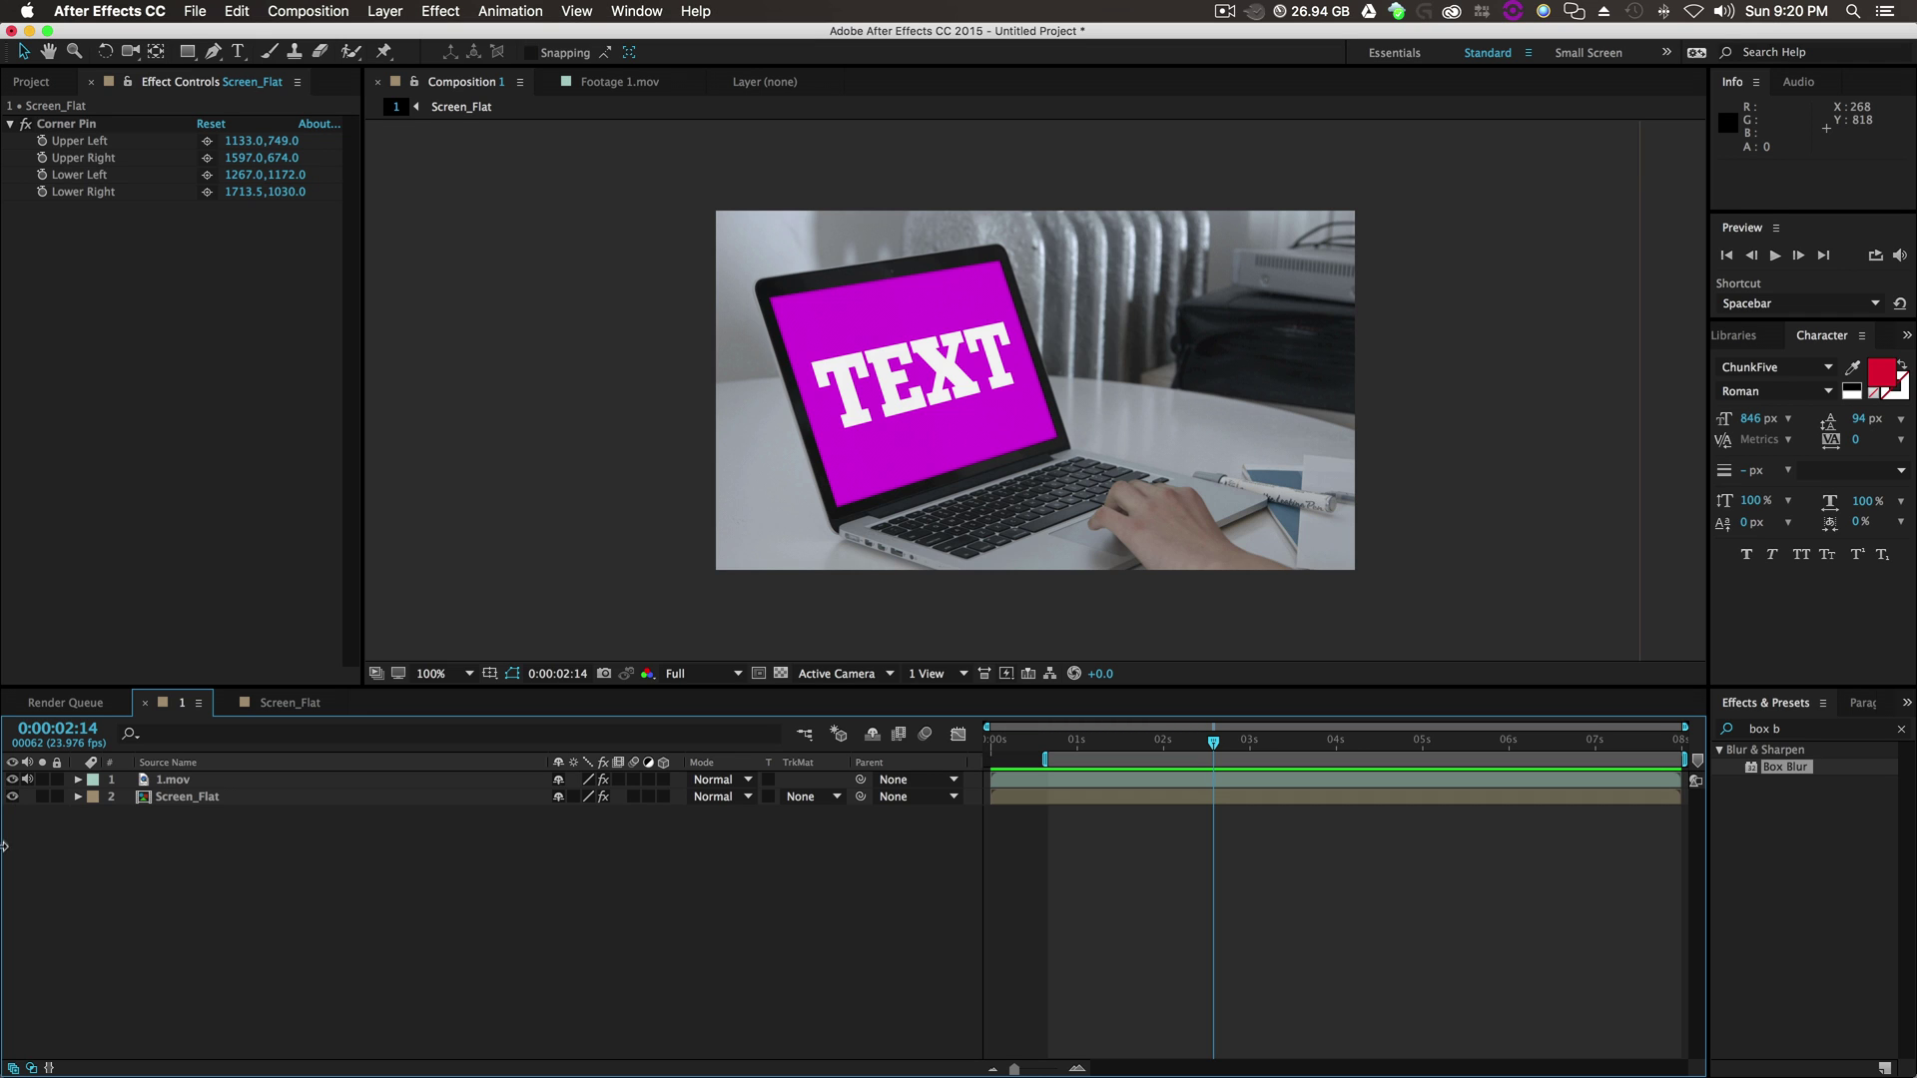
pyautogui.click(12, 780)
pyautogui.click(12, 780)
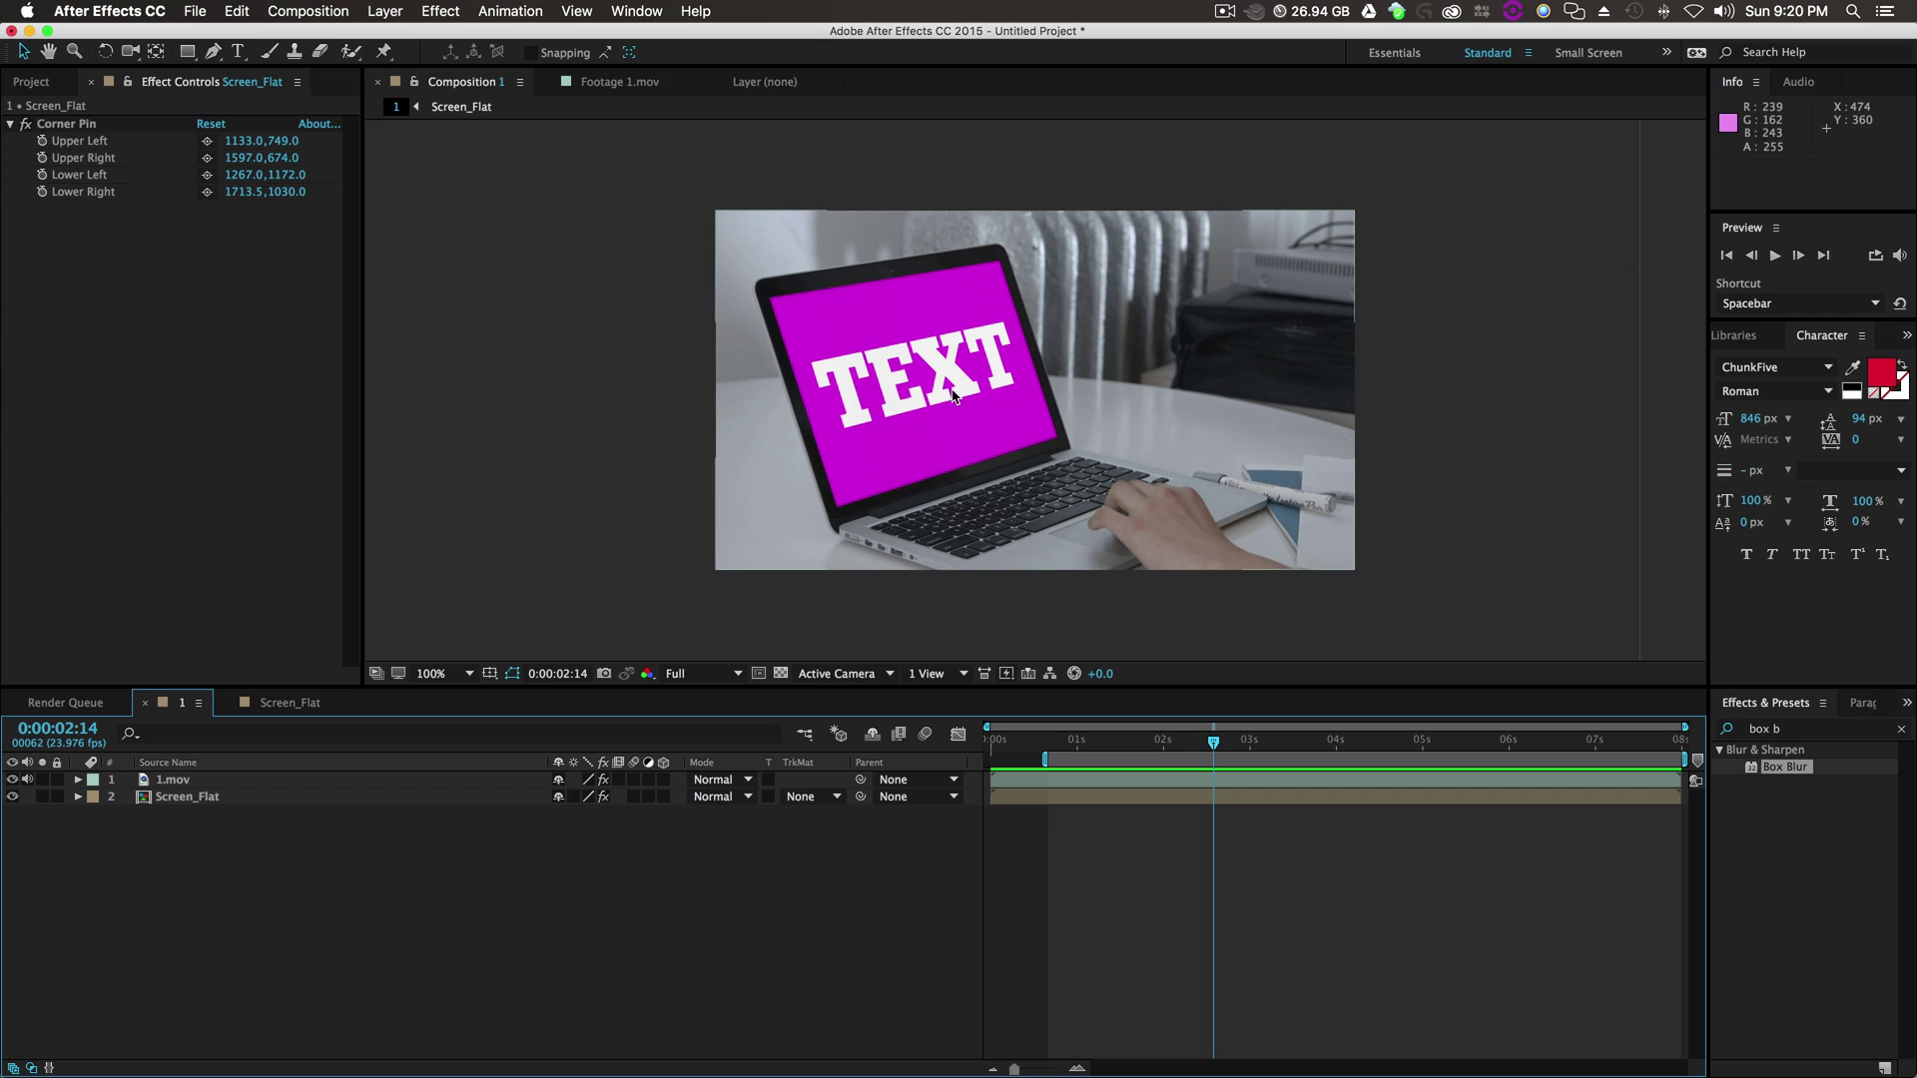
pyautogui.click(182, 799)
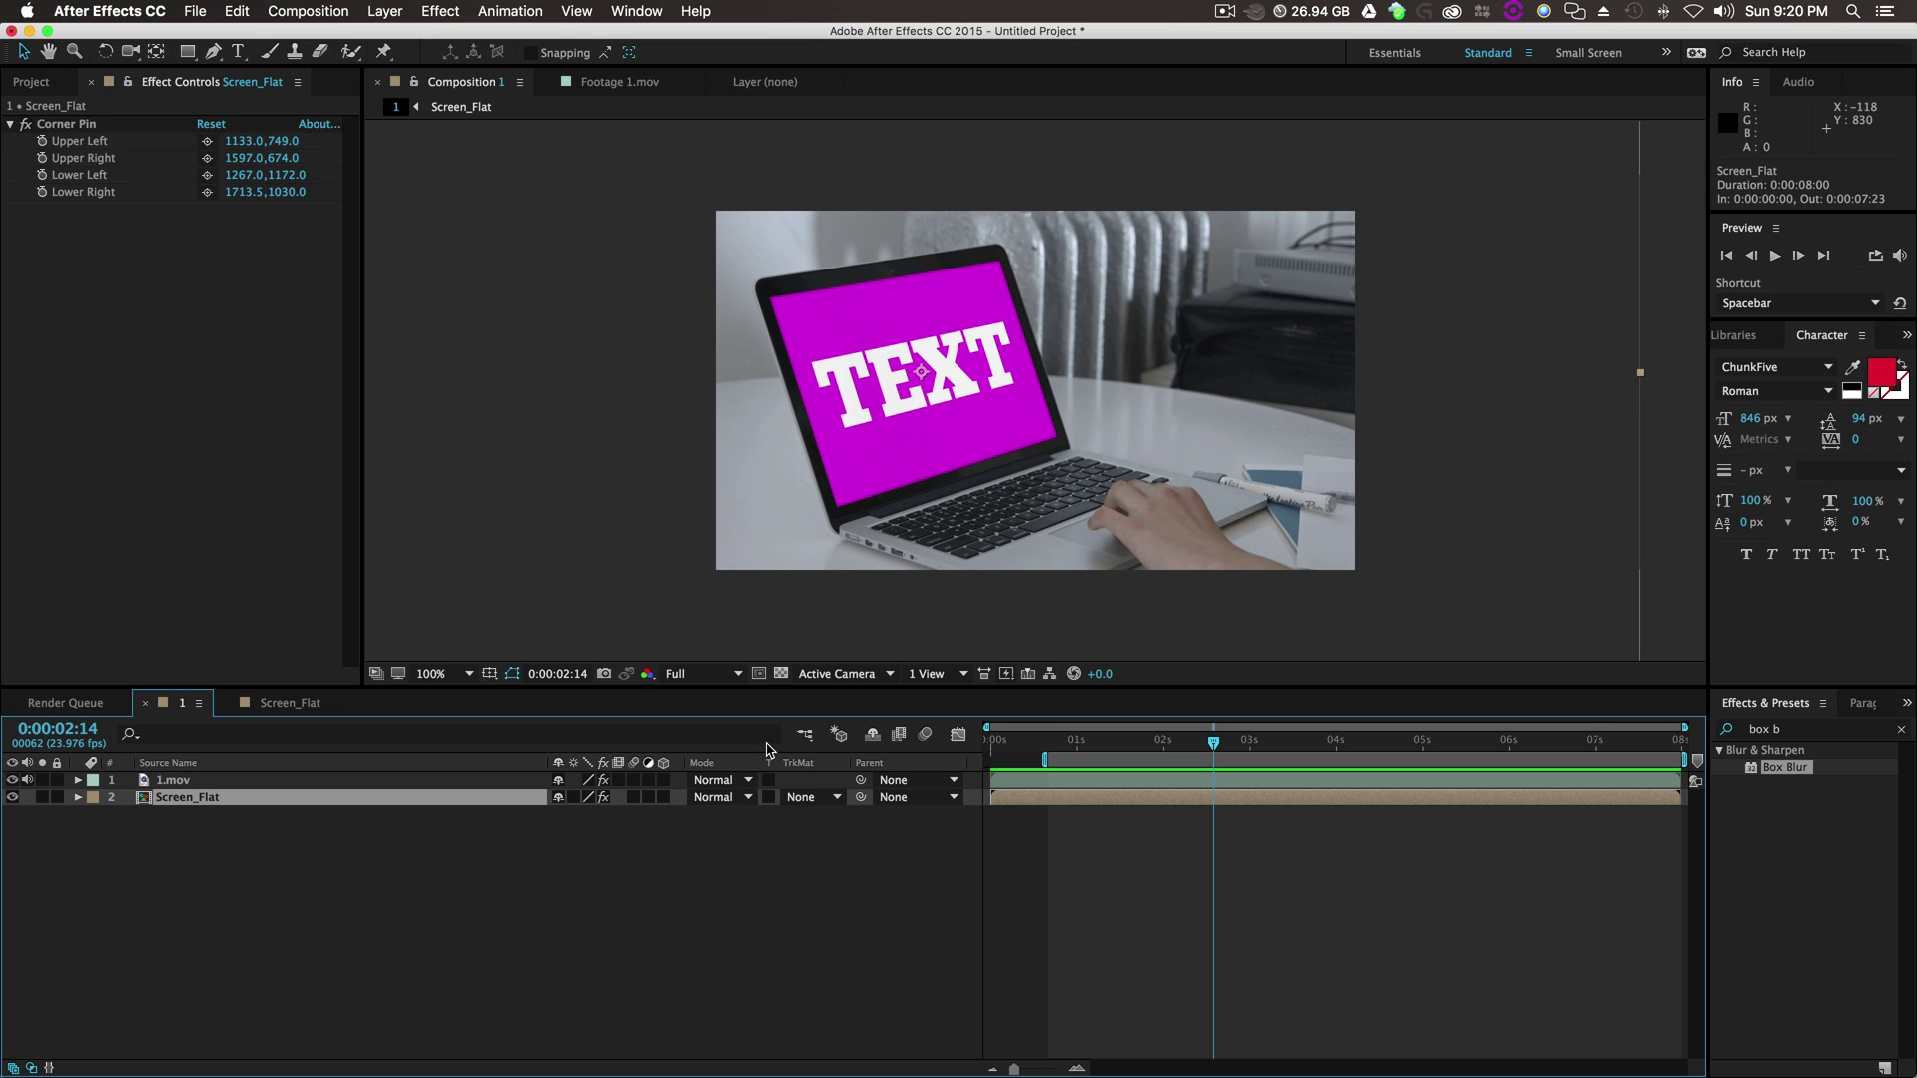
pyautogui.moveTo(1218, 744); pyautogui.dragTo(1156, 756)
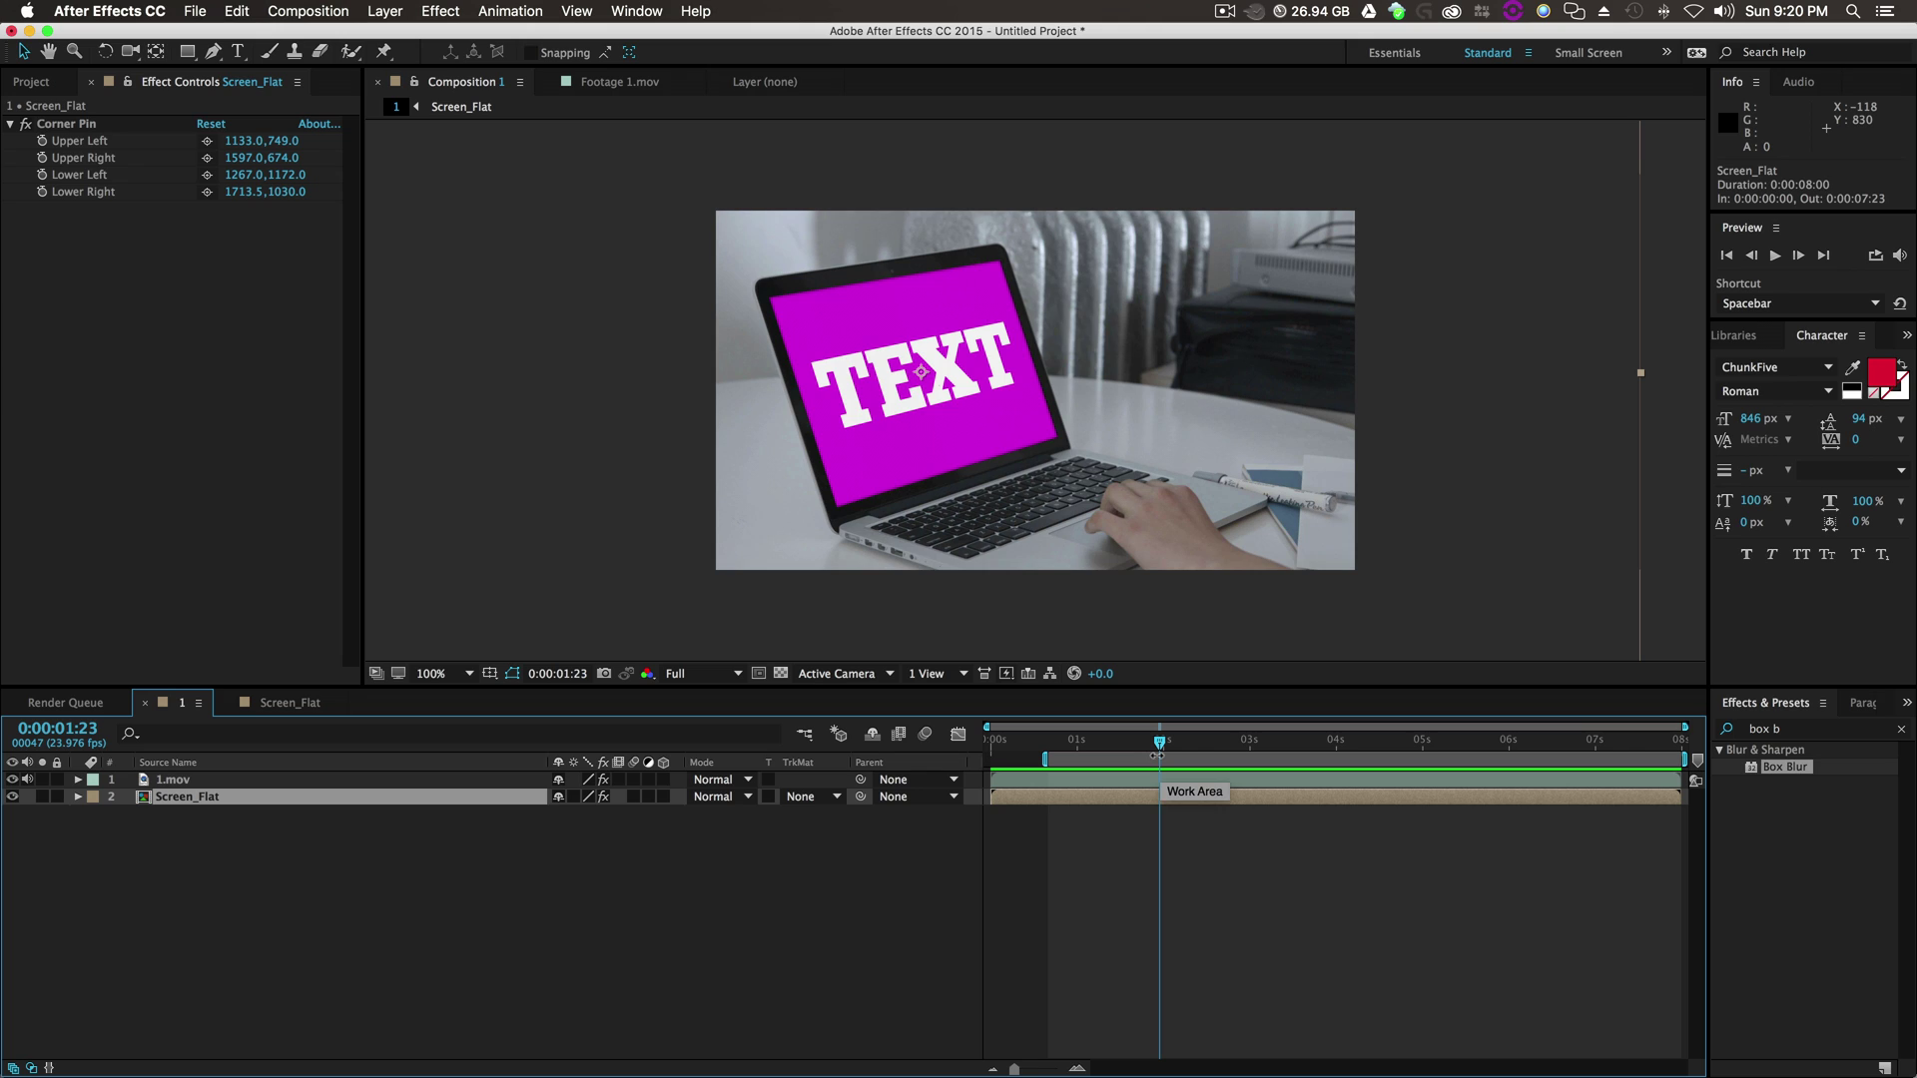